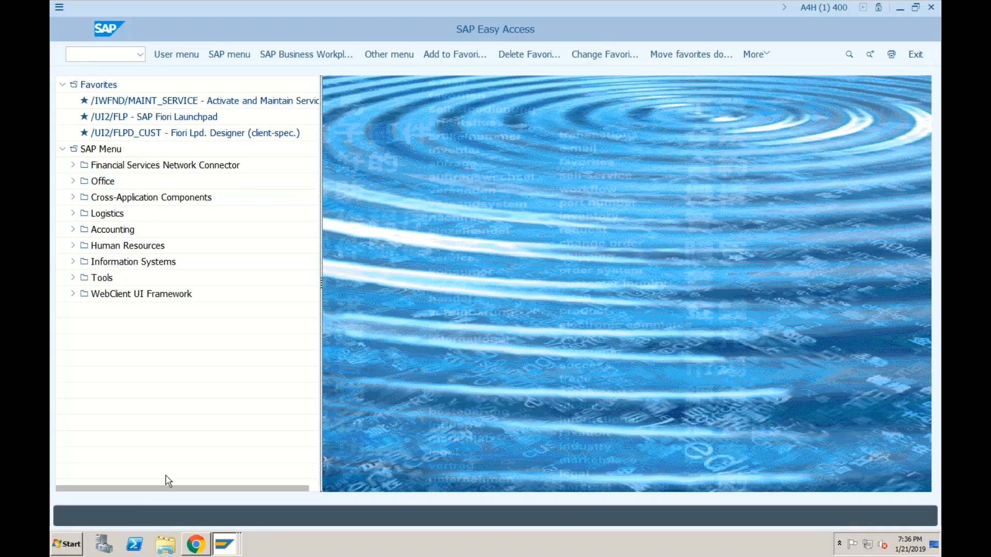
Step: Launch Notepad from Start and type the heading 'Master Data - Customers and Vendors ---> BP'
{"action": "left_click", "coordinate": [79, 549]}
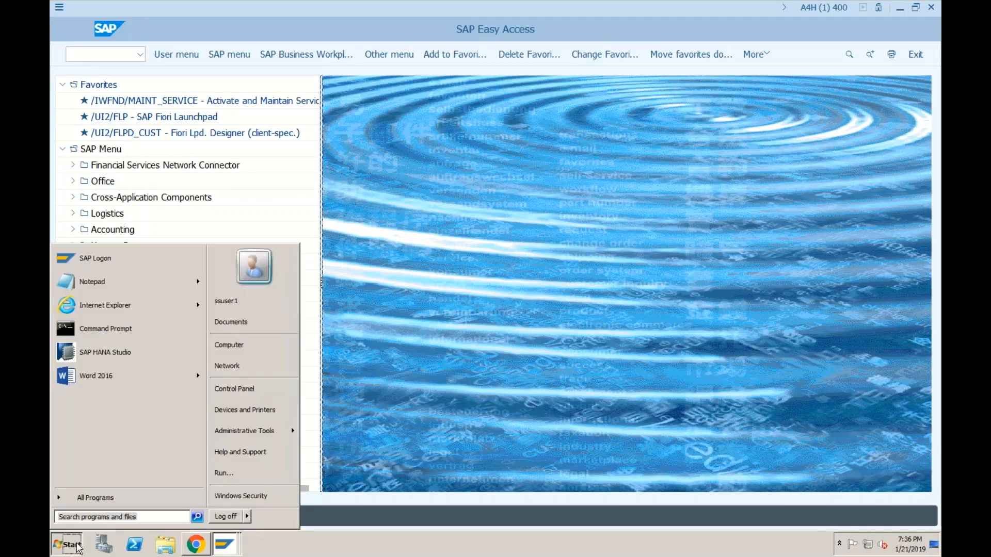
{"action": "left_click", "coordinate": [92, 282]}
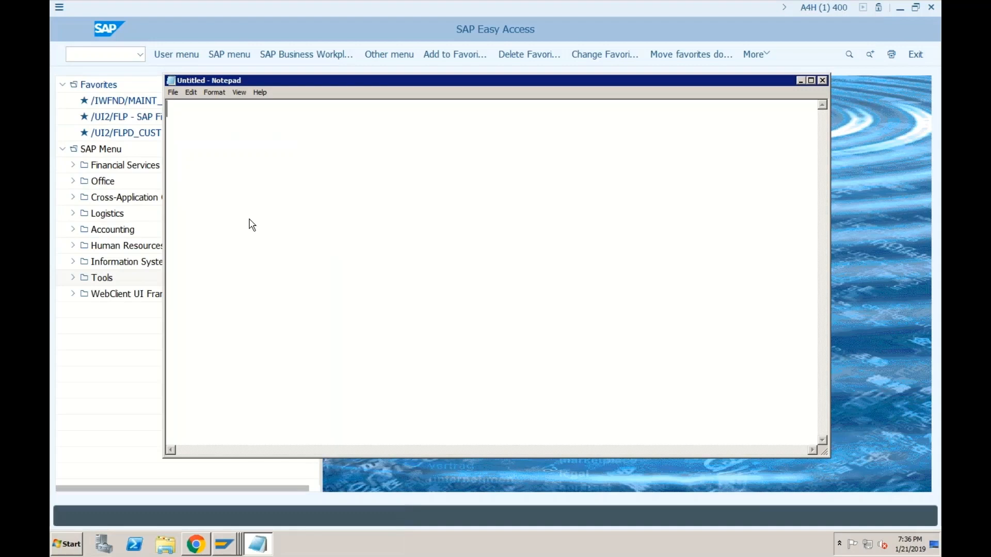
{"action": "type", "text": "Master Data -"}
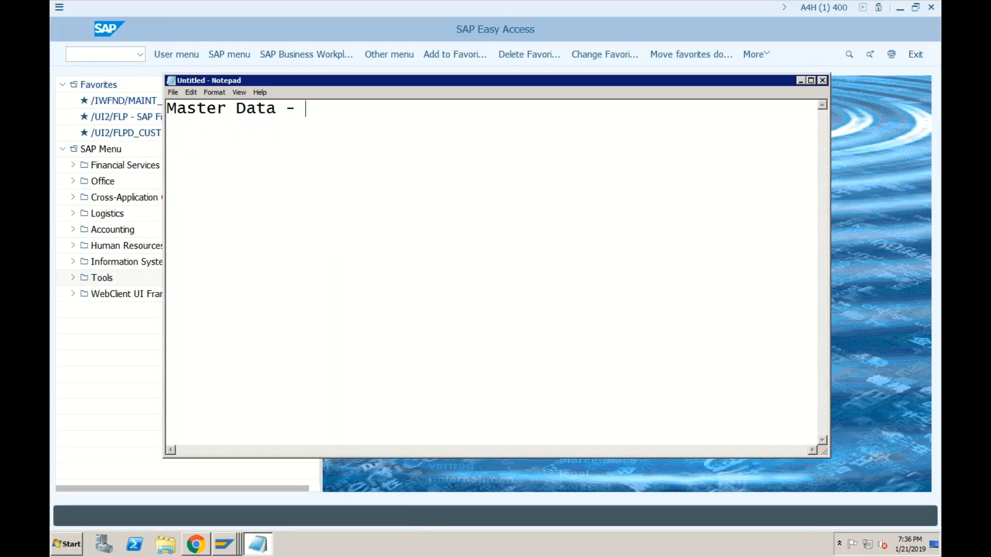
{"action": "type", "text": " Customers and"}
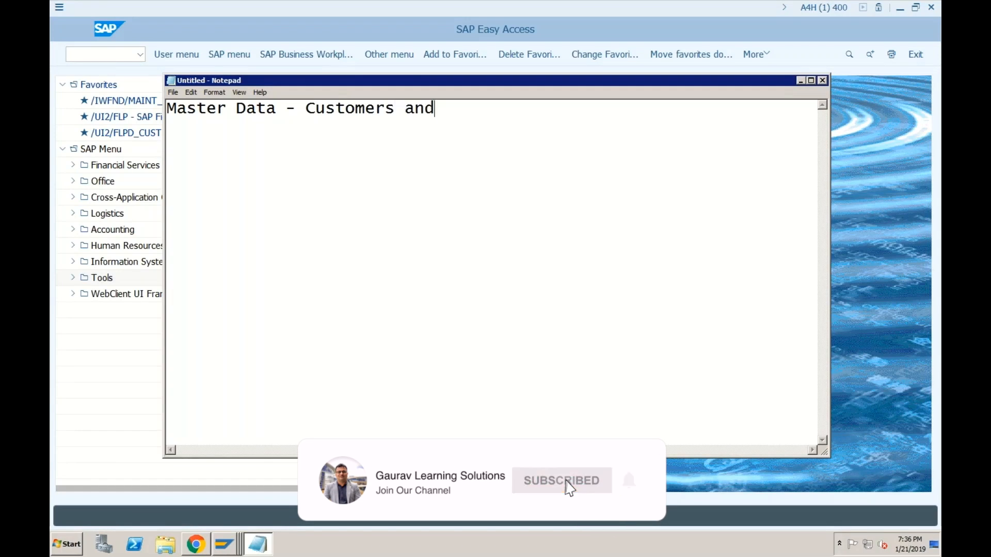
{"action": "type", "text": " Vendors"}
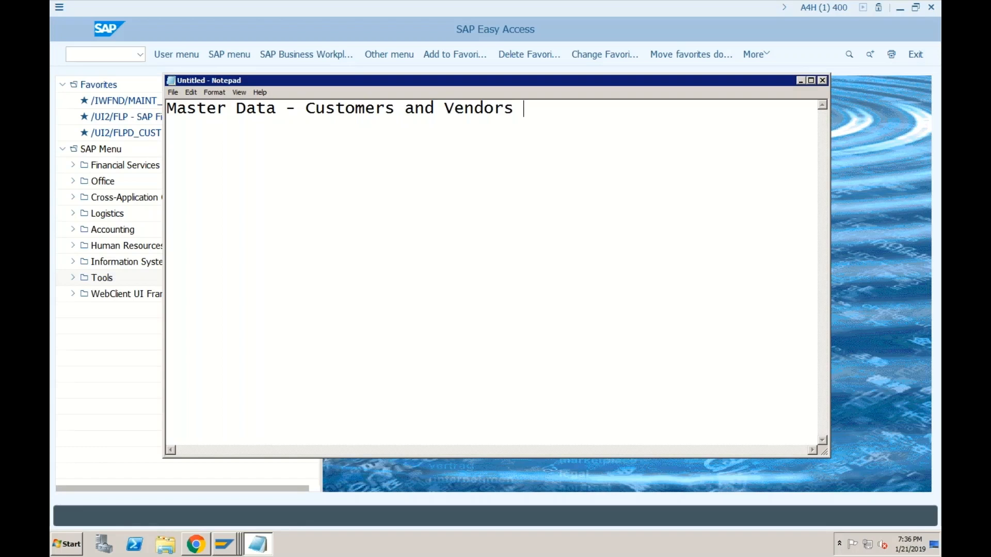
{"action": "type", "text": " ---> BP"}
Step: Add 'How to configure the Bank Master' below the heading and select both note lines
{"action": "key", "text": "Return"}
{"action": "key", "text": "Return"}
{"action": "type", "text": "How to co"}
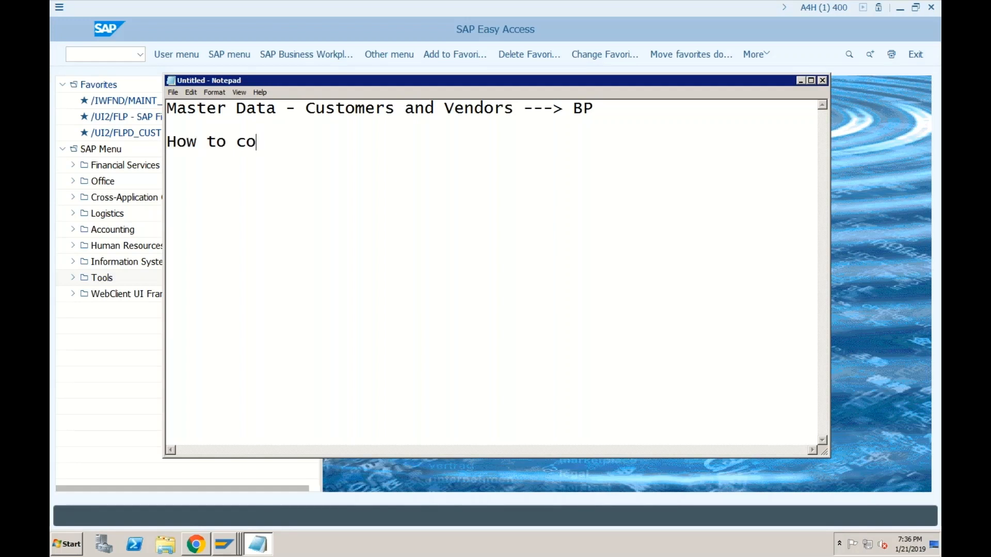
{"action": "type", "text": "nfigure "}
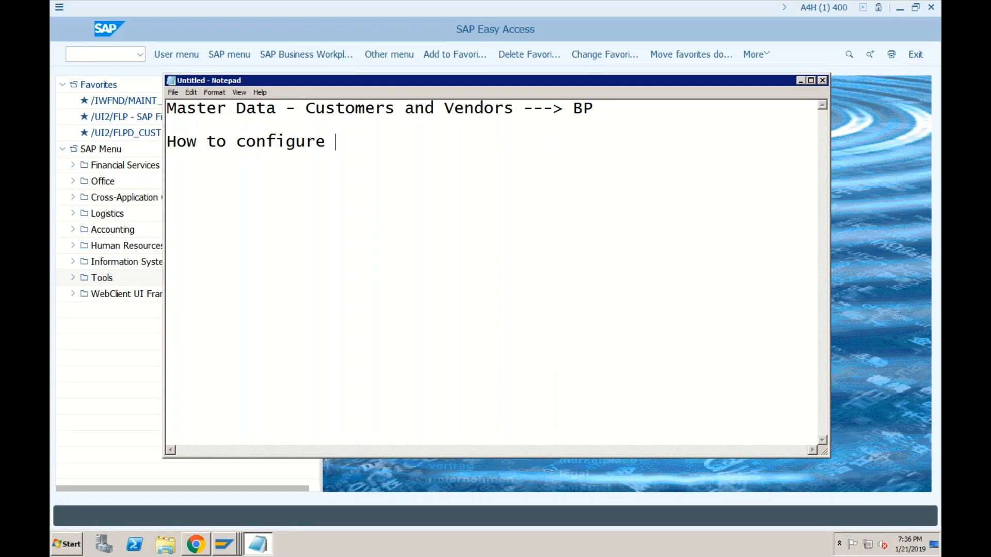
{"action": "type", "text": "the Bank "}
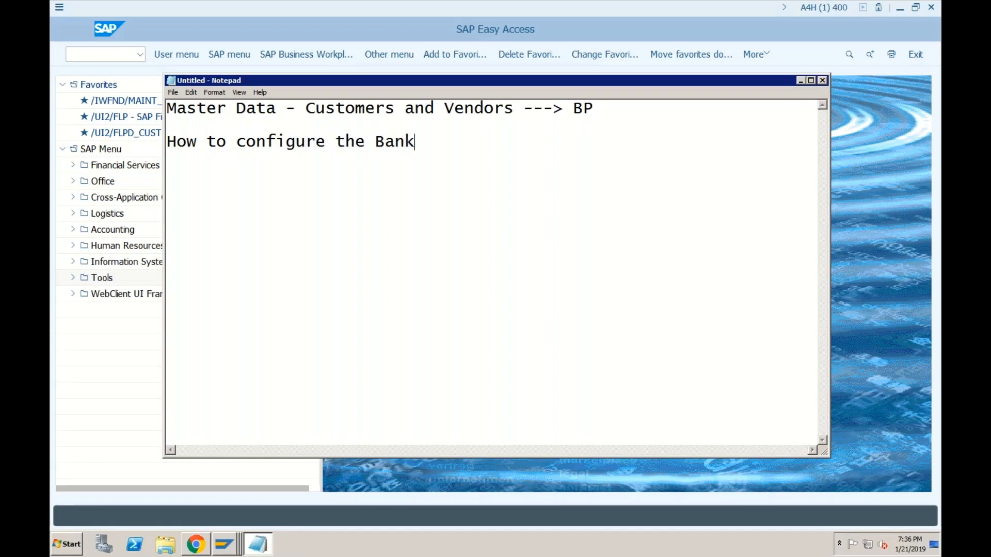
{"action": "type", "text": "Master"}
{"action": "left_click_drag", "start_coordinate": [488, 142], "coordinate": [347, 142]}
{"action": "left_click_drag", "start_coordinate": [227, 128], "coordinate": [166, 108]}
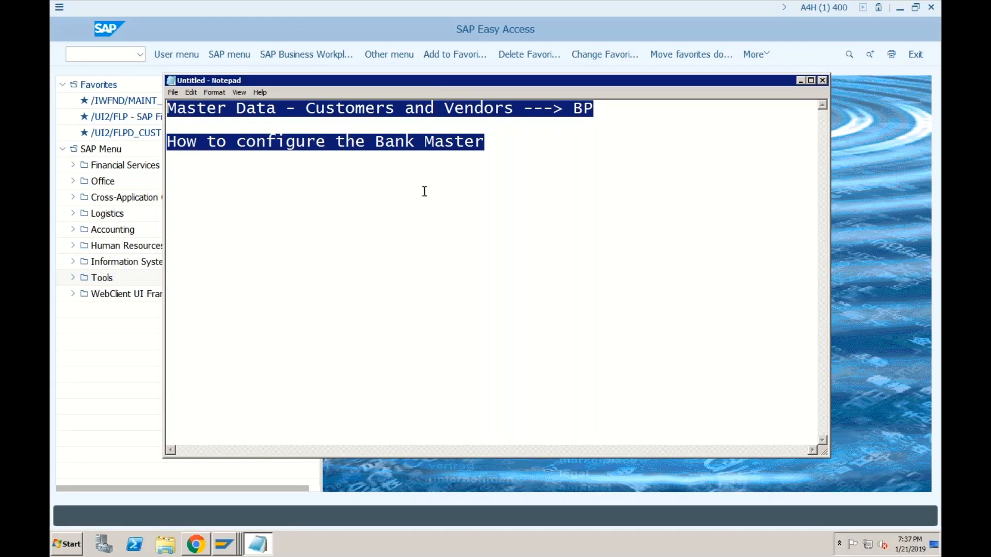
{"action": "left_click", "coordinate": [491, 144]}
{"action": "left_click_drag", "start_coordinate": [509, 145], "coordinate": [163, 102]}
Step: Bring the SAP Easy Access window back in front of Notepad via its command field
{"action": "left_click", "coordinate": [109, 59]}
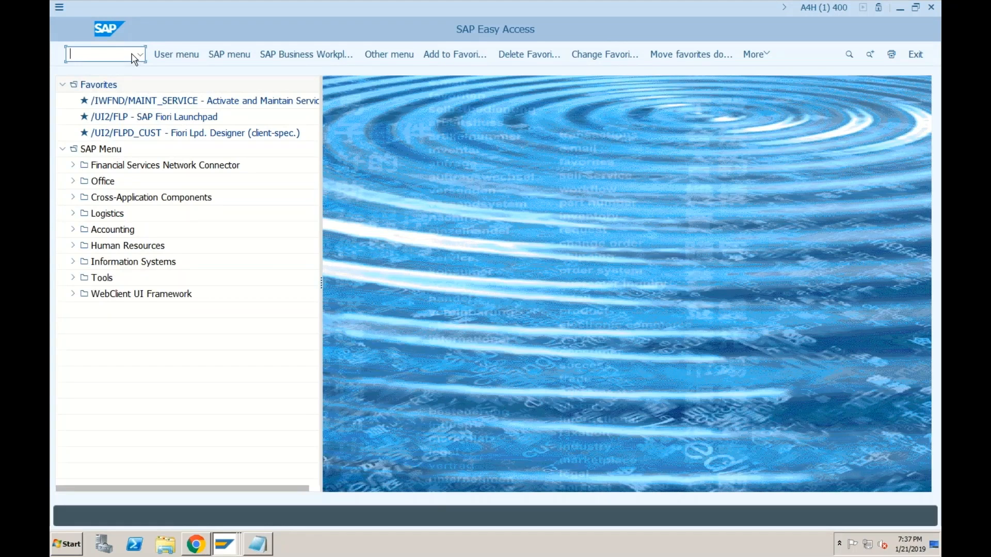
Step: After trying xk01 and mk01, run FK01, which redirects to BP's Create Business Partner prompt
{"action": "type", "text": "xk01"}
{"action": "key", "text": "BackSpace"}
{"action": "key", "text": "BackSpace"}
{"action": "key", "text": "BackSpace"}
{"action": "key", "text": "BackSpace"}
{"action": "type", "text": "mk01"}
{"action": "key", "text": "BackSpace"}
{"action": "key", "text": "BackSpace"}
{"action": "key", "text": "BackSpace"}
{"action": "key", "text": "BackSpace"}
{"action": "type", "text": "fk01"}
{"action": "key", "text": "Return"}
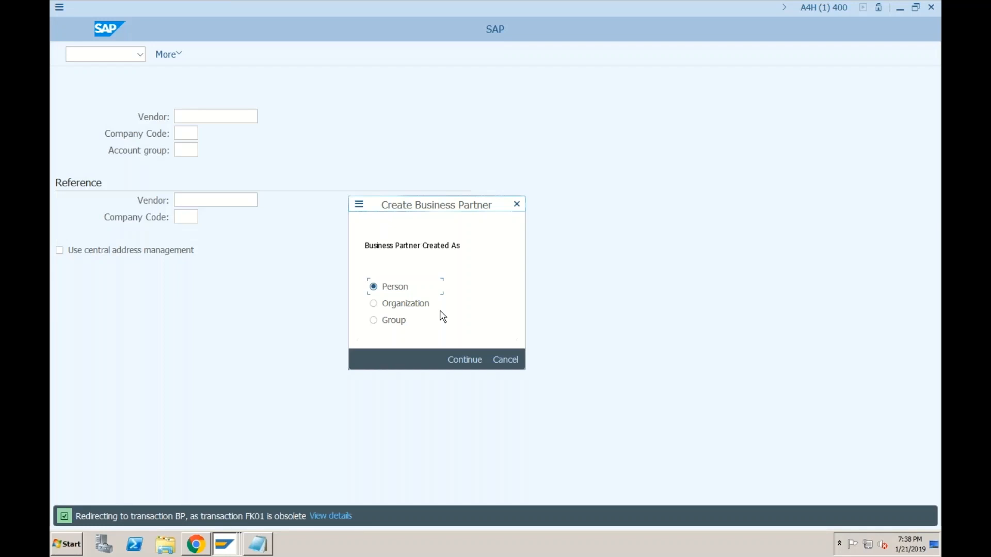
Step: Choose Organization as the partner type in the Create Business Partner popup
{"action": "left_click", "coordinate": [373, 304]}
Step: Keep the Create Business Partner dialog open with Organization selected
{"action": "mouse_move", "coordinate": [546, 556]}
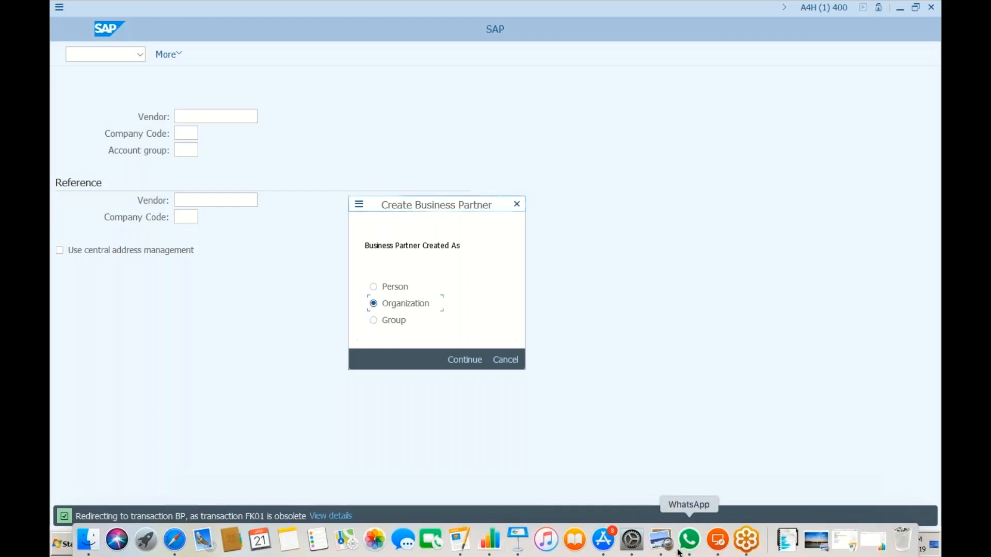
{"action": "mouse_move", "coordinate": [938, 4]}
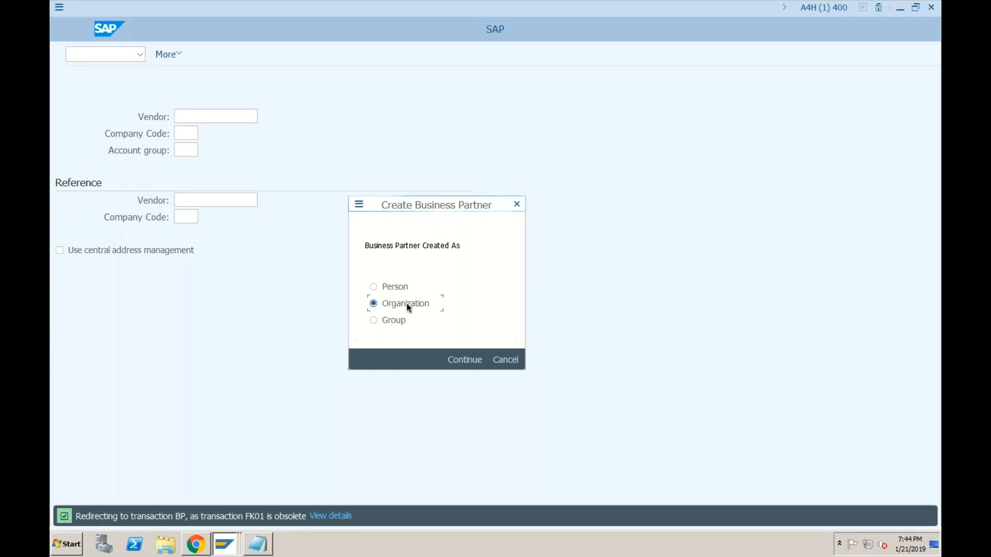
Step: Confirm Organization to reach the supplier organization form, and open a second SAP session
{"action": "left_click", "coordinate": [465, 360]}
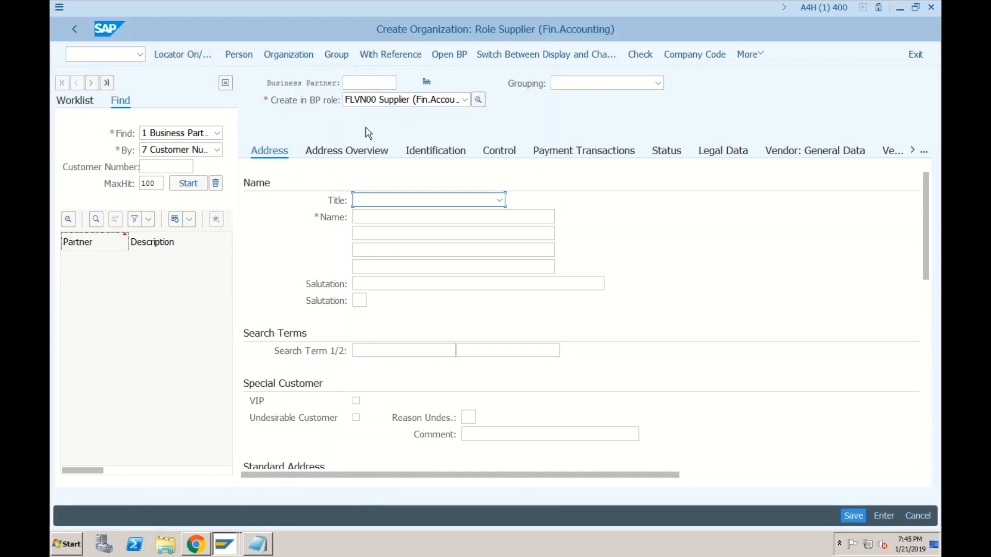
{"action": "left_click", "coordinate": [59, 7]}
{"action": "left_click", "coordinate": [104, 127]}
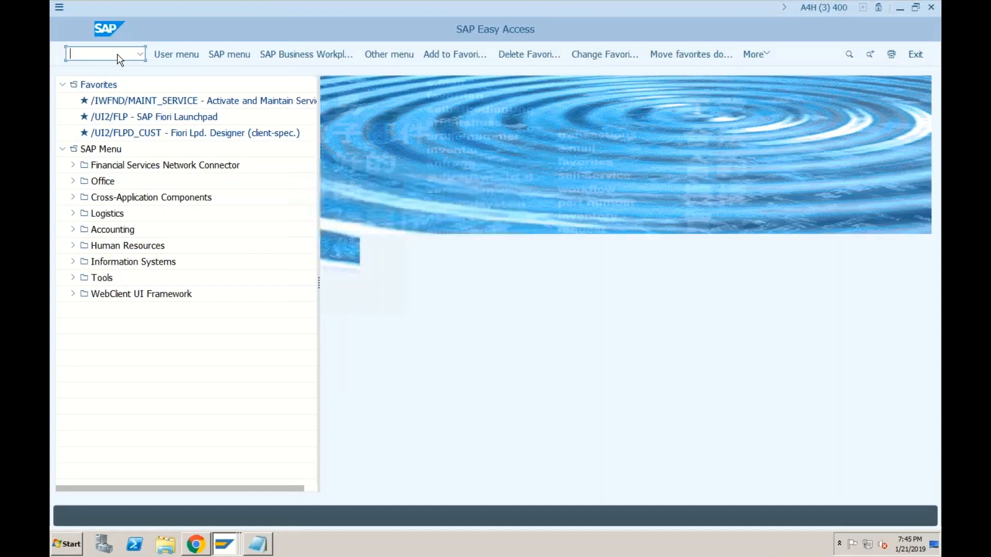
Step: In the new session, run transaction BP and start a new Organization partner
{"action": "type", "text": "bp"}
{"action": "key", "text": "Return"}
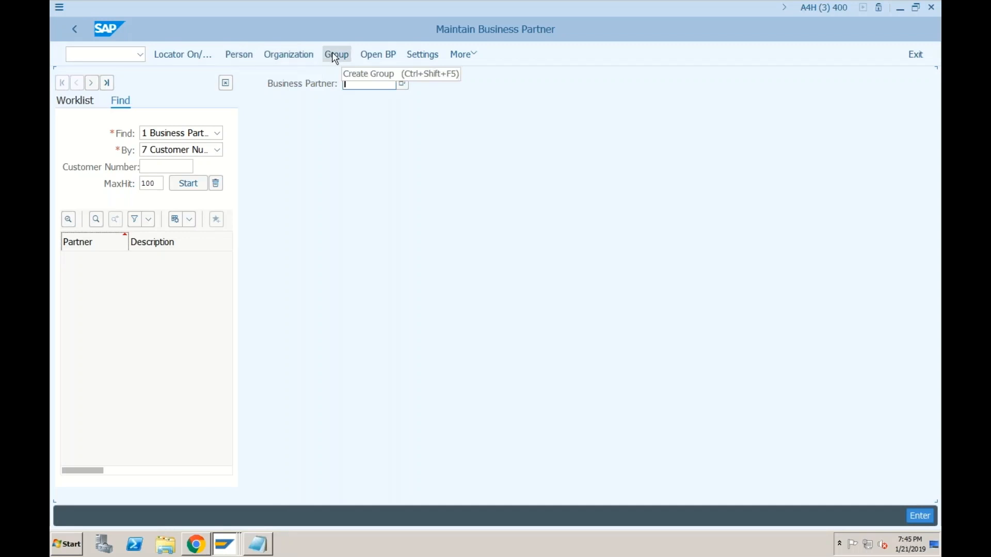
{"action": "left_click", "coordinate": [292, 56]}
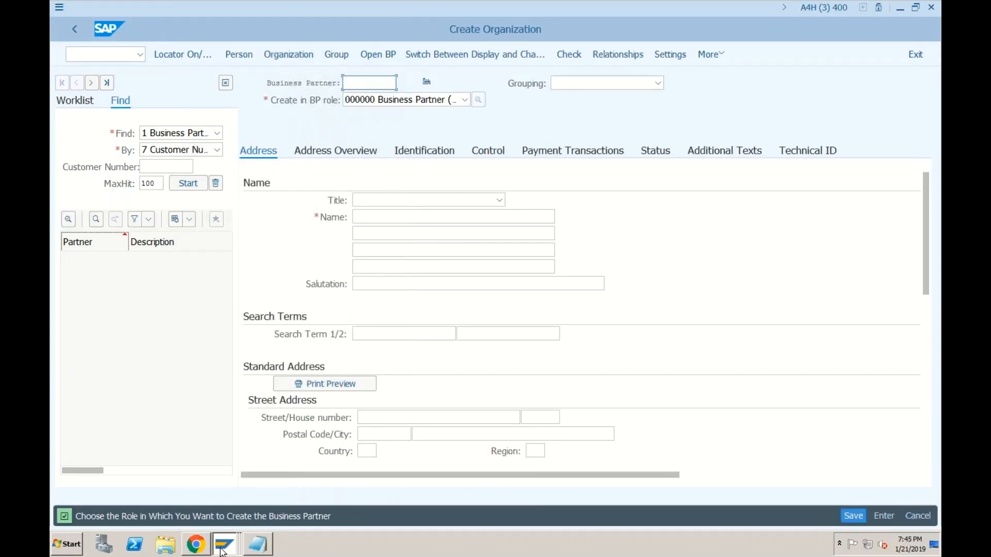
Step: Switch back to the organization form in role FLVN00 Supplier (Fin.Accounting) and check its BP role
{"action": "mouse_move", "coordinate": [226, 550]}
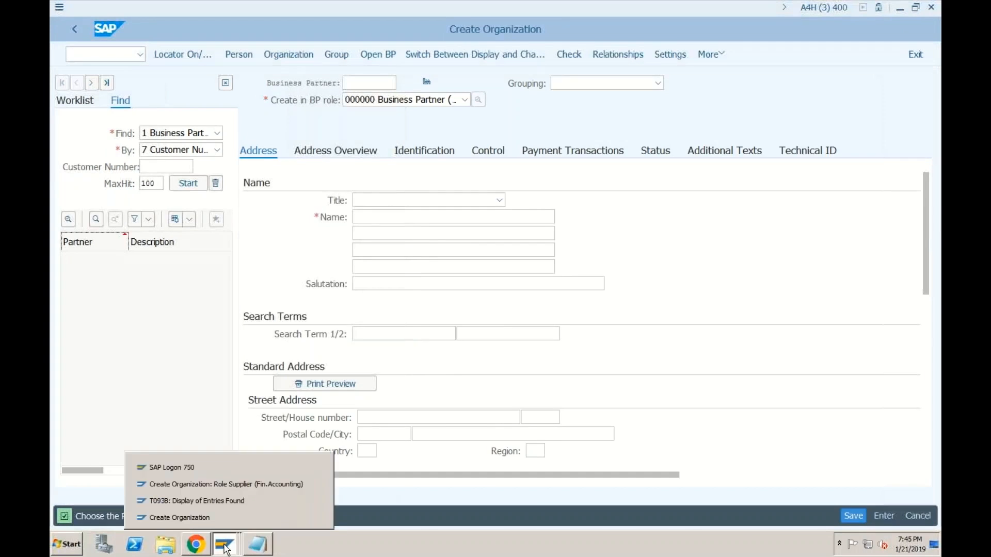
{"action": "left_click", "coordinate": [232, 484]}
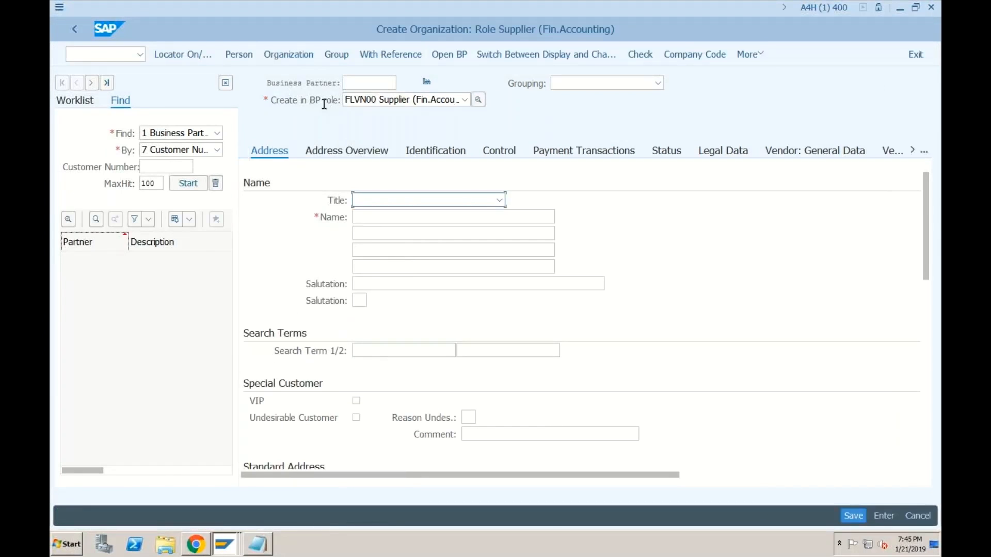
{"action": "left_click", "coordinate": [282, 102]}
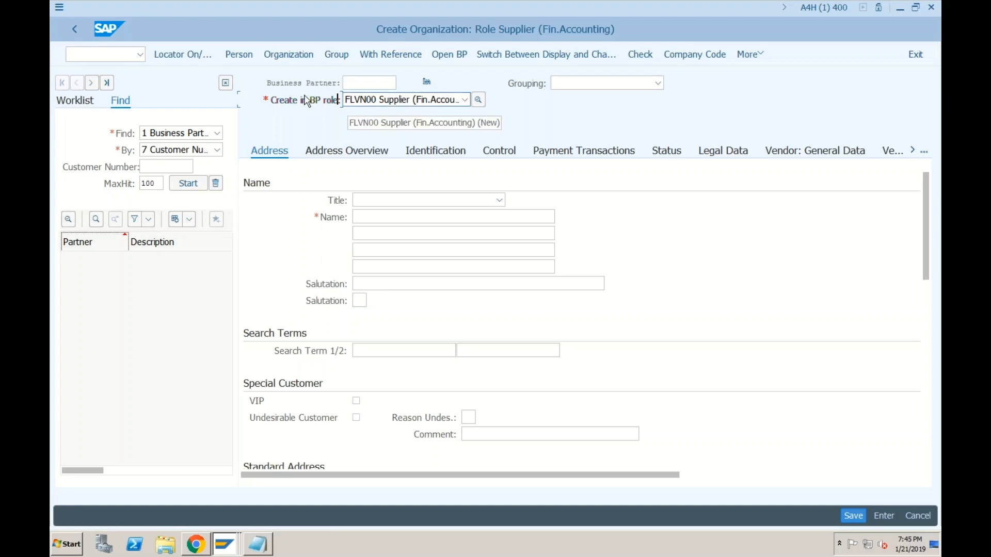
{"action": "left_click", "coordinate": [73, 57]}
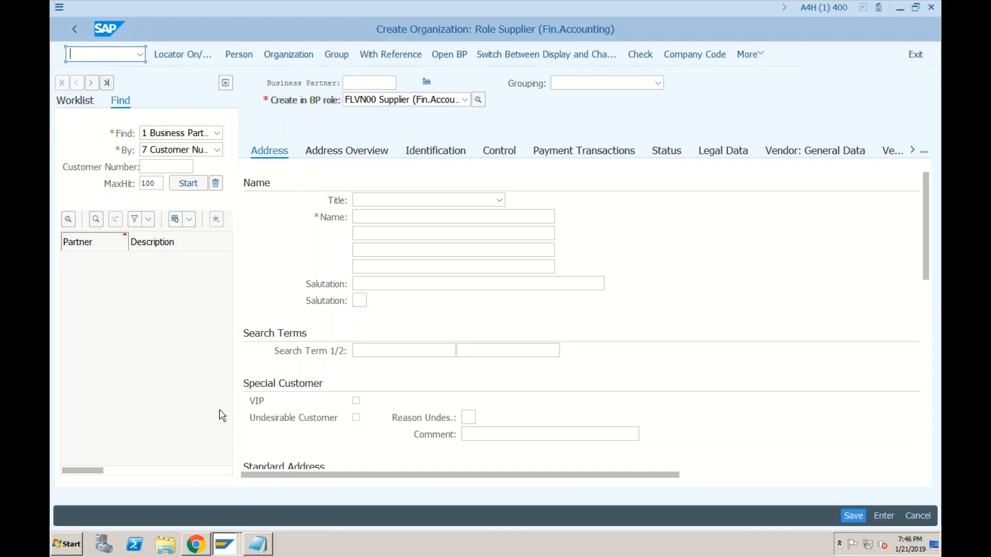
Step: In the general organization window, browse the Create in BP role list, e.g. Supplier (Fin.Accounting)
{"action": "left_click", "coordinate": [222, 546]}
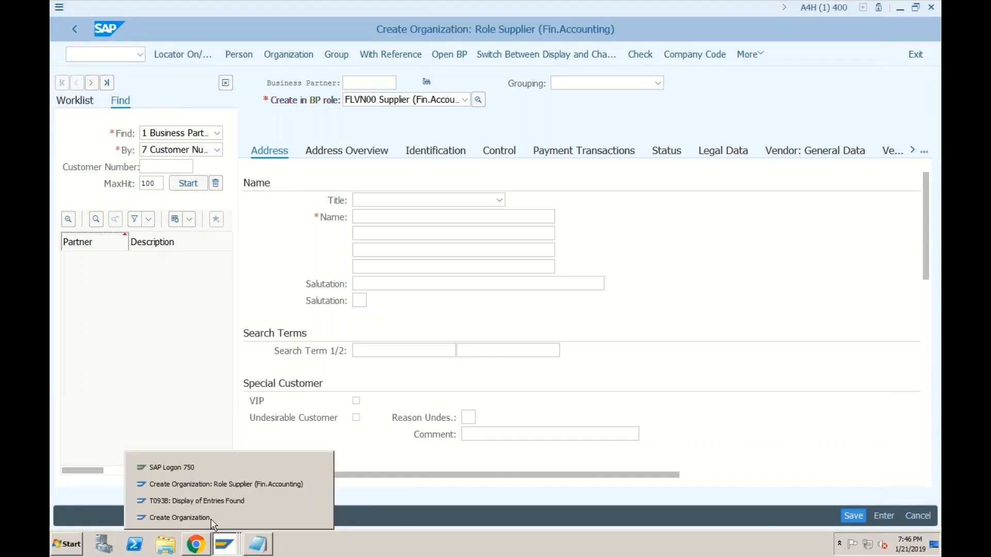
{"action": "left_click", "coordinate": [210, 519]}
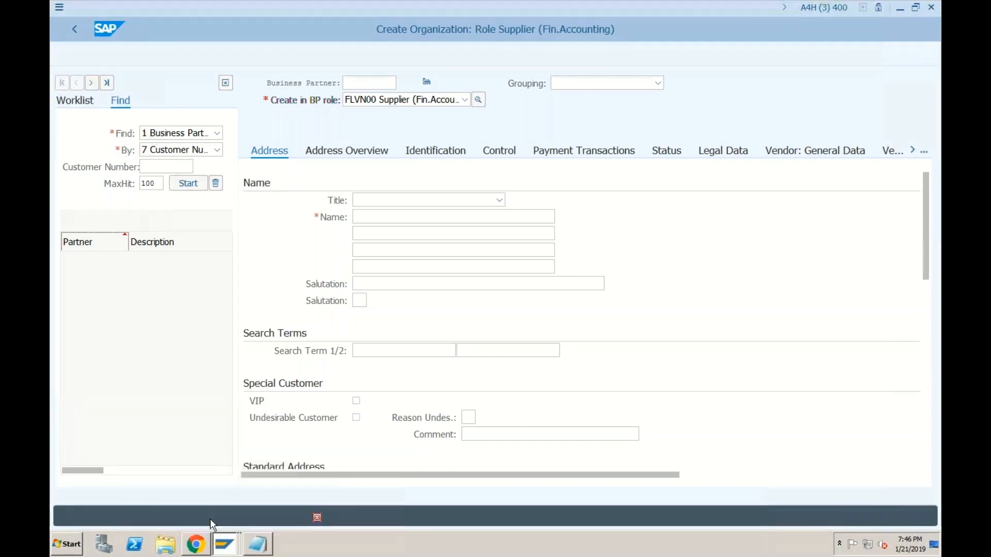
{"action": "left_click", "coordinate": [446, 103]}
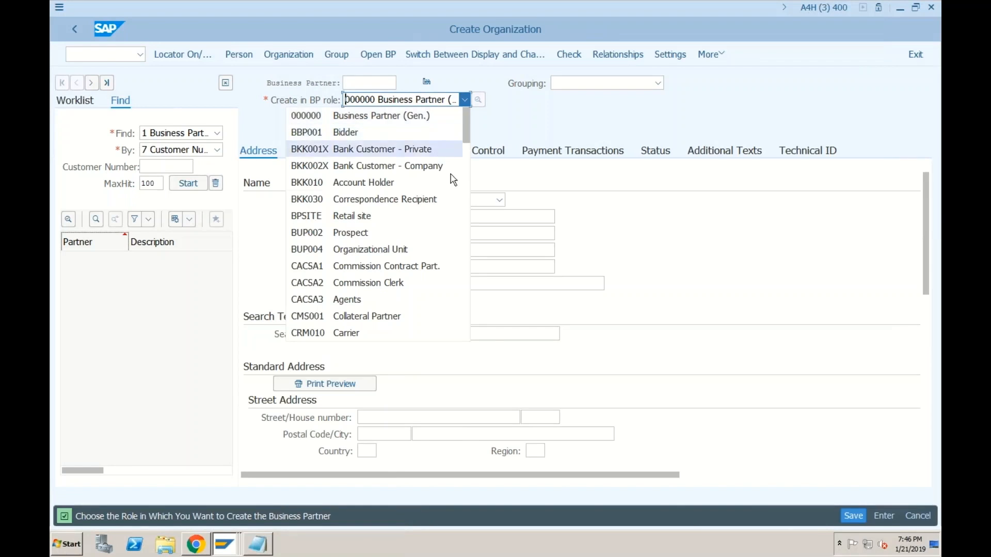
{"action": "left_click", "coordinate": [466, 167]}
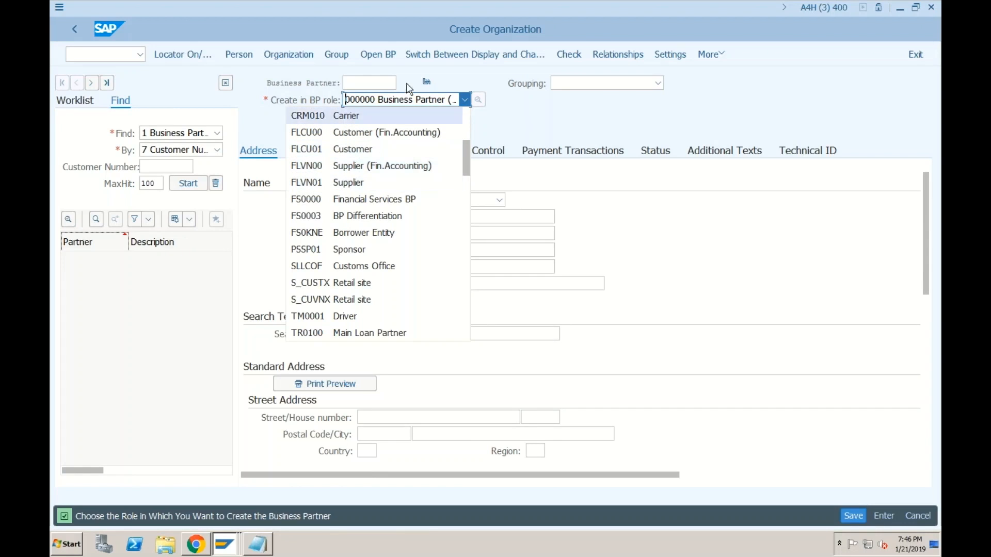
{"action": "left_click", "coordinate": [374, 102]}
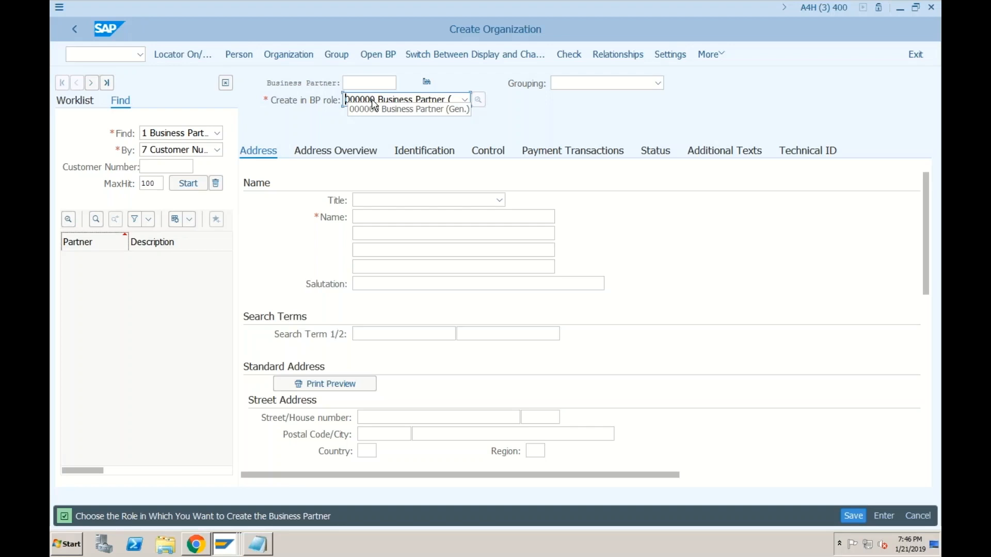
{"action": "left_click", "coordinate": [374, 101]}
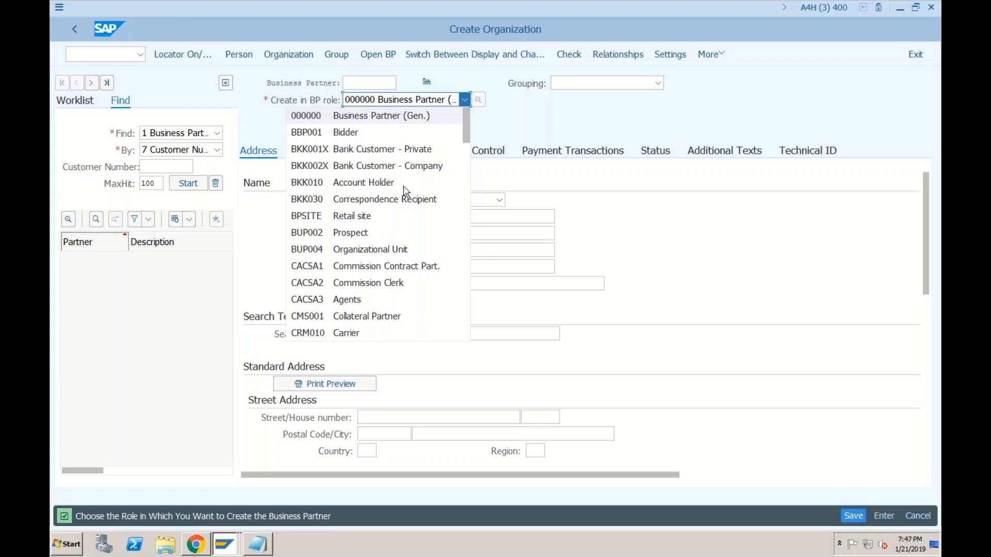
{"action": "left_click", "coordinate": [258, 543]}
Step: Add the heading 'Segments in Vendor master:' below the bank master note
{"action": "left_click", "coordinate": [492, 149]}
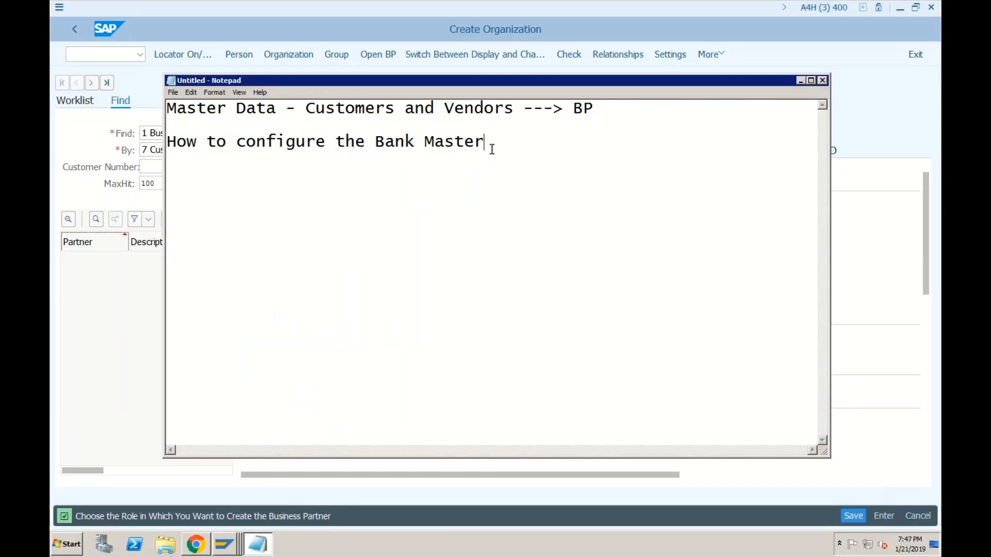
{"action": "key", "text": "Return"}
{"action": "type", "text": "Segments "}
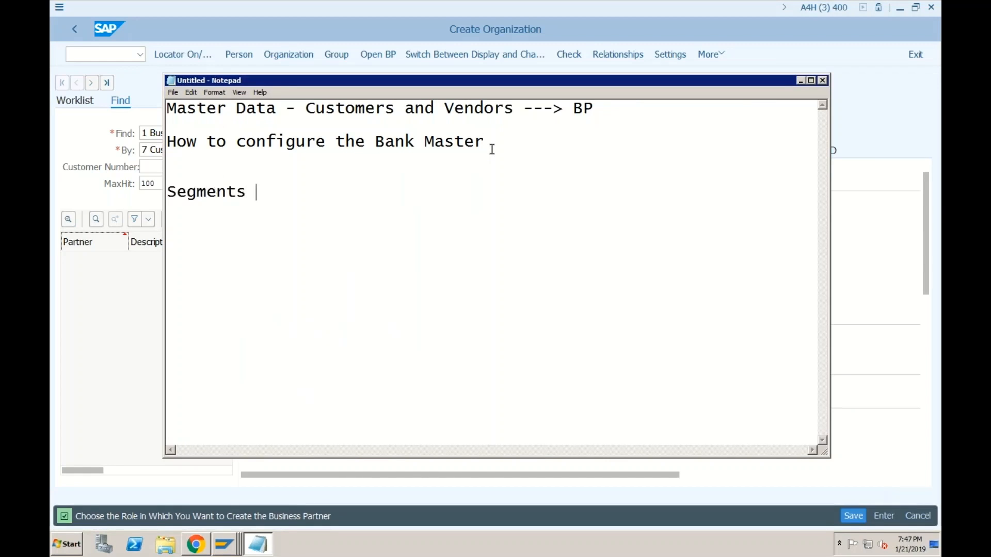
{"action": "type", "text": "in Vendor master"}
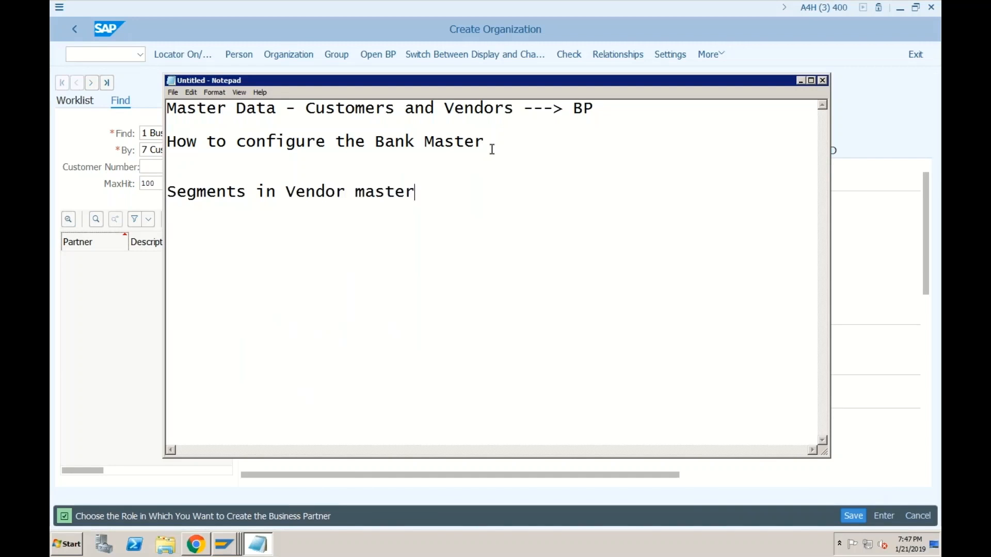
{"action": "type", "text": ":"}
Step: List General, Company Code and Purchase Org on separate lines beneath the heading
{"action": "key", "text": "Return"}
{"action": "type", "text": "General"}
{"action": "key", "text": "Return"}
{"action": "type", "text": "Com"}
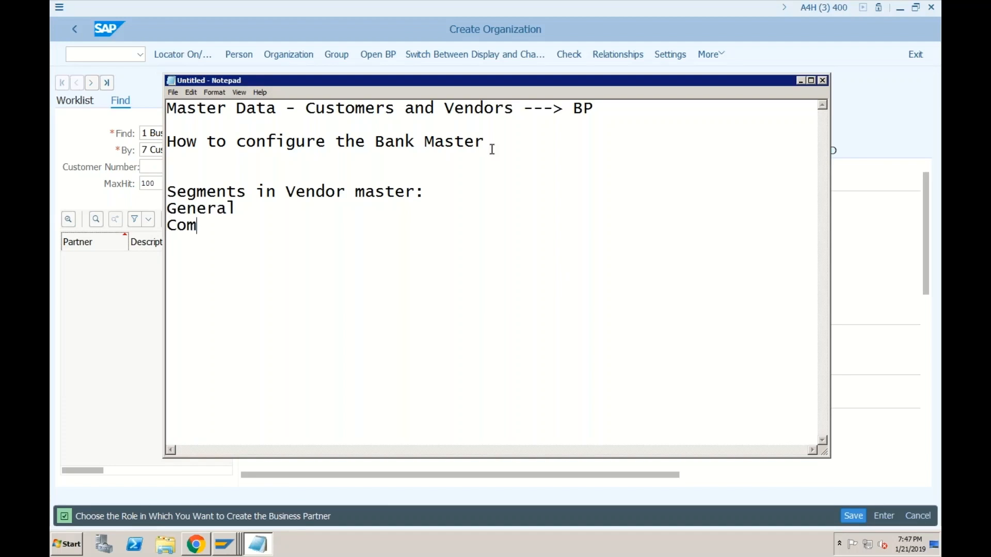
{"action": "type", "text": "pany Code"}
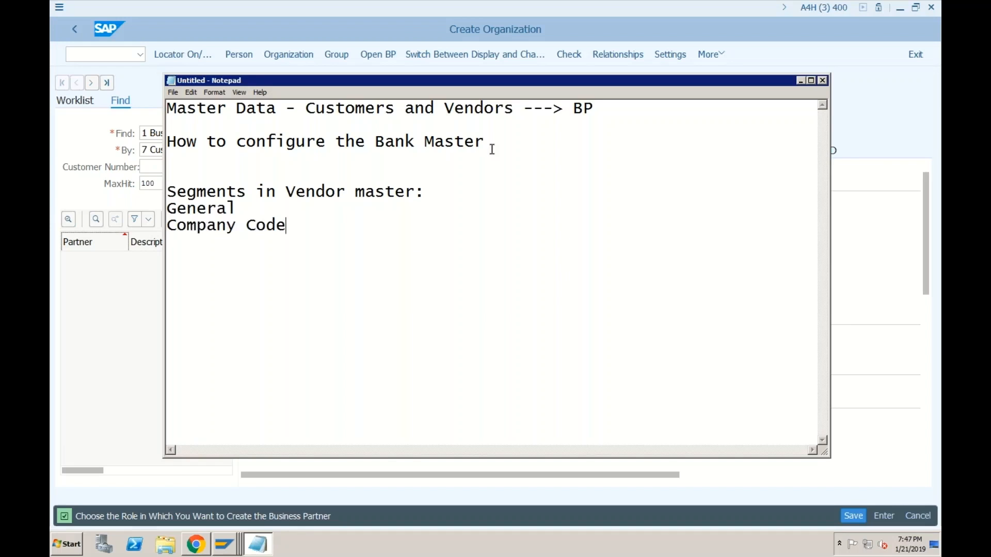
{"action": "type", "text": "S"}
{"action": "key", "text": "BackSpace"}
{"action": "key", "text": "BackSpace"}
{"action": "type", "text": "Pu"}
{"action": "key", "text": "BackSpace"}
{"action": "key", "text": "BackSpace"}
{"action": "type", "text": "Purhc"}
{"action": "key", "text": "BackSpace"}
{"action": "key", "text": "BackSpace"}
{"action": "type", "text": "chase Org"}
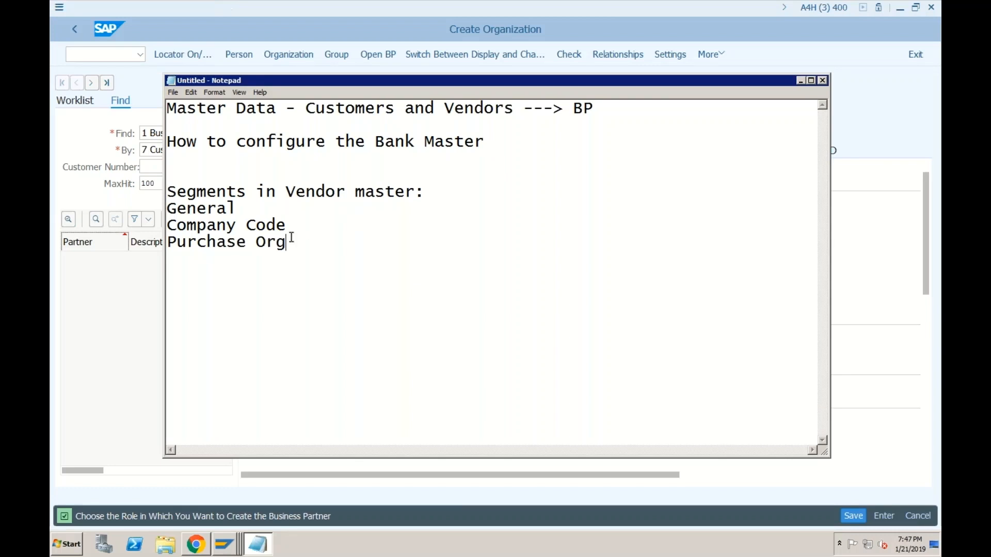
{"action": "left_click_drag", "start_coordinate": [293, 242], "coordinate": [167, 207]}
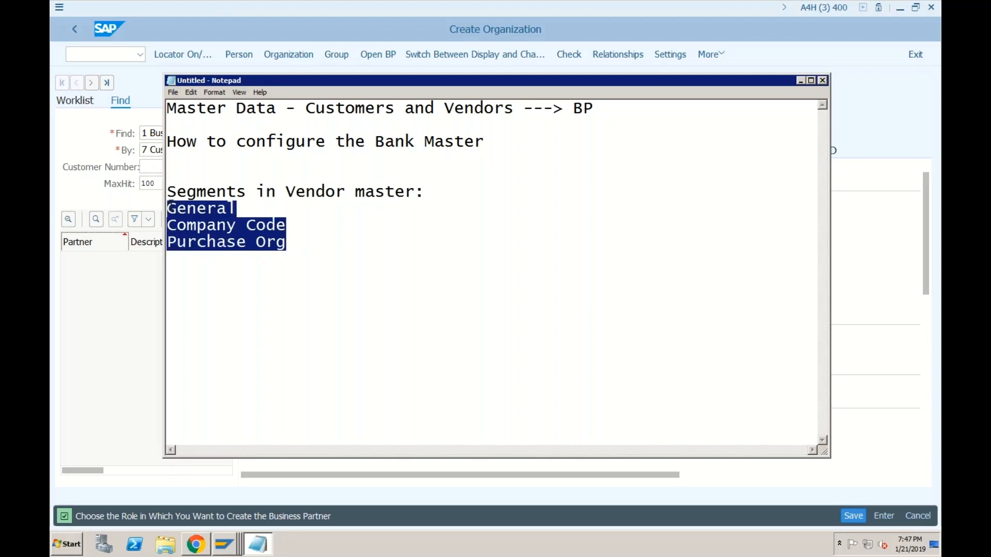
{"action": "left_click", "coordinate": [345, 194]}
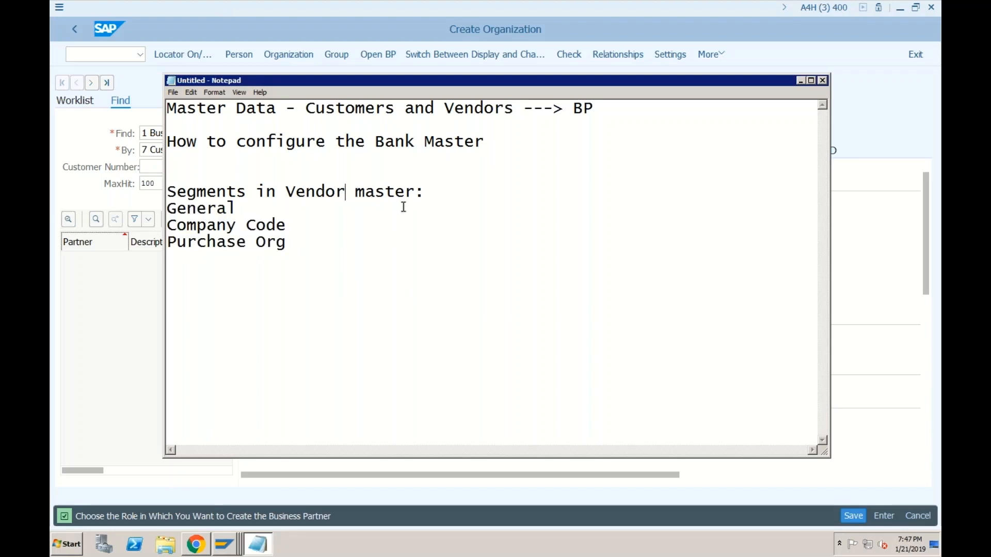
{"action": "left_click", "coordinate": [424, 190]}
{"action": "left_click_drag", "start_coordinate": [239, 209], "coordinate": [167, 209]}
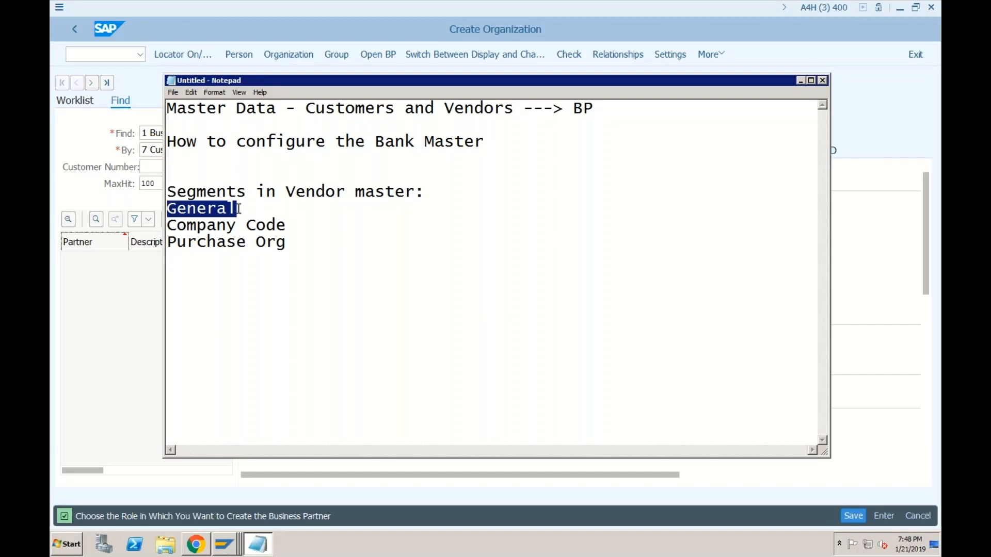
{"action": "left_click_drag", "start_coordinate": [292, 222], "coordinate": [168, 220]}
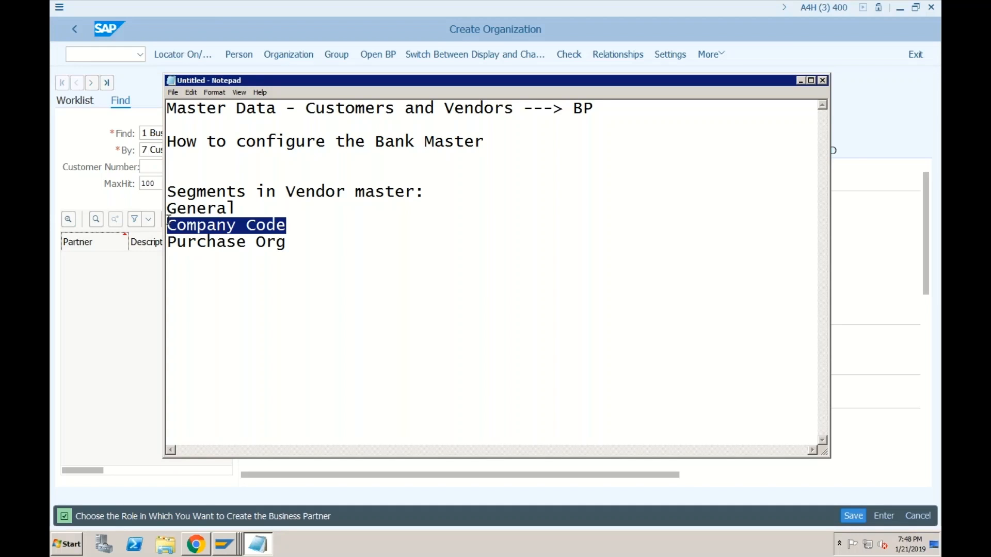
{"action": "left_click", "coordinate": [300, 225]}
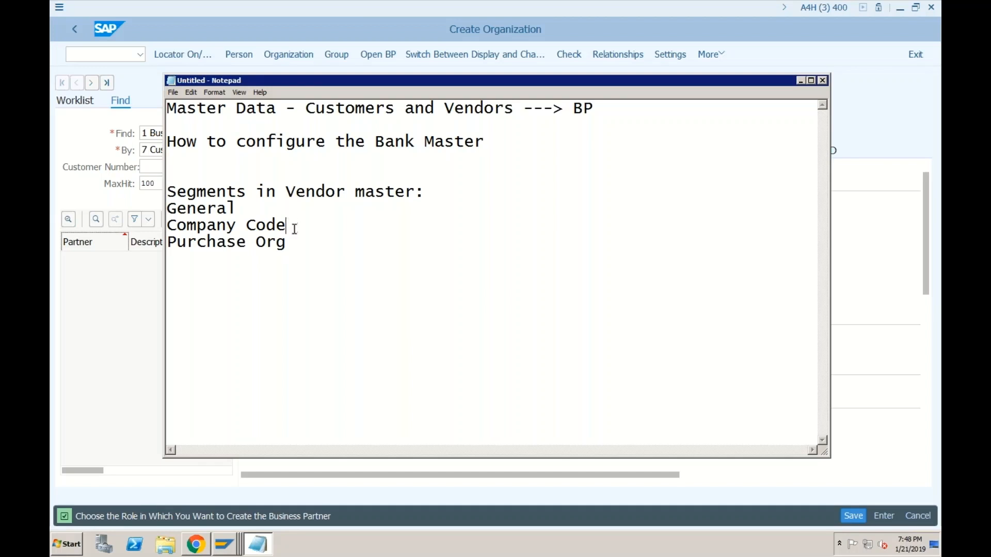
{"action": "left_click", "coordinate": [293, 243]}
{"action": "left_click_drag", "start_coordinate": [286, 243], "coordinate": [169, 242]}
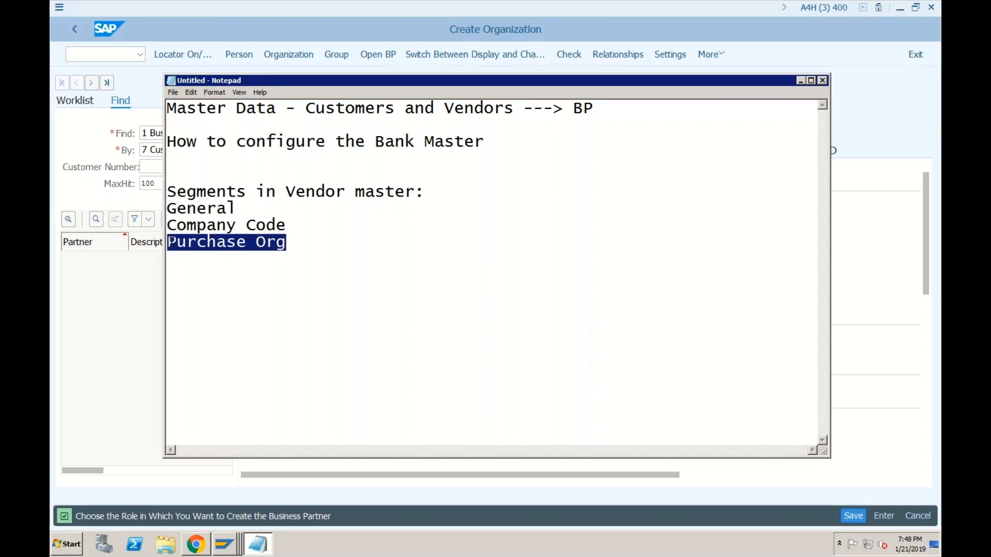
{"action": "left_click", "coordinate": [325, 192]}
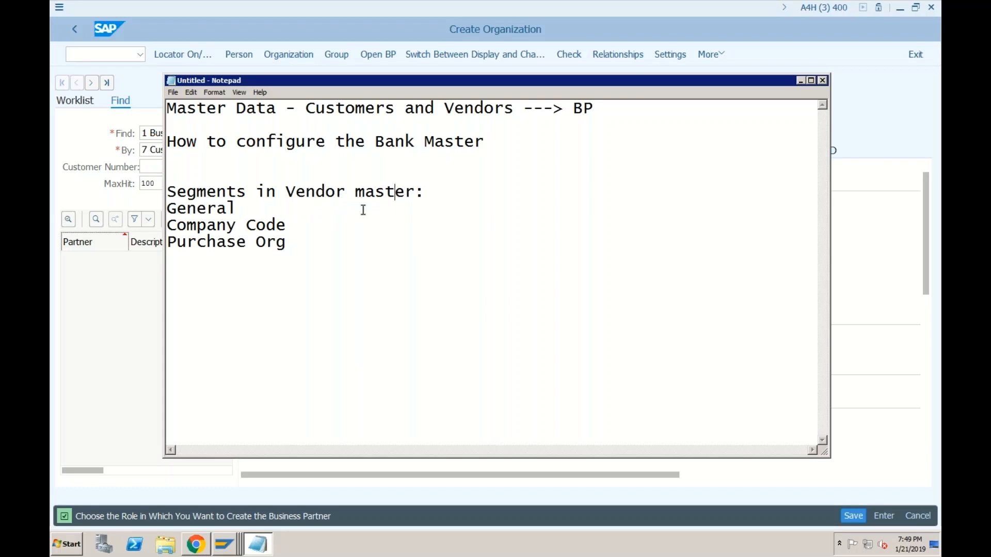
{"action": "left_click", "coordinate": [258, 209]}
Step: Look up the available BP role codes in the Create Organization window's role list
{"action": "type", "text": ":"}
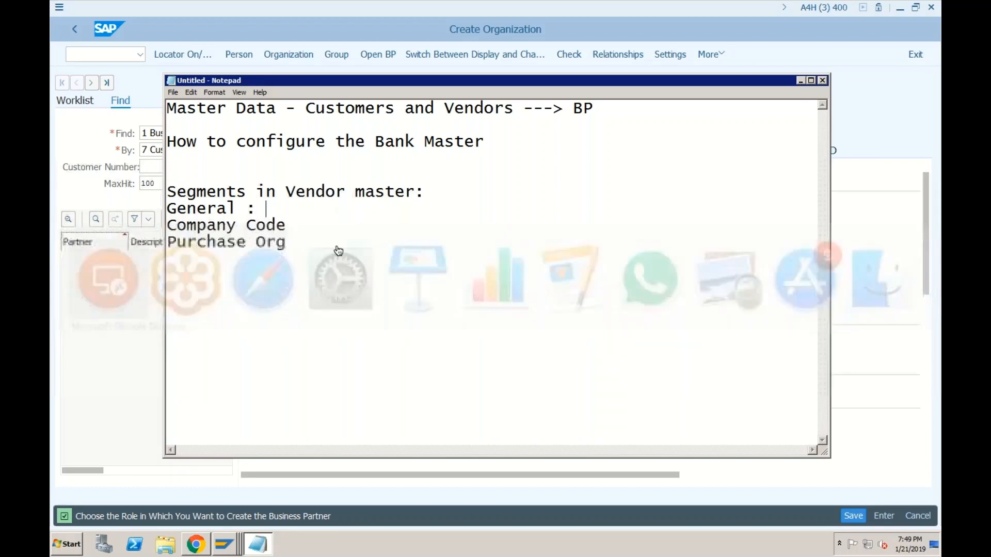
{"action": "left_click", "coordinate": [225, 544]}
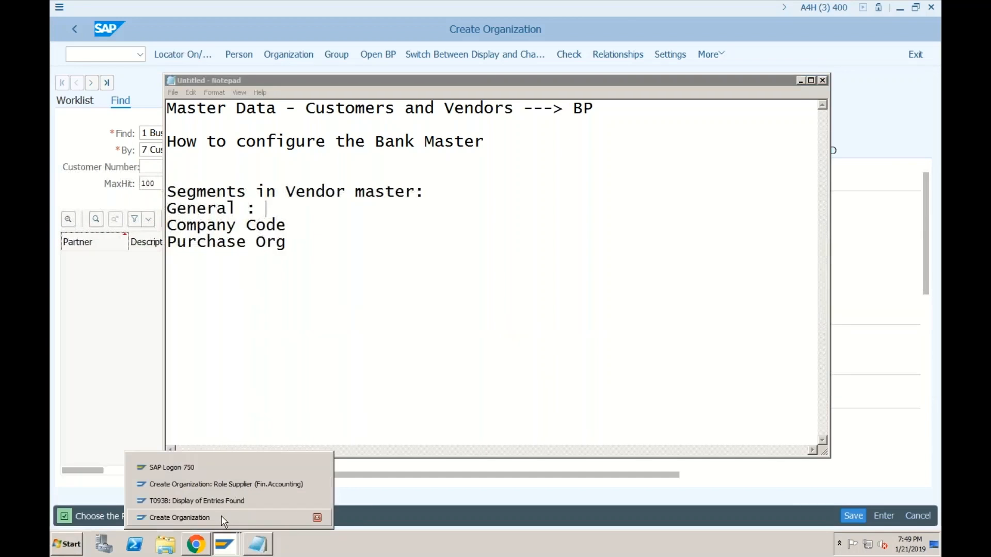
{"action": "left_click", "coordinate": [230, 485]}
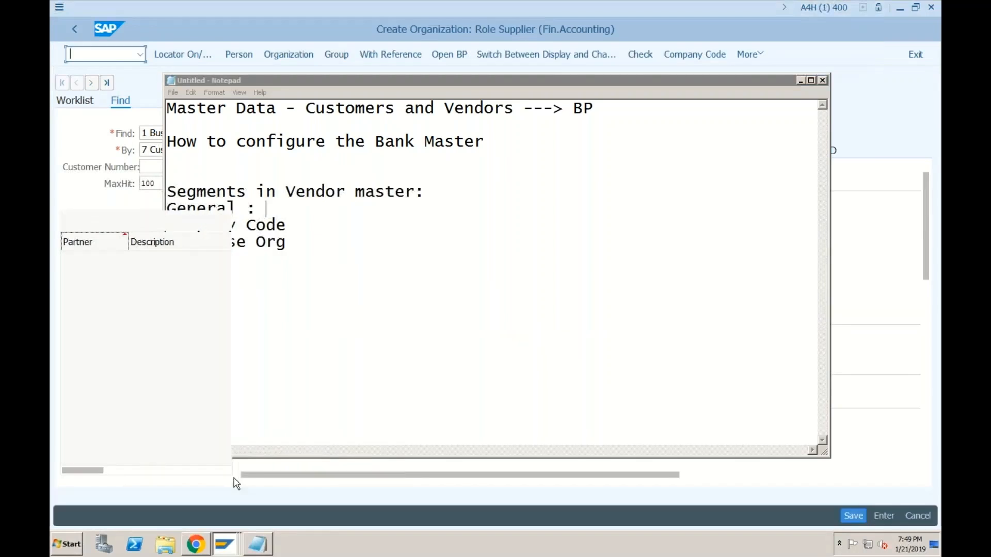
{"action": "left_click", "coordinate": [419, 101]}
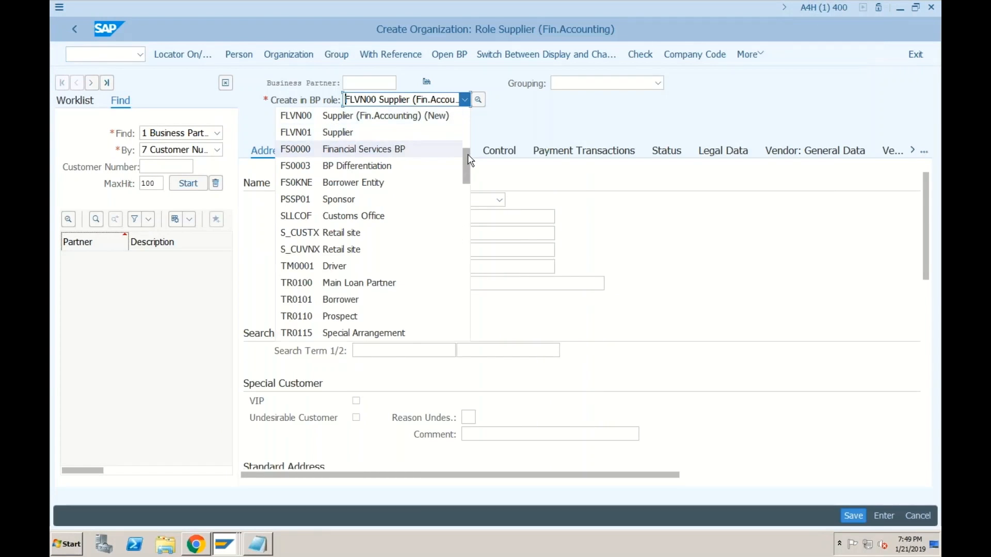
{"action": "scroll", "coordinate": [386, 120], "scroll_direction": "up", "scroll_amount": 6}
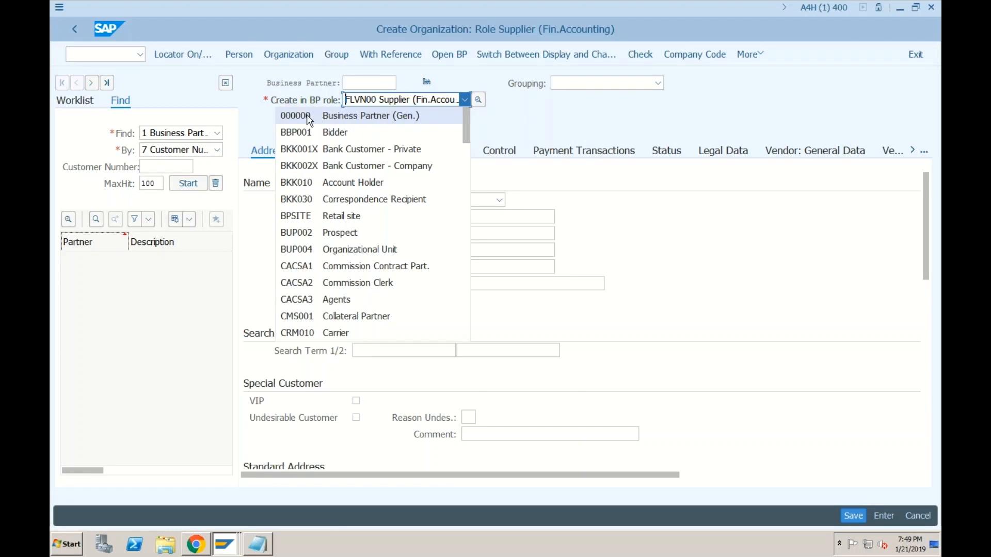
Step: Note 000000 for General, FLVN00 for Company Code and FLVN01 for Purchase Org in Notepad
{"action": "left_click", "coordinate": [258, 543]}
{"action": "type", "text": "0"}
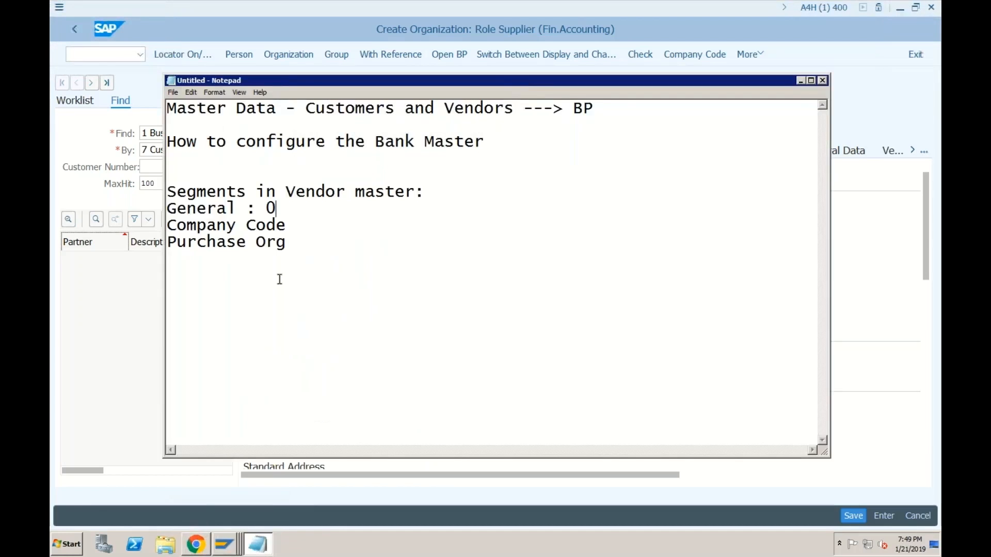
{"action": "type", "text": "00000"}
{"action": "left_click", "coordinate": [299, 231]}
{"action": "type", "text": ": "}
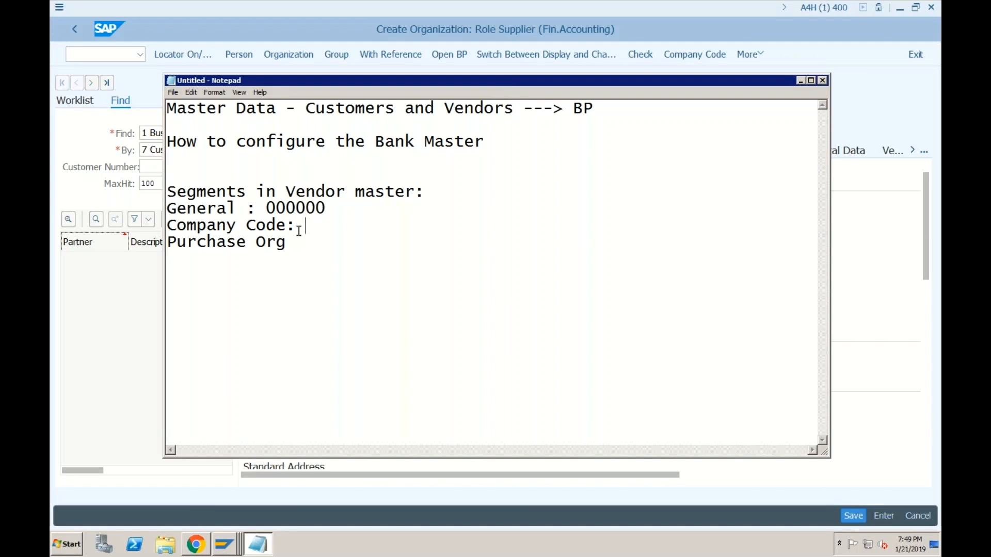
{"action": "type", "text": "FLVN00"}
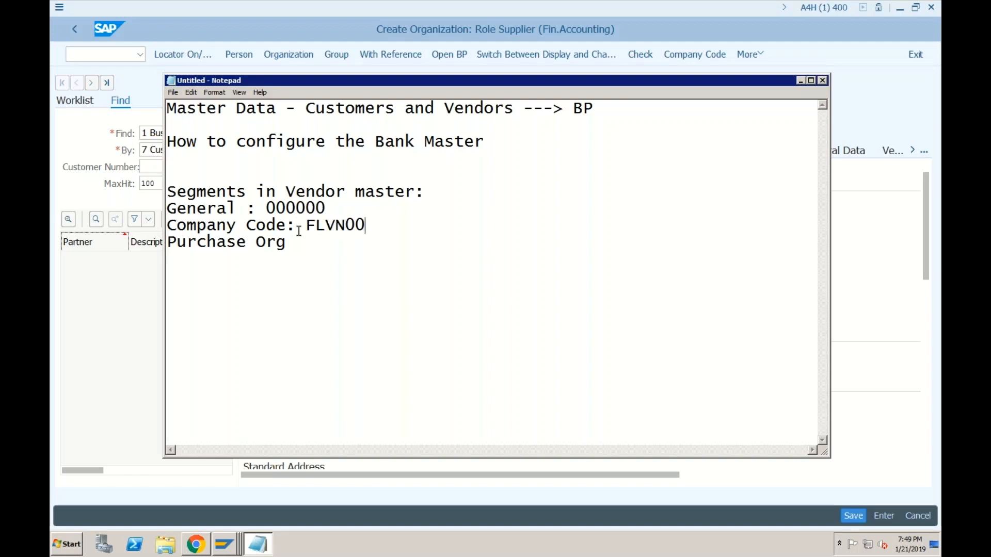
{"action": "left_click", "coordinate": [292, 270]}
{"action": "type", "text": ": FLVN01"}
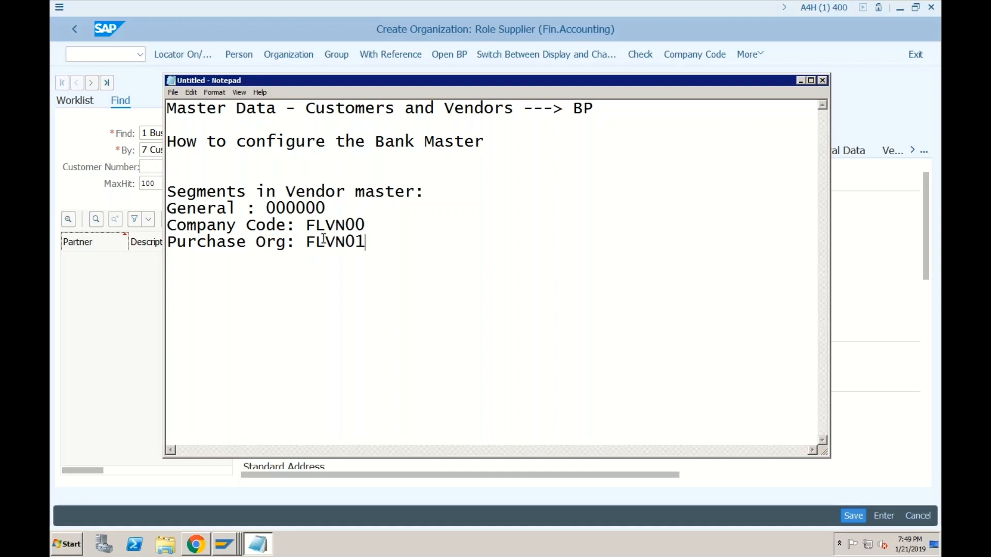
{"action": "left_click", "coordinate": [224, 544]}
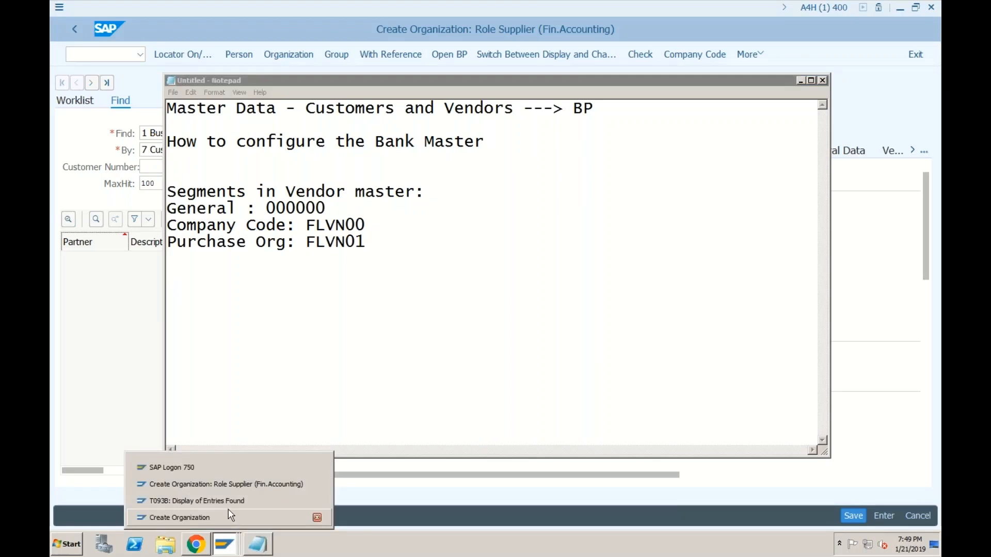
Step: Keep FLVN00 Supplier (Fin.Accounting) as the BP role and review the number and grouping fields
{"action": "left_click", "coordinate": [237, 490]}
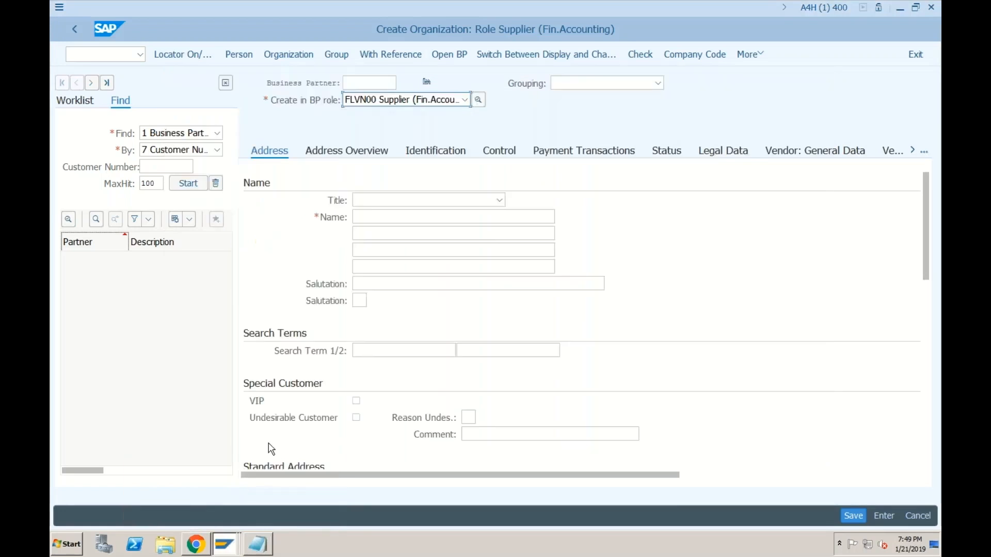
{"action": "left_click", "coordinate": [465, 101]}
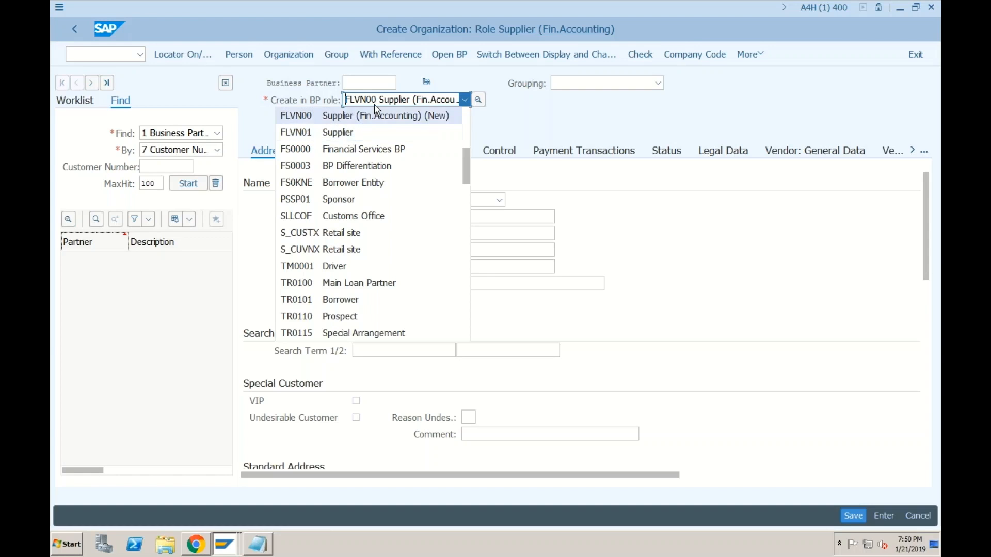
{"action": "left_click", "coordinate": [364, 114]}
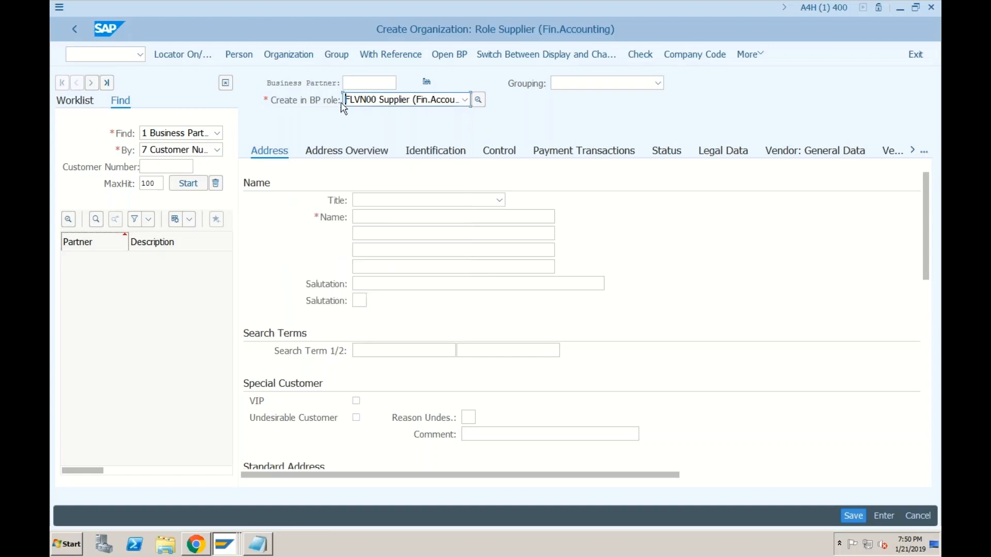
{"action": "left_click", "coordinate": [366, 84]}
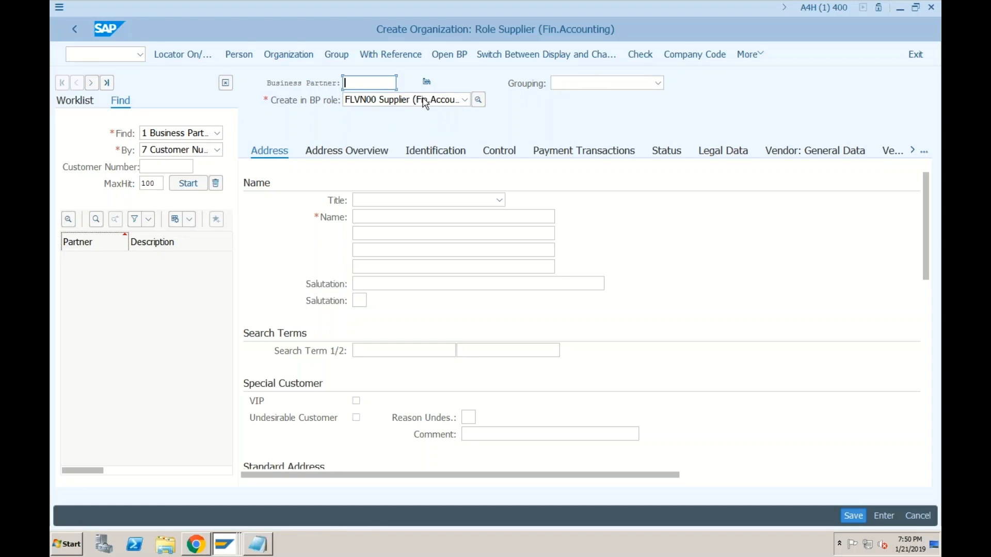
{"action": "left_click", "coordinate": [578, 90]}
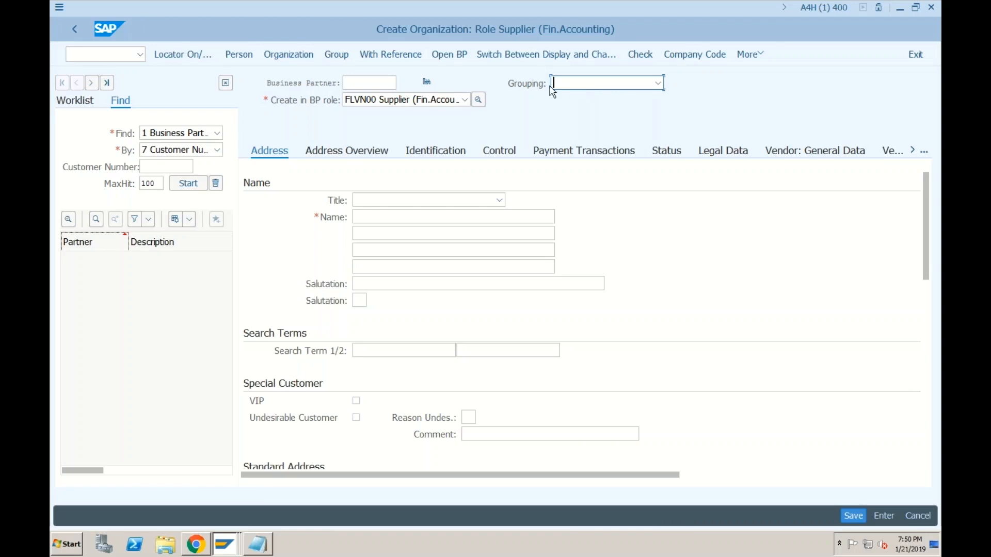
{"action": "left_click", "coordinate": [376, 83]}
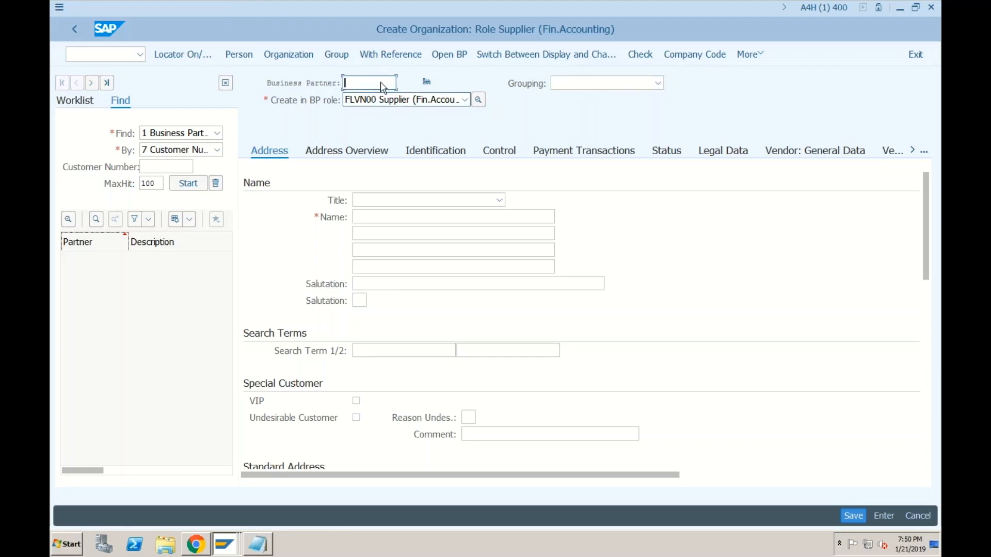
Step: Set grouping 0001, title 0003 Company, name 'Test Vendor for SF01' and search term SF01
{"action": "left_click", "coordinate": [627, 85]}
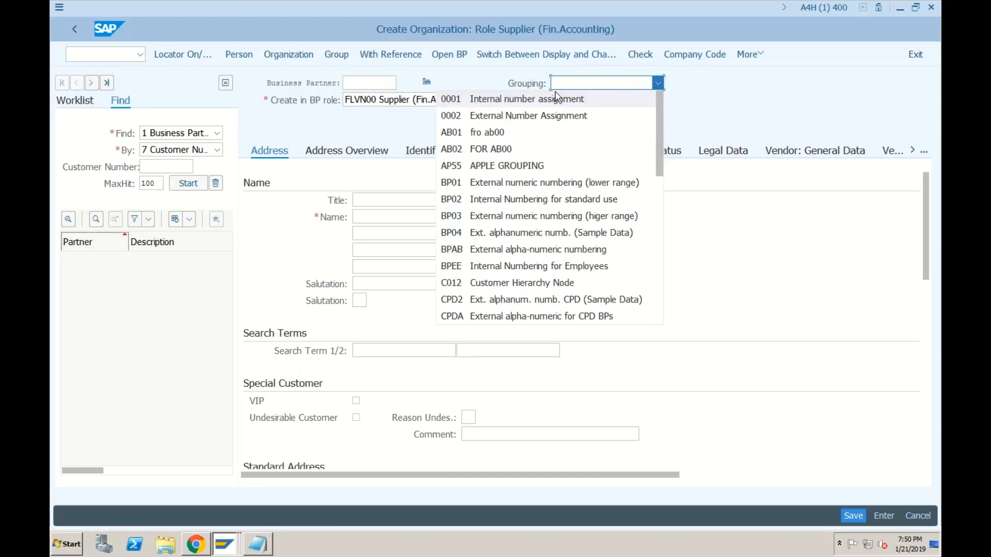
{"action": "left_click", "coordinate": [460, 101]}
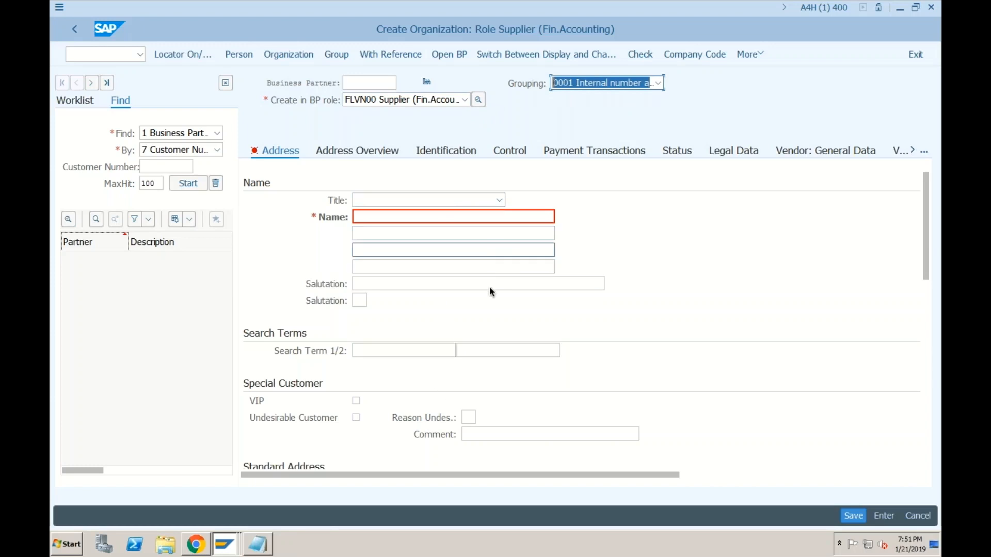
{"action": "left_click", "coordinate": [499, 200]}
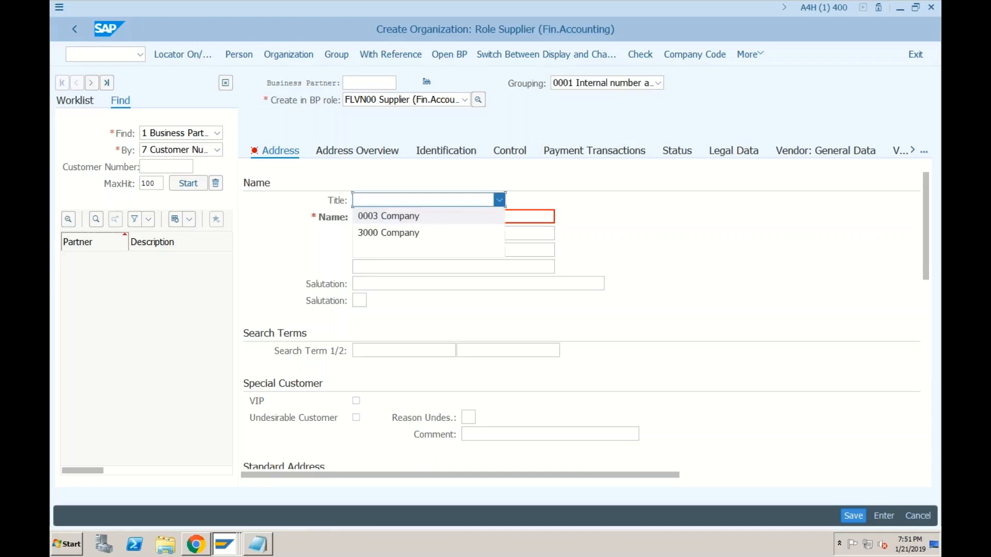
{"action": "left_click", "coordinate": [416, 217]}
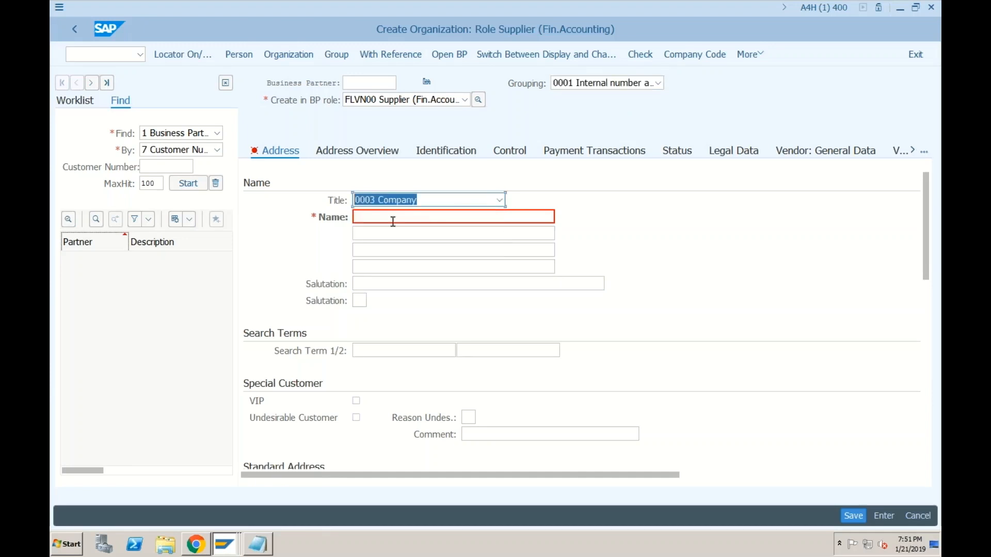
{"action": "left_click", "coordinate": [392, 217]}
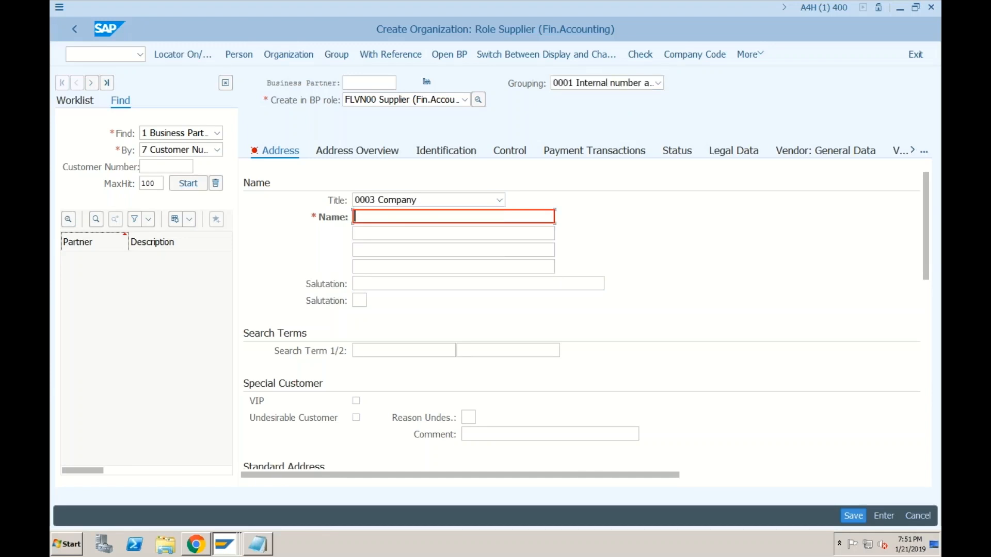
{"action": "type", "text": "Test "}
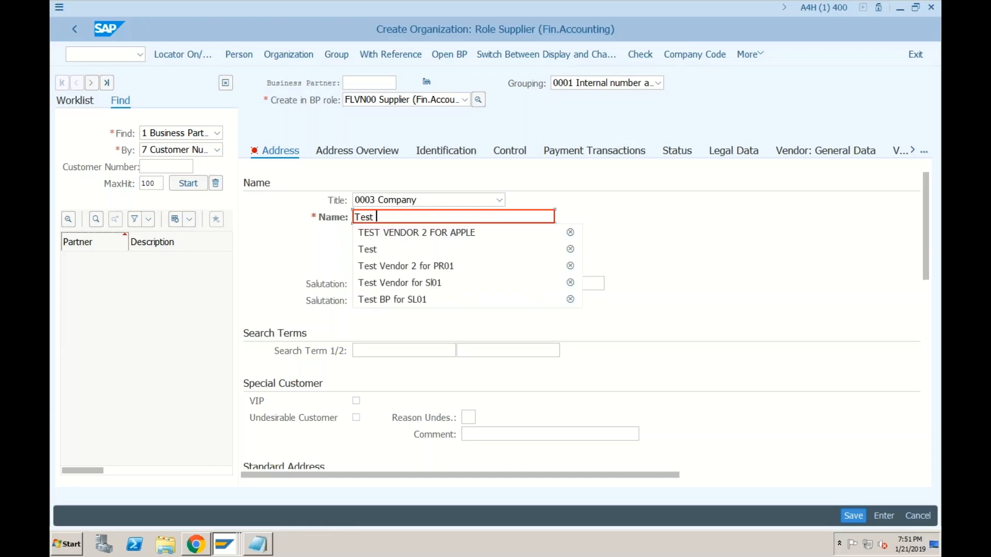
{"action": "type", "text": "Vendor "}
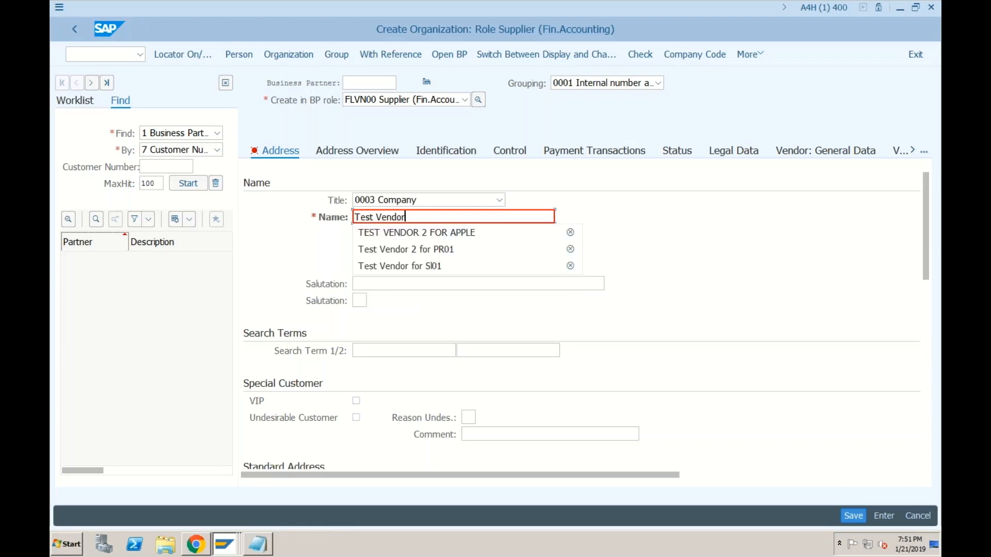
{"action": "type", "text": "for SF"}
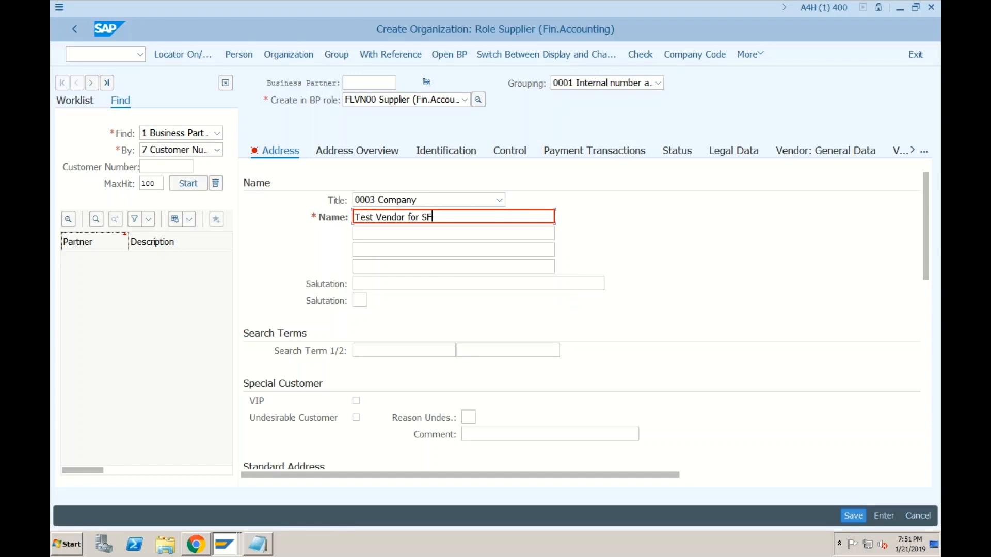
{"action": "type", "text": "01"}
{"action": "left_click", "coordinate": [395, 350]}
{"action": "type", "text": "SF"}
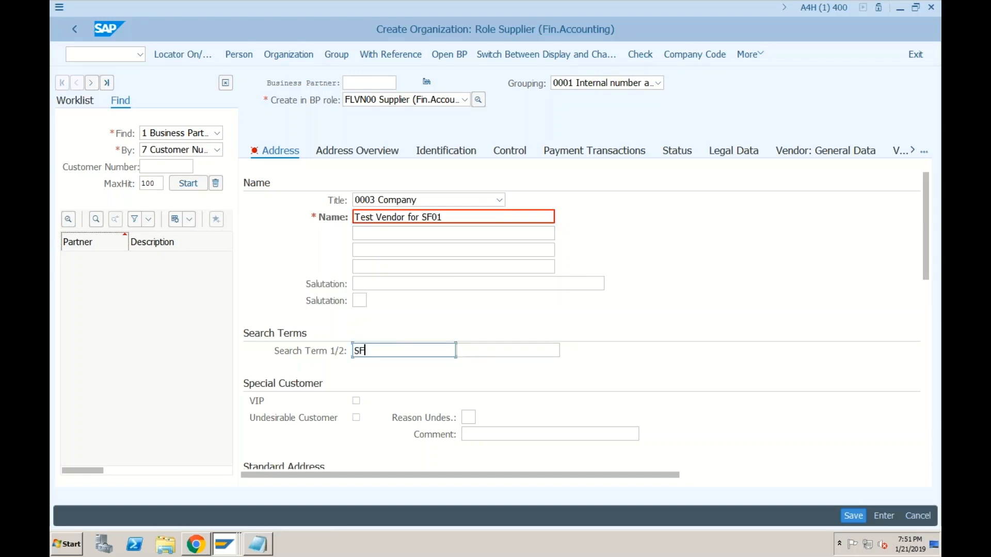
{"action": "type", "text": "01"}
Step: Enter postal code 400000, city Mumbai, country IN (India) and language EN English
{"action": "scroll", "coordinate": [435, 333], "scroll_direction": "down", "scroll_amount": 5}
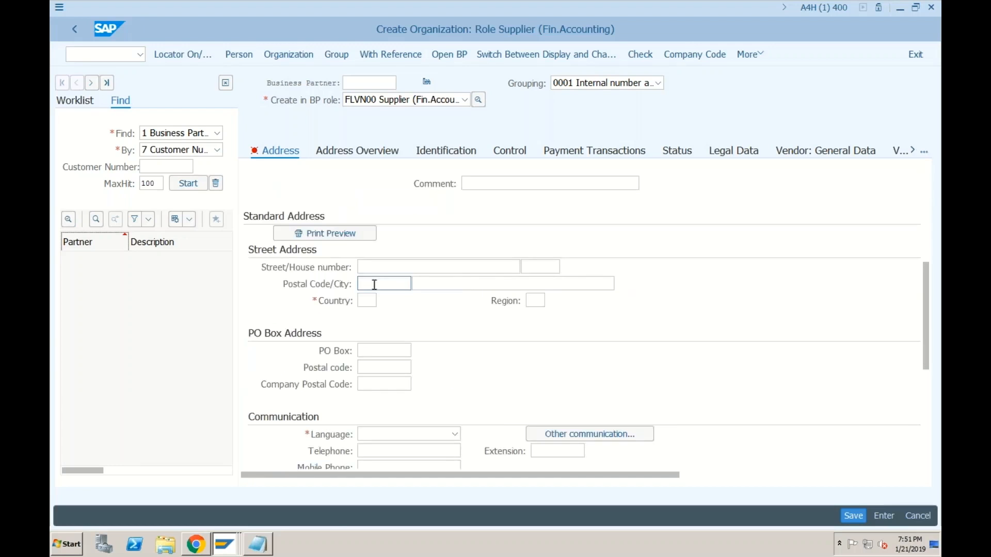
{"action": "left_click", "coordinate": [374, 283]}
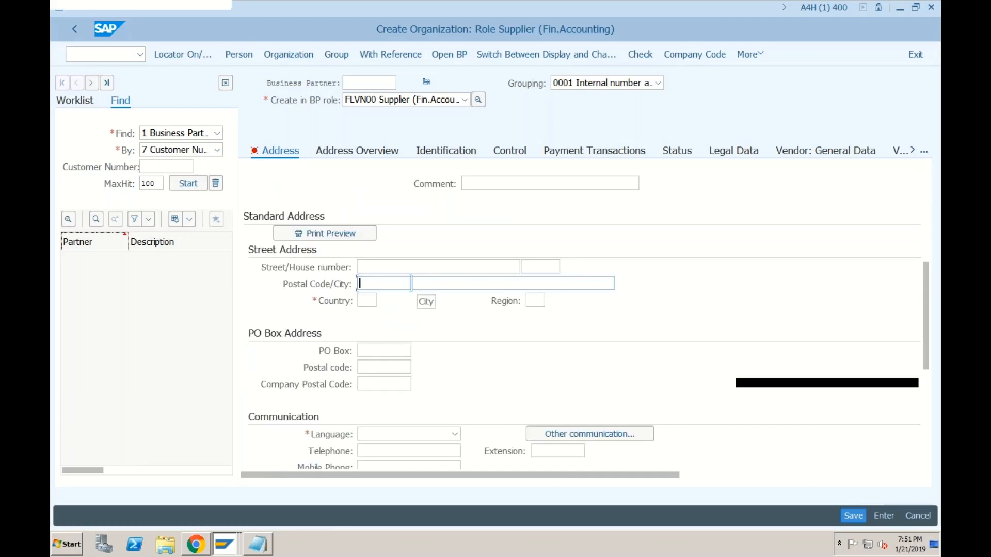
{"action": "type", "text": "400000"}
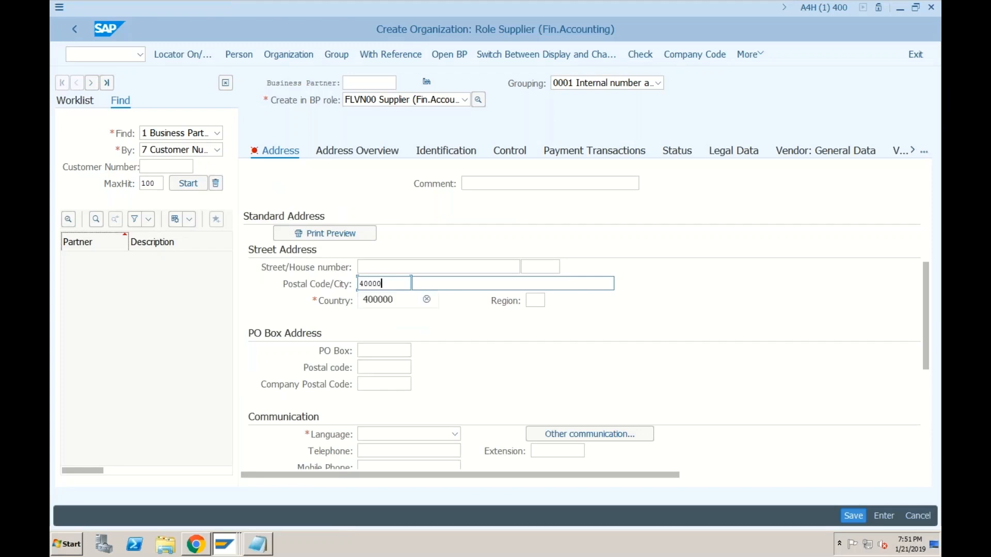
{"action": "key", "text": "Tab"}
{"action": "type", "text": "Mumbai"}
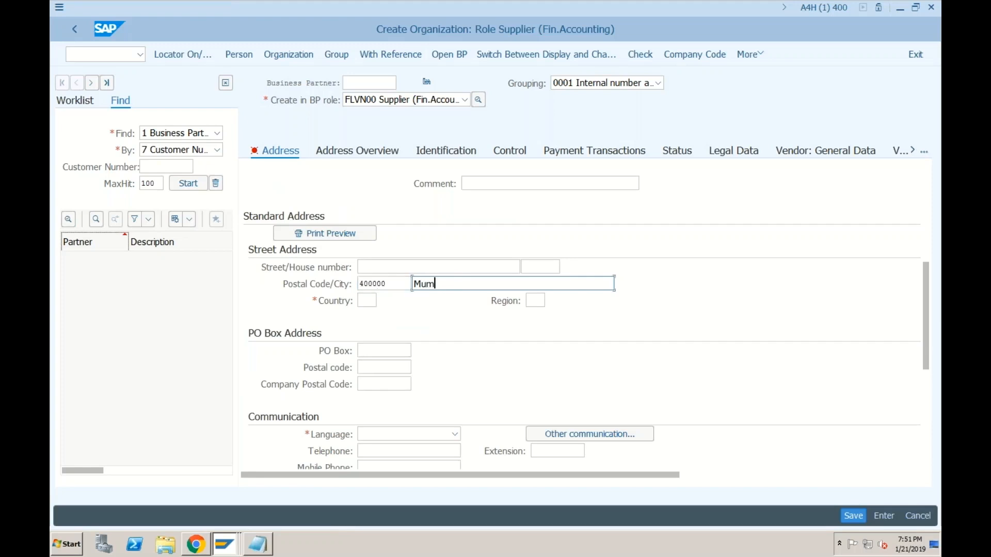
{"action": "key", "text": "Tab"}
{"action": "type", "text": "IN"}
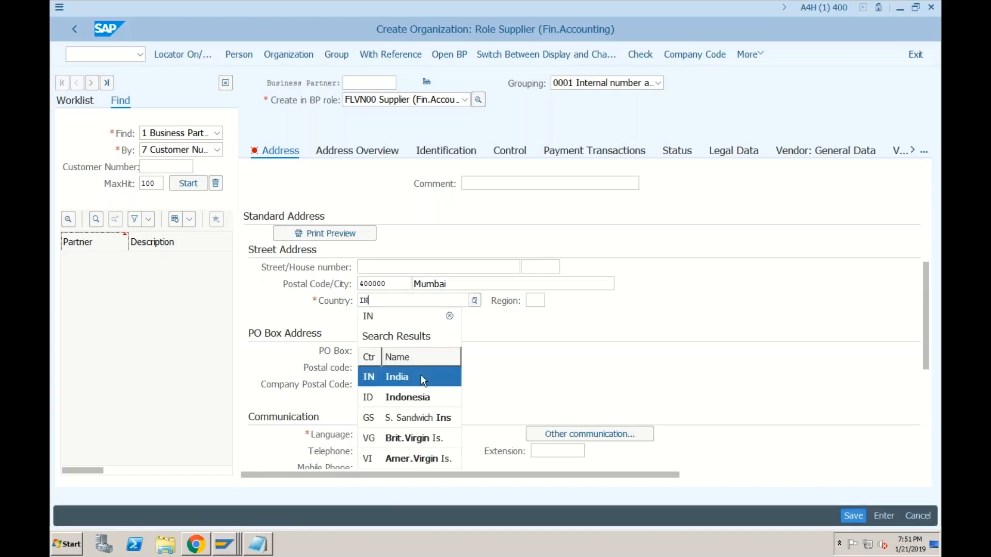
{"action": "left_click", "coordinate": [420, 374]}
{"action": "left_click", "coordinate": [433, 442]}
{"action": "type", "text": "en"}
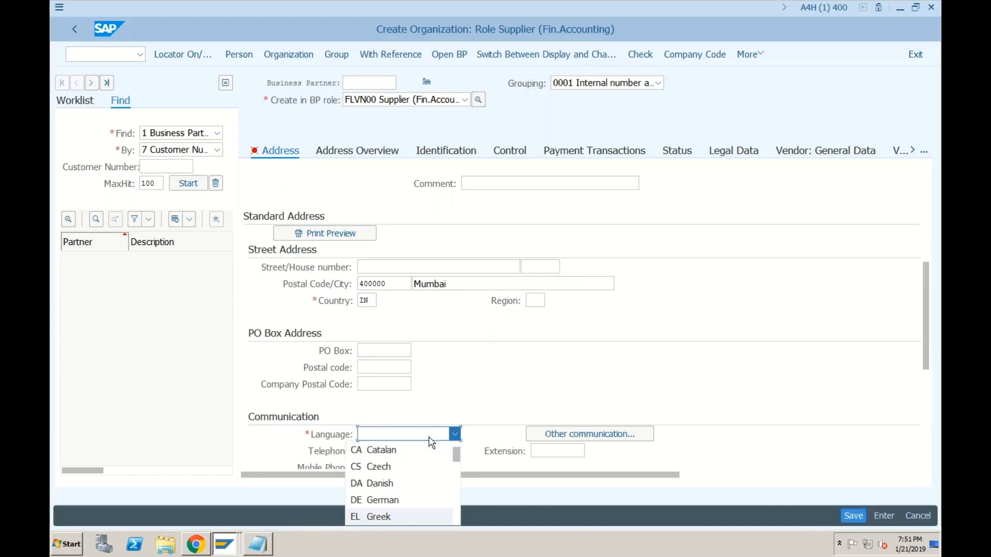
{"action": "left_click", "coordinate": [388, 519]}
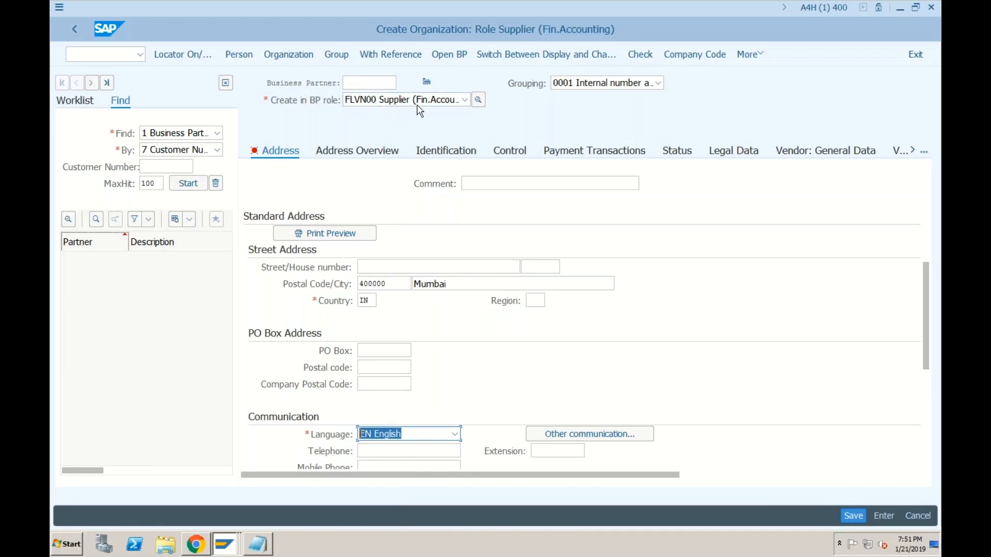
Step: Extend the supplier to company code SF01
{"action": "left_click", "coordinate": [695, 58]}
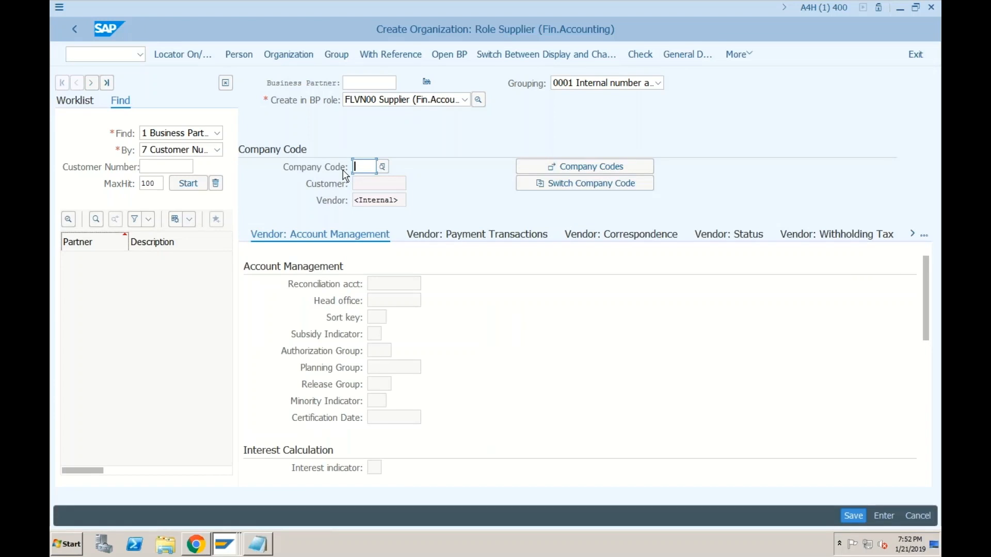
{"action": "type", "text": "sf01"}
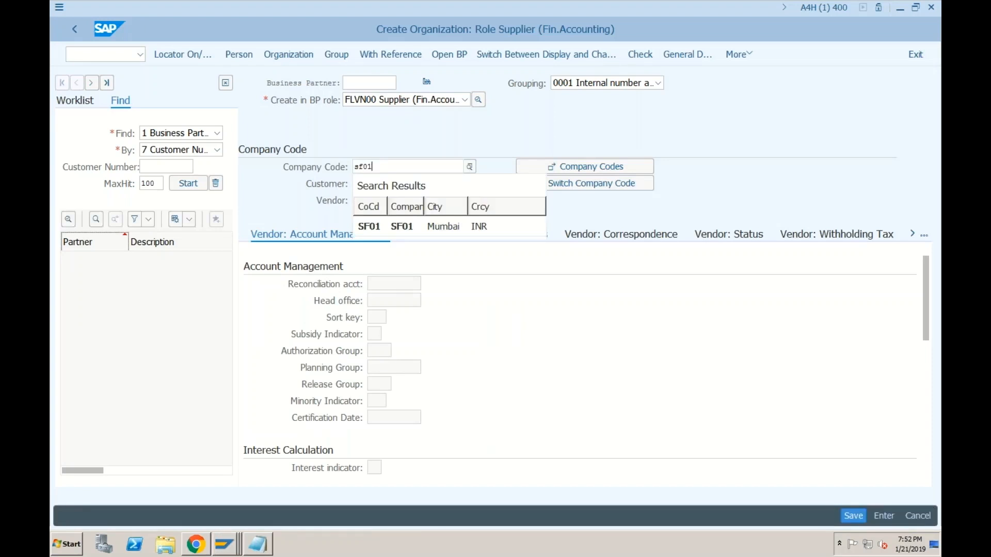
{"action": "key", "text": "Return"}
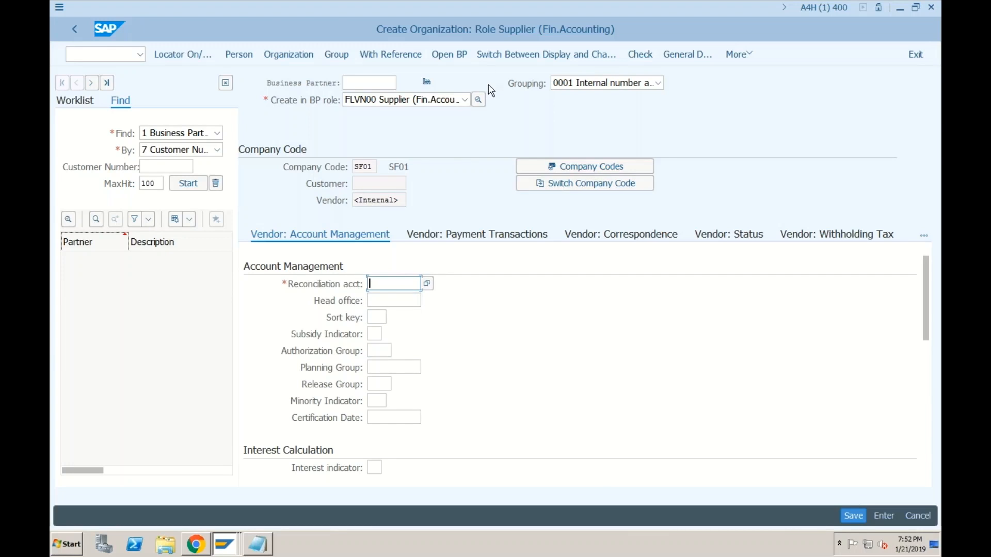
Step: Check the reconciliation account value help, then open a second SAP session window
{"action": "left_click", "coordinate": [427, 285]}
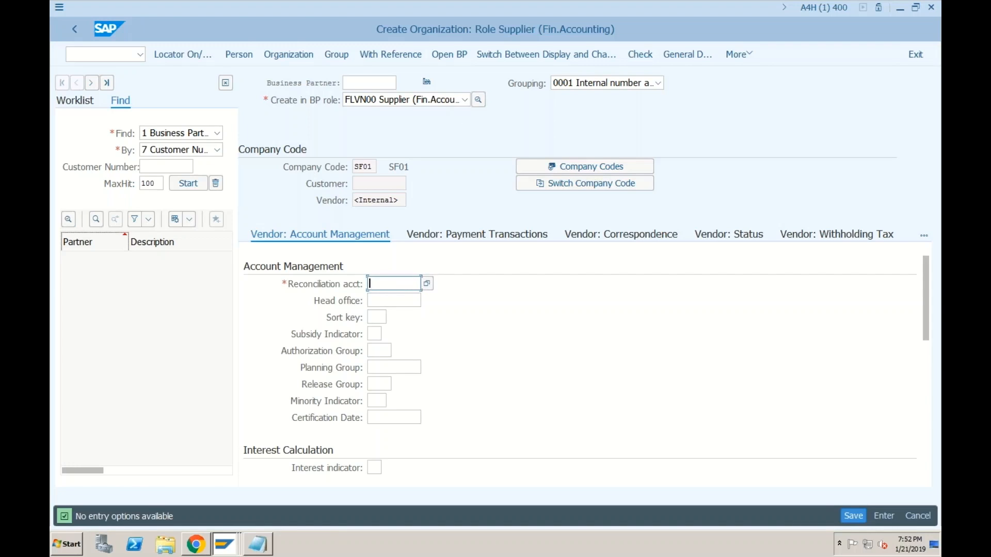
{"action": "left_click", "coordinate": [57, 10]}
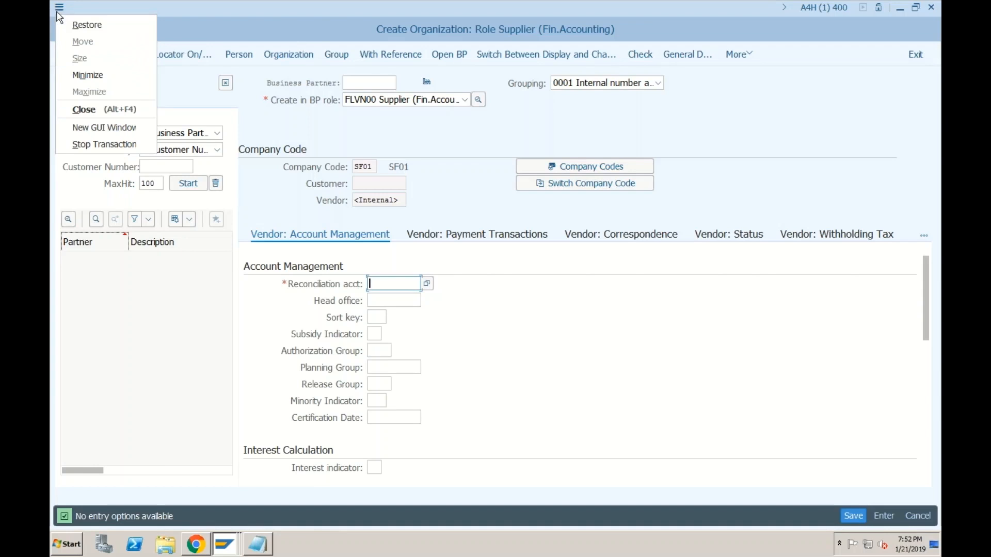
{"action": "left_click", "coordinate": [83, 127]}
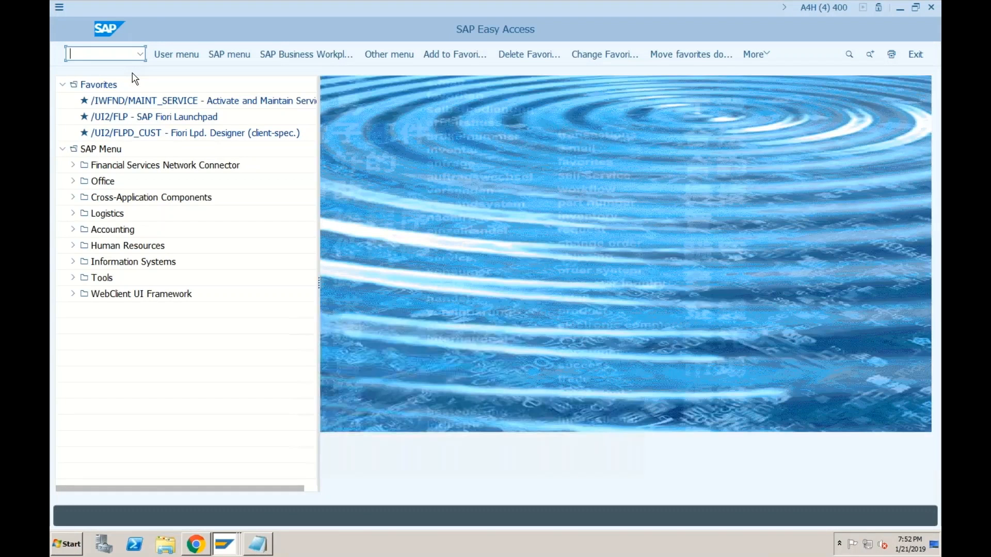
Step: Run FS00 and start creating G/L account 100 for company code SF01
{"action": "type", "text": "fs00"}
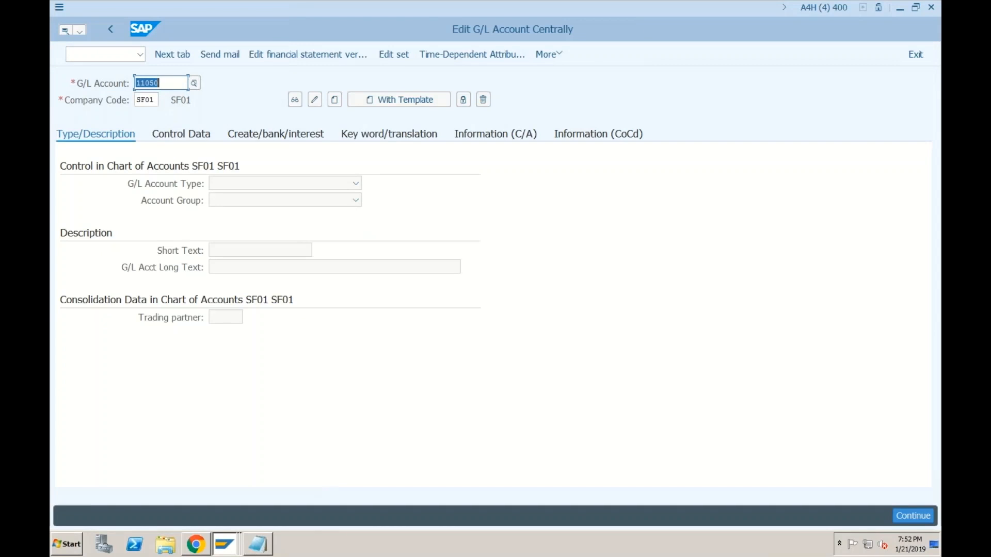
{"action": "type", "text": "10"}
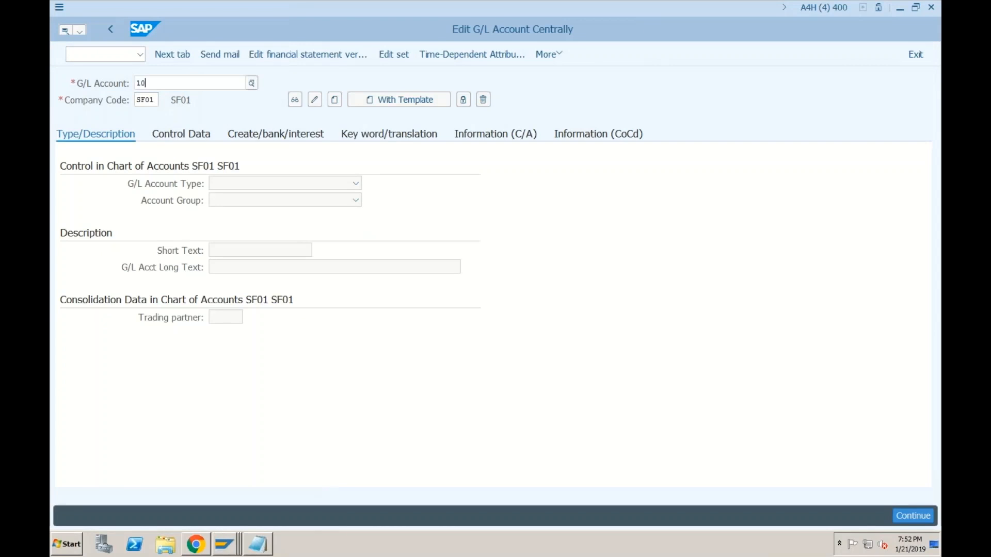
{"action": "key", "text": "BackSpace"}
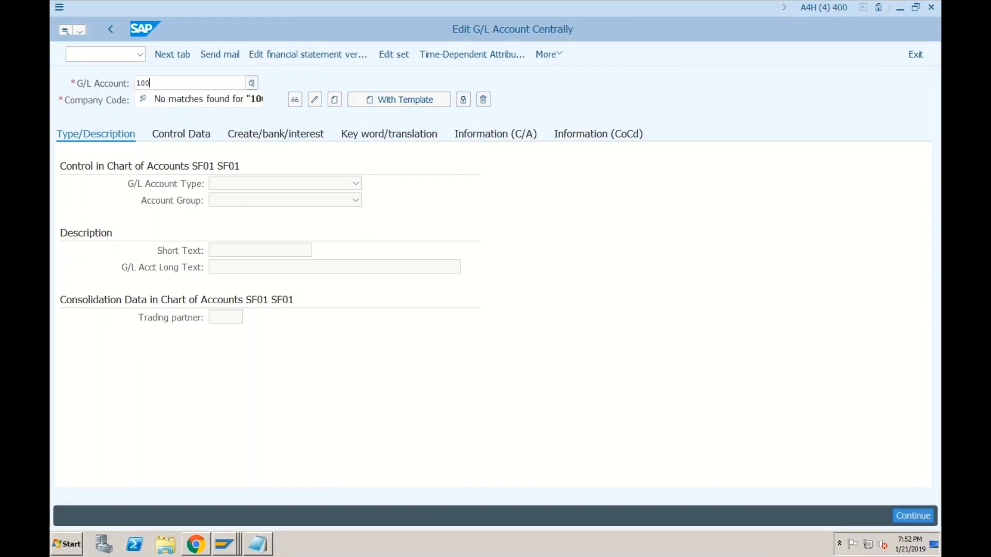
{"action": "key", "text": "Return"}
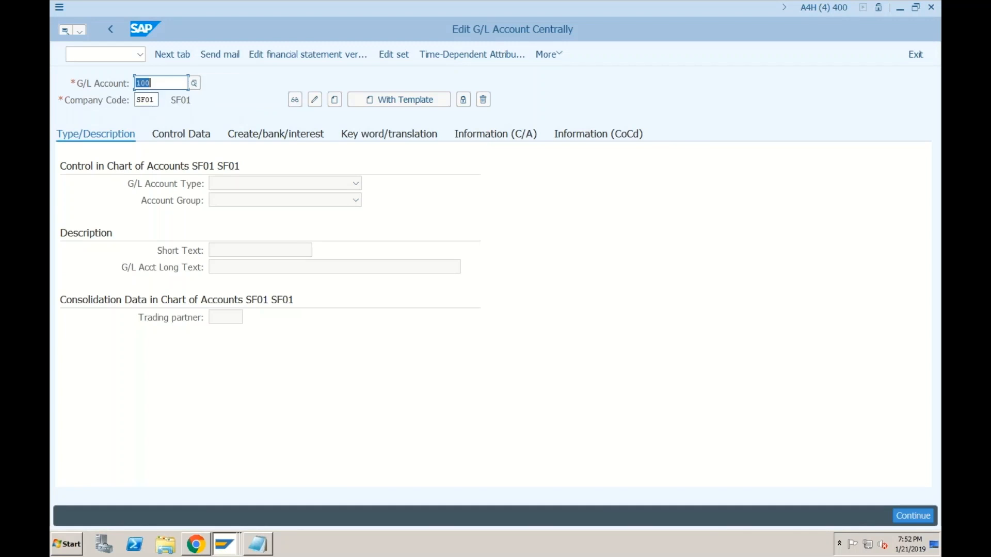
{"action": "left_click", "coordinate": [334, 103]}
Step: Make account 100 type X Balance Sheet Account, group BS, short text 'Accounts Payables'
{"action": "left_click", "coordinate": [312, 188]}
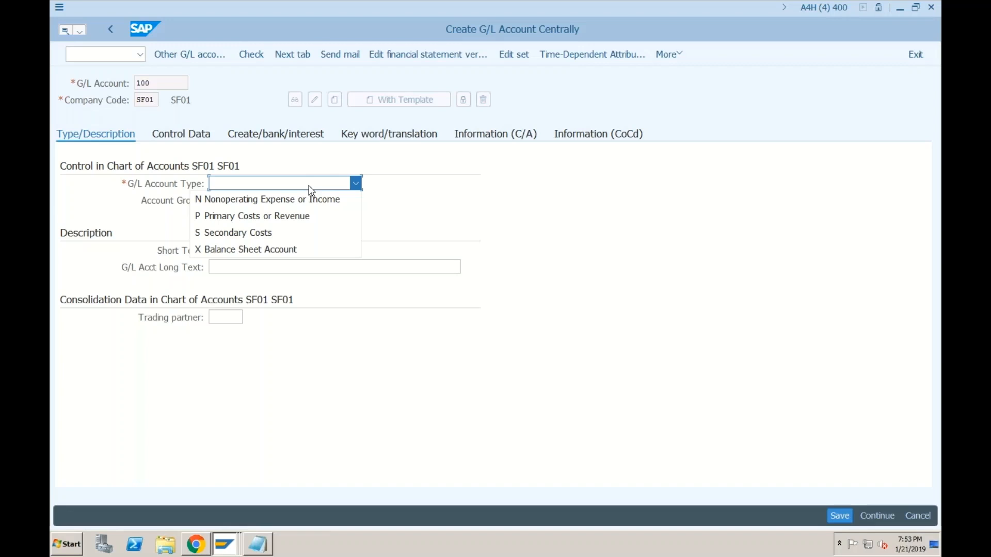
{"action": "left_click", "coordinate": [269, 250]}
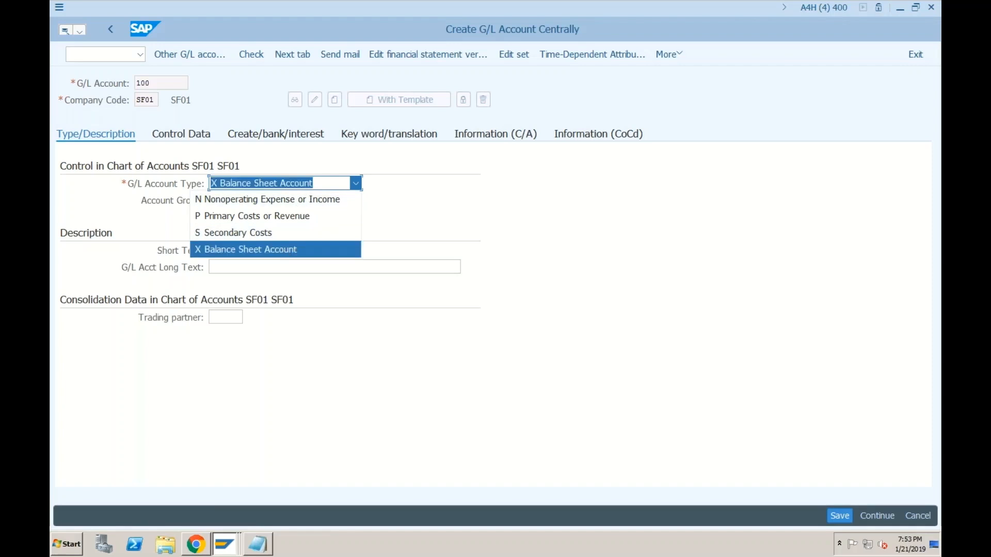
{"action": "left_click", "coordinate": [238, 202]}
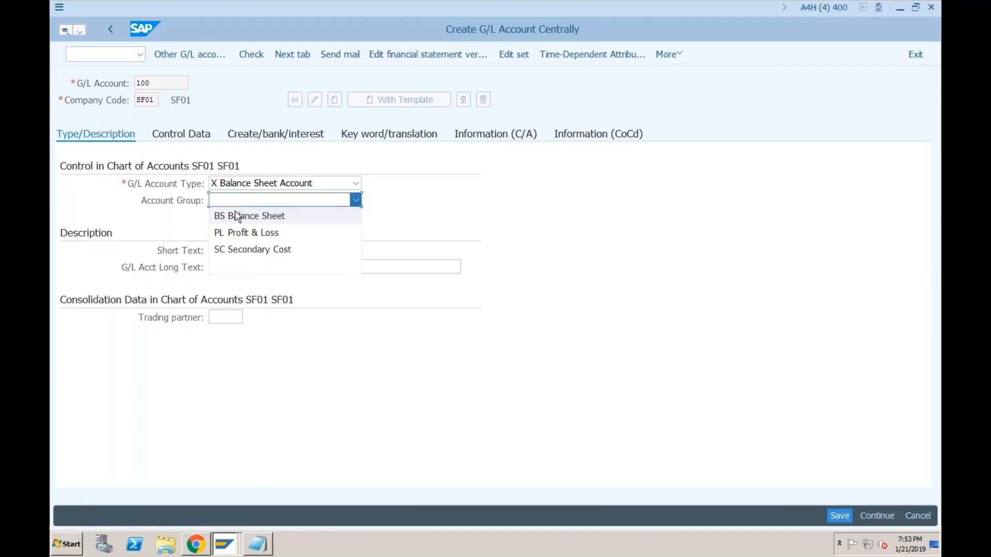
{"action": "left_click", "coordinate": [238, 217]}
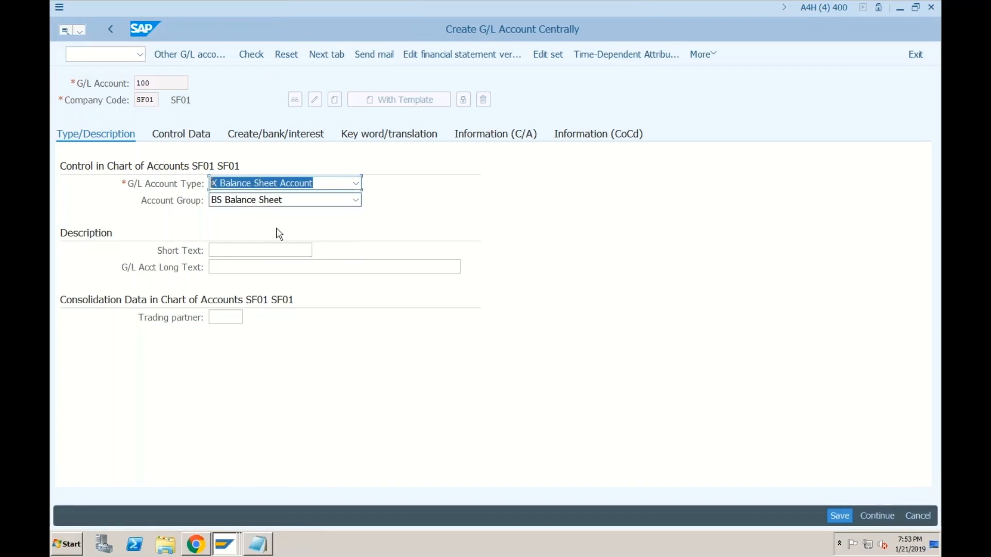
{"action": "left_click", "coordinate": [231, 249]}
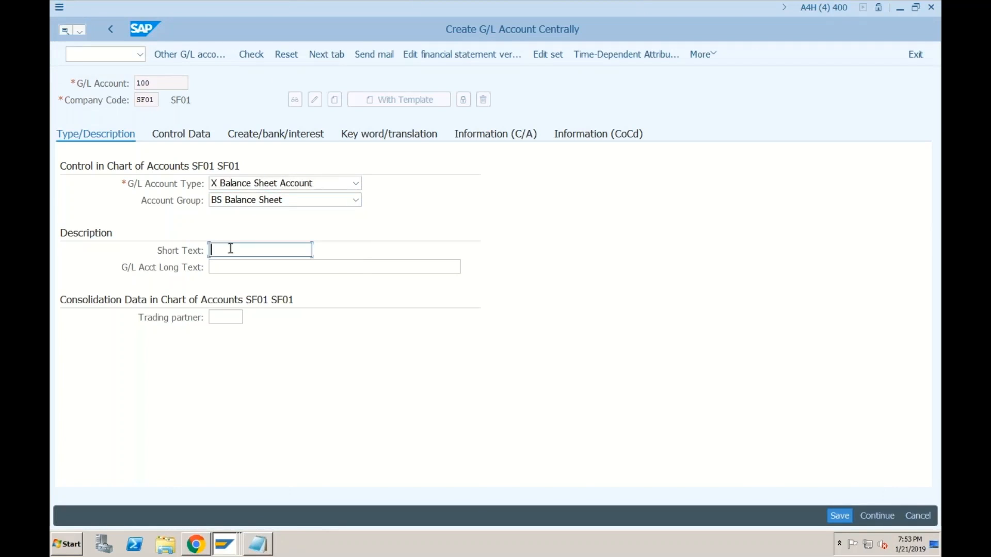
{"action": "type", "text": "Accounts Payables"}
Step: Set the account's reconciliation account type to K Vendors in Control Data
{"action": "left_click", "coordinate": [193, 136]}
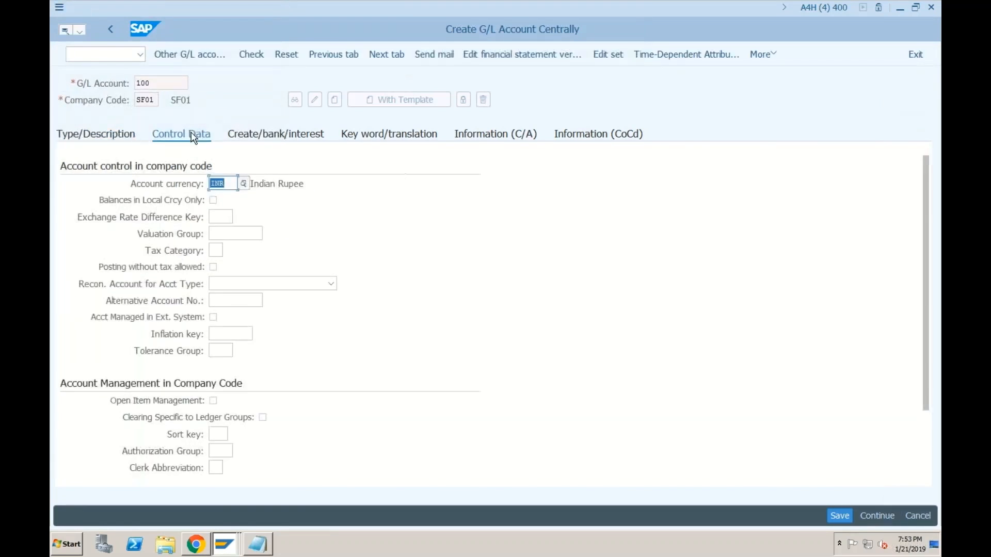
{"action": "left_click", "coordinate": [210, 287]}
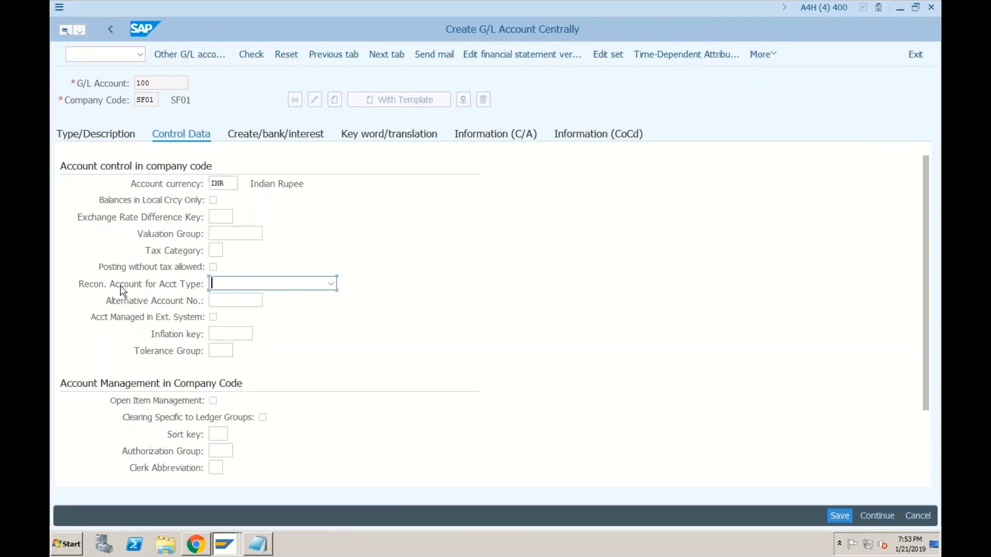
{"action": "left_click", "coordinate": [239, 288]}
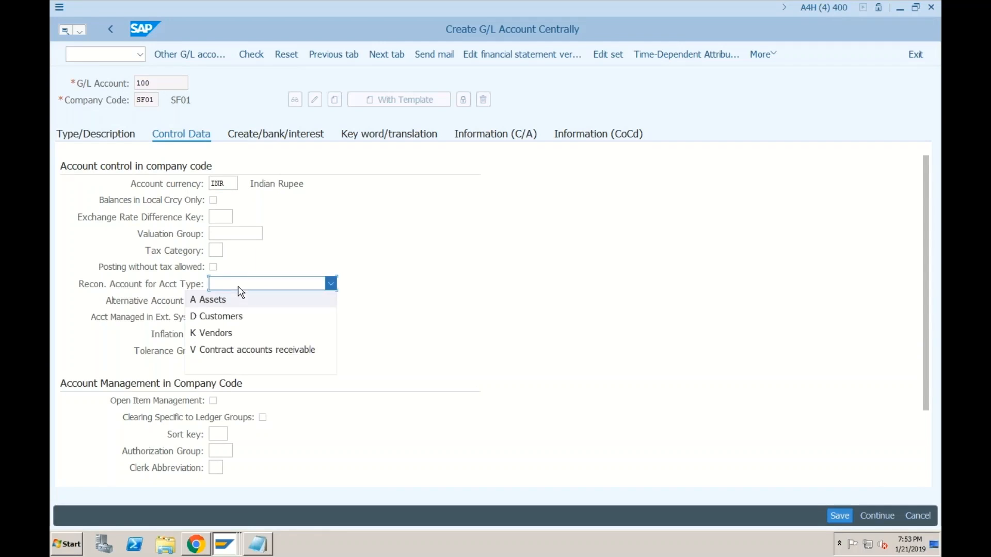
{"action": "left_click", "coordinate": [235, 334]}
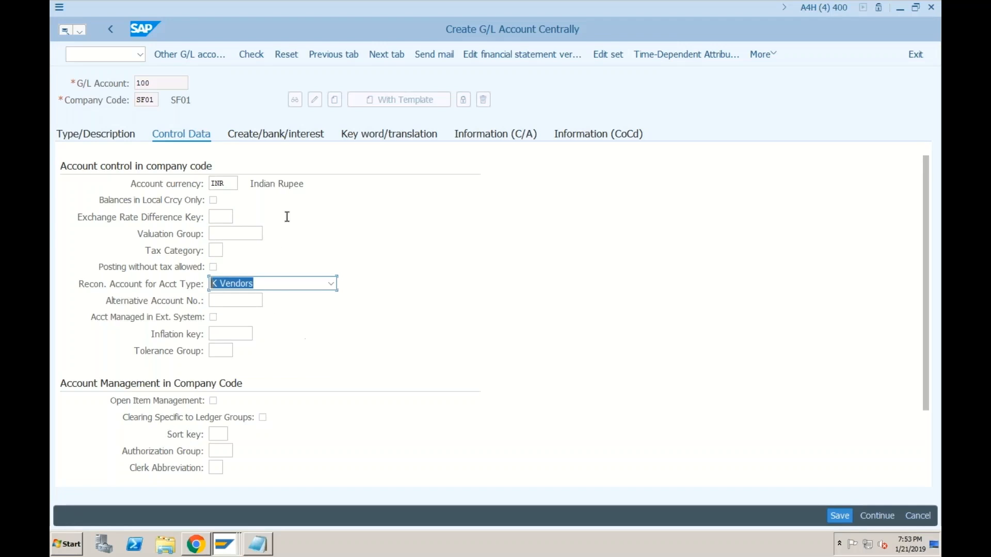
Step: Choose field status group G067 Reconciliation accounts and save G/L account 100
{"action": "left_click", "coordinate": [277, 136]}
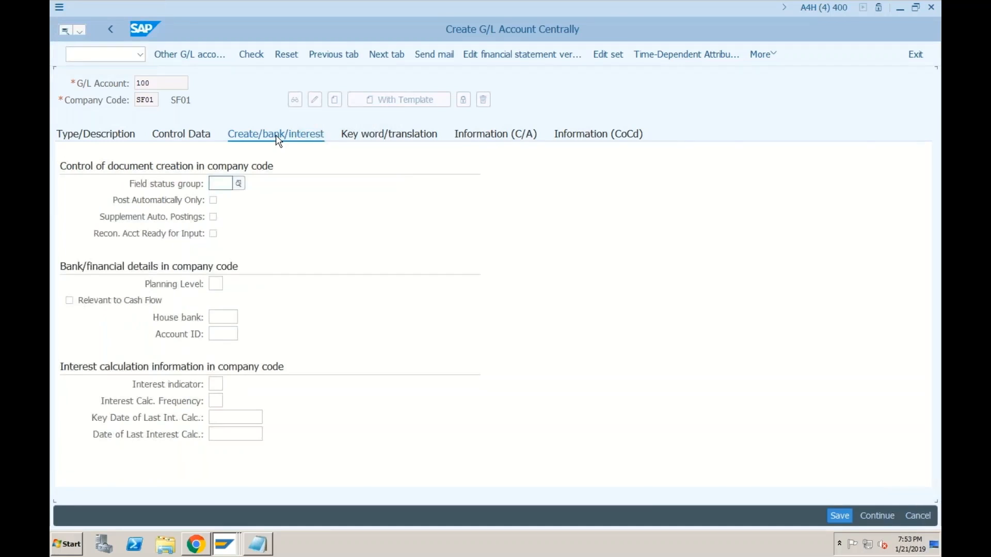
{"action": "left_click", "coordinate": [239, 183]}
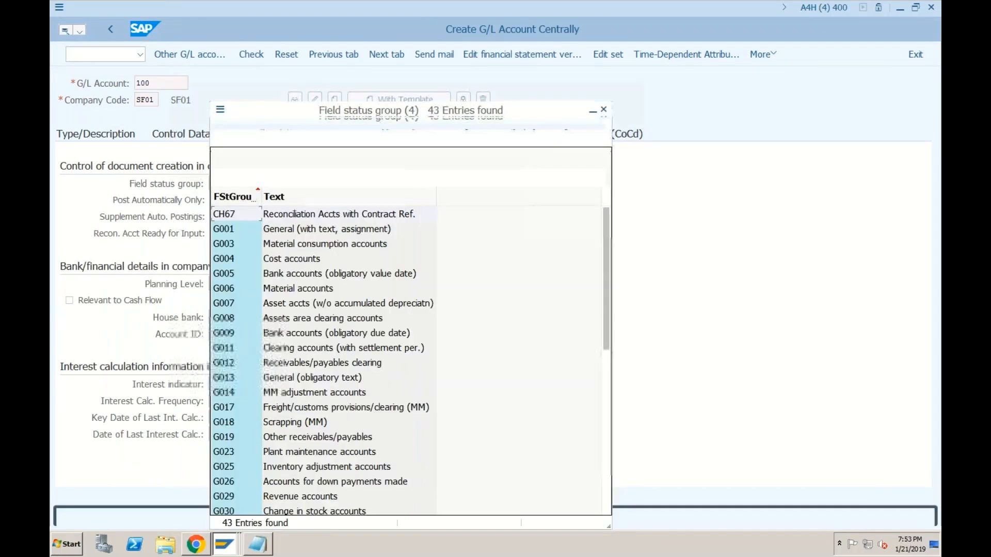
{"action": "left_click", "coordinate": [606, 378]}
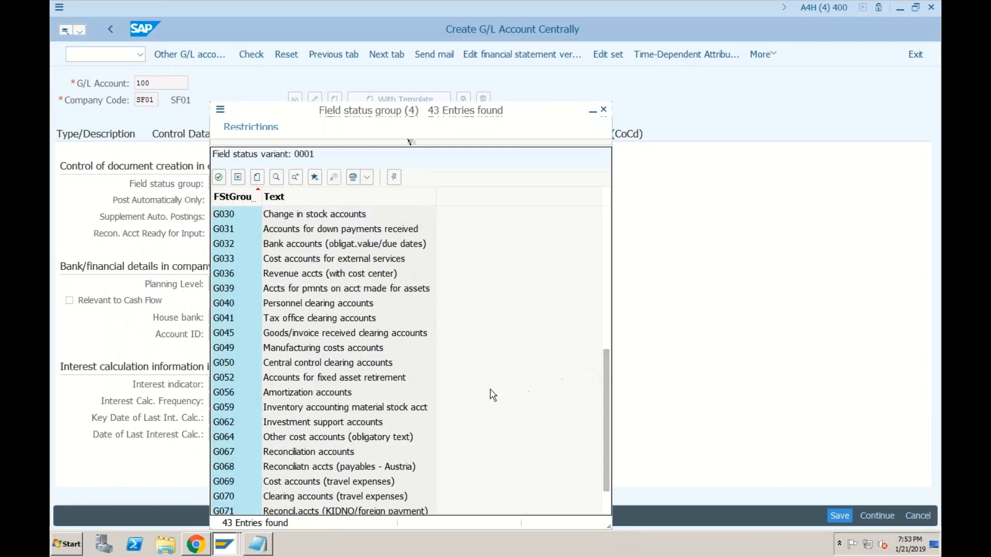
{"action": "double_click", "coordinate": [347, 454]}
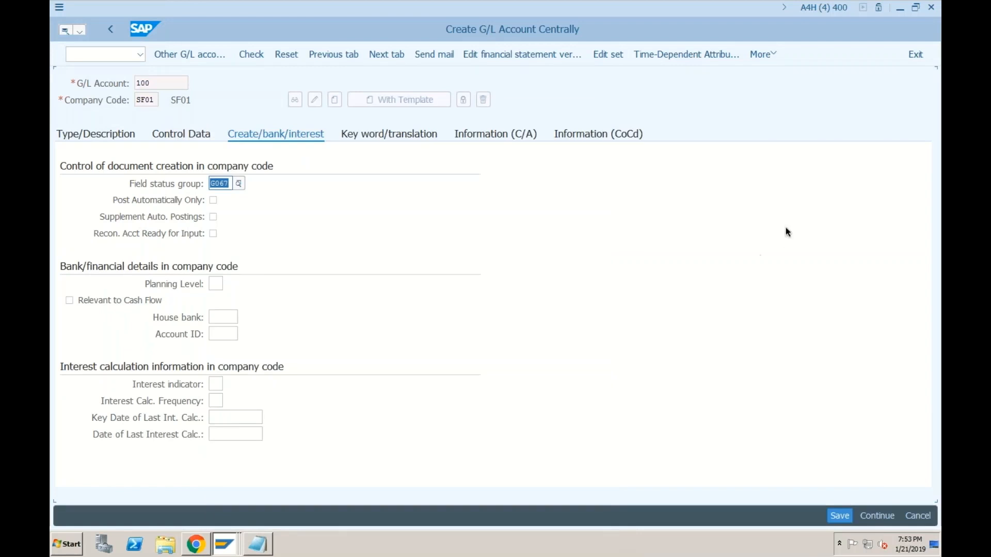
{"action": "left_click", "coordinate": [841, 514]}
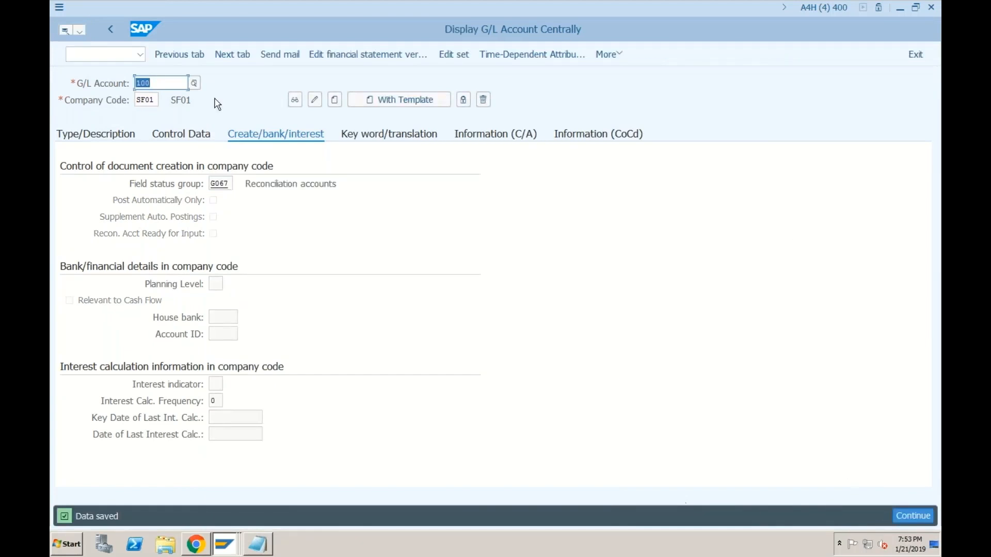
Step: Assign reconciliation account 100 to the supplier and save, which raises a MESSAGE_TYPE_X dump
{"action": "left_click", "coordinate": [229, 542]}
{"action": "left_click", "coordinate": [239, 470]}
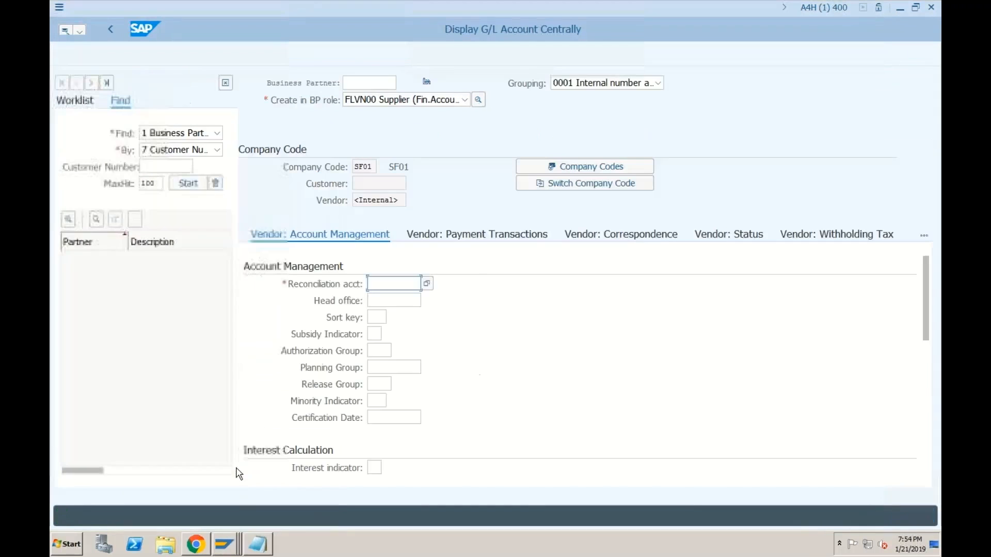
{"action": "left_click", "coordinate": [427, 285]}
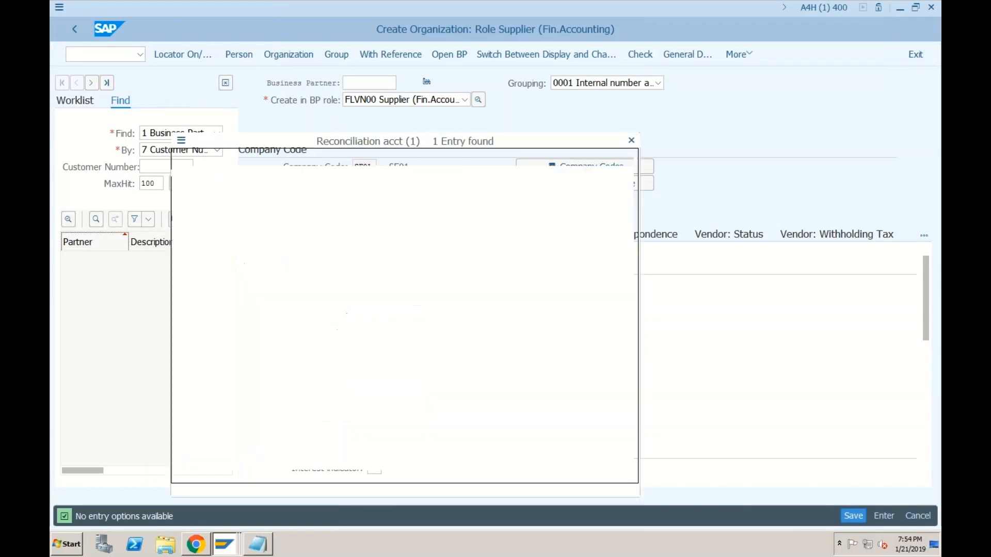
{"action": "double_click", "coordinate": [251, 229]}
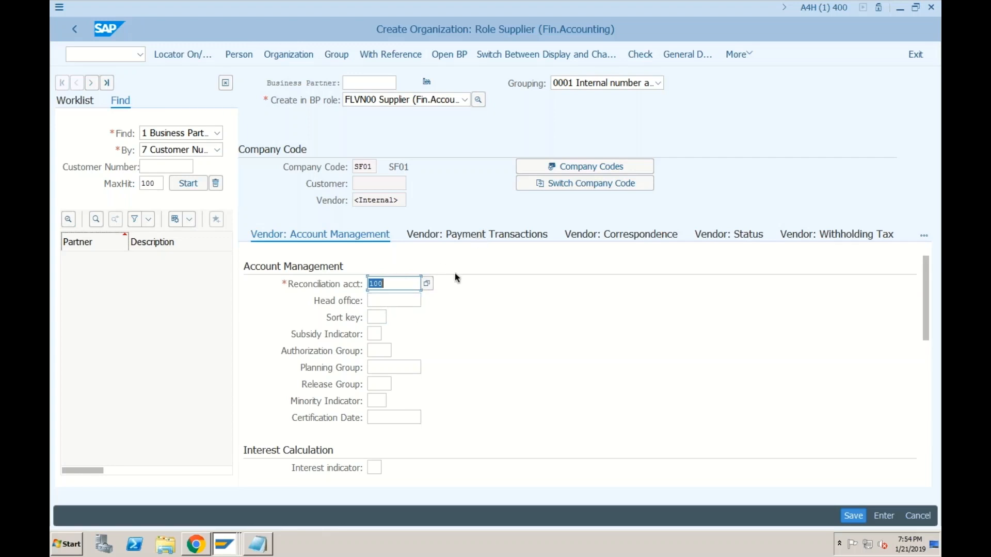
{"action": "left_click", "coordinate": [853, 516]}
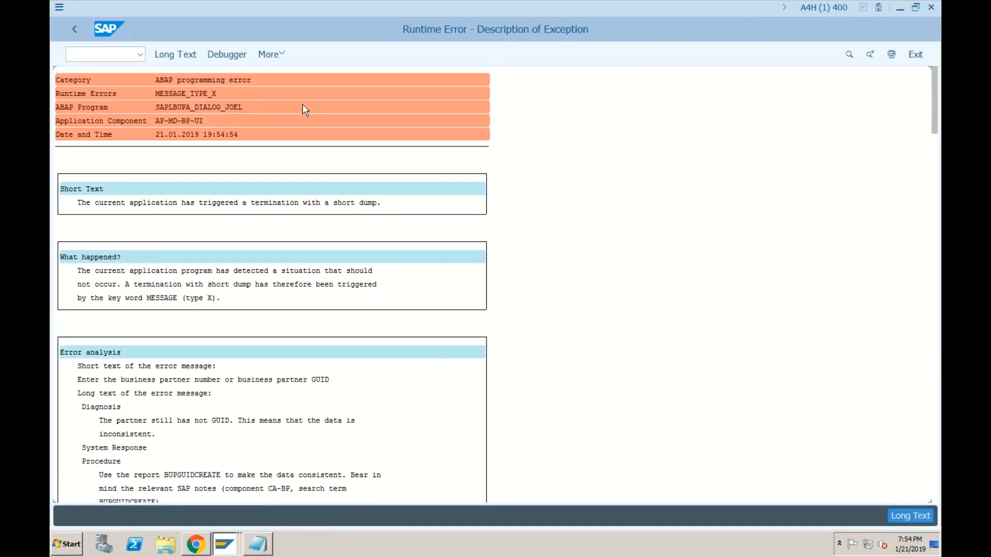
Step: Leave the runtime error and open the SAP Reference IMG via SPRO
{"action": "left_click", "coordinate": [74, 28]}
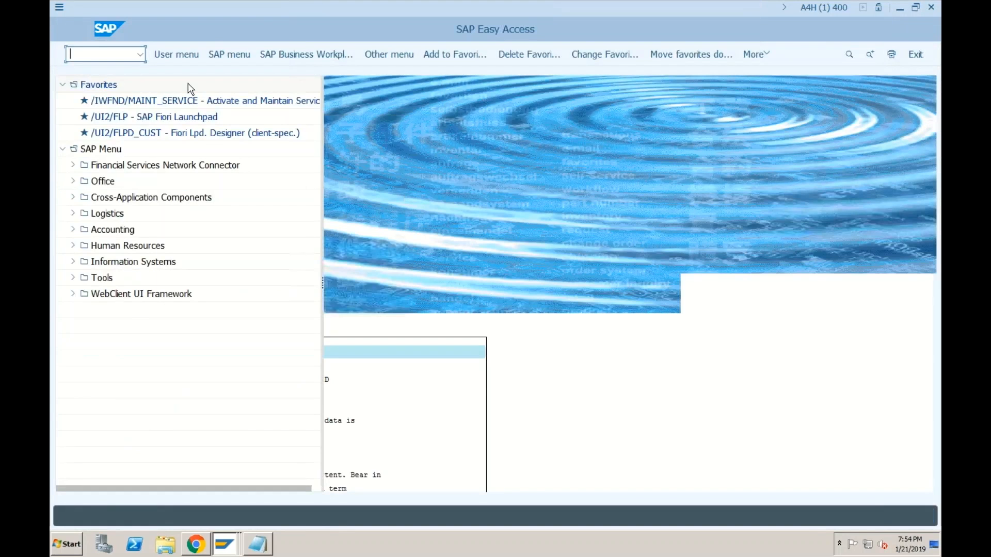
{"action": "type", "text": "spro"}
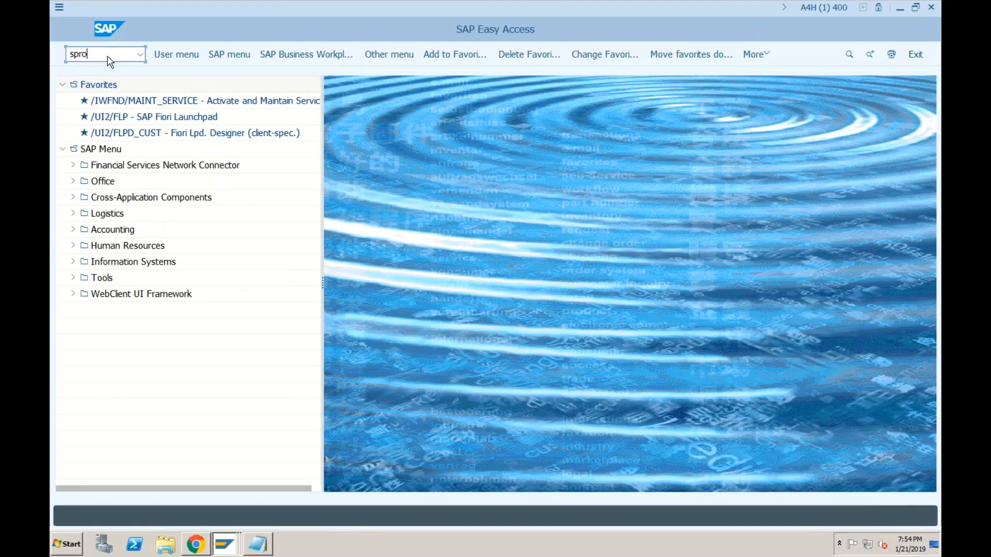
{"action": "key", "text": "Return"}
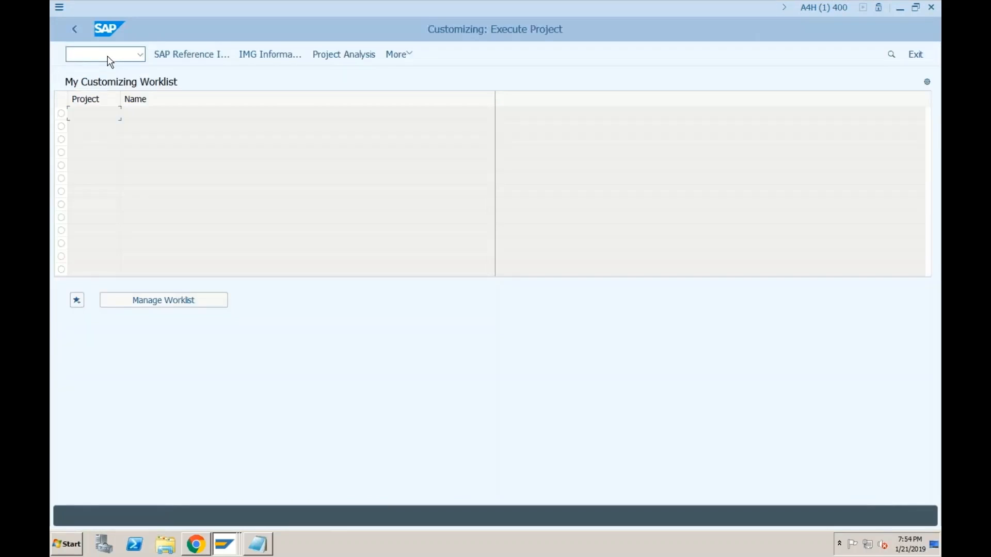
{"action": "left_click", "coordinate": [177, 54]}
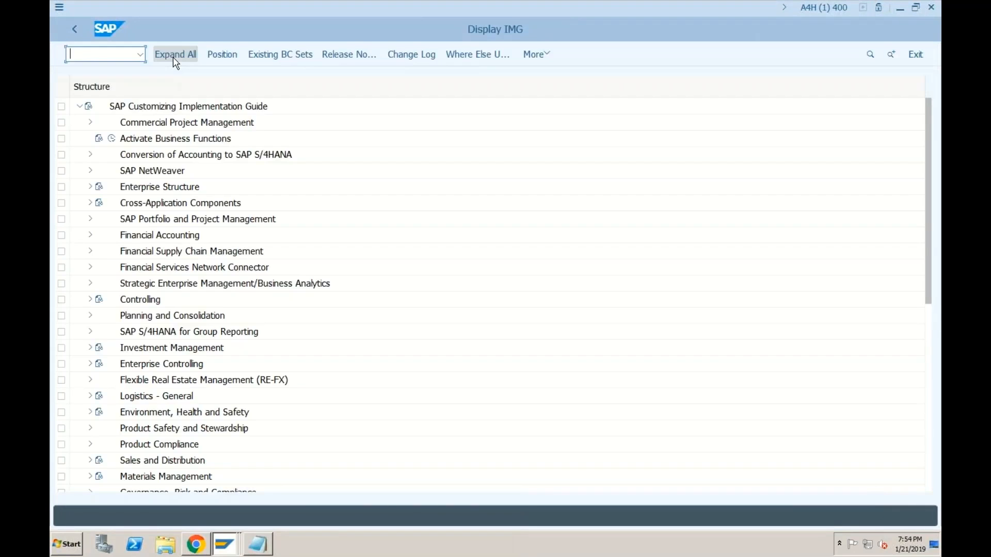
Step: Navigate to Business Partner Basic Settings > Number Ranges and Groupings and open Define Number Ranges
{"action": "left_click", "coordinate": [97, 205]}
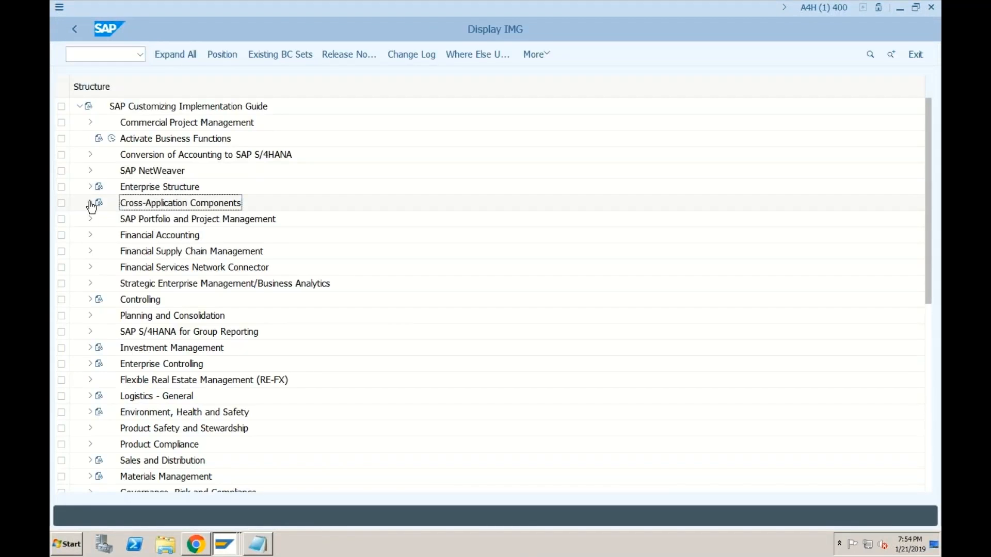
{"action": "left_click", "coordinate": [91, 206]}
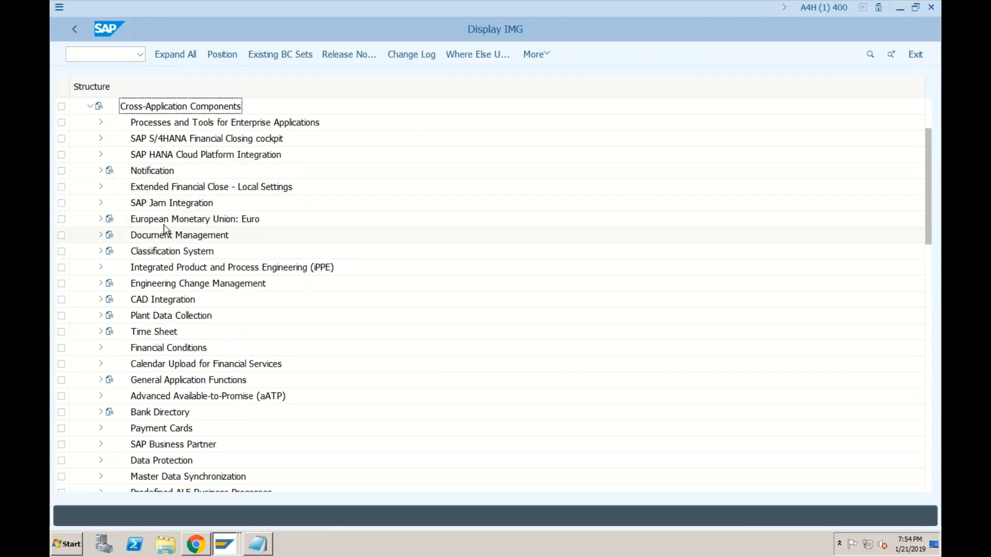
{"action": "left_click", "coordinate": [146, 446]}
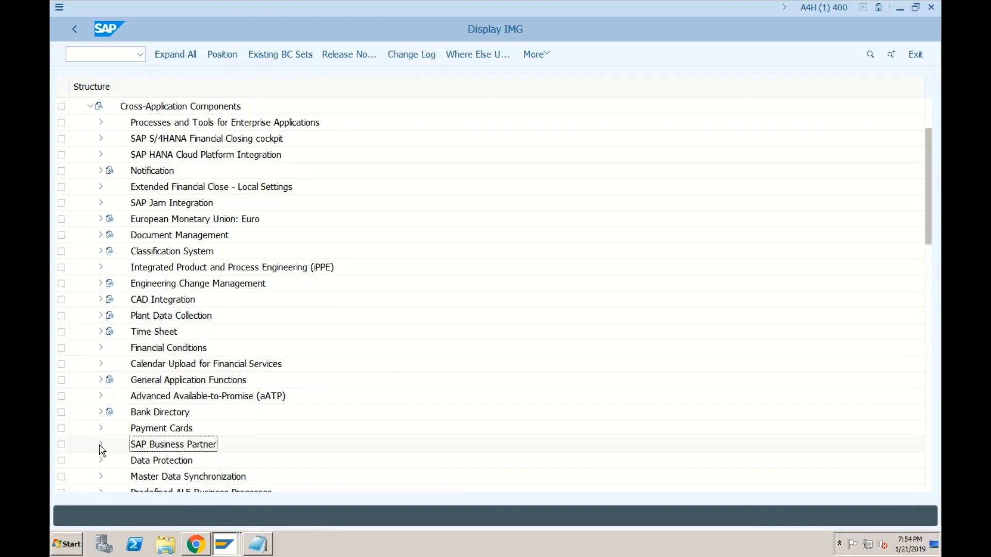
{"action": "left_click", "coordinate": [100, 445]}
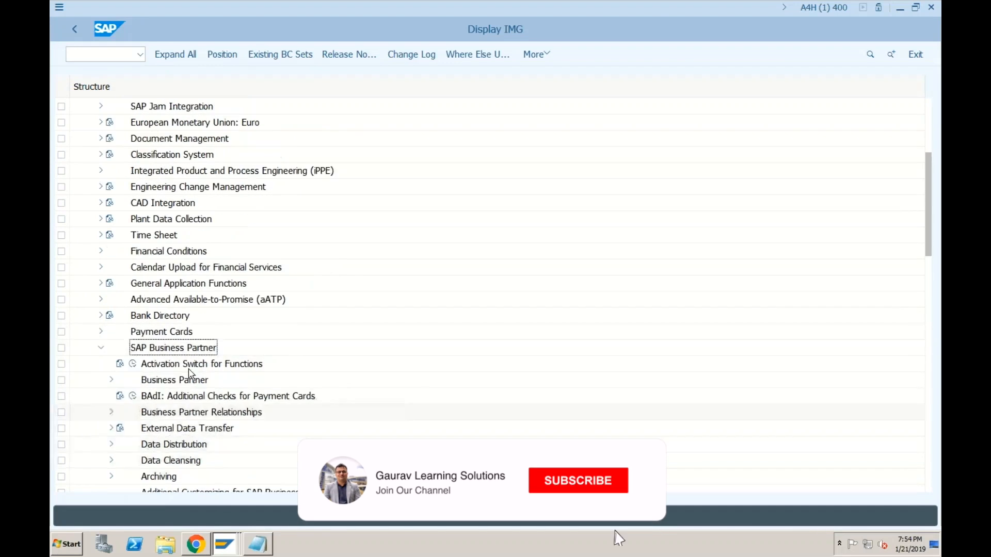
{"action": "left_click", "coordinate": [112, 381]}
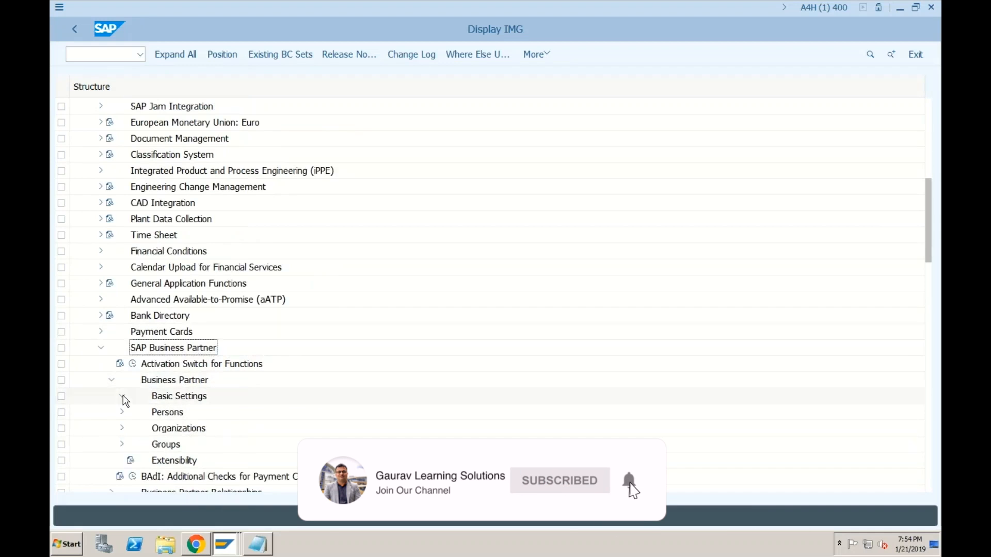
{"action": "left_click", "coordinate": [123, 397]}
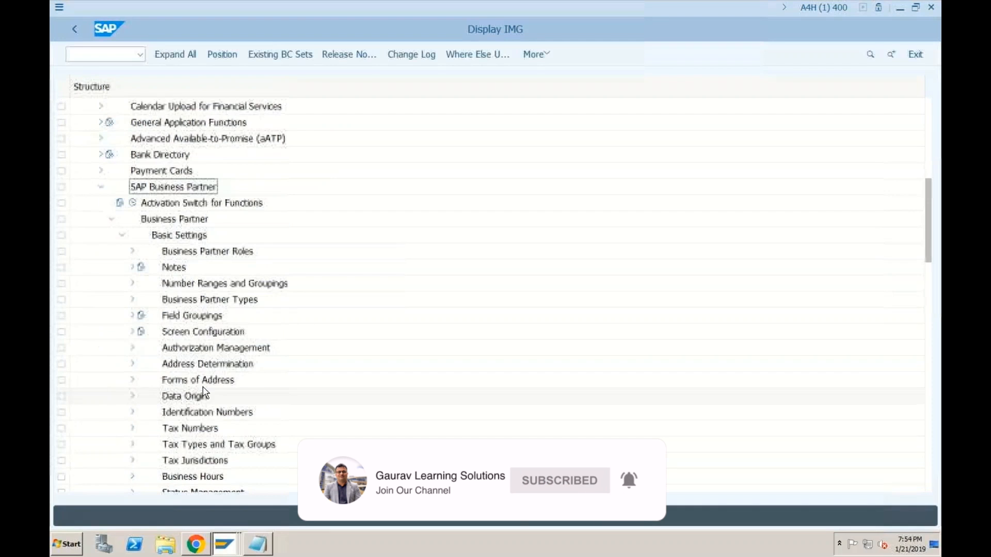
{"action": "left_click", "coordinate": [133, 284]}
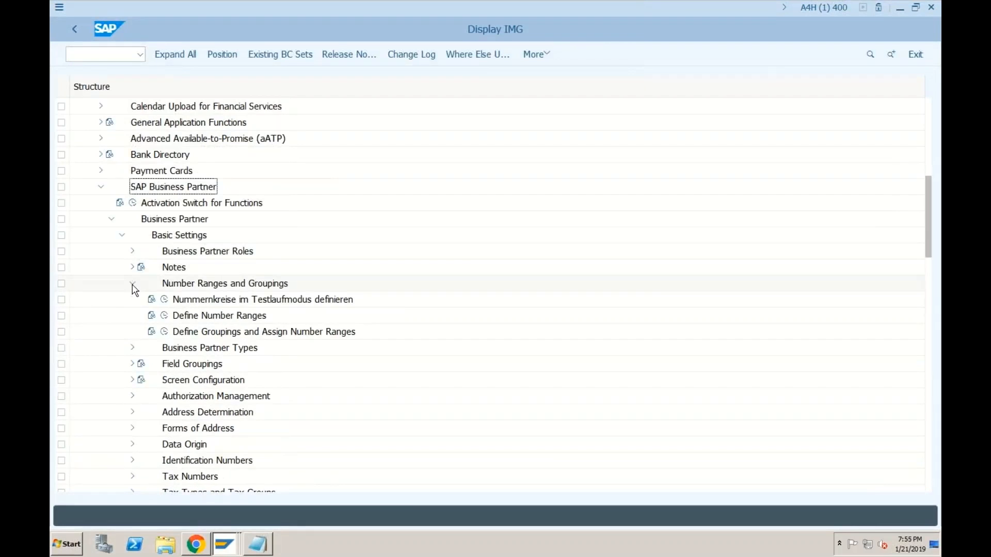
{"action": "left_click", "coordinate": [164, 315]}
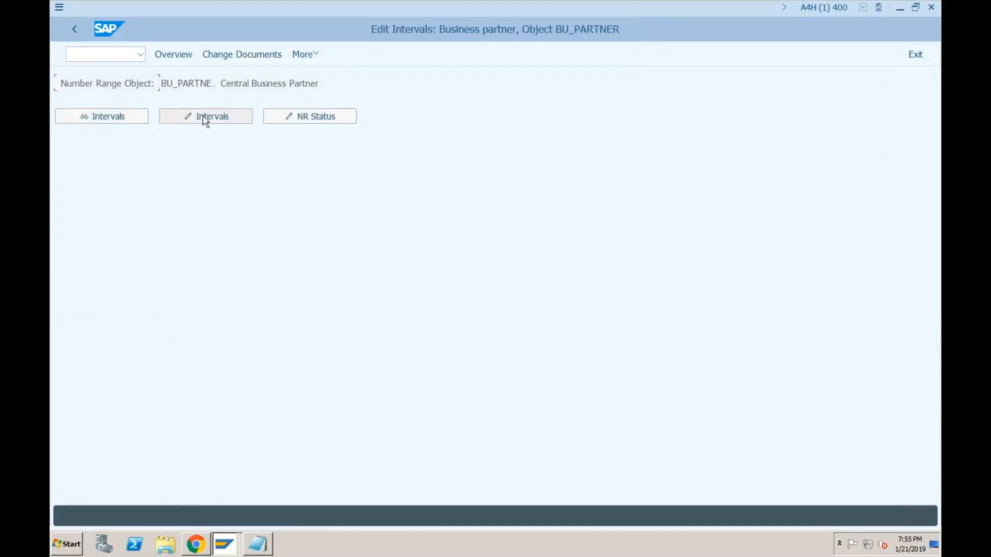
{"action": "left_click", "coordinate": [204, 118]}
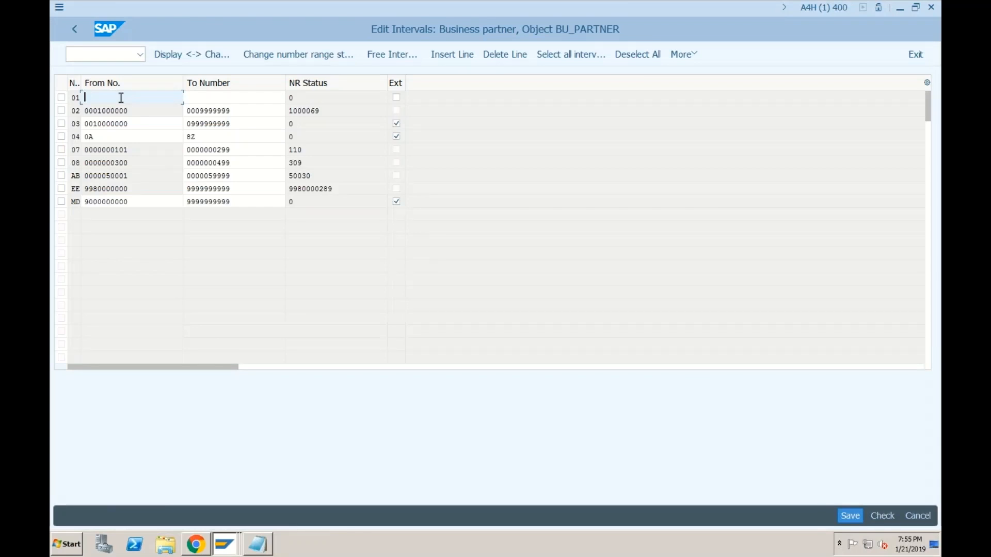
{"action": "type", "text": "1"}
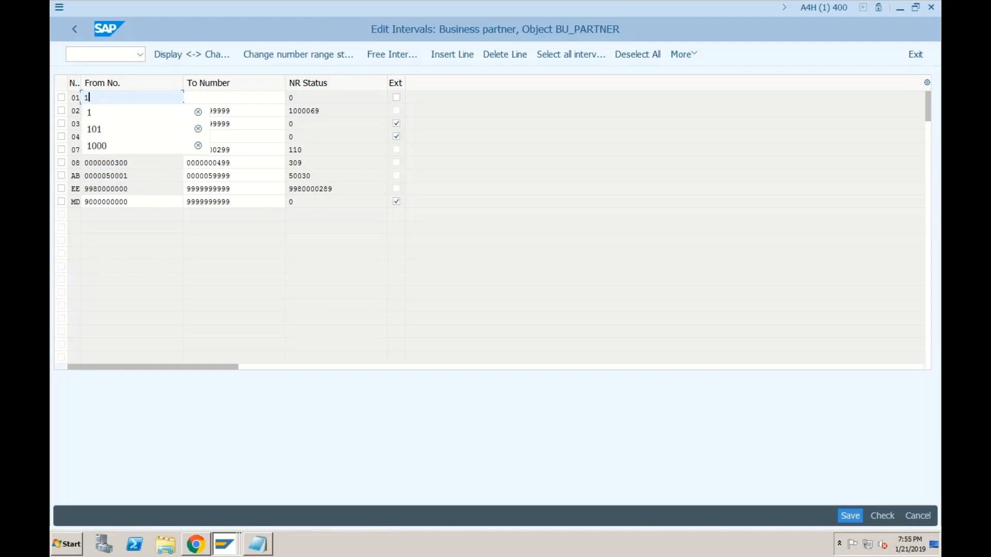
{"action": "key", "text": "Tab"}
{"action": "type", "text": "100"}
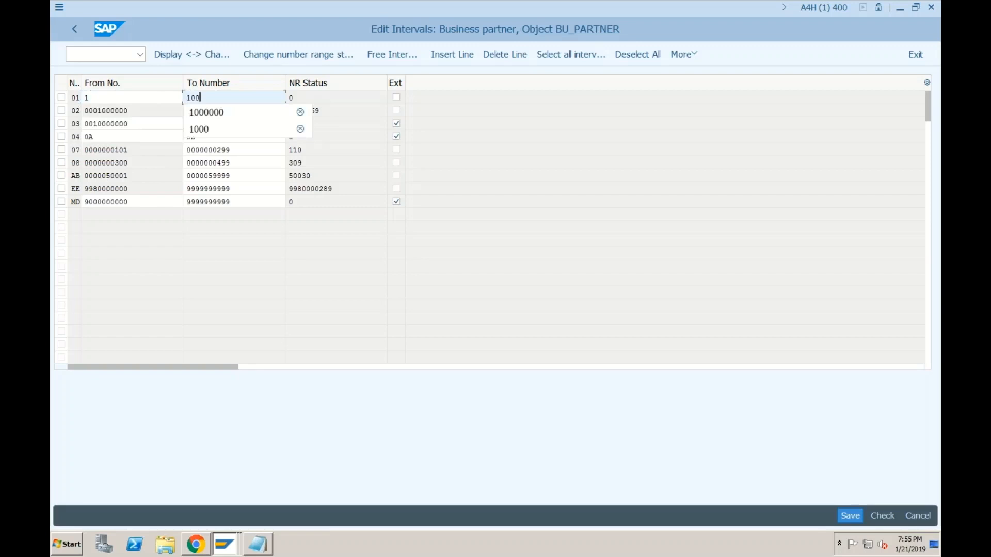
{"action": "key", "text": "Return"}
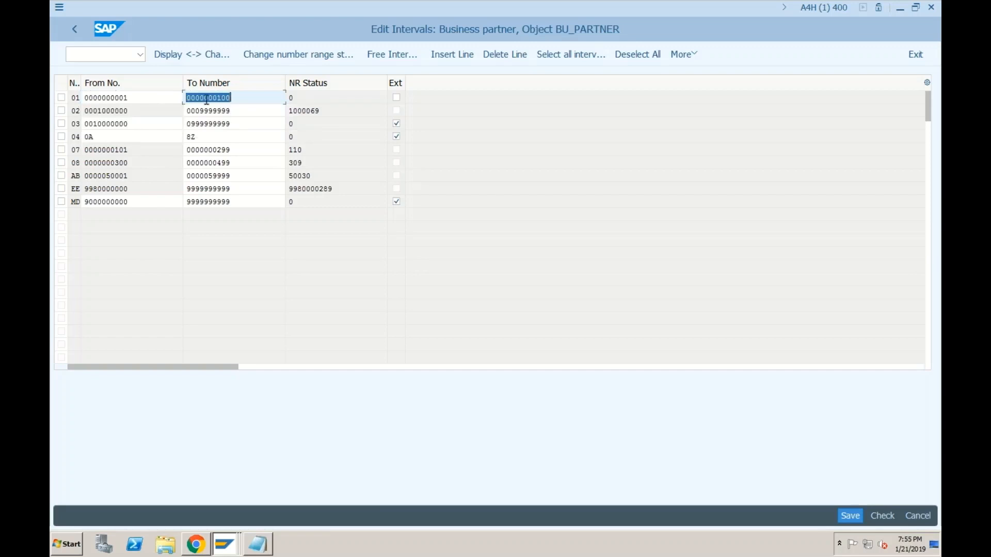
{"action": "left_click", "coordinate": [230, 98]}
{"action": "left_click", "coordinate": [848, 515]}
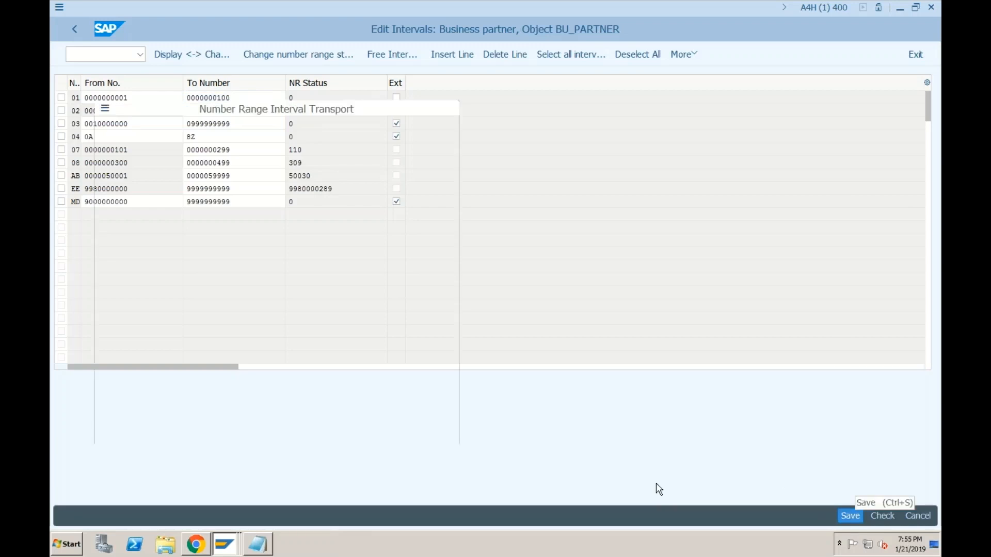
{"action": "left_click", "coordinate": [390, 435]}
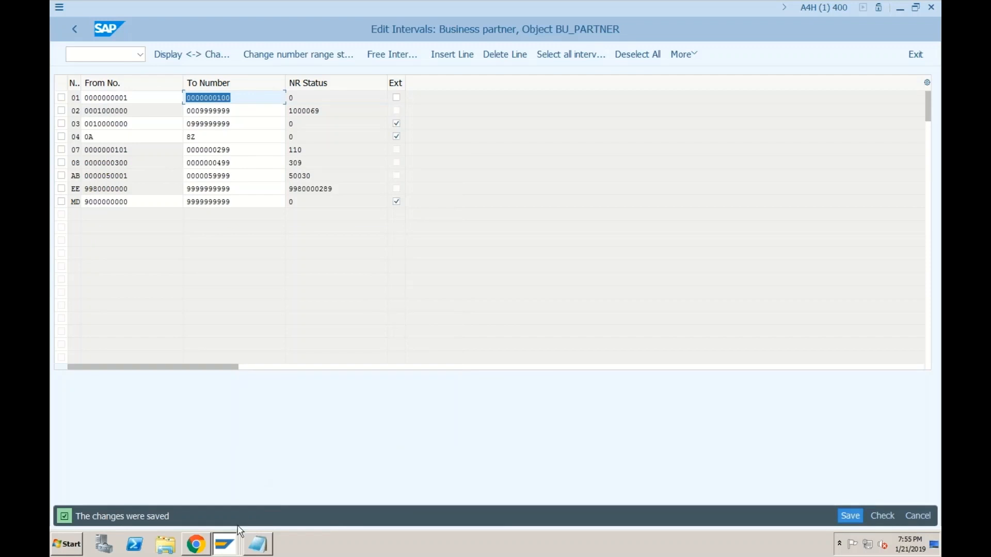
{"action": "left_click", "coordinate": [116, 59]}
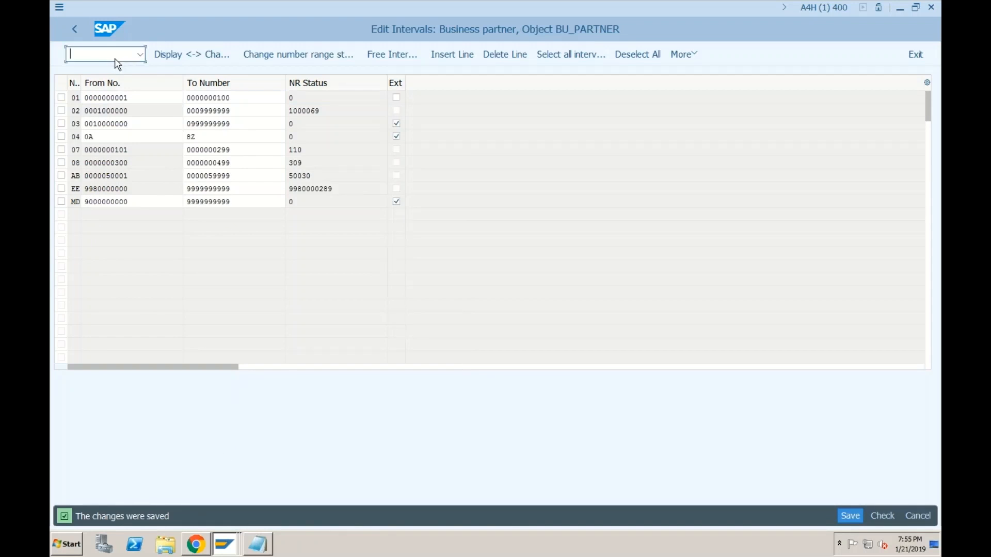
Step: Start a new supplier via /nFK01 as an organization with grouping 0001 Internal number assignment
{"action": "type", "text": "/nfk01"}
{"action": "key", "text": "Return"}
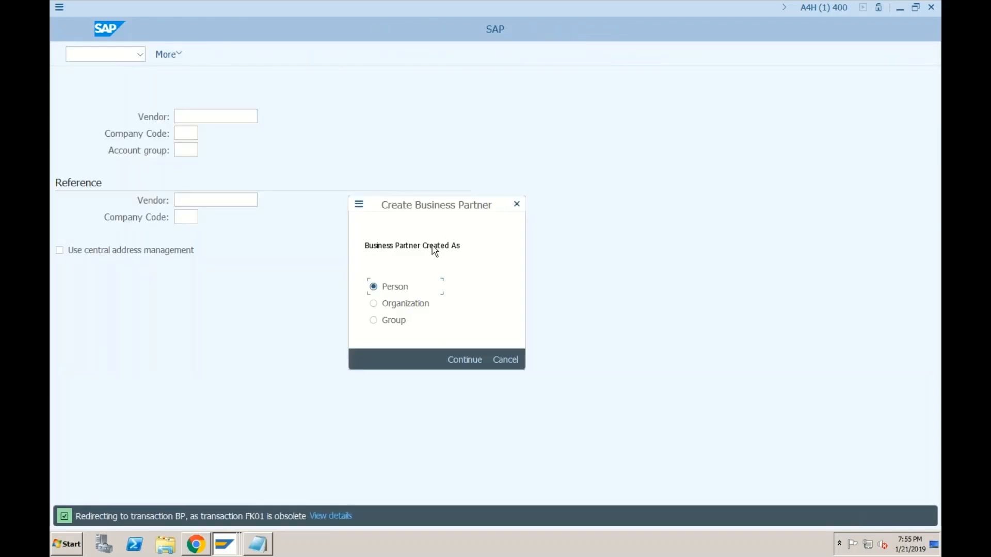
{"action": "left_click", "coordinate": [375, 305]}
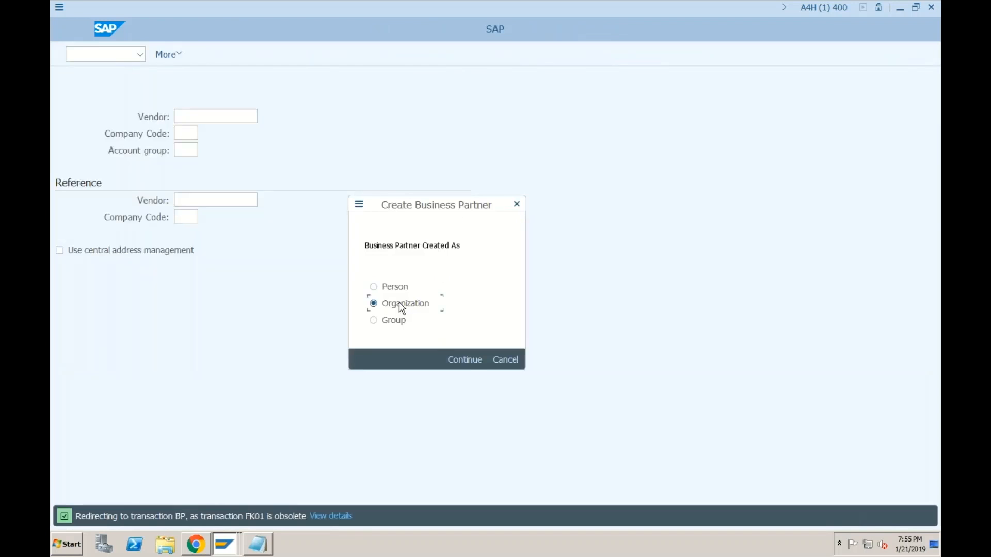
{"action": "left_click", "coordinate": [466, 360]}
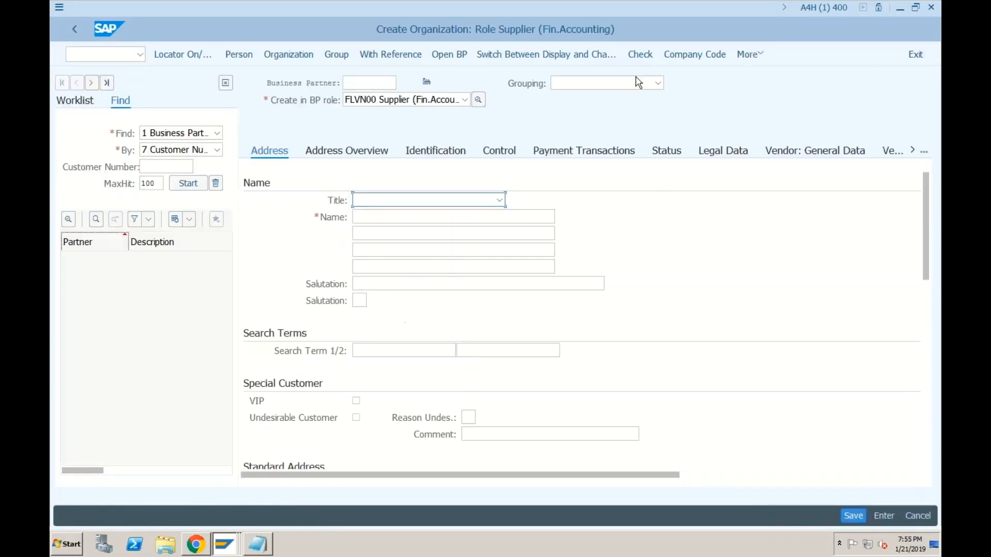
{"action": "left_click", "coordinate": [620, 84]}
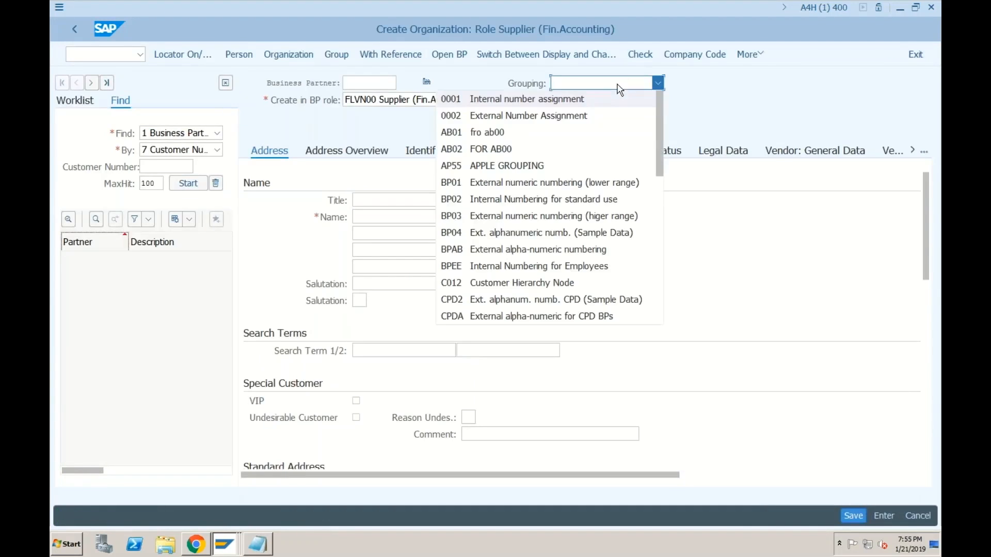
{"action": "left_click", "coordinate": [570, 102]}
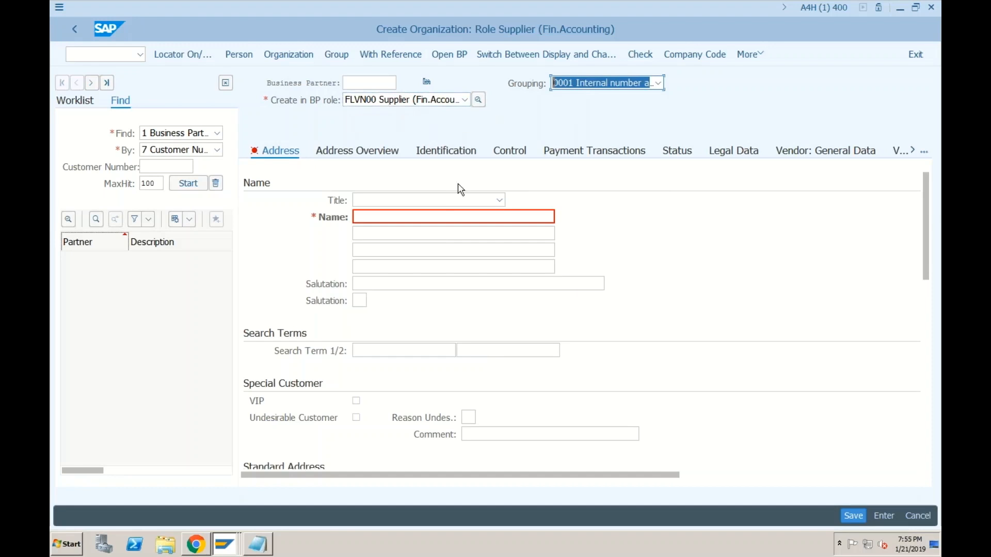
Step: Set the title to 0003 Company and the name to 'TEST VENDOR for SF01'
{"action": "left_click", "coordinate": [438, 200]}
{"action": "left_click", "coordinate": [398, 215]}
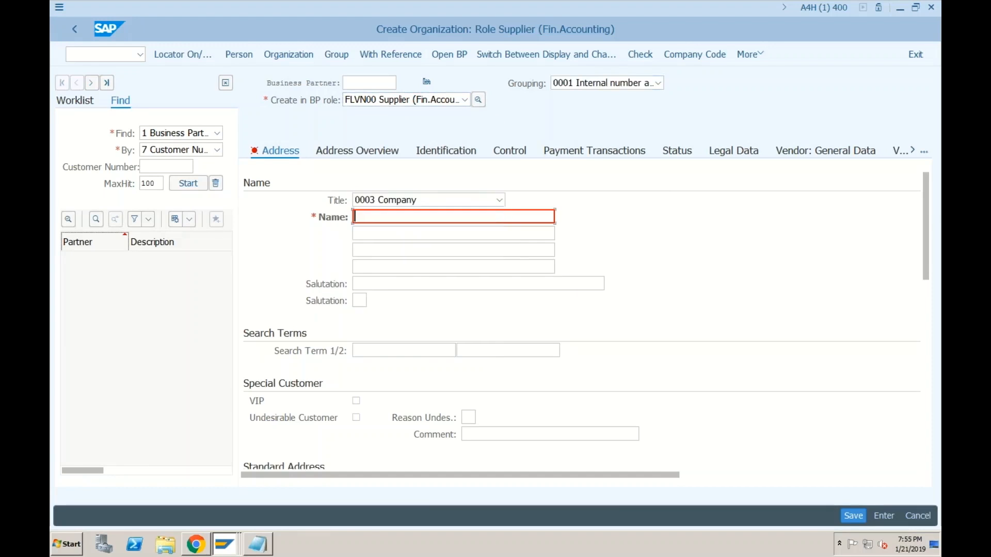
{"action": "left_click", "coordinate": [388, 227]}
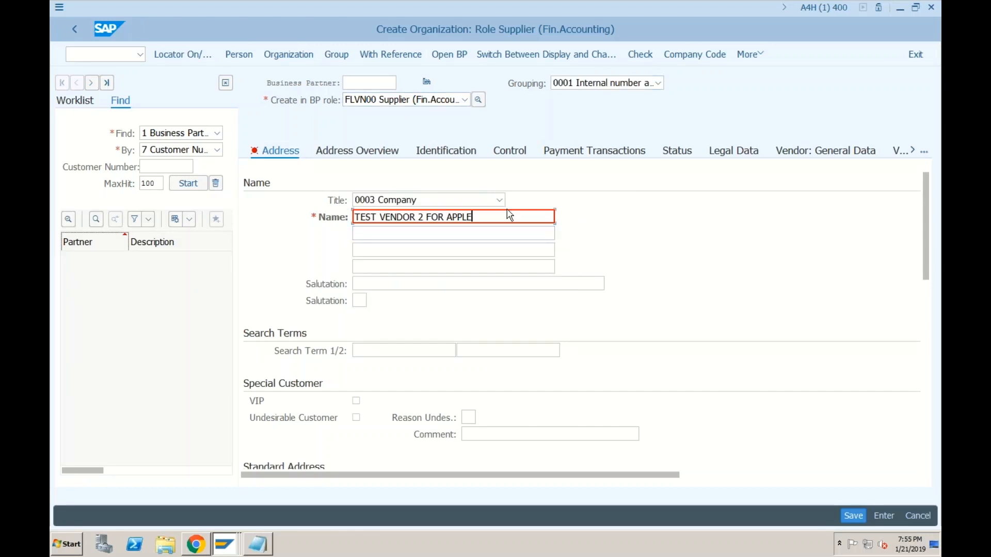
{"action": "key", "text": "BackSpace"}
{"action": "key", "text": "BackSpace"}
{"action": "key", "text": "BackSpace"}
{"action": "key", "text": "BackSpace"}
{"action": "key", "text": "BackSpace"}
{"action": "key", "text": "BackSpace"}
{"action": "key", "text": "BackSpace"}
{"action": "key", "text": "BackSpace"}
{"action": "key", "text": "BackSpace"}
{"action": "key", "text": "BackSpace"}
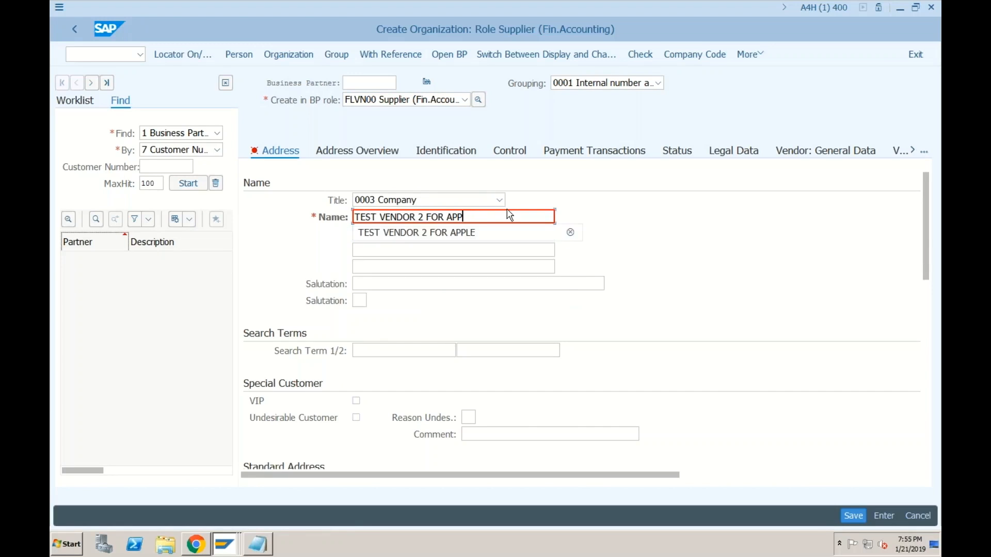
{"action": "key", "text": "BackSpace"}
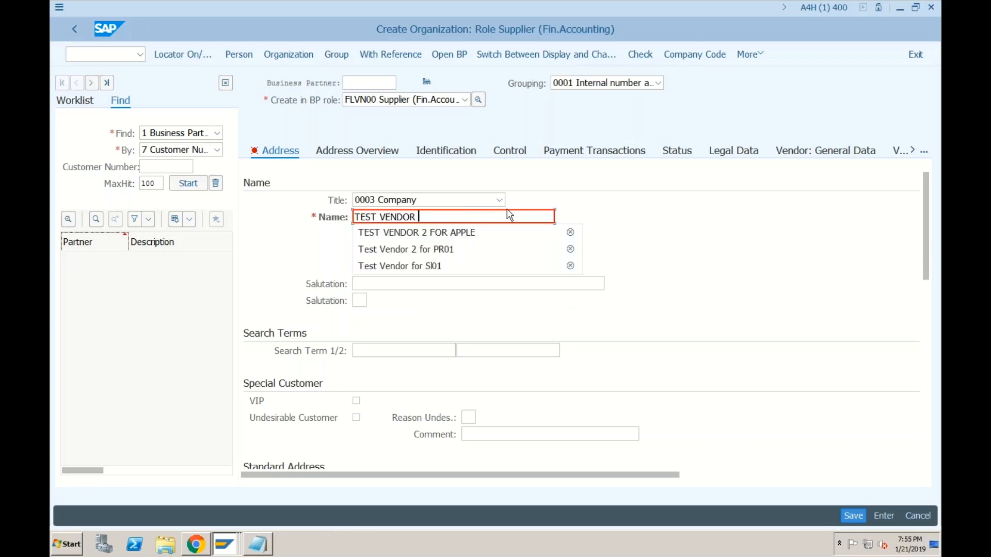
{"action": "type", "text": "for SF01"}
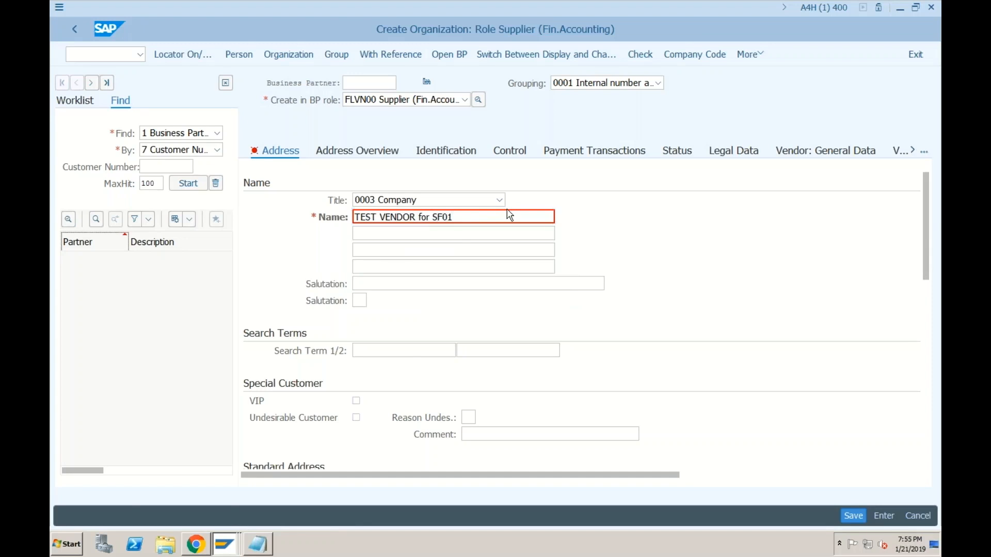
{"action": "key", "text": "Return"}
Step: Fill in postal code 400000, city Bangalore, country IN and language English
{"action": "scroll", "coordinate": [509, 215], "scroll_direction": "down", "scroll_amount": 5}
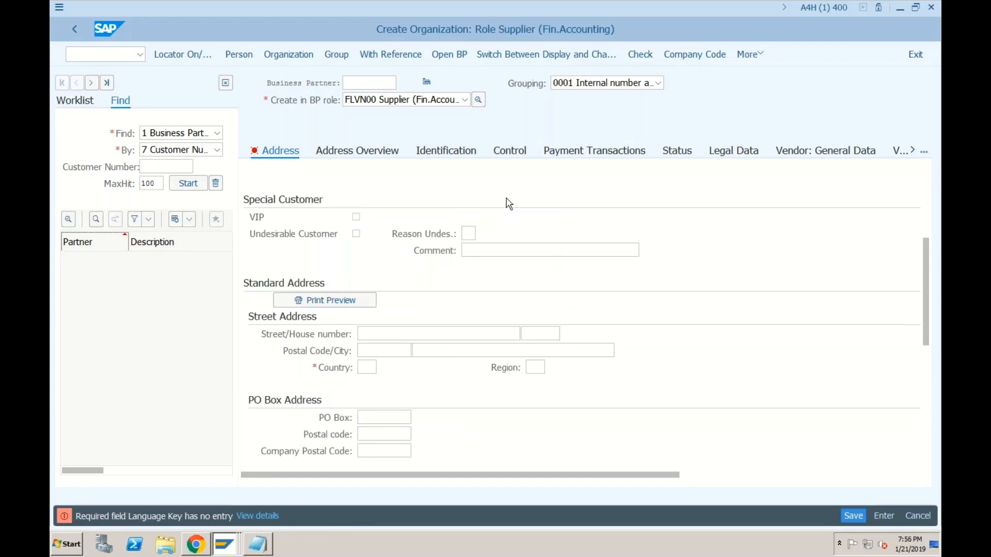
{"action": "left_click", "coordinate": [384, 351]}
{"action": "left_click", "coordinate": [425, 353]}
{"action": "left_click", "coordinate": [425, 366]}
{"action": "left_click", "coordinate": [366, 367]}
{"action": "type", "text": "IN"}
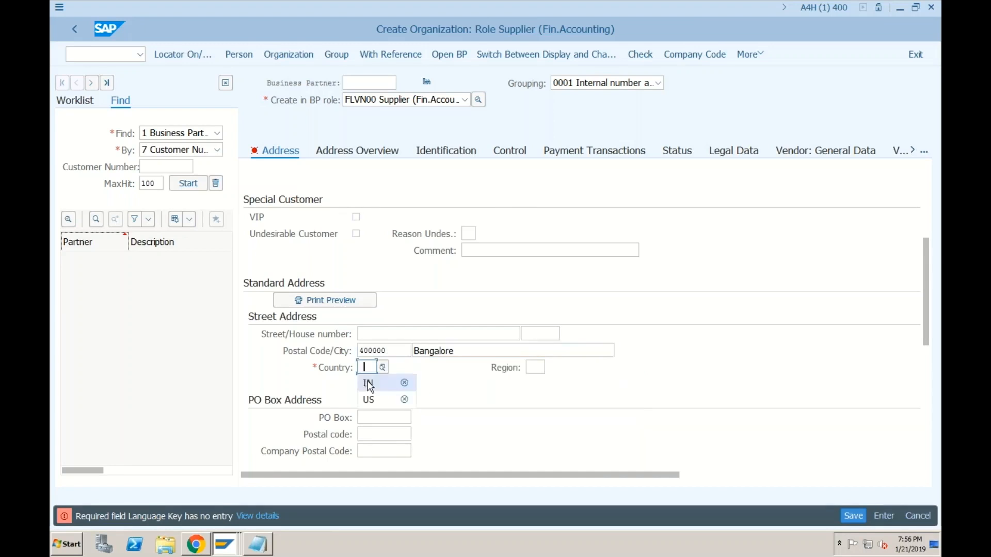
{"action": "scroll", "coordinate": [464, 422], "scroll_direction": "down", "scroll_amount": 3}
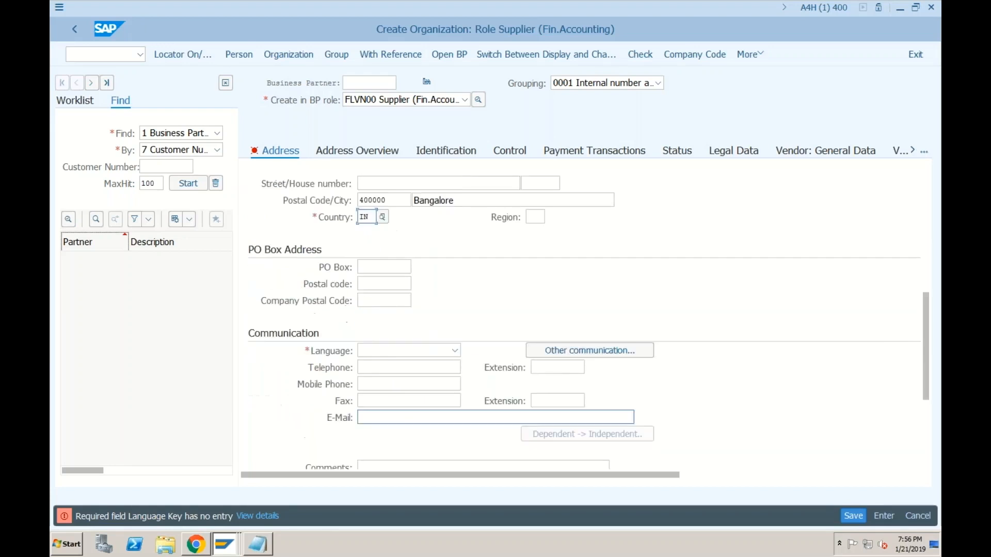
{"action": "left_click", "coordinate": [402, 351]}
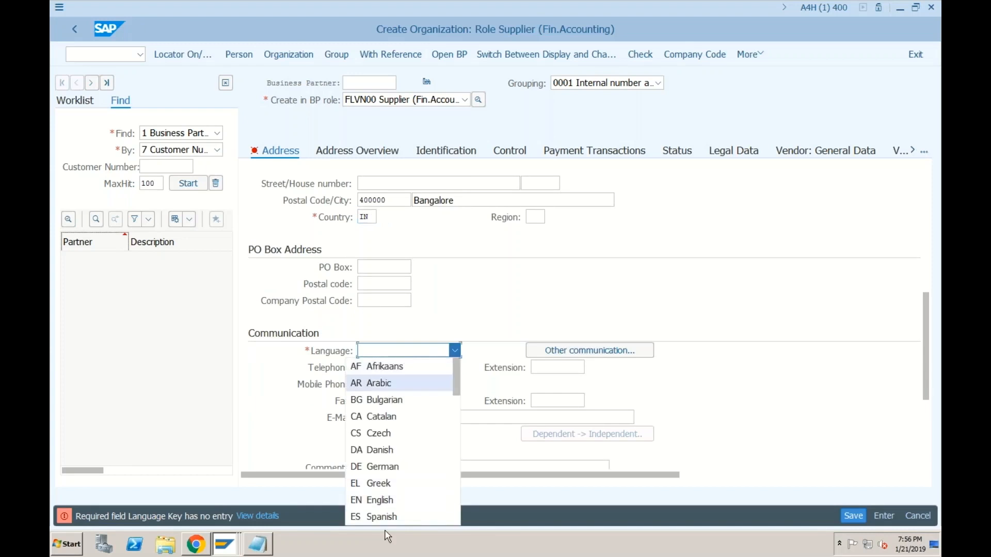
{"action": "left_click", "coordinate": [382, 500]}
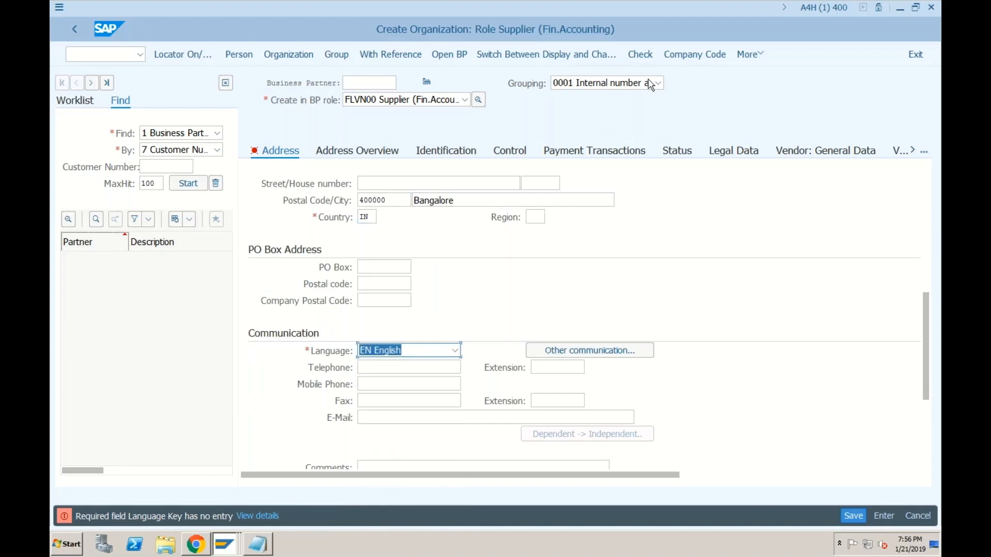
Step: Enter company code SF01 and reconciliation account 100, save, and dismiss the 'Business partner 1 already exists' error
{"action": "left_click", "coordinate": [687, 60]}
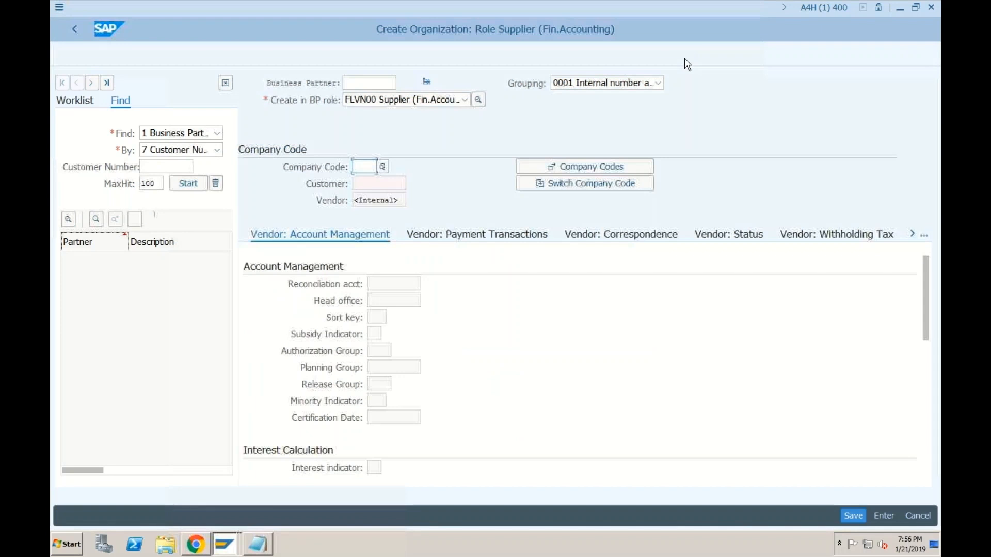
{"action": "type", "text": "sf01"}
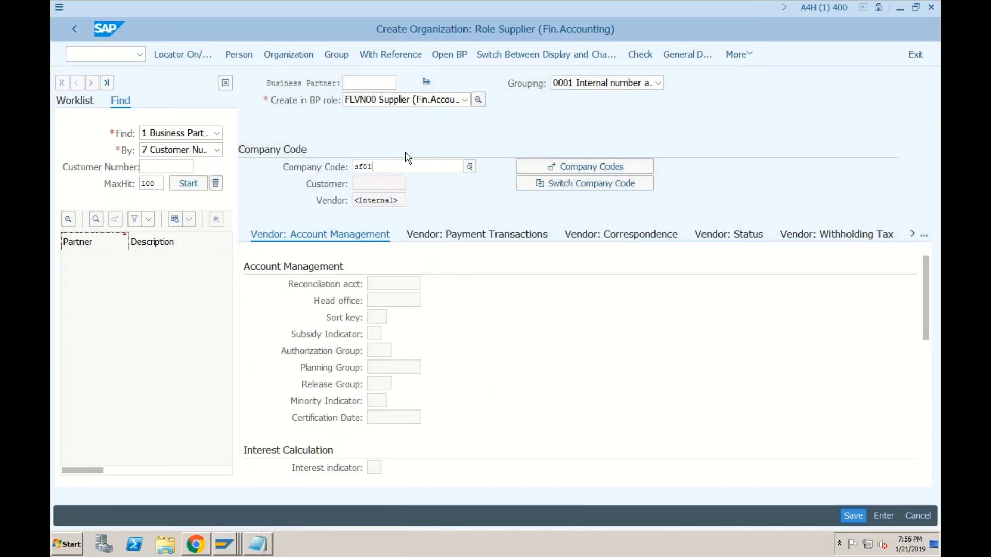
{"action": "key", "text": "Return"}
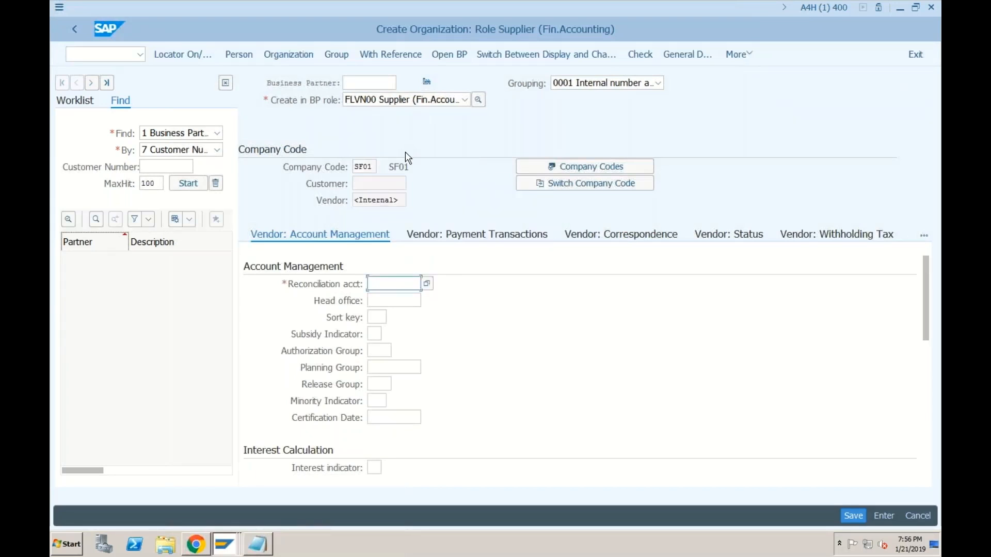
{"action": "left_click", "coordinate": [428, 285]}
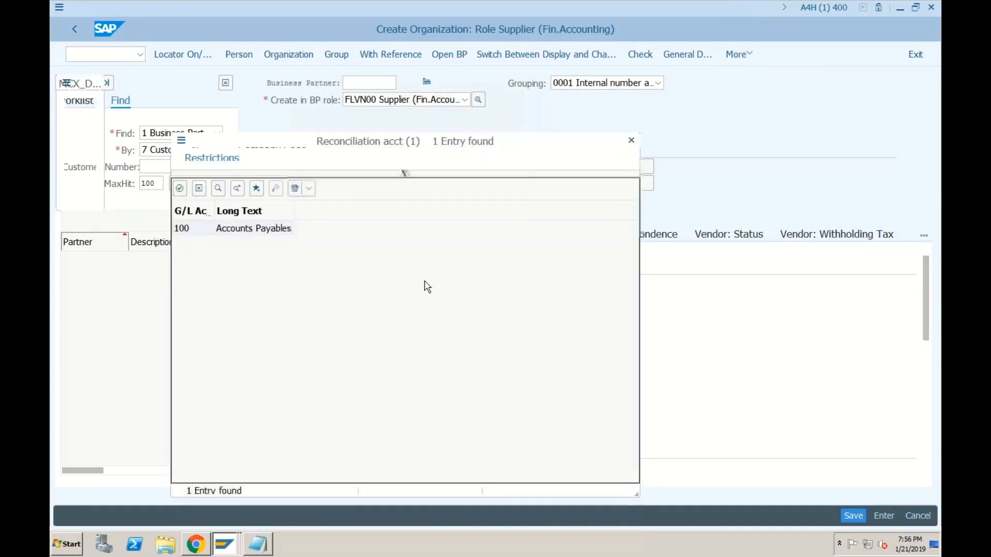
{"action": "double_click", "coordinate": [270, 230]}
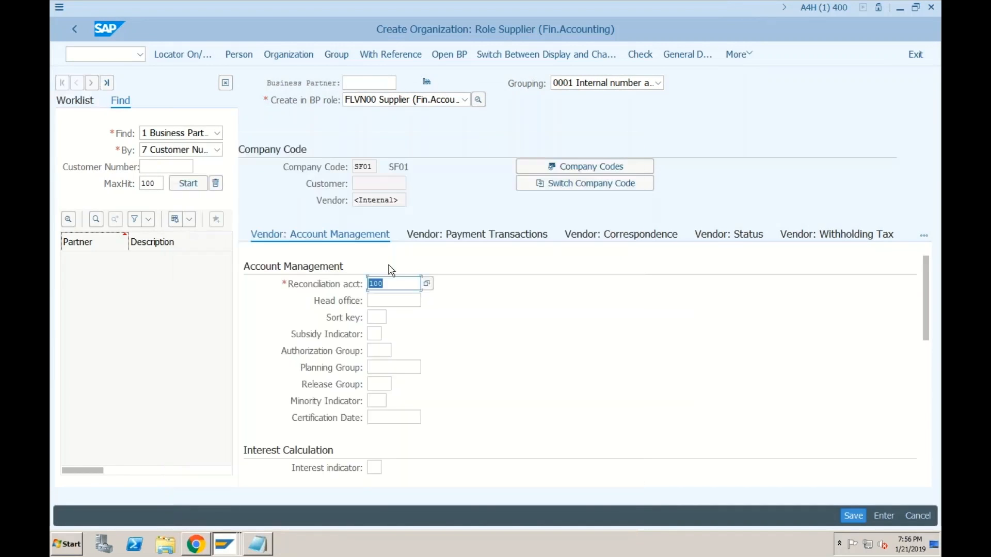
{"action": "left_click", "coordinate": [851, 516]}
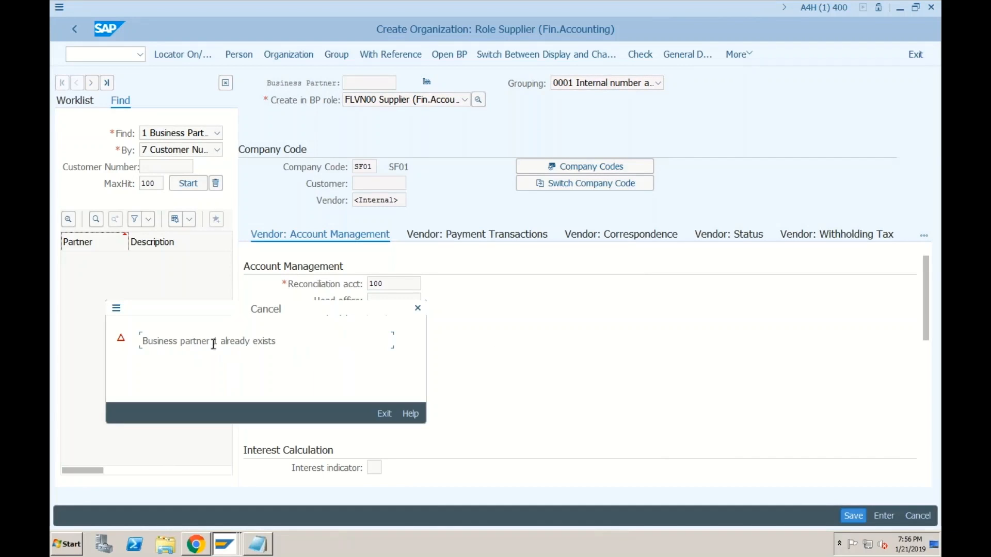
{"action": "left_click", "coordinate": [384, 414]}
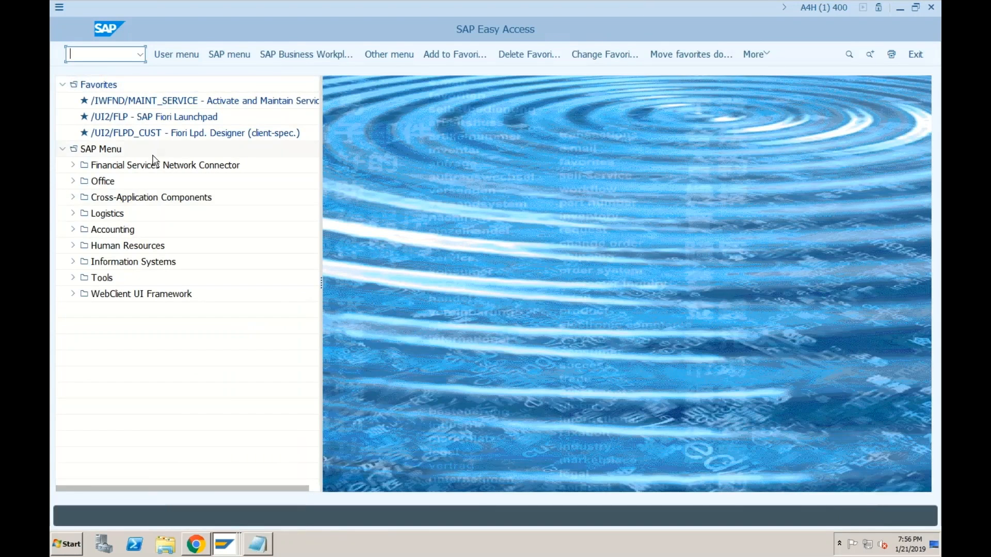
Step: Open the SAP Reference IMG in SPRO, then start a second SAP session window
{"action": "key", "text": "Return"}
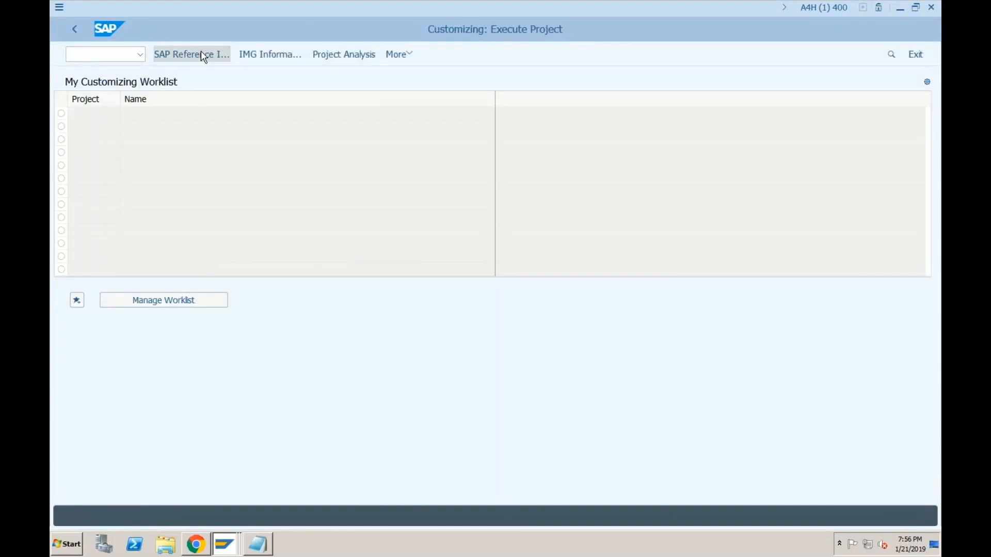
{"action": "left_click", "coordinate": [203, 55]}
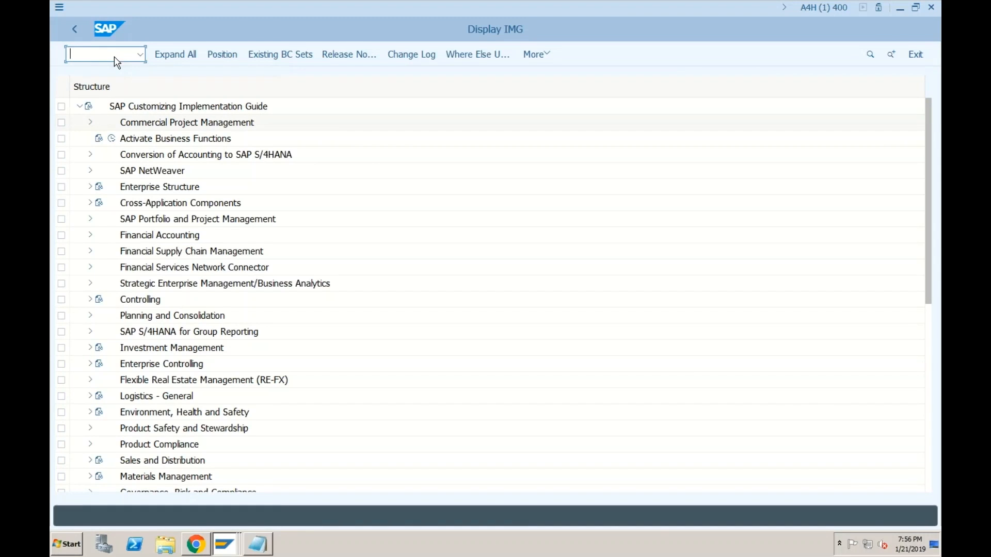
{"action": "left_click", "coordinate": [60, 8]}
{"action": "left_click", "coordinate": [85, 126]}
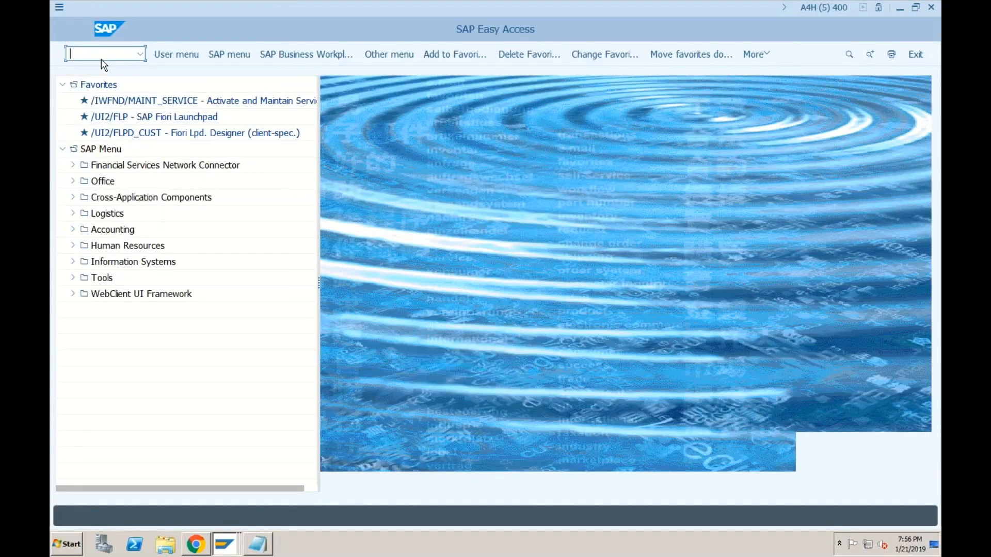
Step: List BUT000 entries with BusinessPartner from 1 to 100 and review the hits
{"action": "type", "text": "but000"}
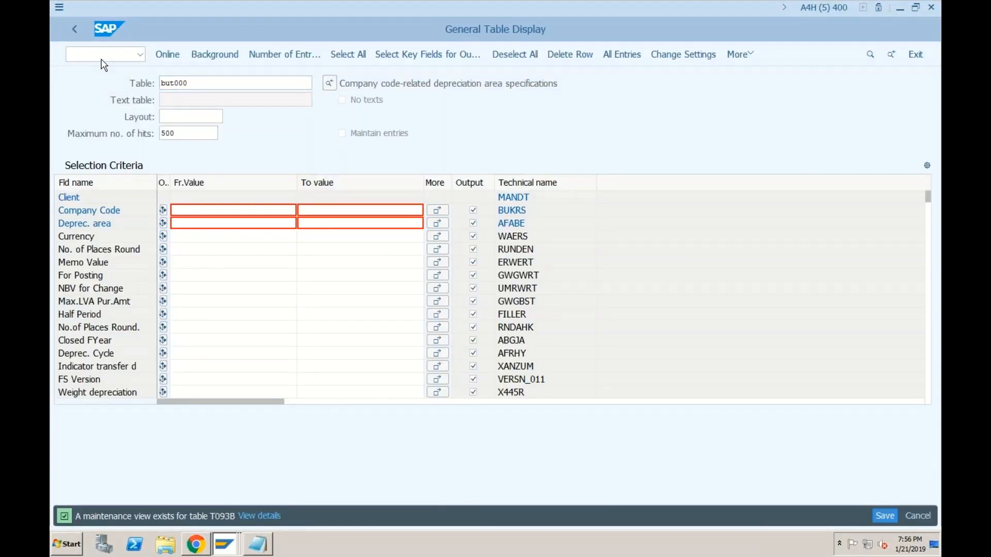
{"action": "key", "text": "Return"}
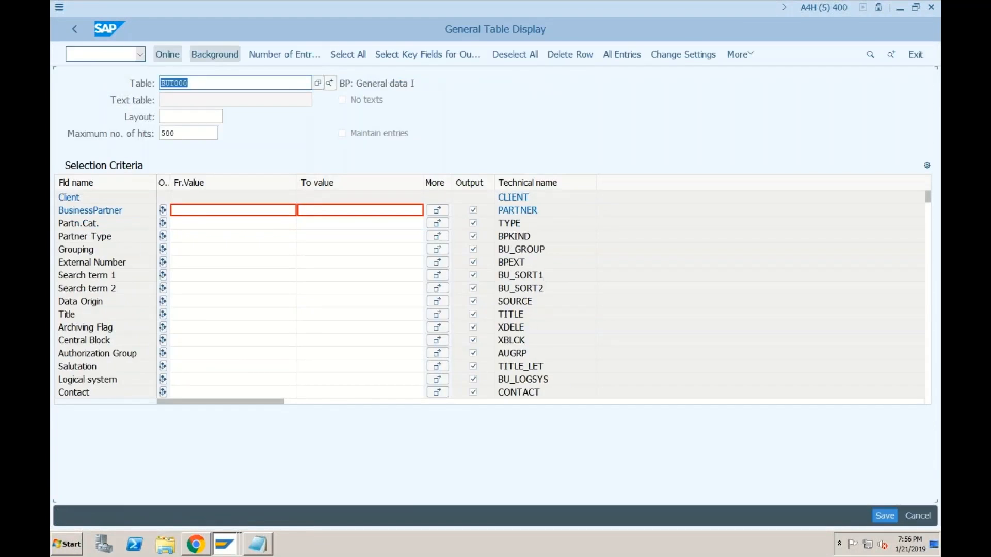
{"action": "left_click", "coordinate": [199, 213]}
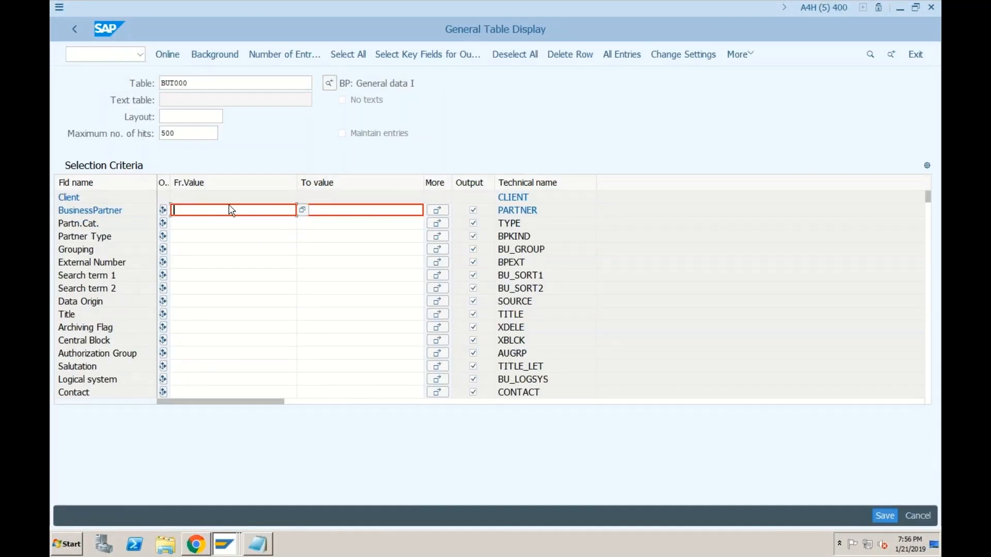
{"action": "type", "text": "1"}
{"action": "left_click", "coordinate": [299, 210]}
{"action": "type", "text": "100"}
{"action": "left_click", "coordinate": [167, 54]}
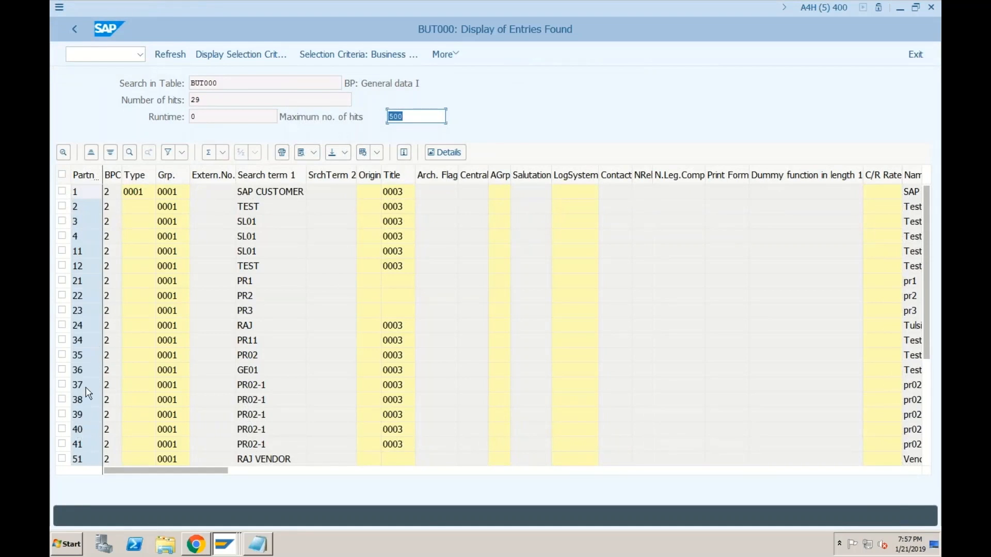
{"action": "scroll", "coordinate": [88, 393], "scroll_direction": "down", "scroll_amount": 10}
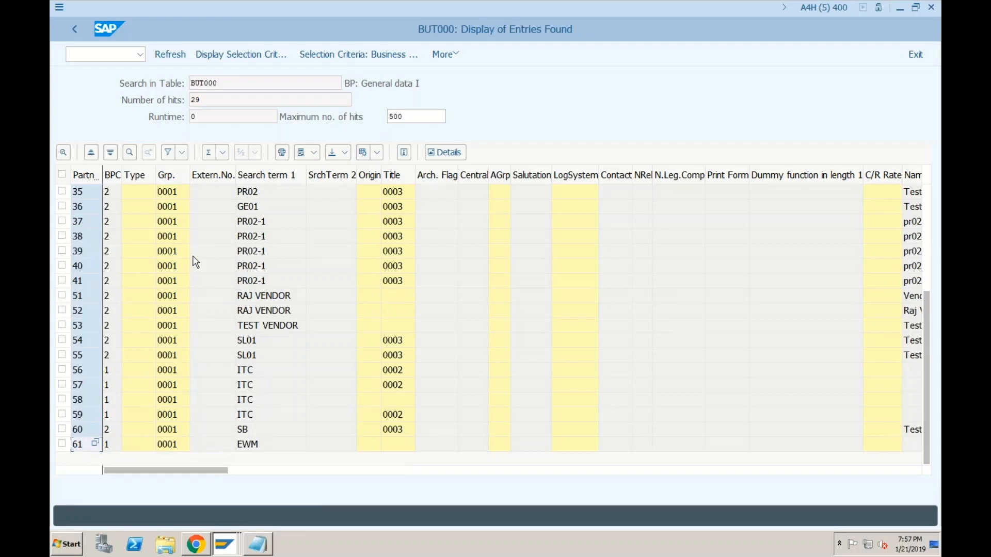
Step: Return to the customizing project screen with /nspro
{"action": "left_click", "coordinate": [118, 55]}
{"action": "type", "text": "/nspro"}
{"action": "key", "text": "Return"}
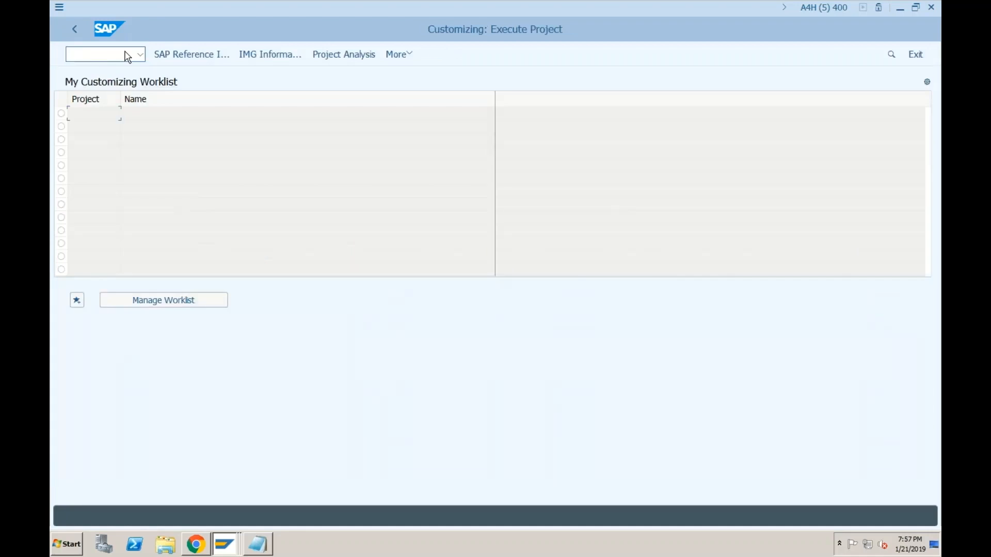
Step: Navigate the IMG to SAP Business Partner > Number Ranges and Groupings > Define Number Ranges
{"action": "left_click", "coordinate": [176, 55]}
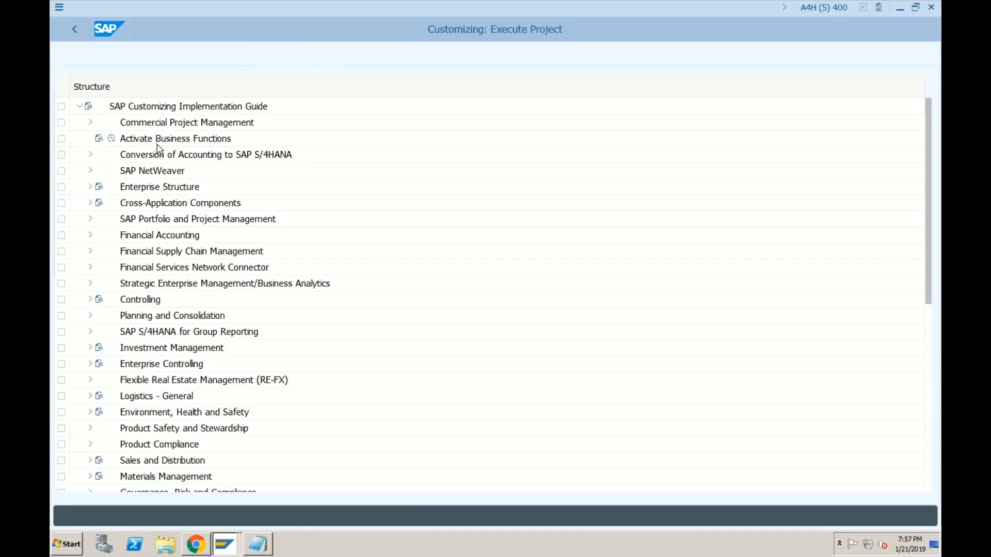
{"action": "left_click", "coordinate": [89, 203]}
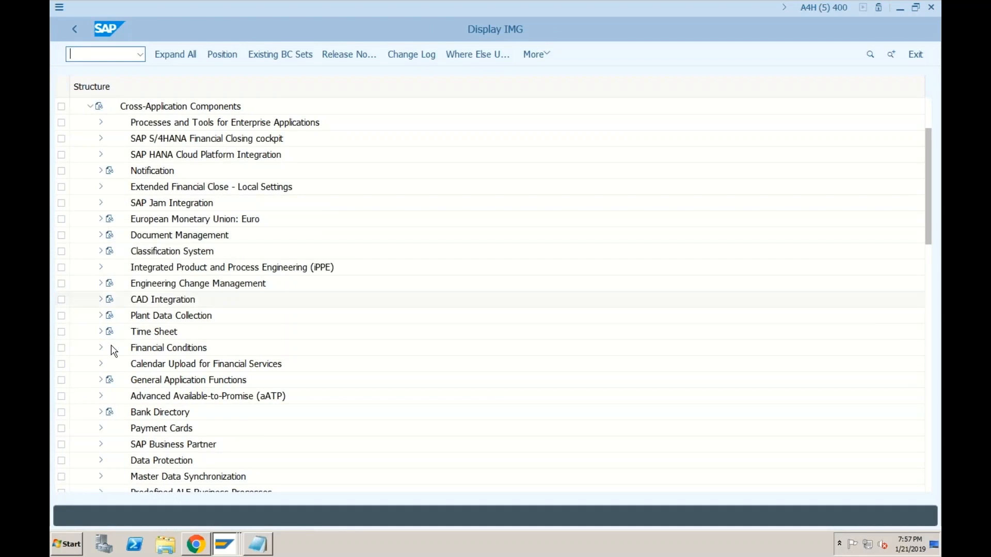
{"action": "left_click", "coordinate": [101, 445]}
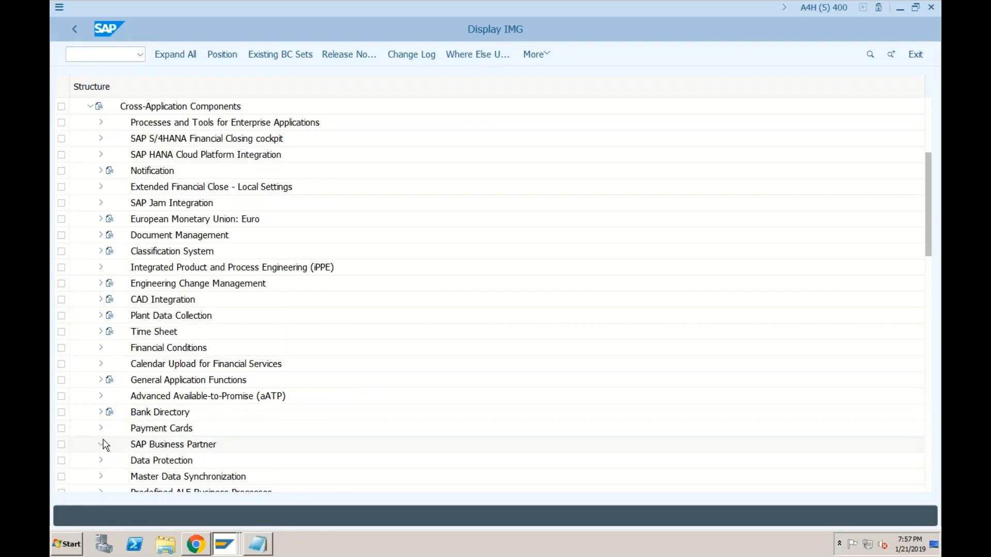
{"action": "left_click", "coordinate": [111, 380]}
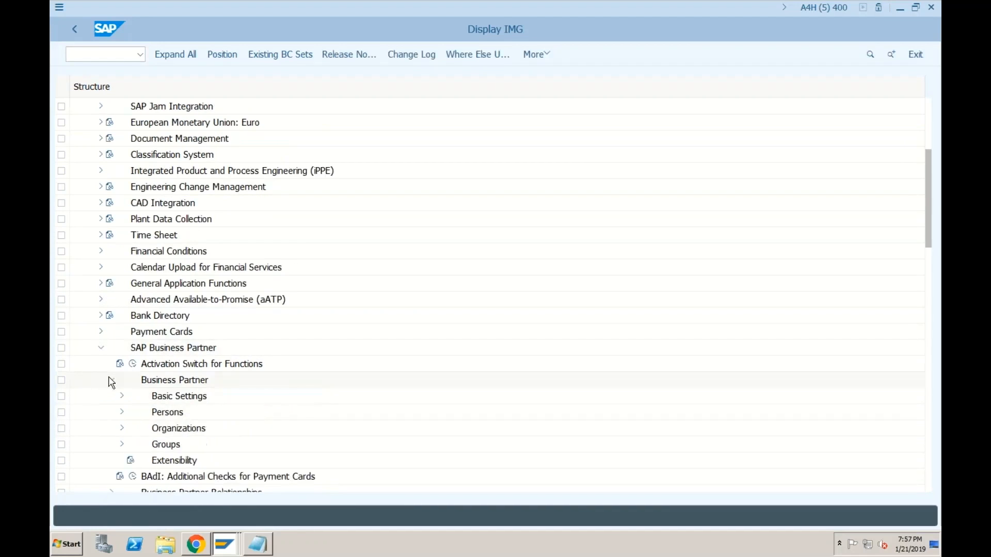
{"action": "left_click", "coordinate": [122, 398]}
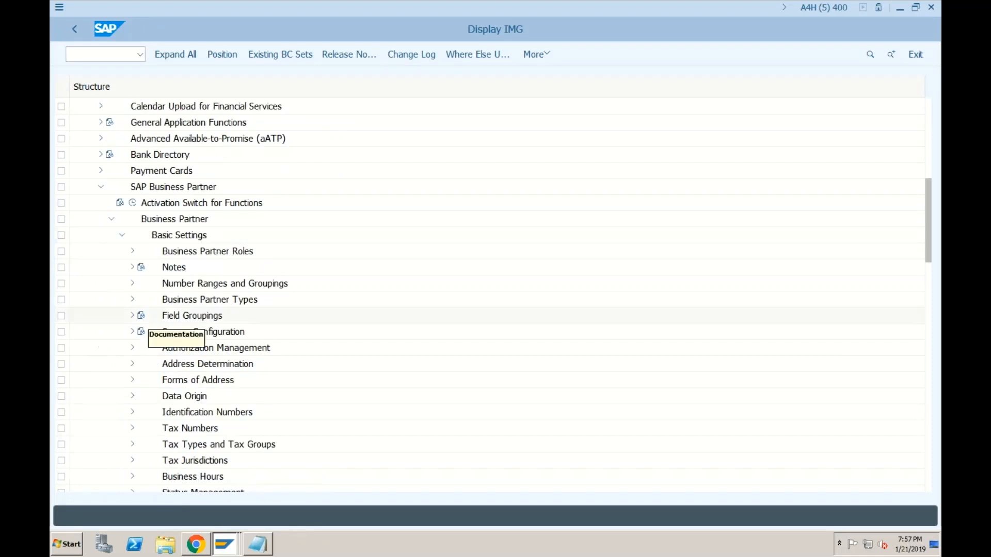
{"action": "left_click", "coordinate": [133, 284]}
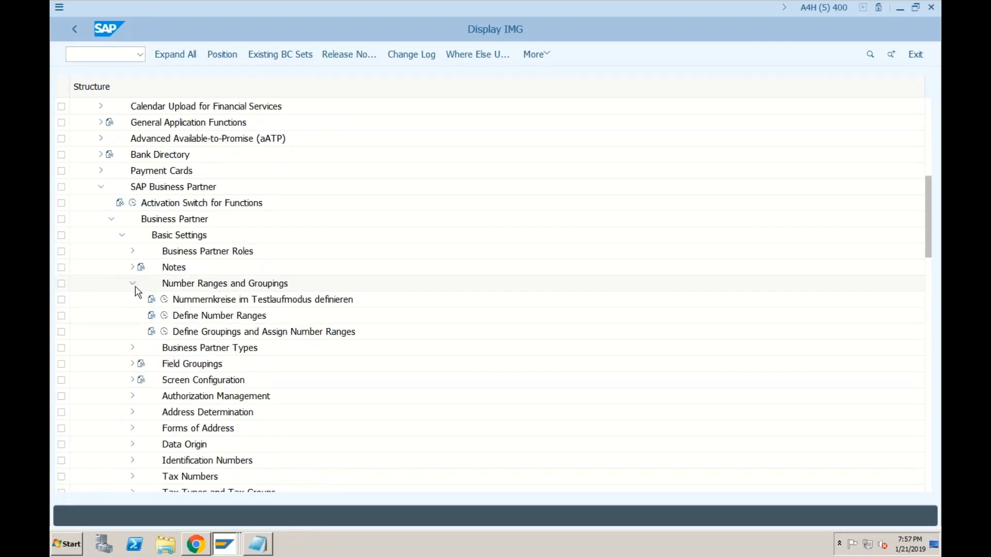
{"action": "left_click", "coordinate": [164, 317]}
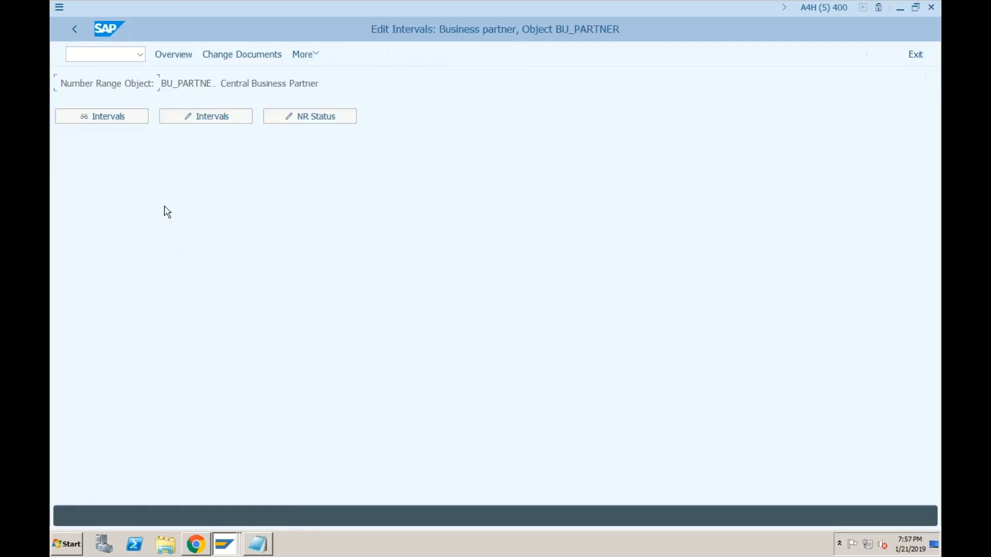
Step: Change interval 01's number status to 62 and save, dismissing the transport notice
{"action": "left_click", "coordinate": [206, 116]}
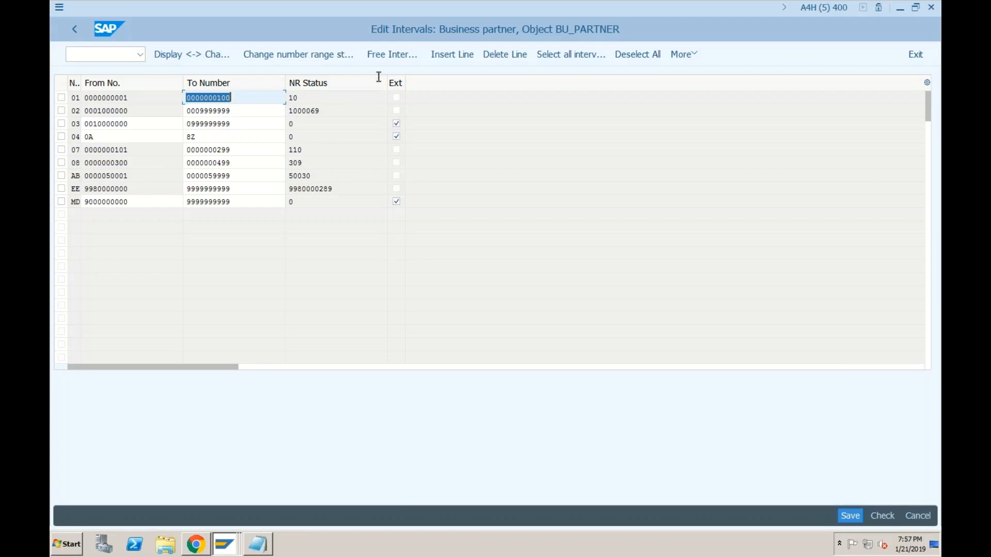
{"action": "left_click", "coordinate": [293, 60]}
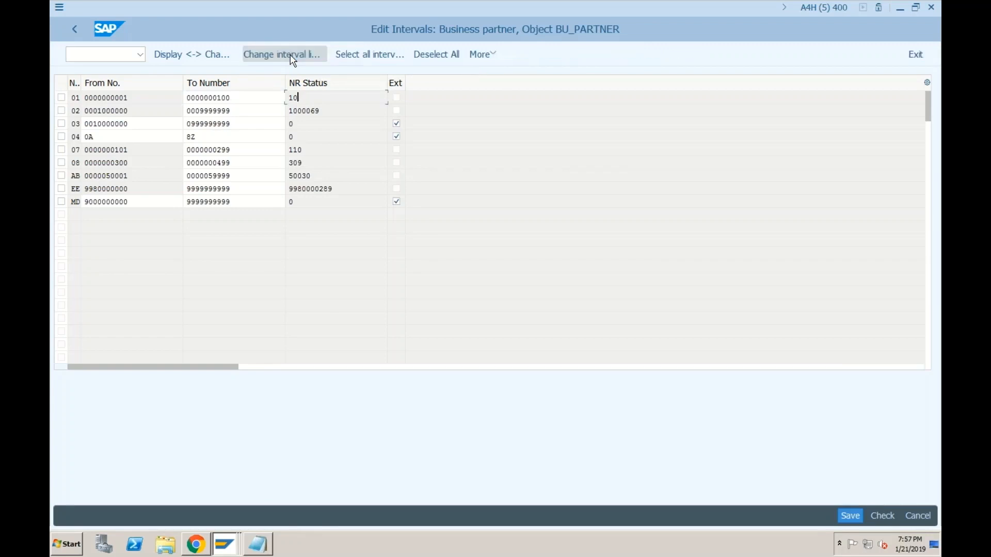
{"action": "type", "text": "62"}
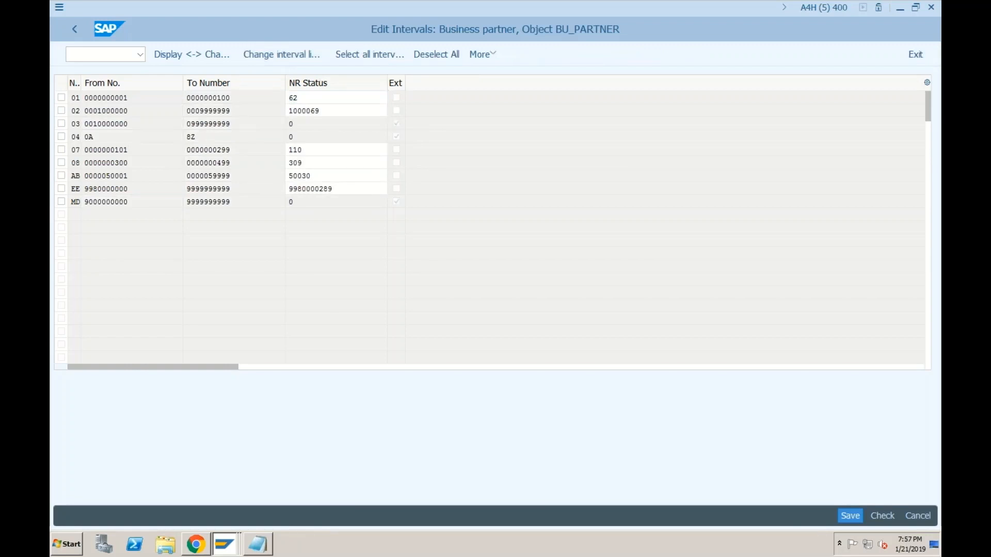
{"action": "left_click", "coordinate": [849, 515]}
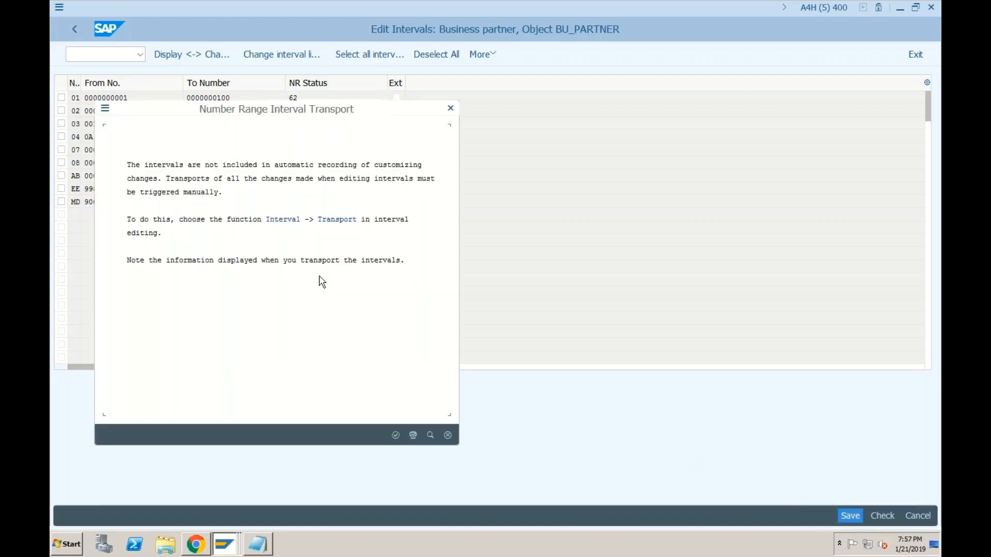
{"action": "key", "text": "Return"}
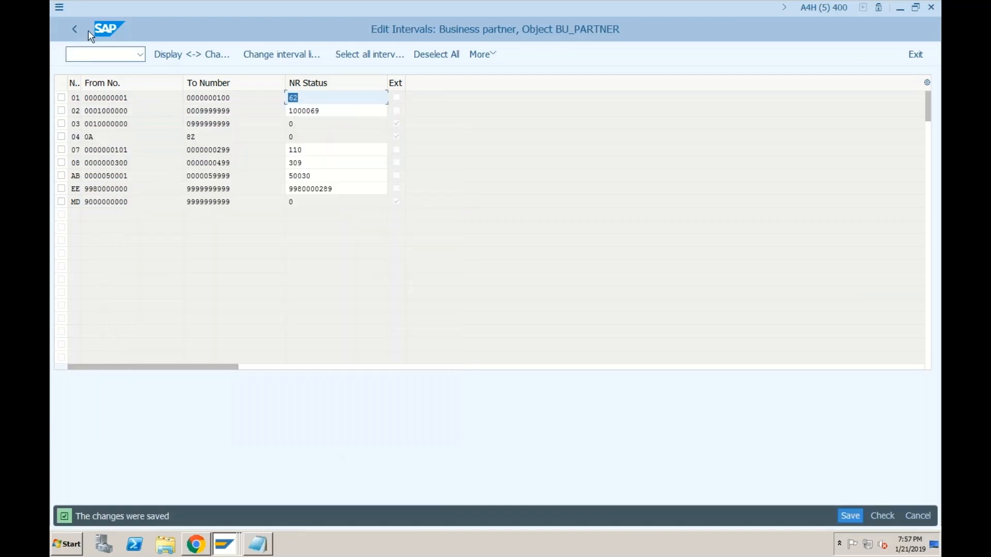
{"action": "left_click", "coordinate": [59, 7]}
Step: In a new session, create a business partner in the Supplier (Fin.Accounting) role
{"action": "left_click", "coordinate": [93, 126]}
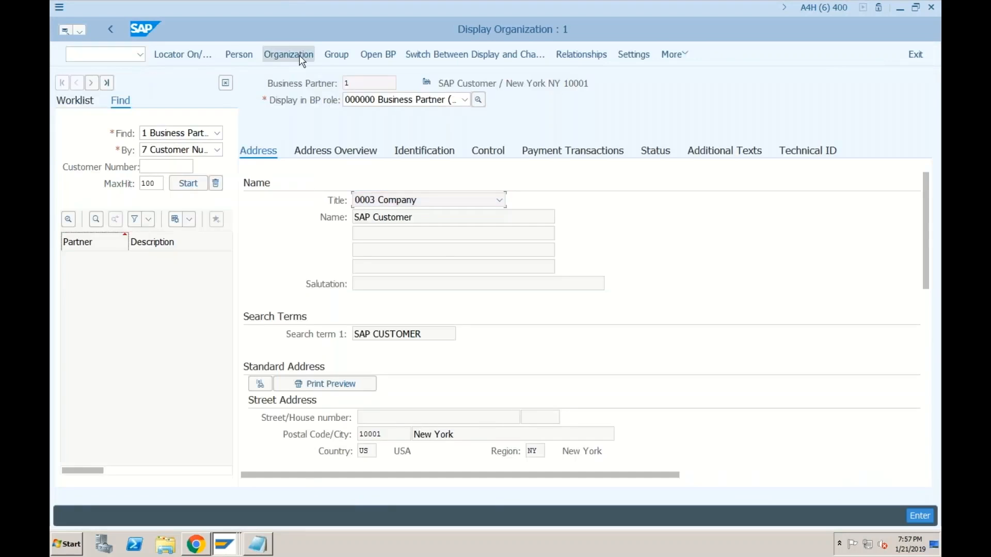
{"action": "left_click", "coordinate": [377, 100]}
{"action": "scroll", "coordinate": [372, 165], "scroll_direction": "down", "scroll_amount": 4}
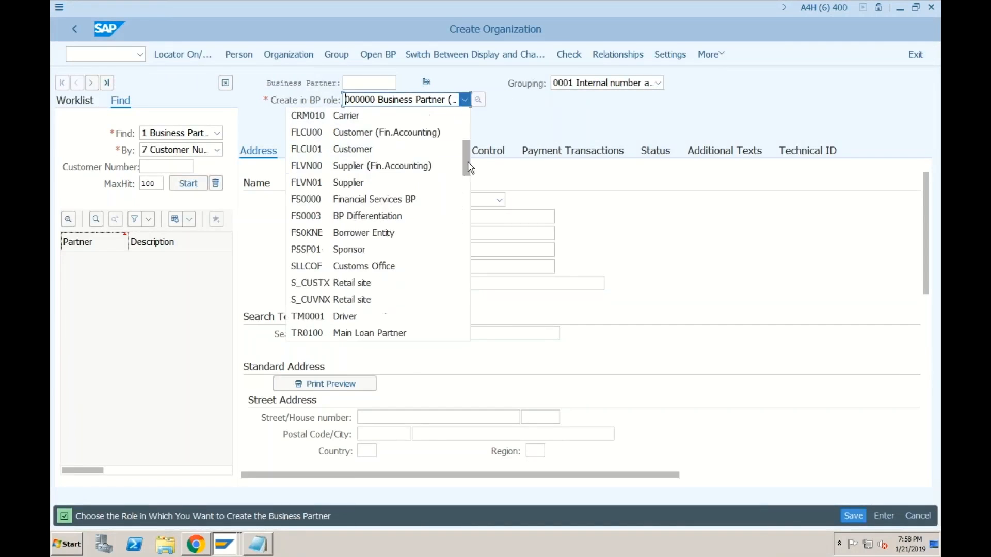
{"action": "left_click", "coordinate": [373, 167]}
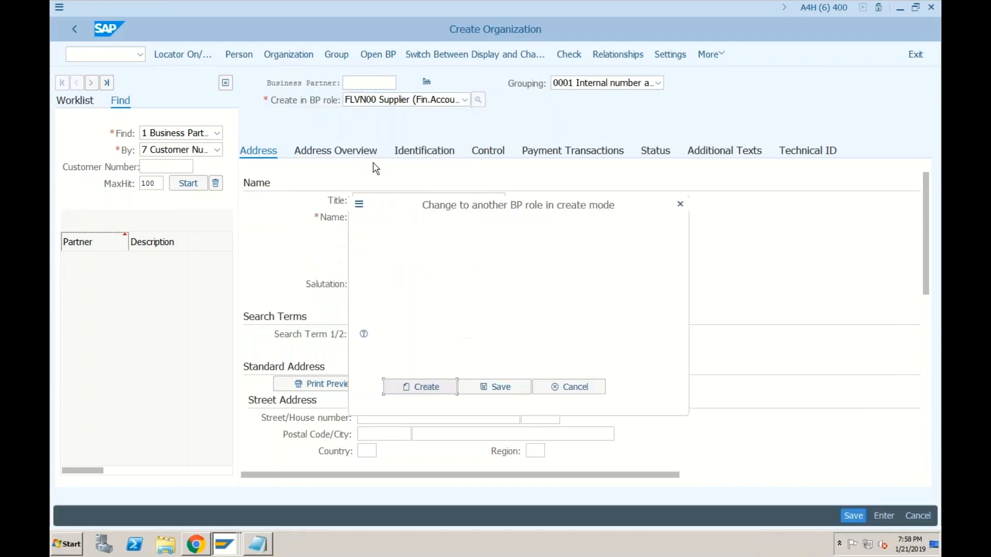
{"action": "left_click", "coordinate": [420, 386]}
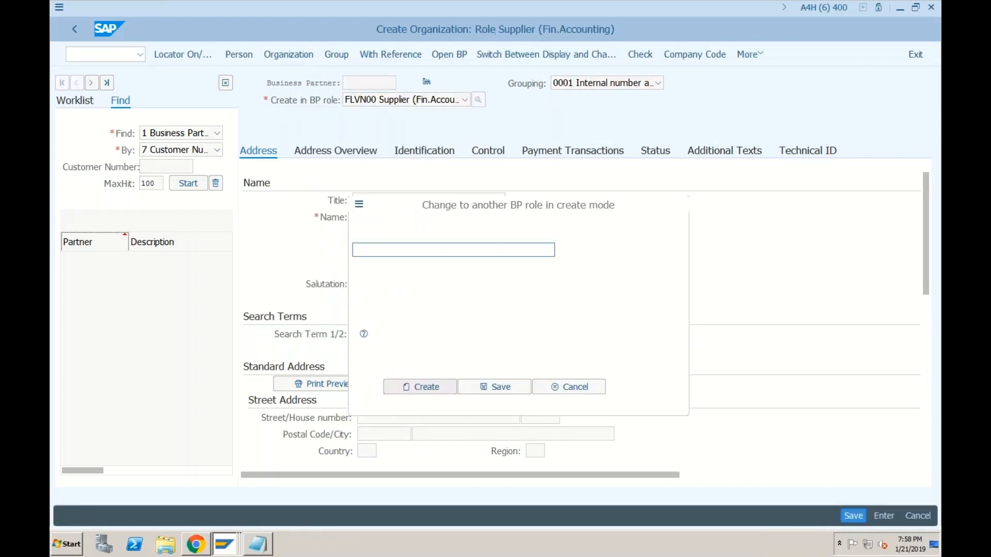
Step: Set the title to 0003 Company and the name to 'TEST VENDOR for SF01'
{"action": "left_click", "coordinate": [401, 201]}
{"action": "left_click", "coordinate": [385, 217]}
{"action": "left_click", "coordinate": [383, 217]}
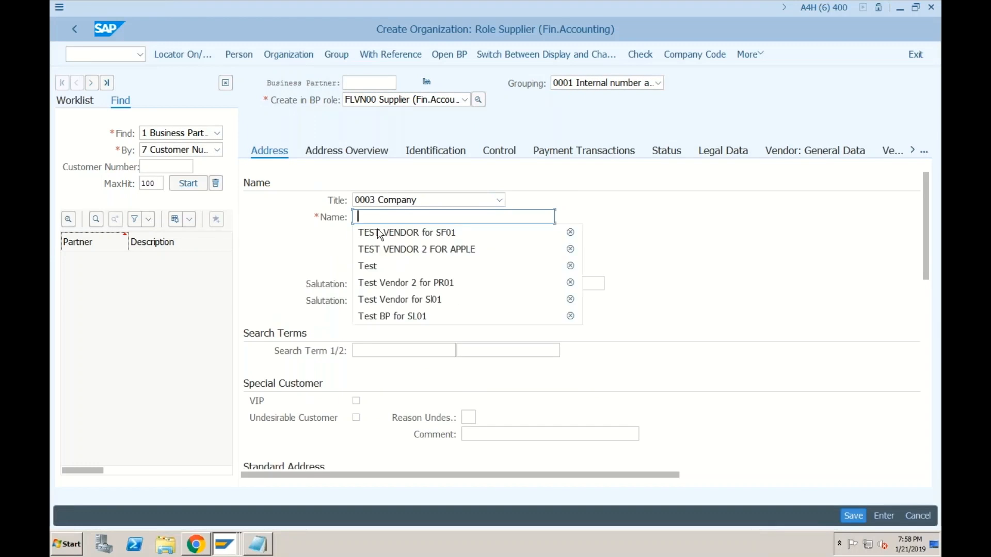
{"action": "left_click", "coordinate": [377, 230]}
{"action": "left_click", "coordinate": [361, 349]}
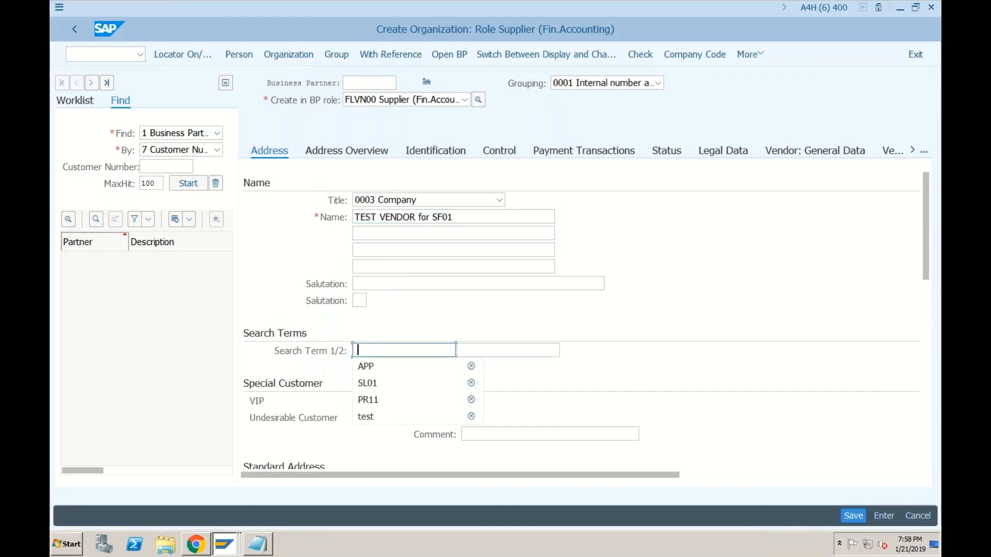
Step: Fill in postal code 400000, city Bangalore, country IN and communication language English
{"action": "scroll", "coordinate": [376, 372], "scroll_direction": "down", "scroll_amount": 5}
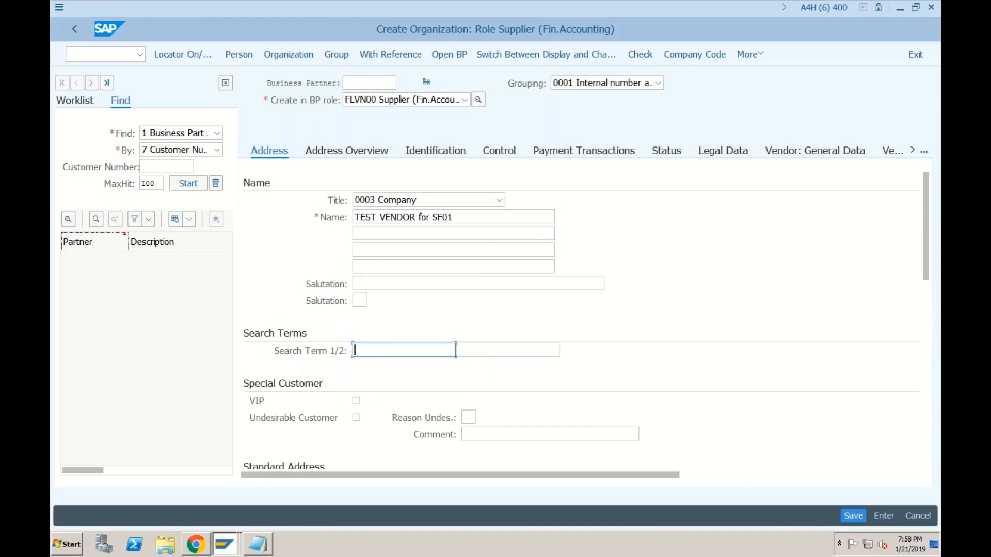
{"action": "left_click", "coordinate": [382, 283]}
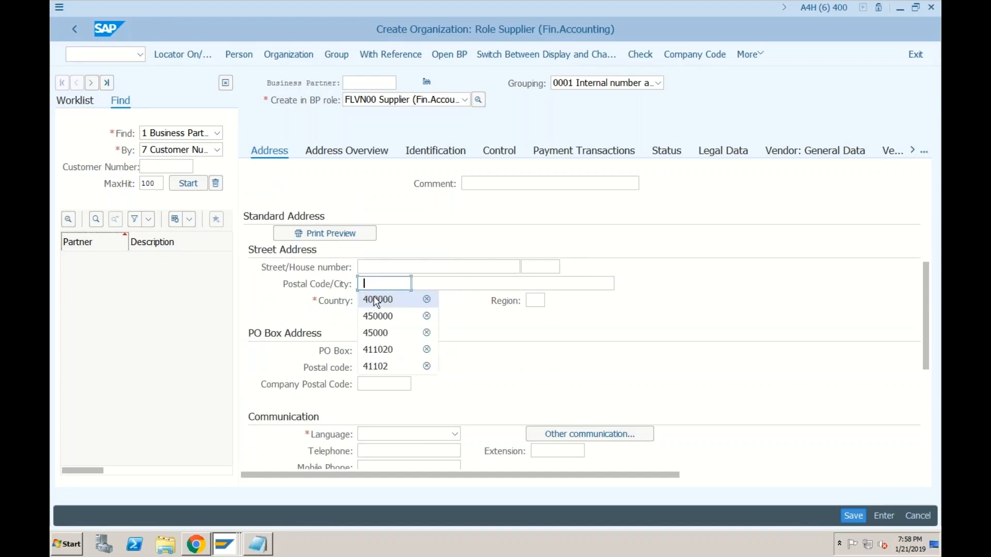
{"action": "left_click", "coordinate": [380, 297]}
{"action": "left_click", "coordinate": [430, 285]}
{"action": "left_click", "coordinate": [433, 294]}
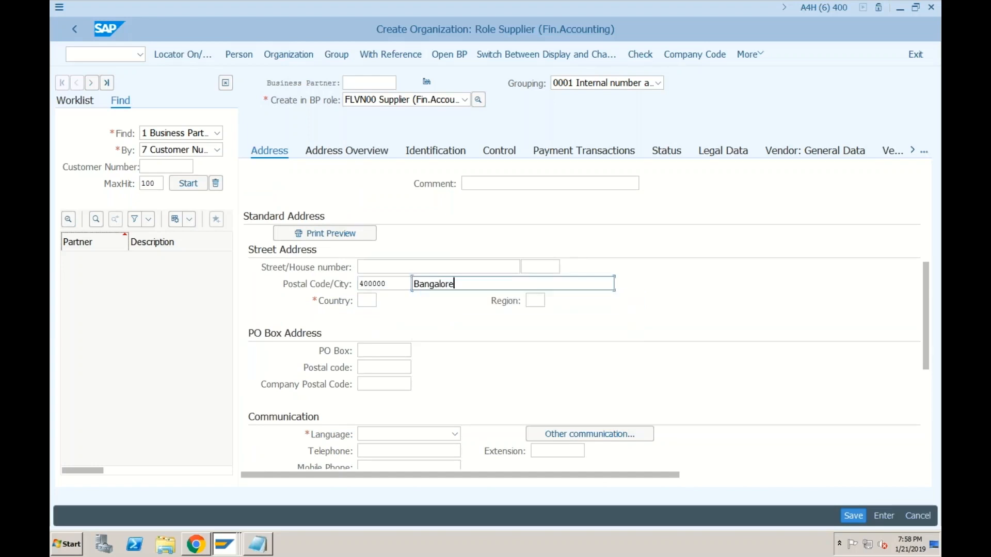
{"action": "left_click", "coordinate": [367, 300]}
{"action": "left_click", "coordinate": [372, 317]}
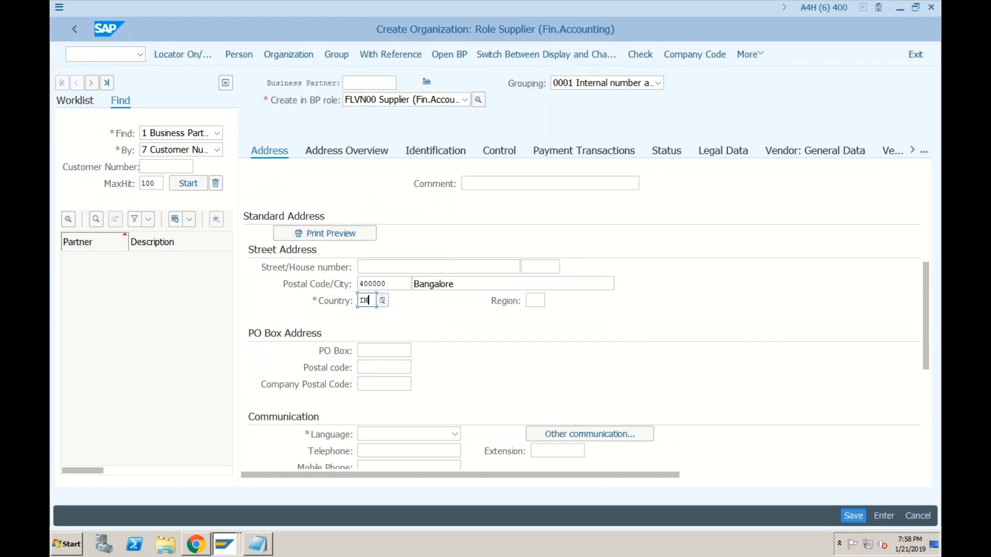
{"action": "scroll", "coordinate": [367, 300], "scroll_direction": "down", "scroll_amount": 3}
{"action": "left_click", "coordinate": [378, 285]}
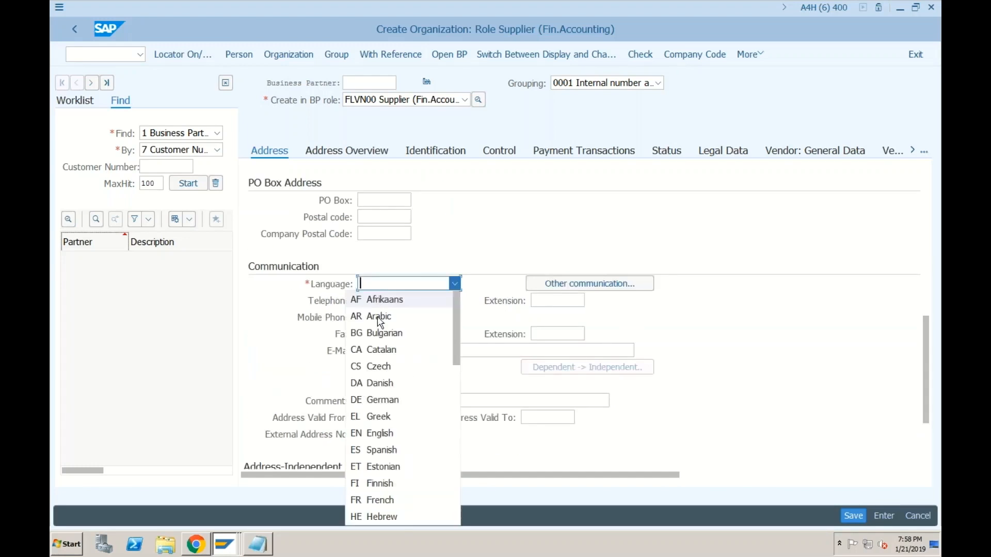
{"action": "left_click", "coordinate": [383, 433]}
Step: Enter company code SF01 with reconciliation account 100 and save, creating business partner 63
{"action": "left_click", "coordinate": [695, 54]}
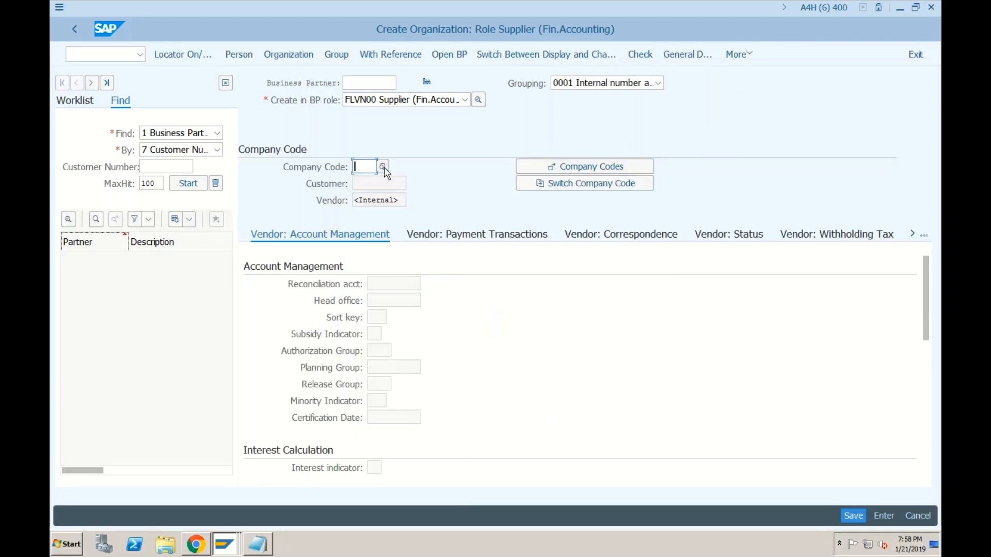
{"action": "type", "text": "sf01"}
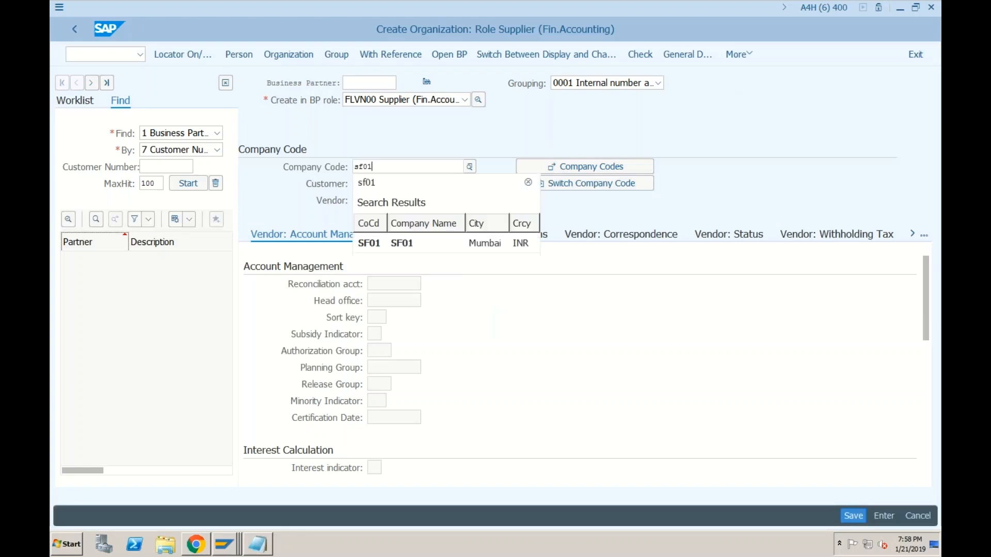
{"action": "key", "text": "Return"}
{"action": "left_click", "coordinate": [395, 283]}
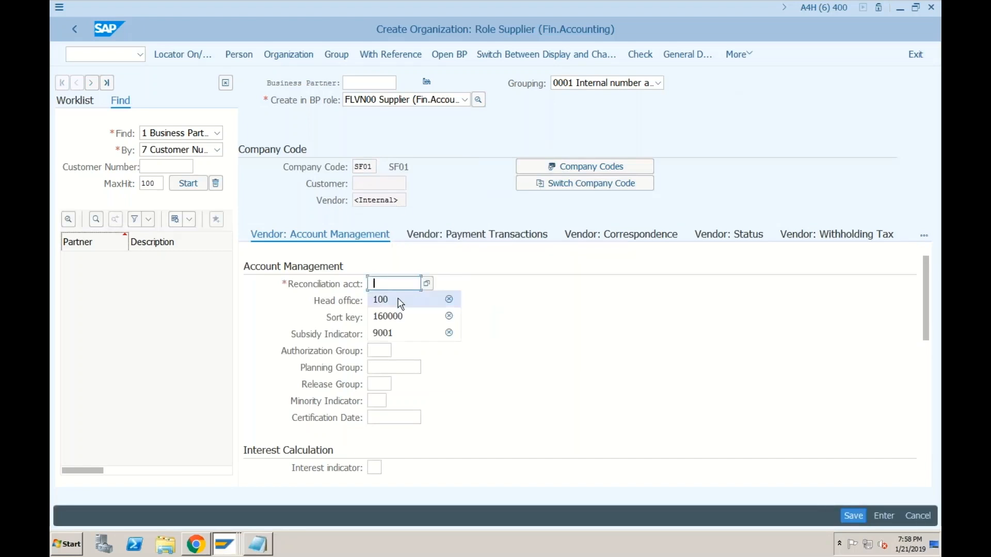
{"action": "left_click", "coordinate": [399, 300]}
{"action": "left_click", "coordinate": [851, 516]}
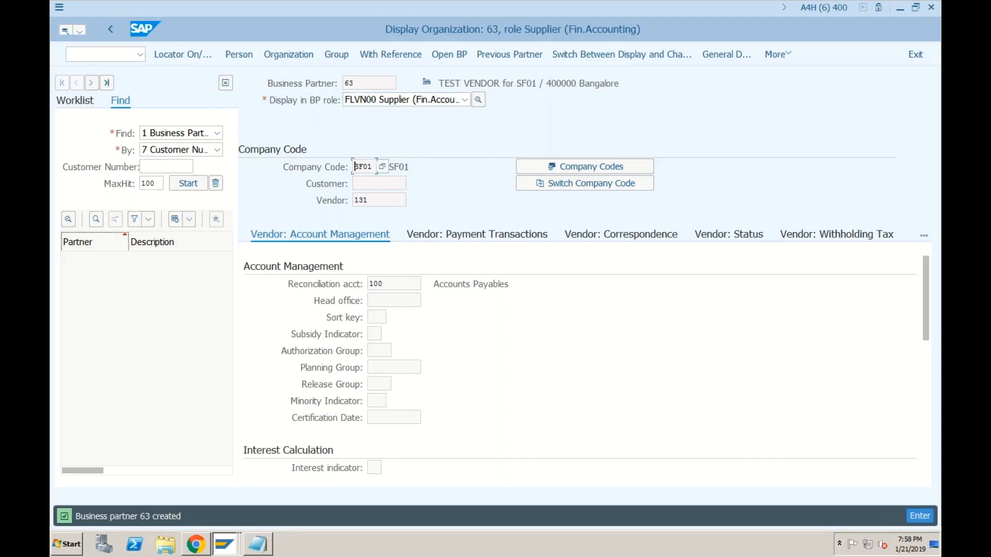
{"action": "left_click", "coordinate": [356, 83]}
{"action": "left_click", "coordinate": [371, 201]}
{"action": "left_click_drag", "start_coordinate": [377, 203], "coordinate": [352, 198]}
{"action": "left_click", "coordinate": [369, 201]}
{"action": "left_click", "coordinate": [361, 83]}
{"action": "left_click", "coordinate": [376, 201]}
{"action": "left_click_drag", "start_coordinate": [368, 200], "coordinate": [353, 200]}
{"action": "left_click_drag", "start_coordinate": [356, 83], "coordinate": [341, 83]}
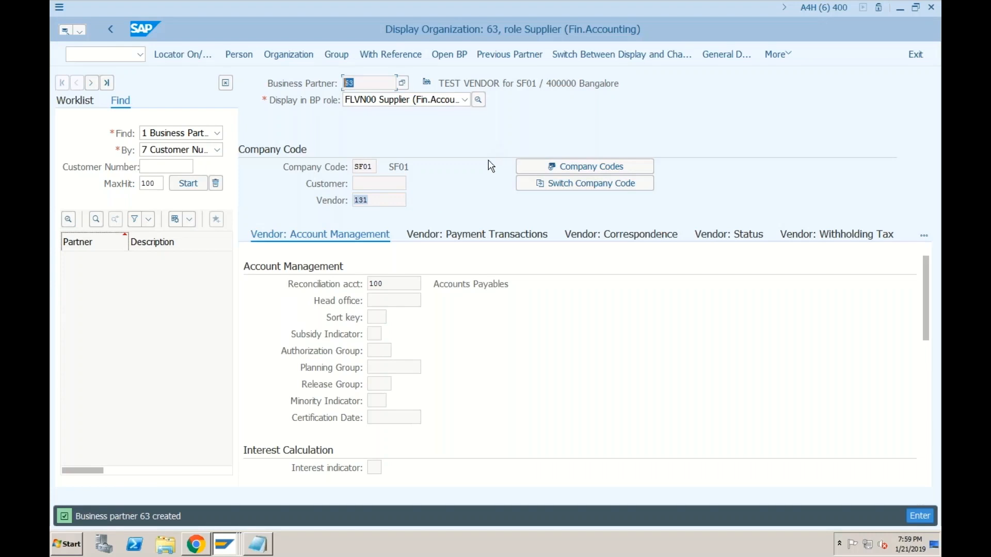
{"action": "double_click", "coordinate": [378, 200]}
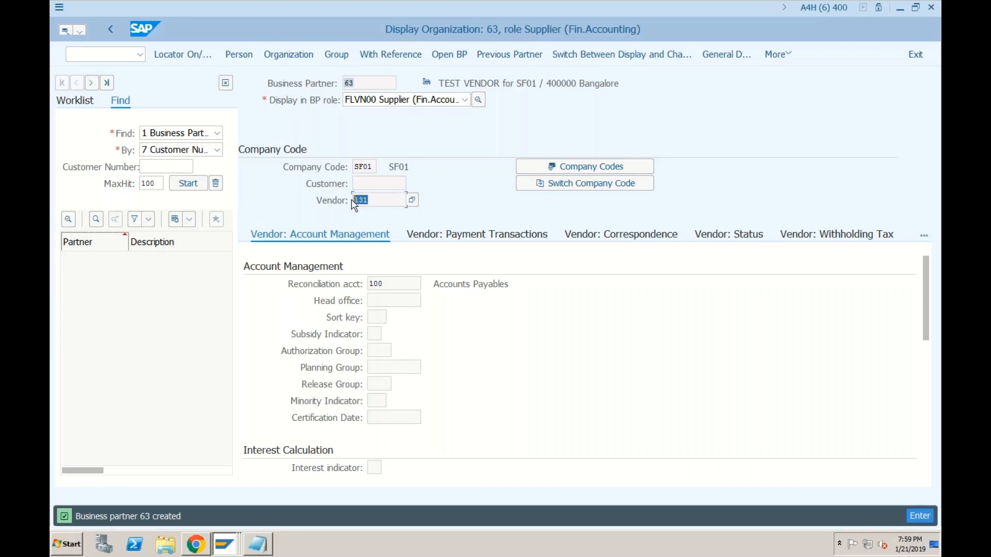
{"action": "left_click", "coordinate": [354, 83]}
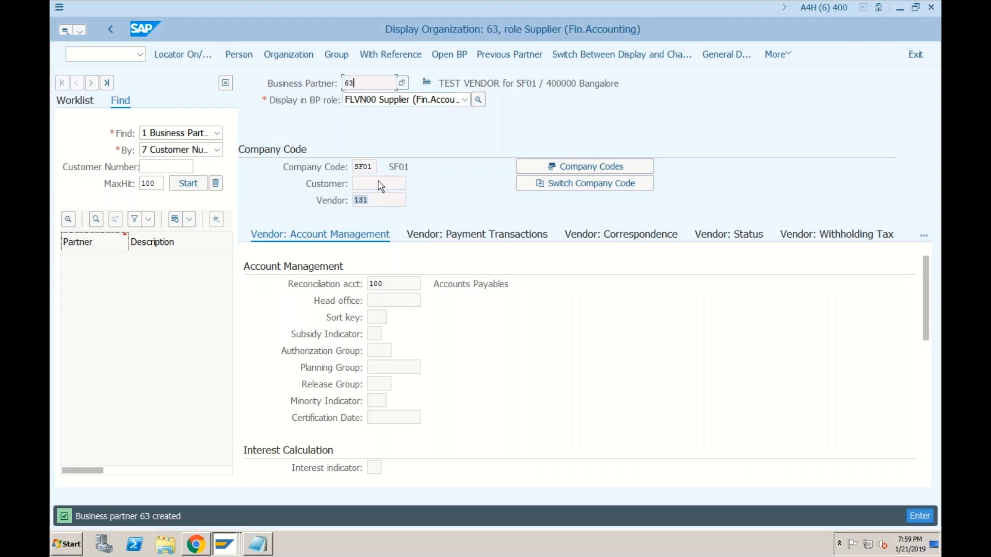
{"action": "left_click", "coordinate": [368, 200]}
{"action": "left_click", "coordinate": [344, 84]}
{"action": "left_click", "coordinate": [226, 546]}
Step: Go back from the number range intervals and expand the IMG to Number Ranges and Groupings
{"action": "left_click", "coordinate": [220, 500]}
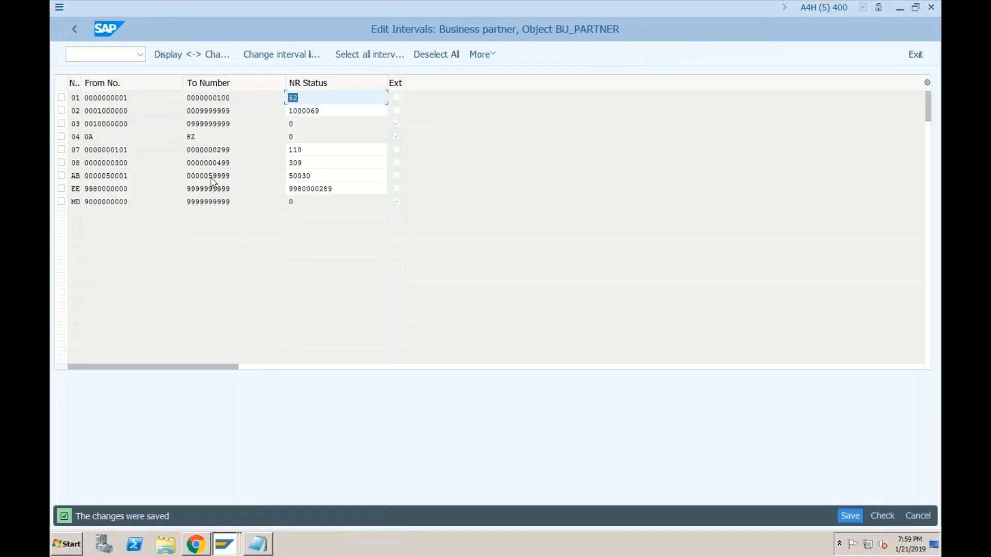
{"action": "left_click", "coordinate": [73, 30]}
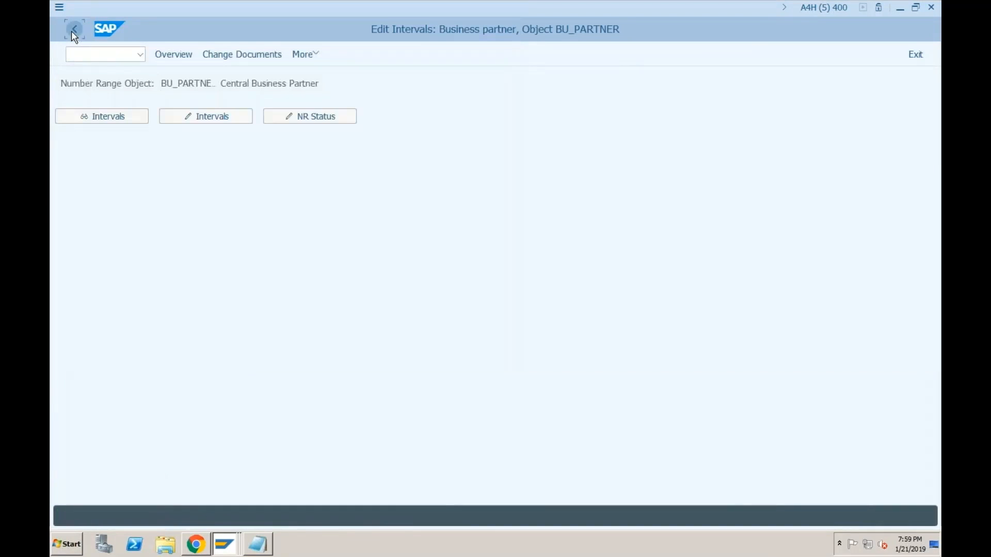
{"action": "left_click", "coordinate": [72, 31]}
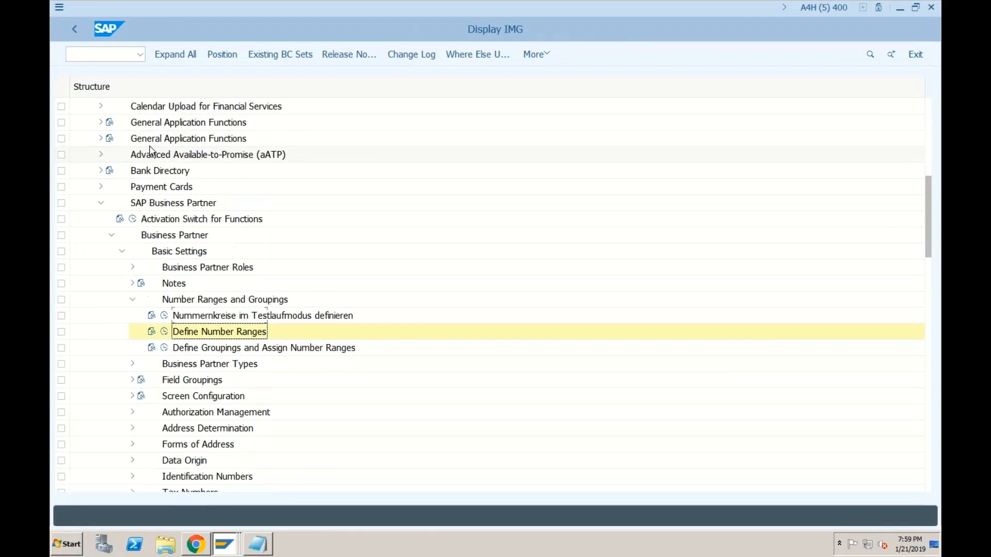
{"action": "scroll", "coordinate": [150, 150], "scroll_direction": "up", "scroll_amount": 3}
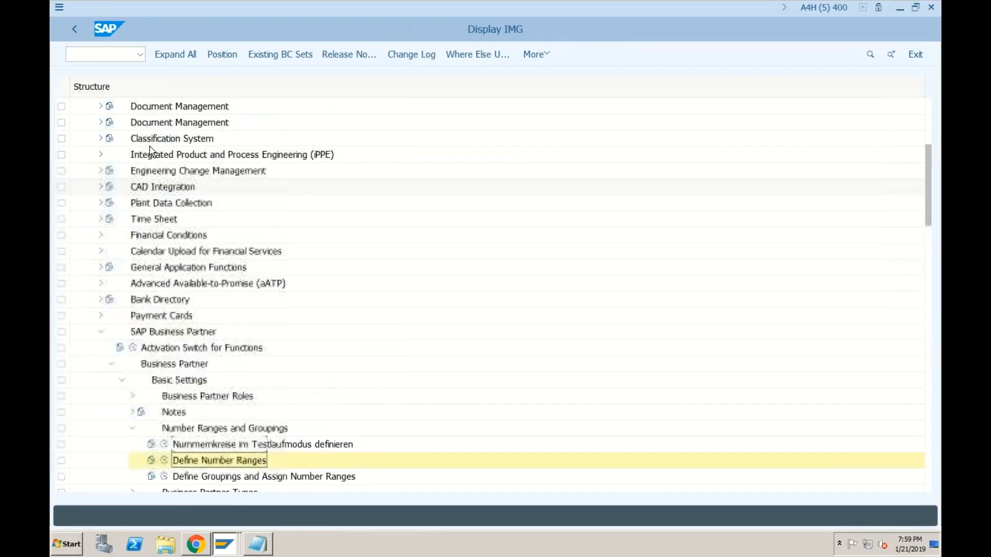
{"action": "scroll", "coordinate": [150, 150], "scroll_direction": "up", "scroll_amount": 5}
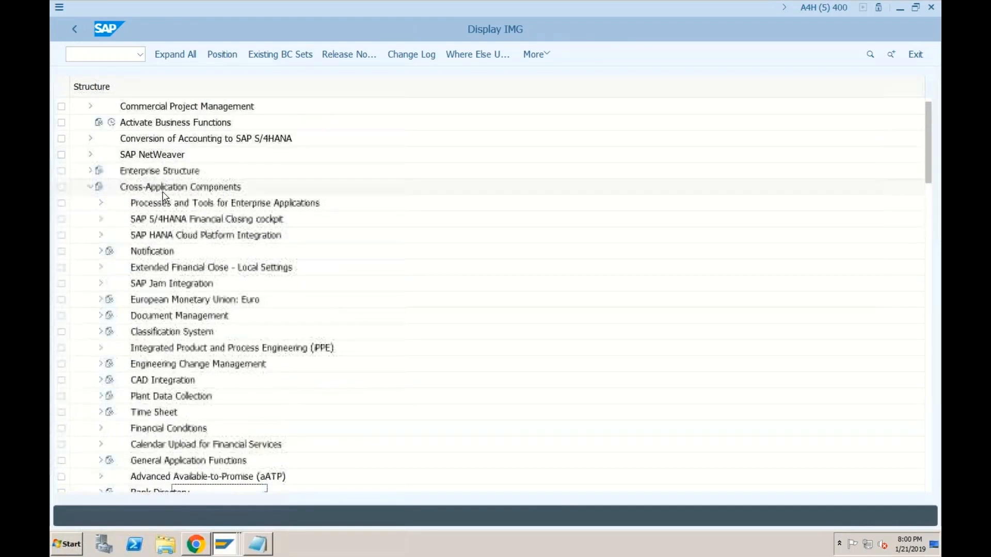
{"action": "left_click", "coordinate": [164, 190]}
{"action": "scroll", "coordinate": [170, 279], "scroll_direction": "down", "scroll_amount": 3}
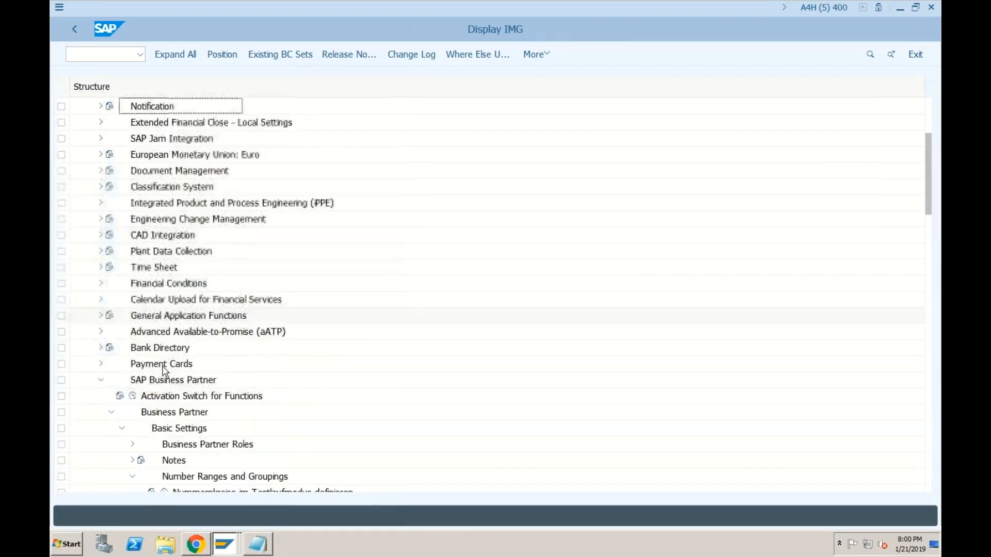
{"action": "left_click", "coordinate": [165, 373]}
{"action": "scroll", "coordinate": [165, 369], "scroll_direction": "down", "scroll_amount": 3}
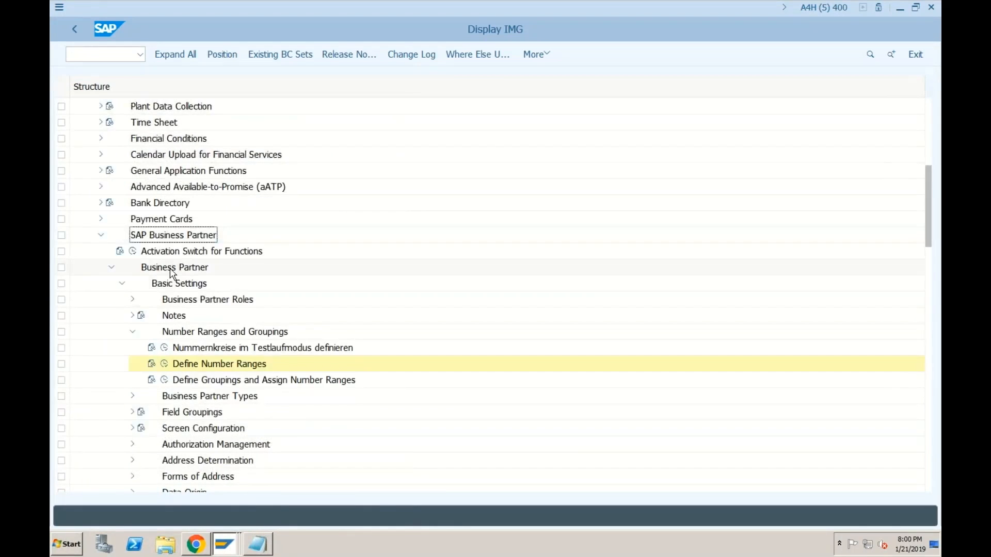
{"action": "left_click", "coordinate": [172, 268]}
{"action": "left_click", "coordinate": [178, 285]}
{"action": "left_click", "coordinate": [182, 333]}
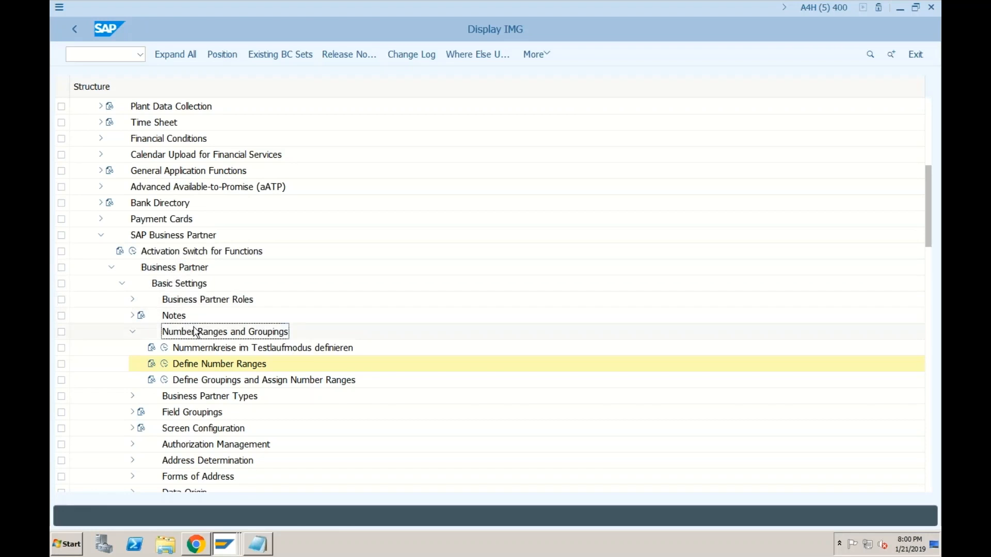
Step: Open Define Groupings, verify grouping 0001 uses number range 01, and go back
{"action": "left_click", "coordinate": [165, 384]}
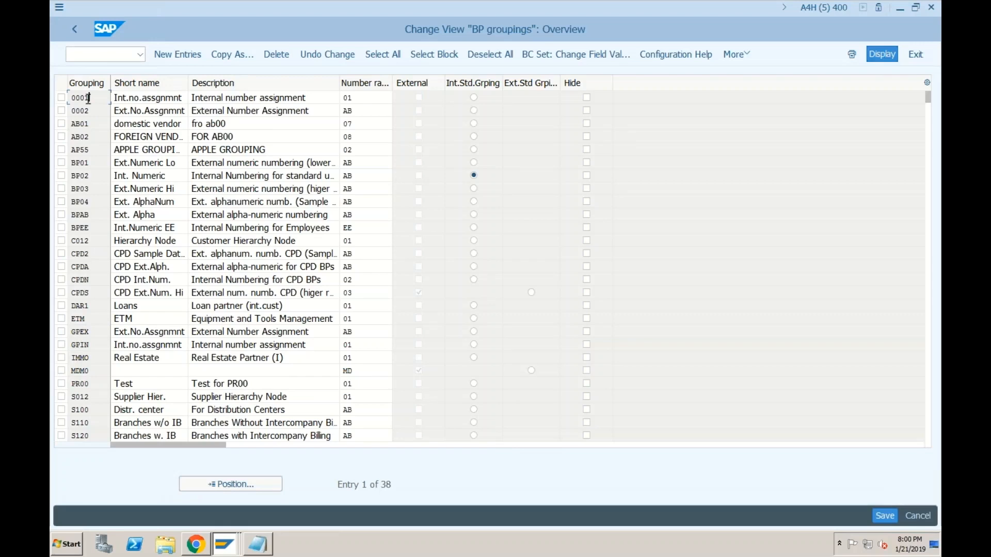
{"action": "left_click", "coordinate": [348, 97]}
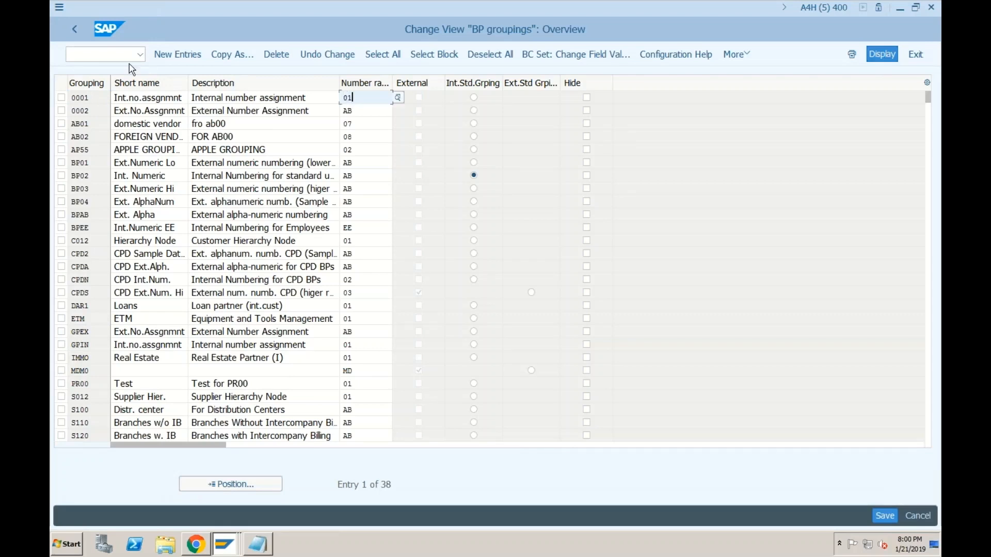
{"action": "left_click", "coordinate": [74, 29]}
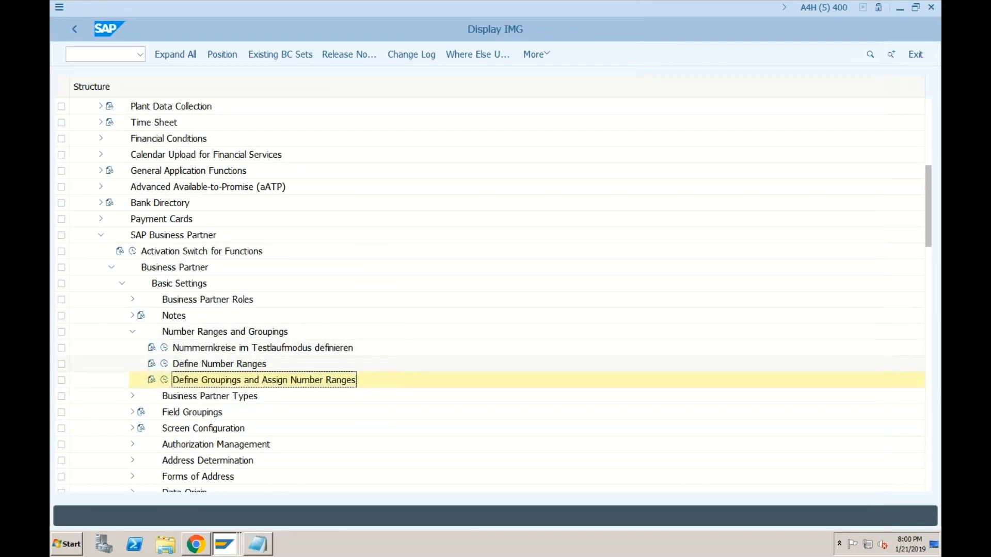
Step: Open Define Number Ranges and verify interval 01's number status now stands at 72
{"action": "left_click", "coordinate": [164, 365]}
{"action": "left_click", "coordinate": [221, 121]}
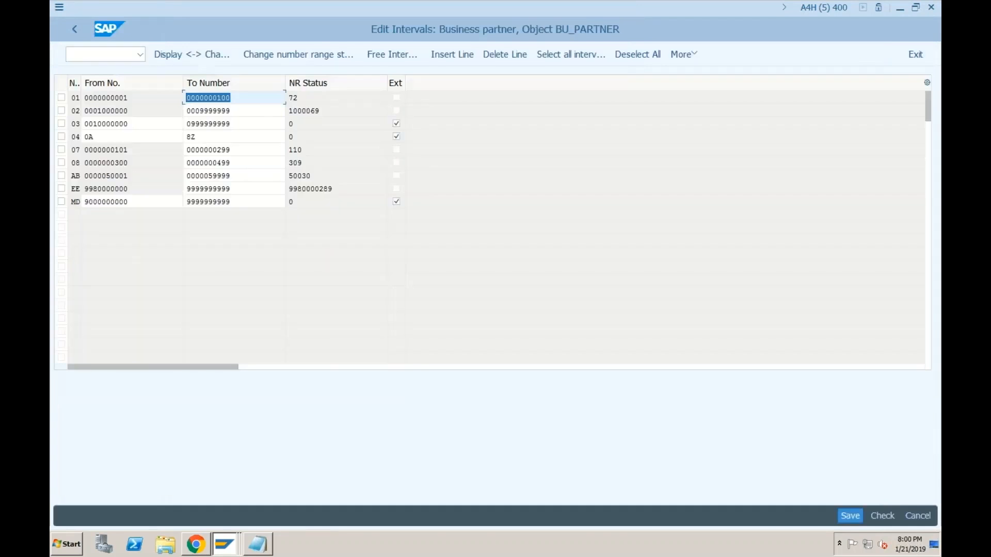
{"action": "left_click", "coordinate": [310, 98]}
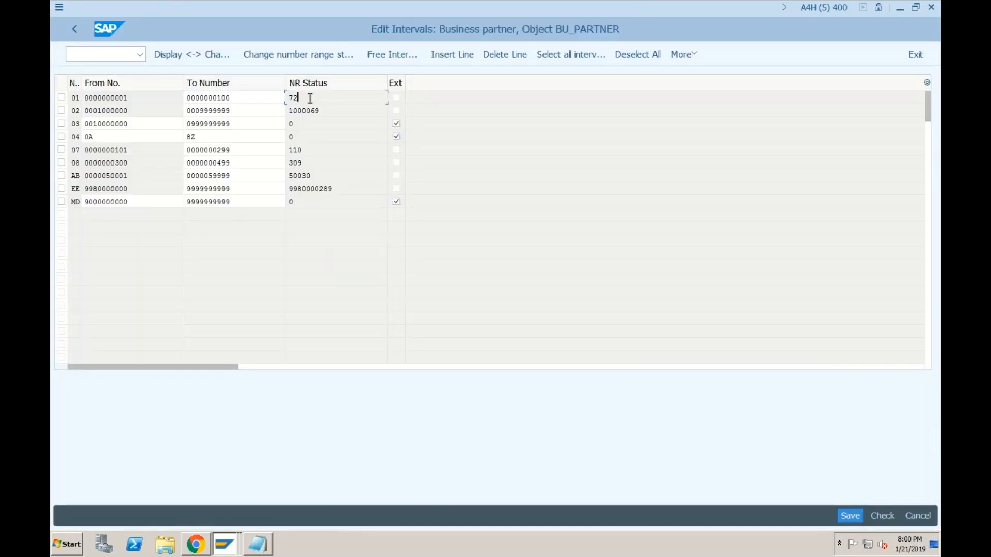
{"action": "left_click", "coordinate": [75, 29]}
Step: Switch back to the business partner 63 window and highlight vendor number 131
{"action": "left_click", "coordinate": [235, 530]}
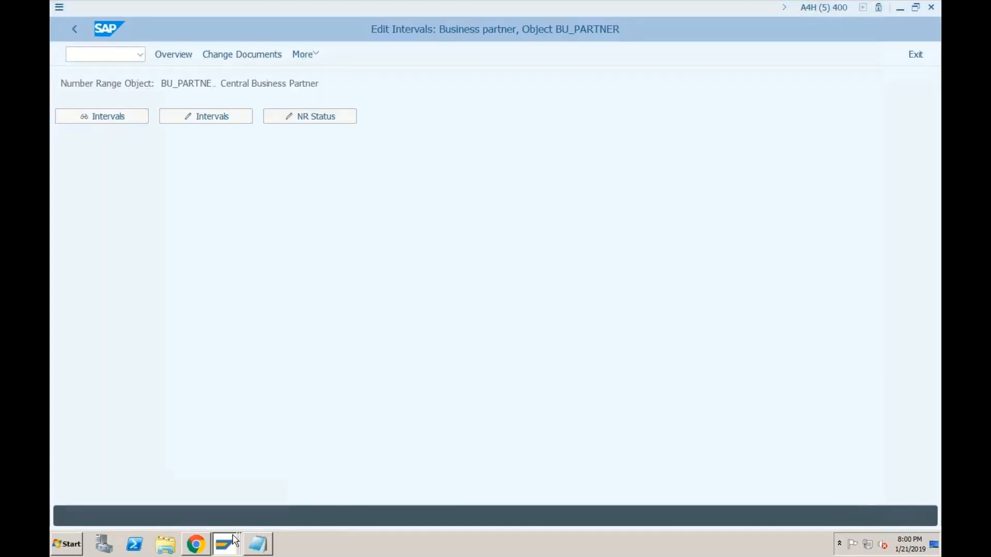
{"action": "left_click", "coordinate": [225, 518]}
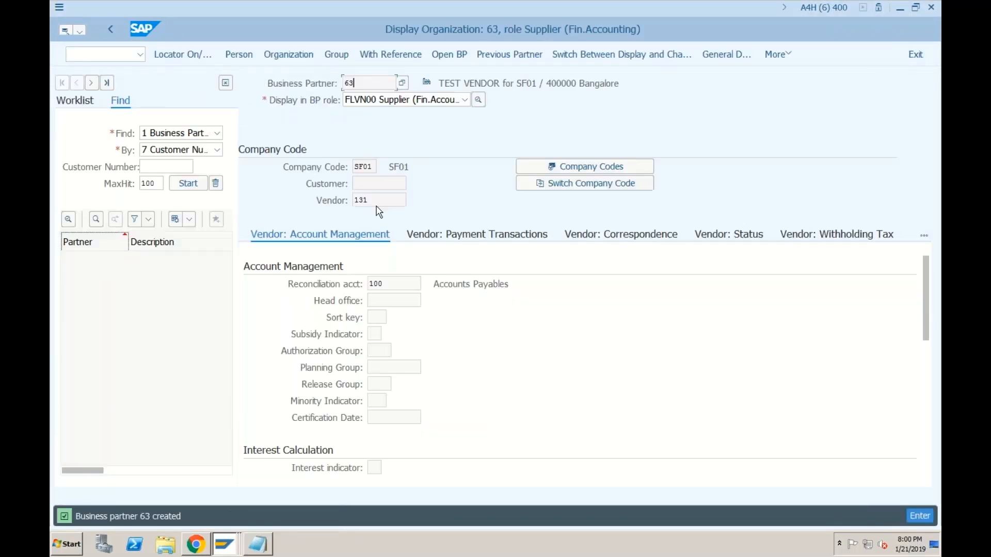
{"action": "double_click", "coordinate": [353, 200]}
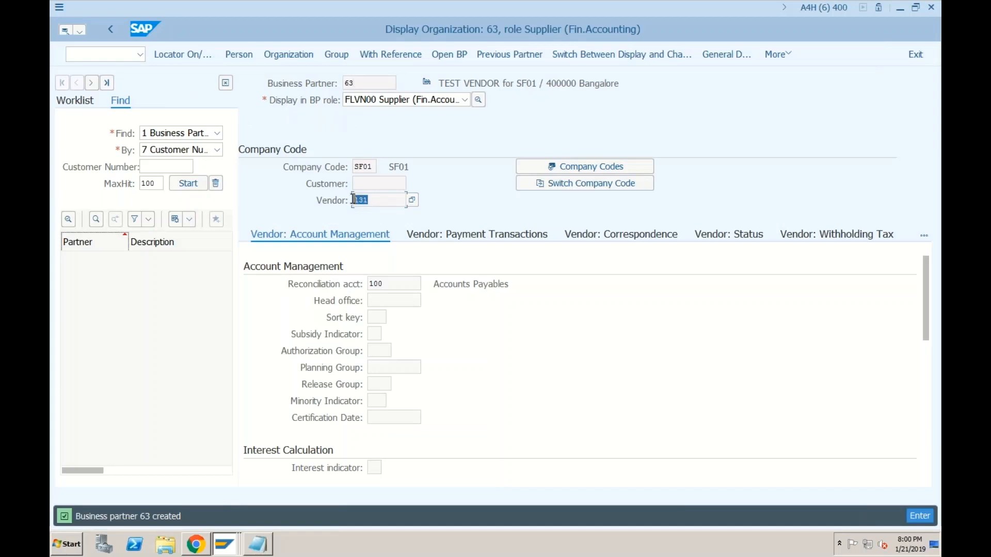
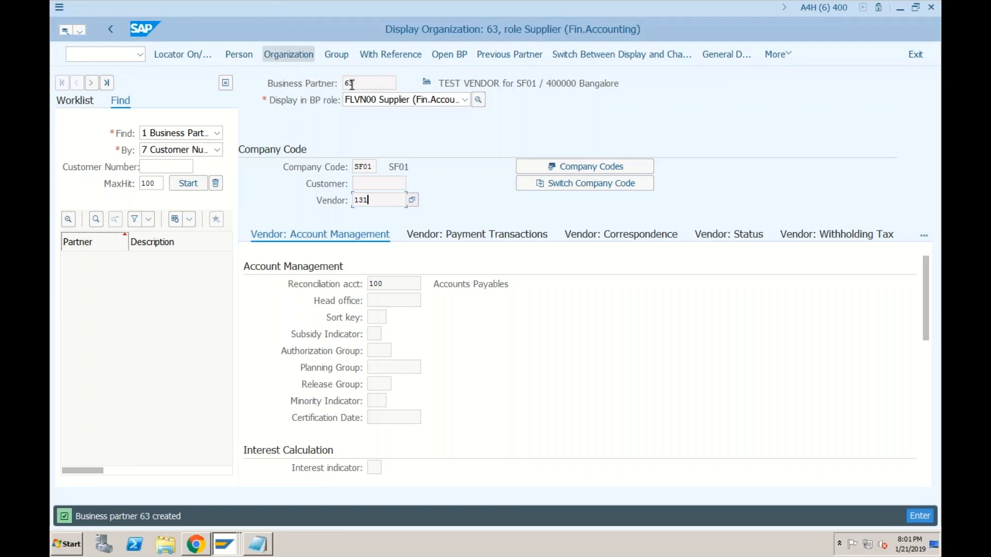
Step: Display business partner 63's Vendor: General Data in the supplier role
{"action": "left_click", "coordinate": [427, 100]}
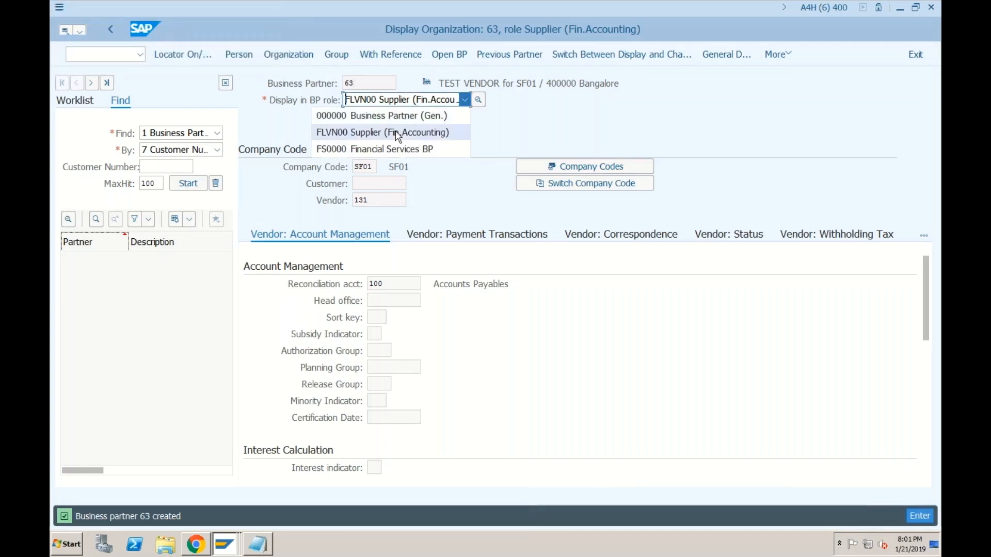
{"action": "left_click", "coordinate": [602, 132]}
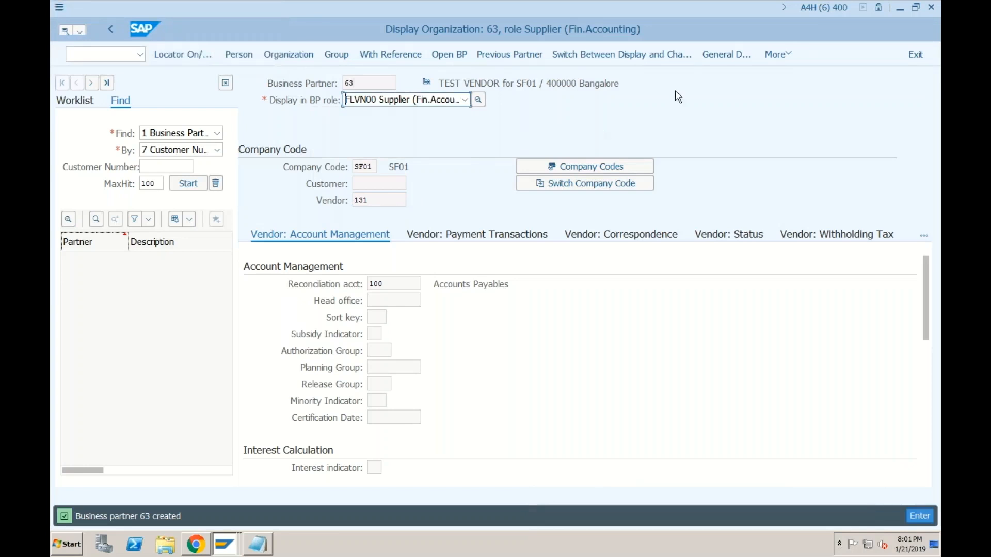
{"action": "left_click", "coordinate": [725, 55]}
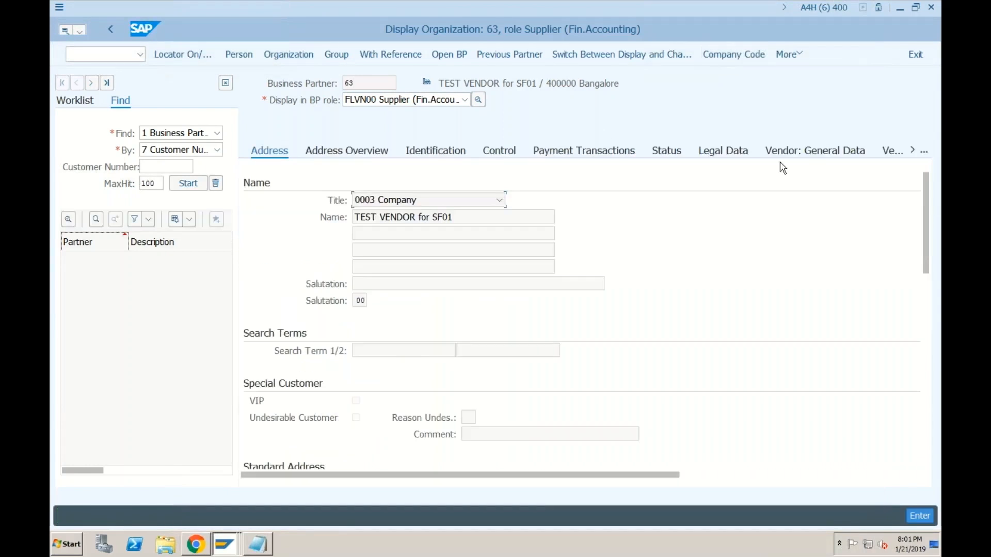
{"action": "left_click", "coordinate": [811, 152]}
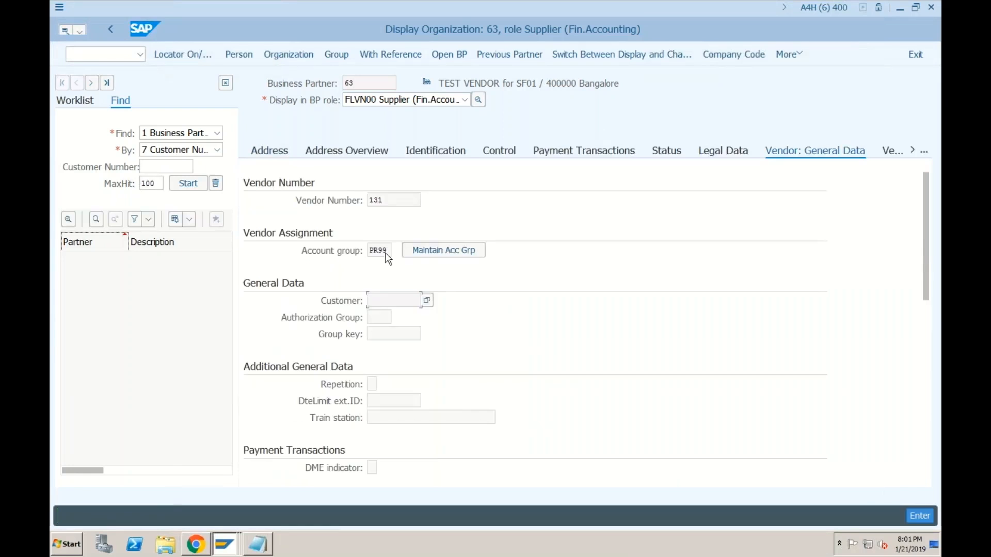
Step: Highlight the account group value and vendor number 131
{"action": "left_click_drag", "start_coordinate": [388, 251], "coordinate": [370, 250]}
{"action": "left_click", "coordinate": [379, 251]}
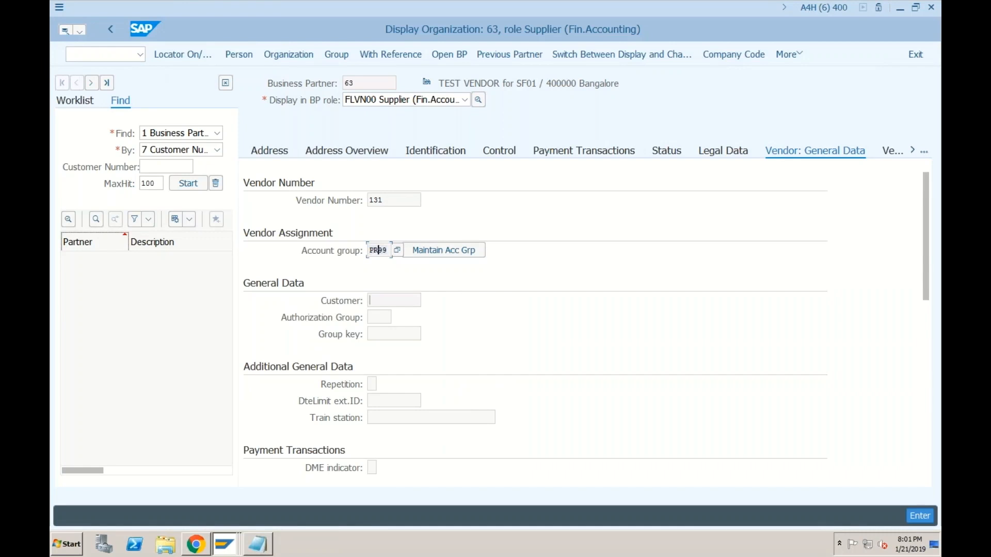
{"action": "double_click", "coordinate": [384, 200]}
{"action": "left_click", "coordinate": [227, 545]}
Step: Return from the BU_PARTNER intervals to the IMG tree and re-expand Cross-Application Components
{"action": "left_click", "coordinate": [211, 500]}
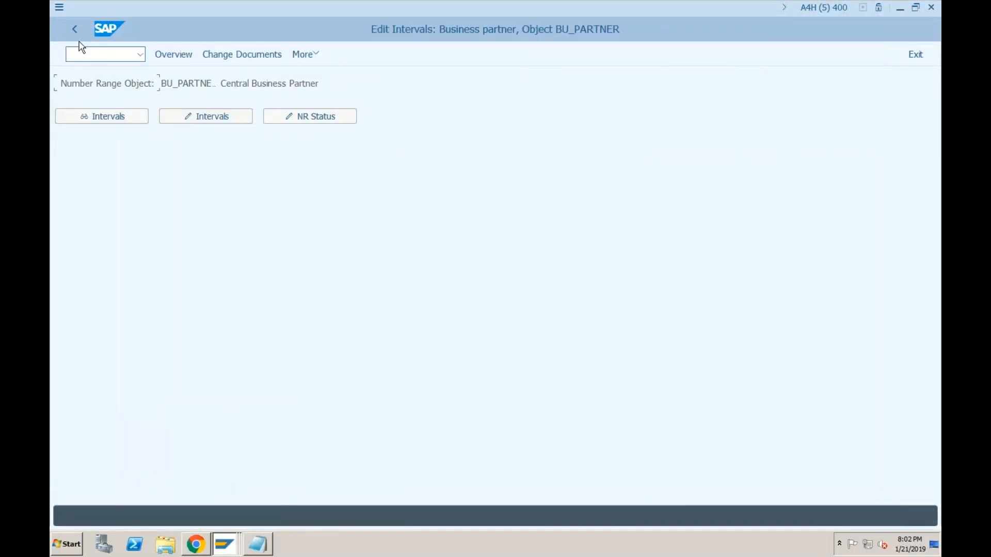
{"action": "left_click", "coordinate": [74, 29]}
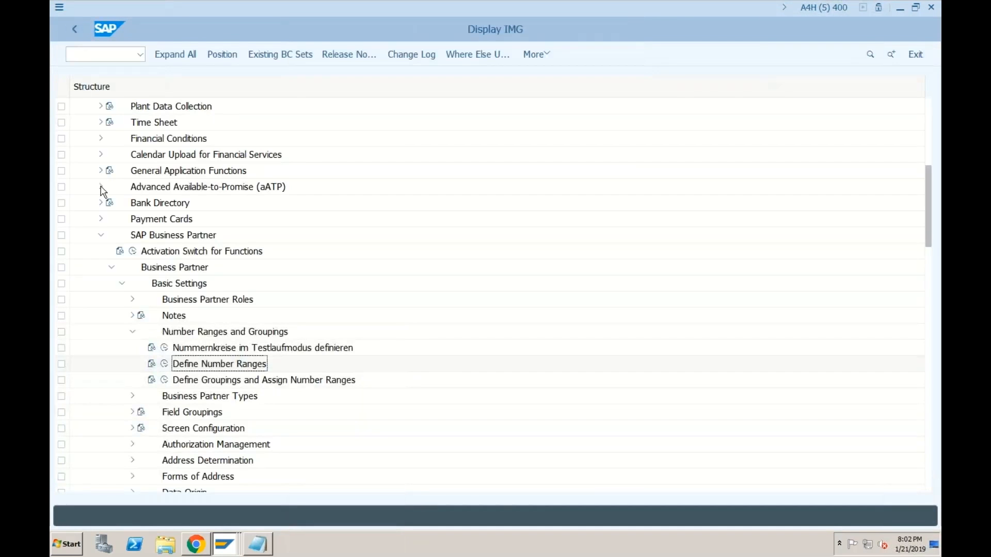
{"action": "left_click", "coordinate": [100, 236]}
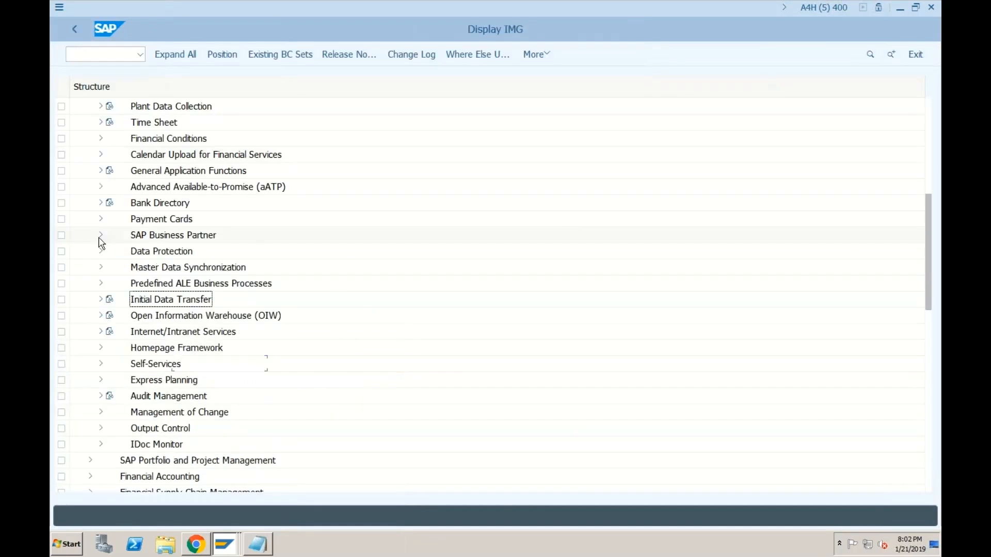
{"action": "left_click", "coordinate": [931, 163]}
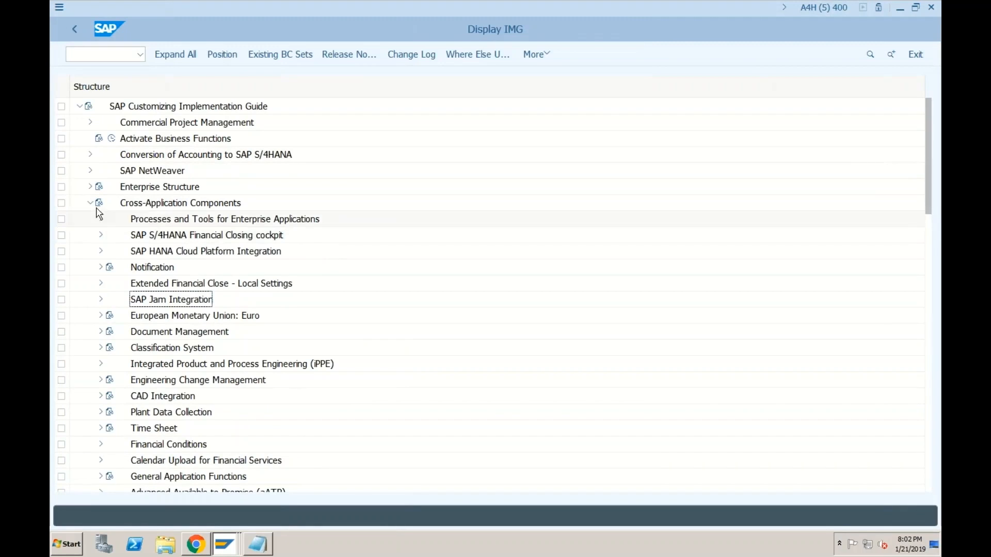
{"action": "left_click", "coordinate": [91, 204]}
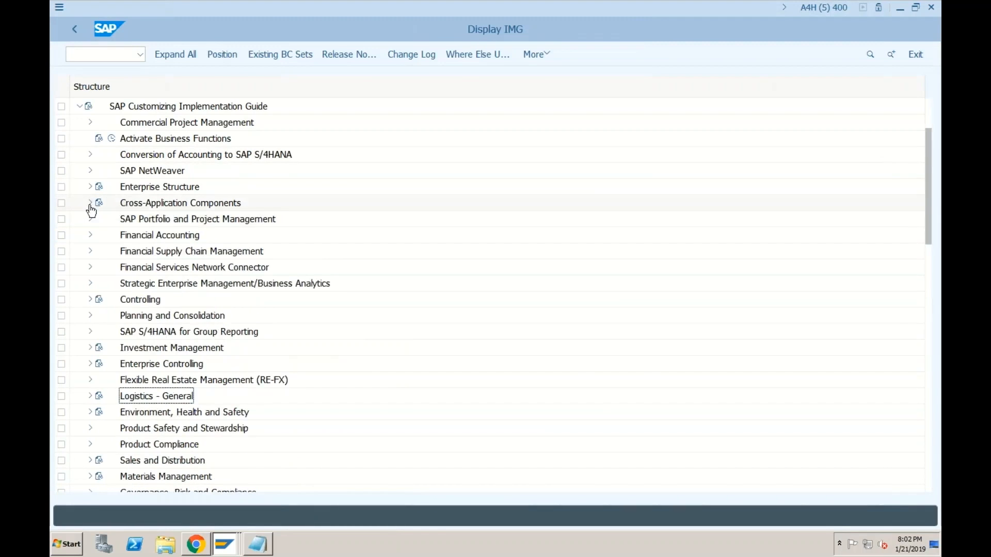
{"action": "left_click", "coordinate": [91, 204]}
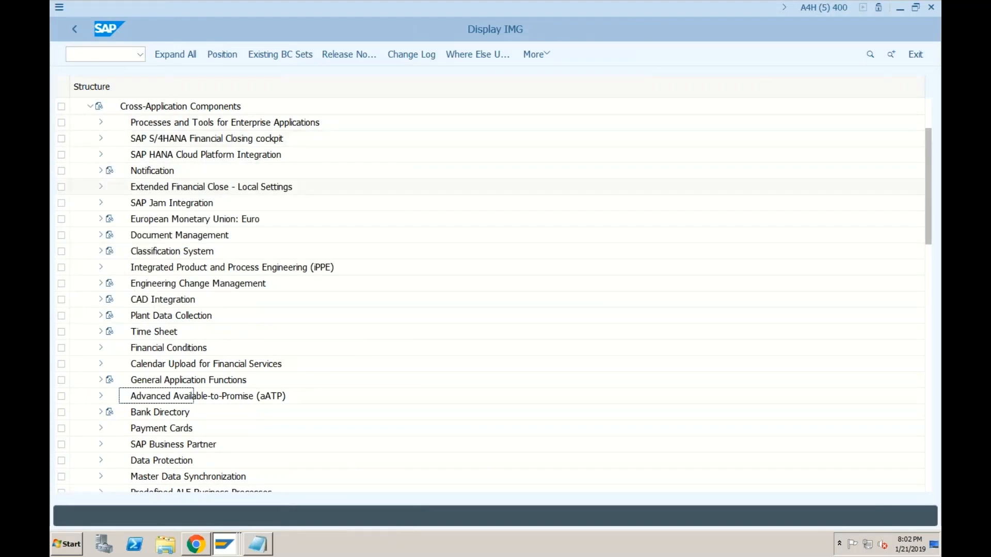
Step: Expand Master Data Synchronization and select Customer/Vendor Integration
{"action": "left_click", "coordinate": [149, 480]}
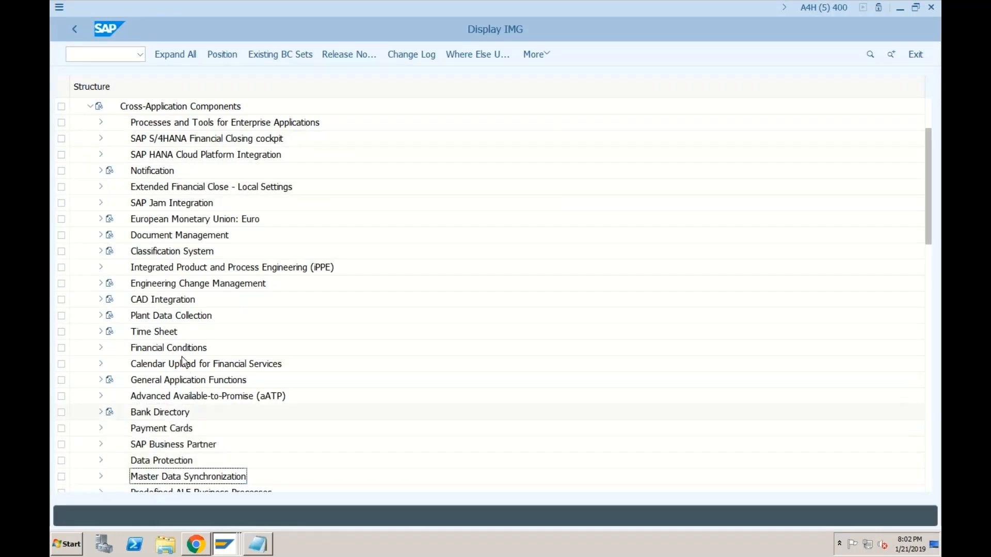
{"action": "scroll", "coordinate": [184, 361], "scroll_direction": "down", "scroll_amount": 4}
{"action": "scroll", "coordinate": [184, 362], "scroll_direction": "down", "scroll_amount": 5}
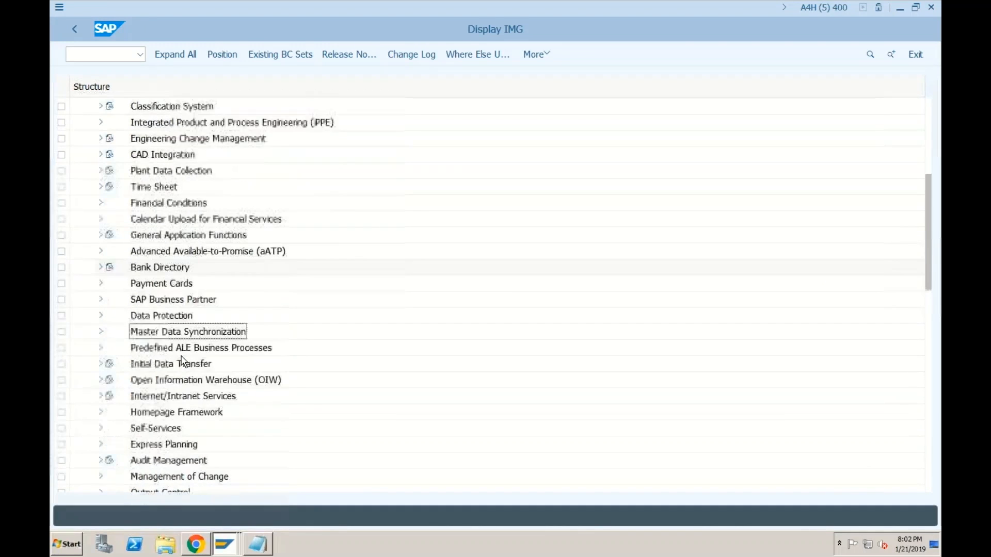
{"action": "left_click", "coordinate": [101, 334]}
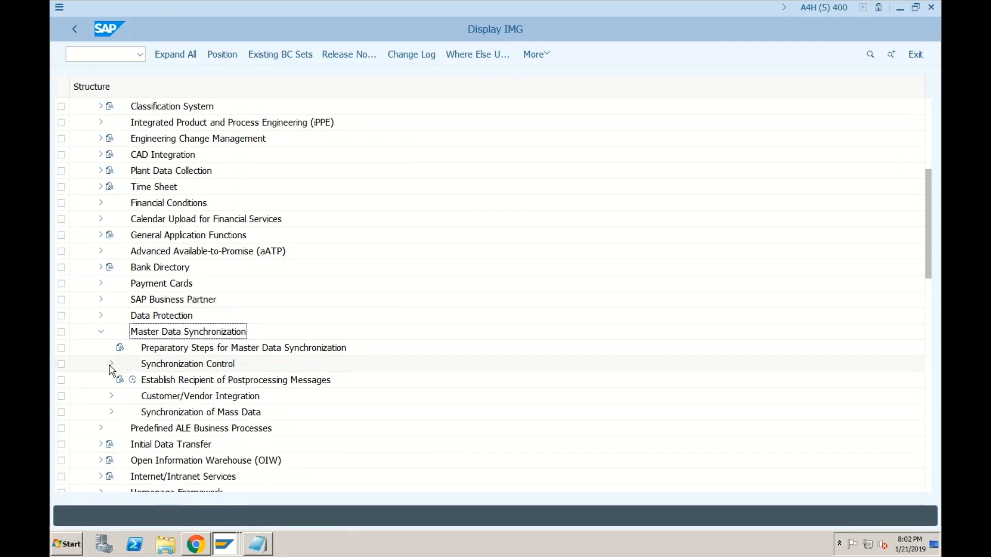
{"action": "left_click", "coordinate": [173, 400]}
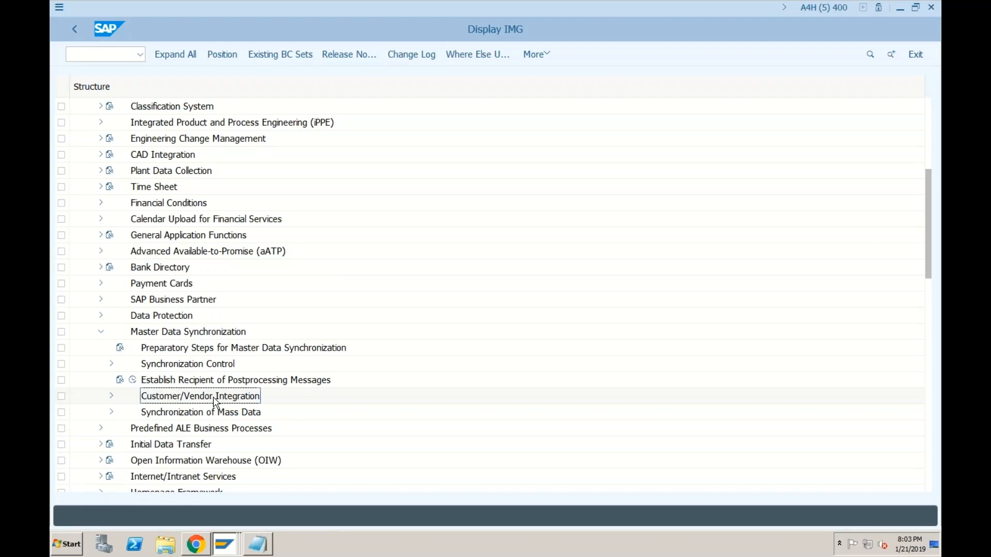
Step: Expand Customer/Vendor Integration > Business Partner Settings > Settings for Vendor Integration
{"action": "left_click", "coordinate": [111, 397]}
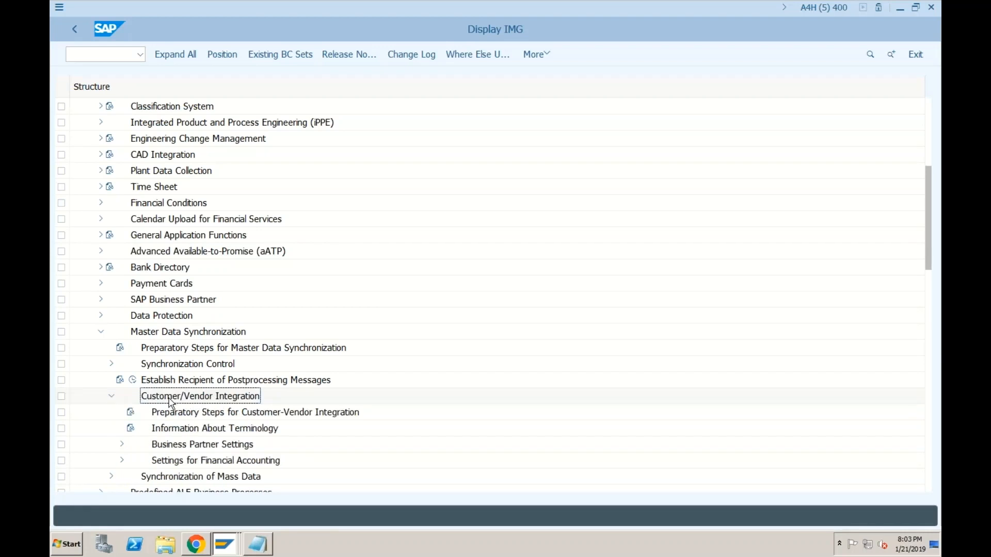
{"action": "left_click", "coordinate": [122, 446]}
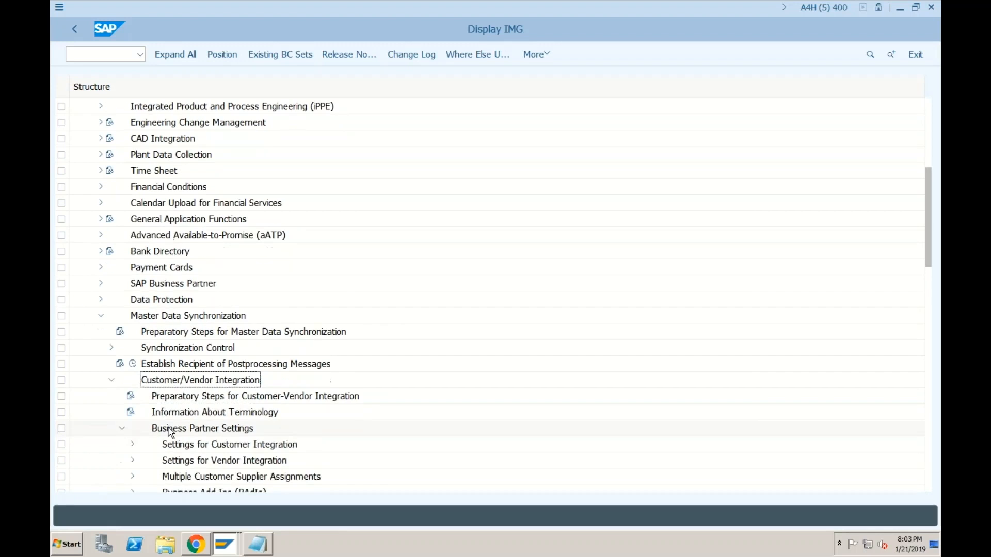
{"action": "left_click", "coordinate": [213, 447]}
{"action": "left_click", "coordinate": [212, 462]}
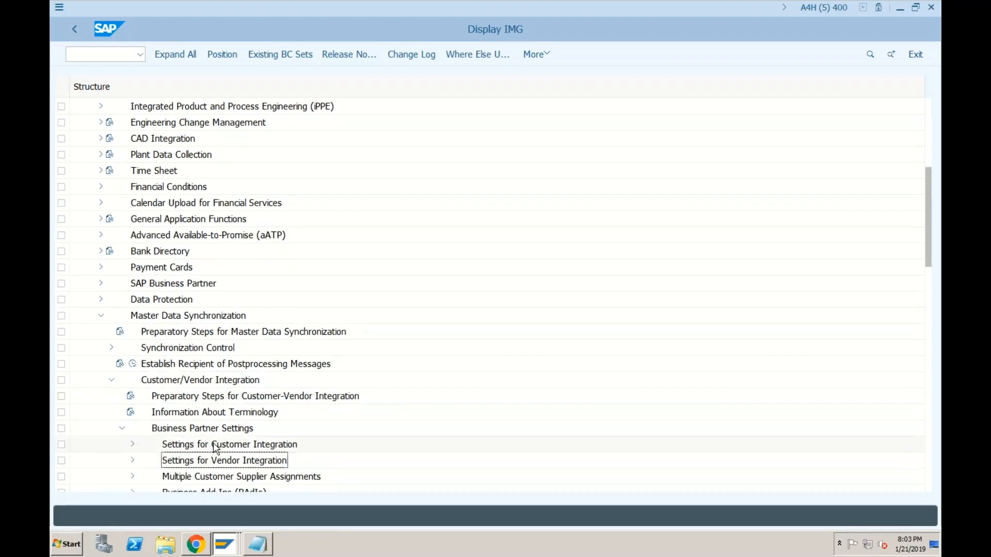
{"action": "left_click", "coordinate": [215, 447]}
{"action": "left_click", "coordinate": [217, 463]}
{"action": "left_click", "coordinate": [133, 461]}
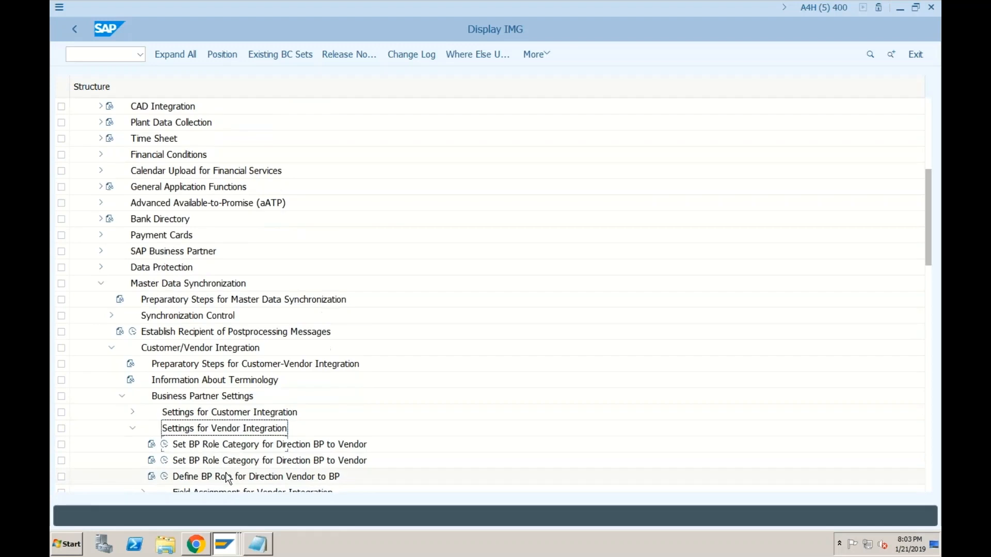
Step: Expand Field Assignment > Assign Keys and run Define Number Assignment for Direction BP to Vendor
{"action": "left_click", "coordinate": [144, 445]}
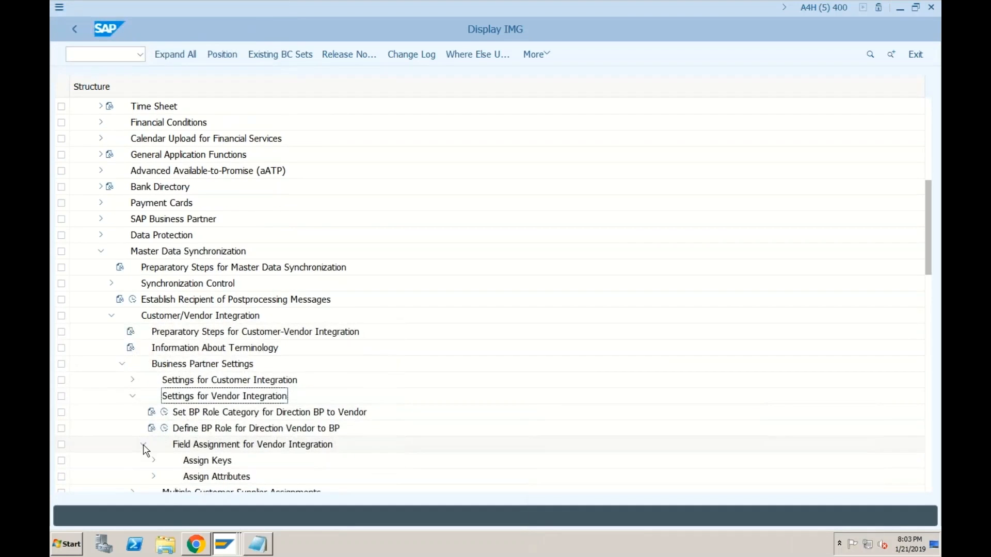
{"action": "left_click", "coordinate": [153, 461]}
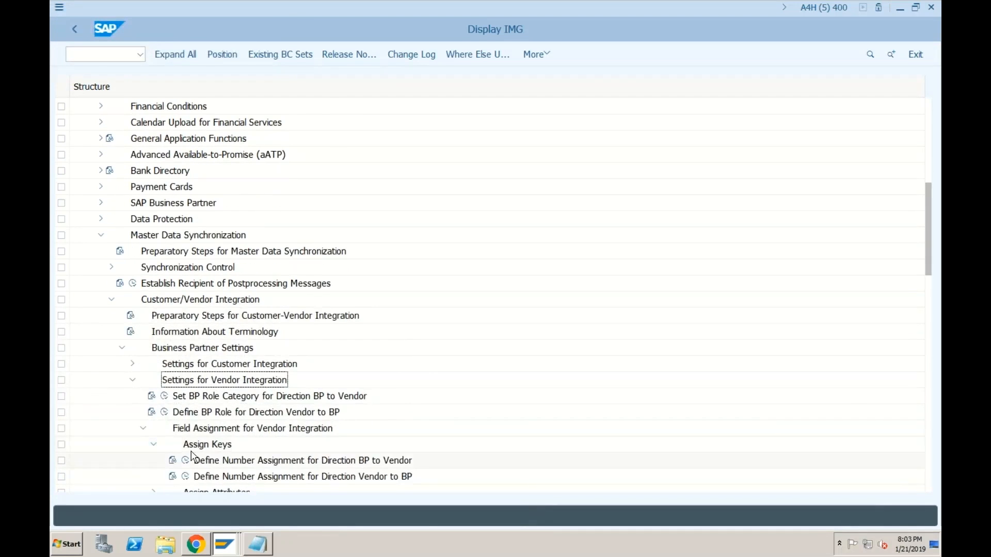
{"action": "left_click", "coordinate": [283, 365]}
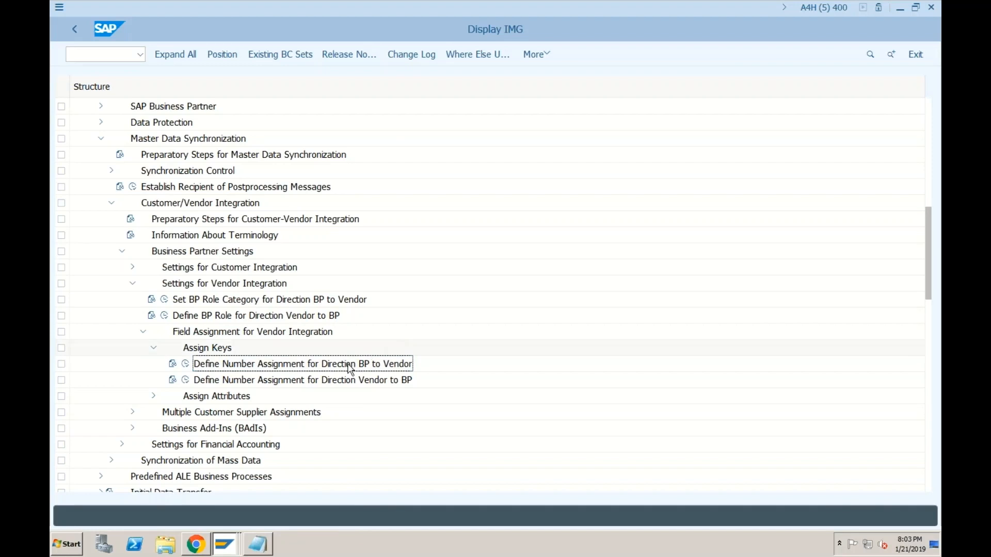
{"action": "left_click", "coordinate": [185, 364]}
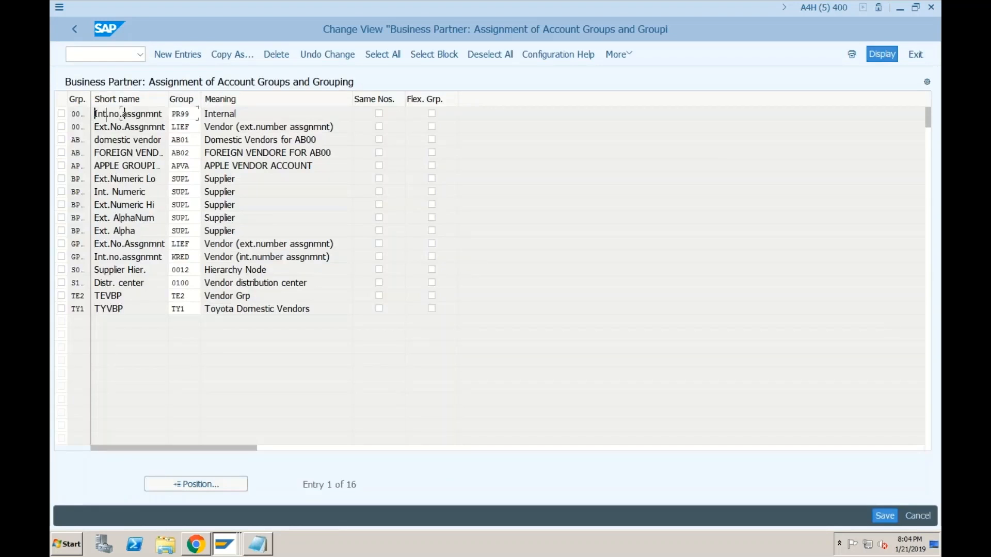
Step: Inspect grouping 0001's account group cells, then switch back to business partner 63's supplier display
{"action": "left_click", "coordinate": [106, 114]}
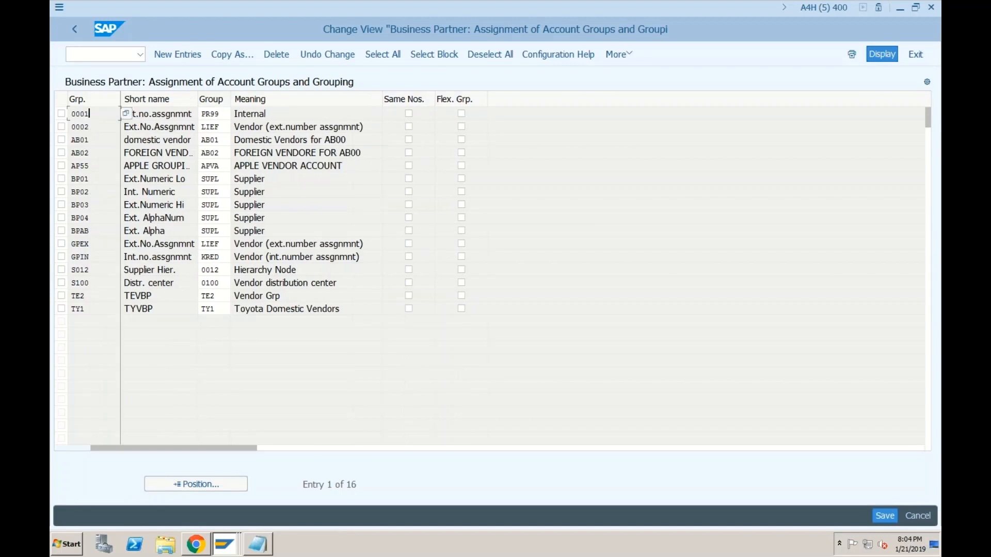
{"action": "key", "text": "Tab"}
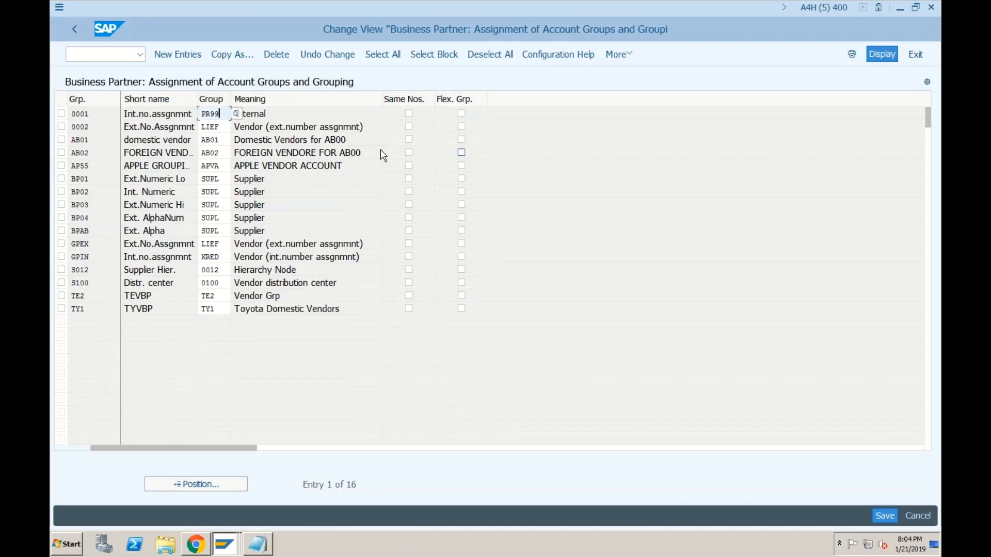
{"action": "left_click_drag", "start_coordinate": [90, 114], "coordinate": [68, 114]}
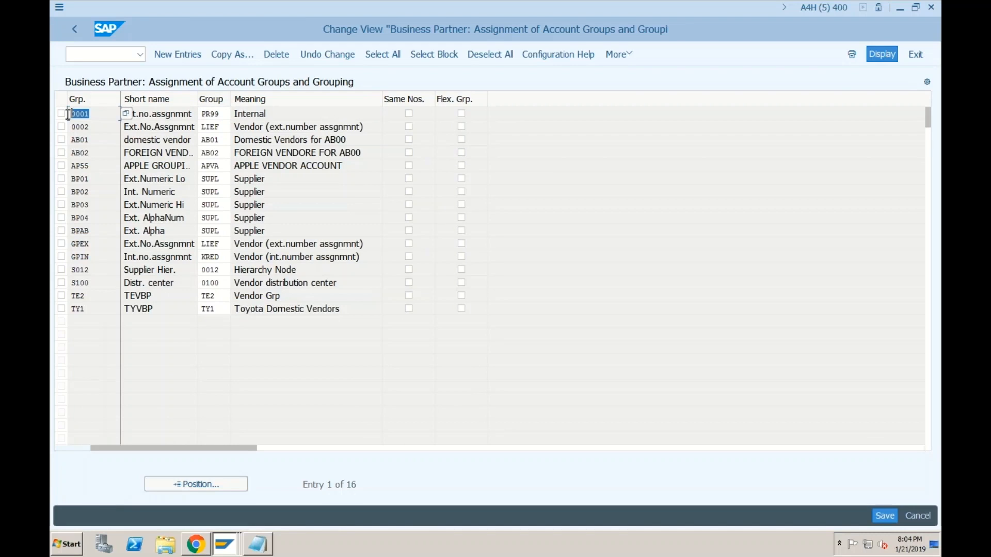
{"action": "key", "text": "Tab"}
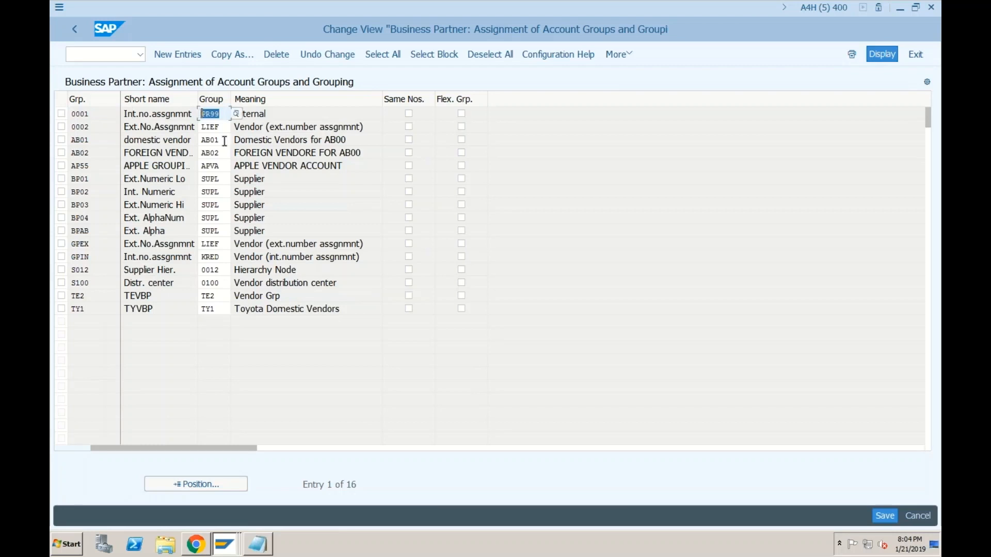
{"action": "left_click", "coordinate": [227, 540]}
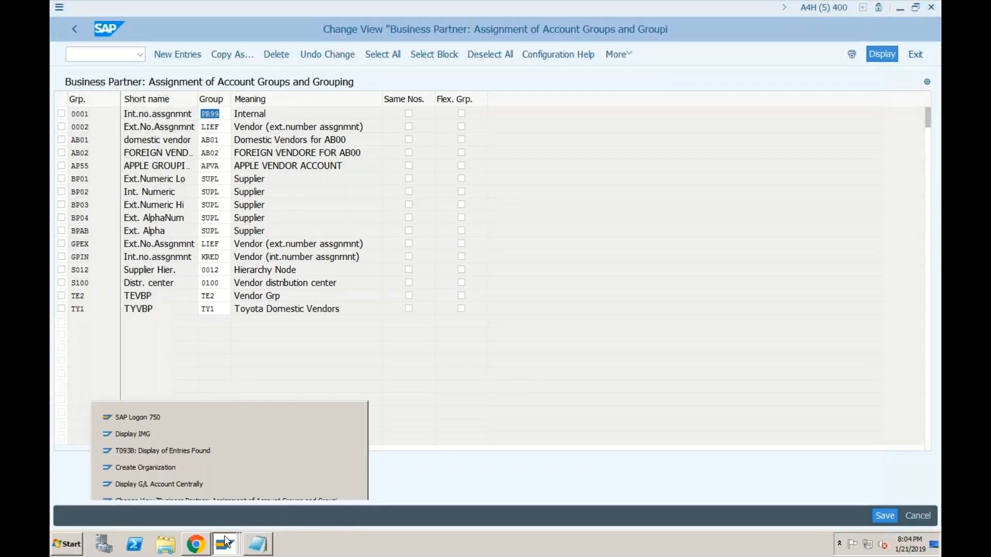
{"action": "left_click", "coordinate": [199, 518]}
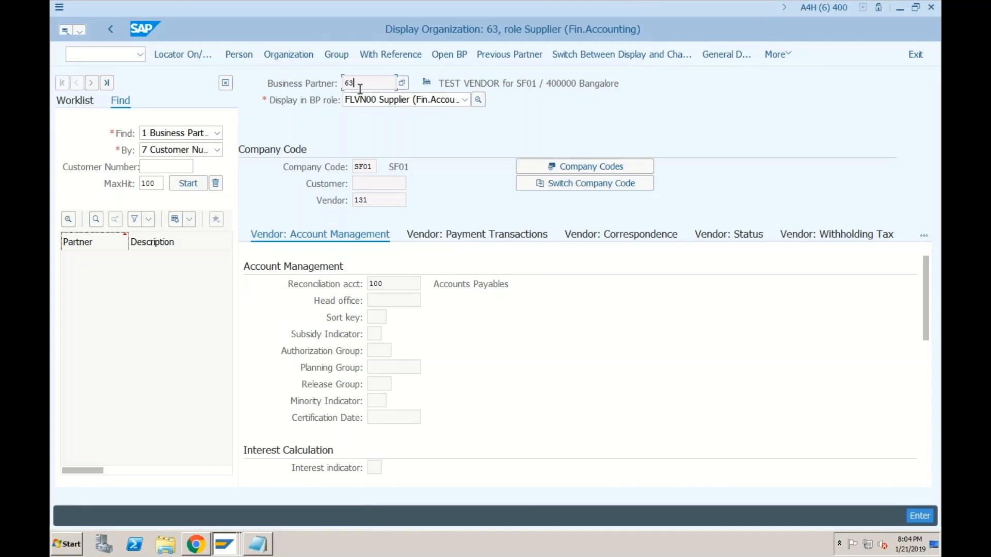
Step: Show that business partner 63 is linked to vendor number 131, then return to the grouping assignment table
{"action": "left_click", "coordinate": [369, 200]}
{"action": "left_click", "coordinate": [365, 84]}
{"action": "left_click", "coordinate": [382, 200]}
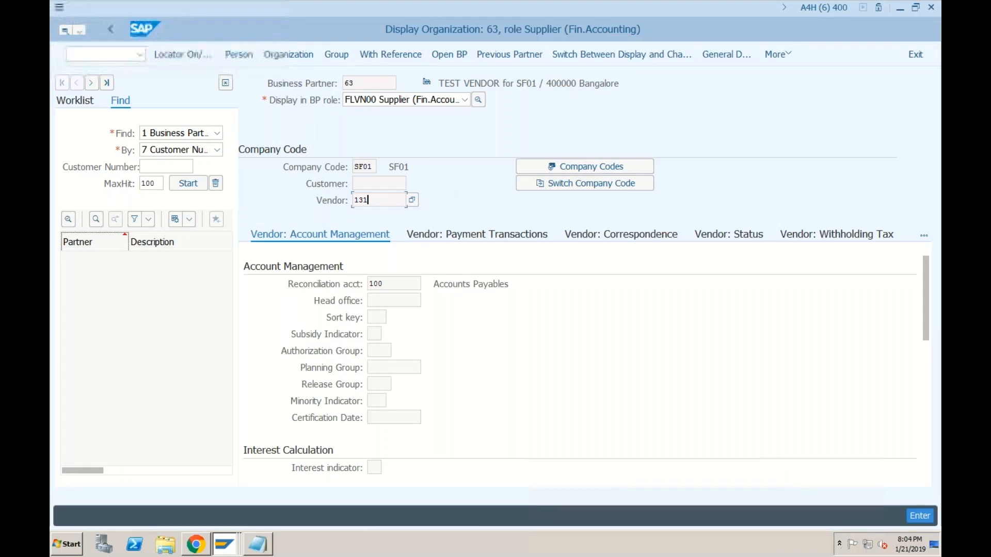
{"action": "left_click", "coordinate": [355, 91]}
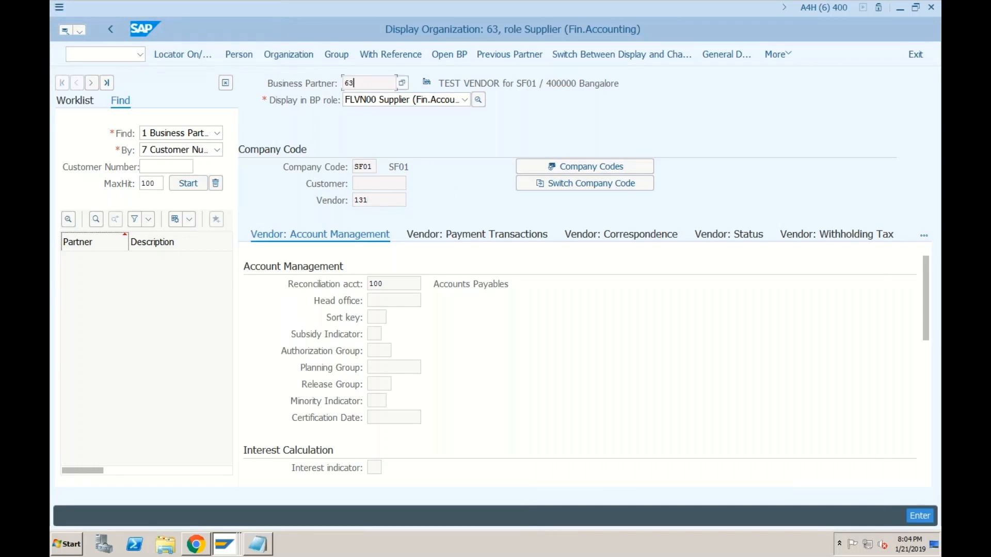
{"action": "left_click", "coordinate": [373, 194]}
{"action": "left_click", "coordinate": [361, 83]}
{"action": "left_click", "coordinate": [365, 185]}
{"action": "left_click", "coordinate": [372, 199]}
{"action": "left_click", "coordinate": [231, 550]}
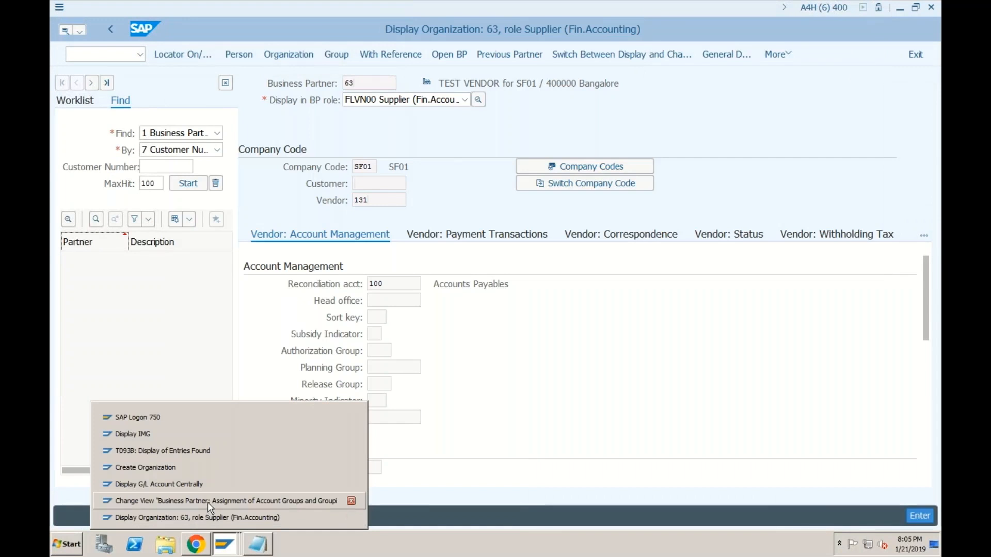
{"action": "left_click", "coordinate": [208, 503]}
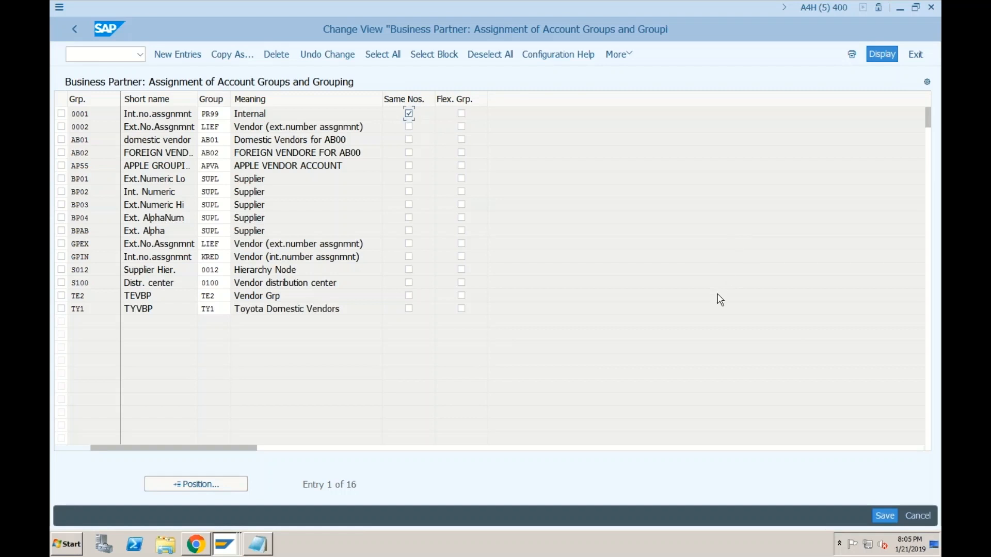
Step: Save grouping 0001 with Same Nos. for account group PR99; SAP rejects the differing number ranges
{"action": "left_click", "coordinate": [886, 514]}
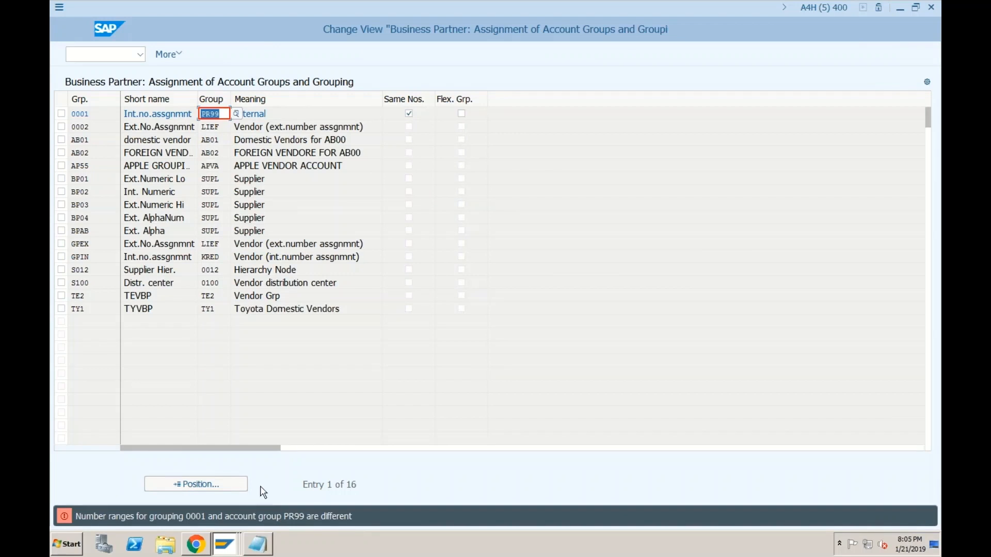
{"action": "left_click", "coordinate": [87, 115]}
Step: Review the Notepad notes on vendor master segments and return to the SAP grouping table
{"action": "left_click", "coordinate": [227, 548]}
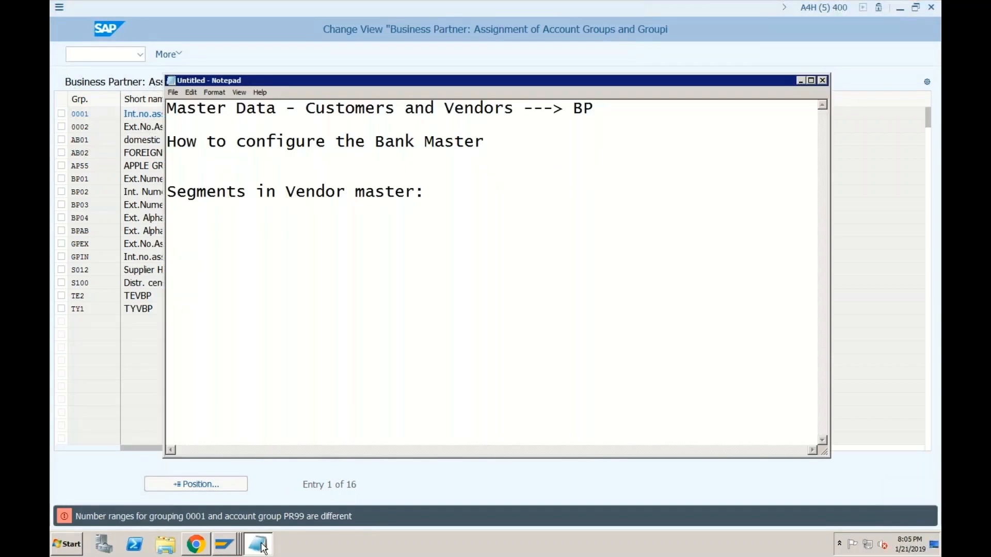
{"action": "left_click", "coordinate": [227, 551]}
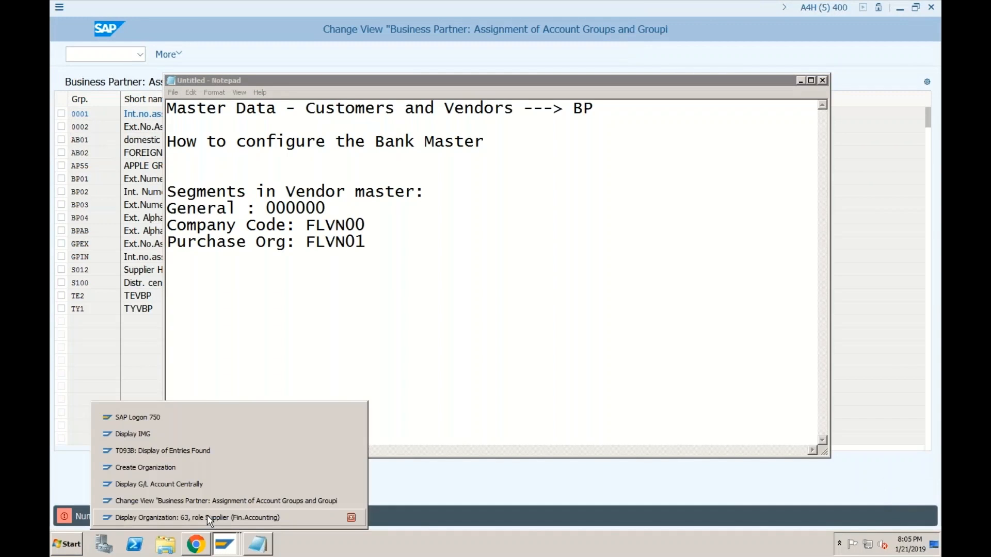
{"action": "left_click", "coordinate": [181, 501]}
Step: Cancel editing the grouping table, discard the unsaved change, and go back to the IMG
{"action": "left_click", "coordinate": [175, 55]}
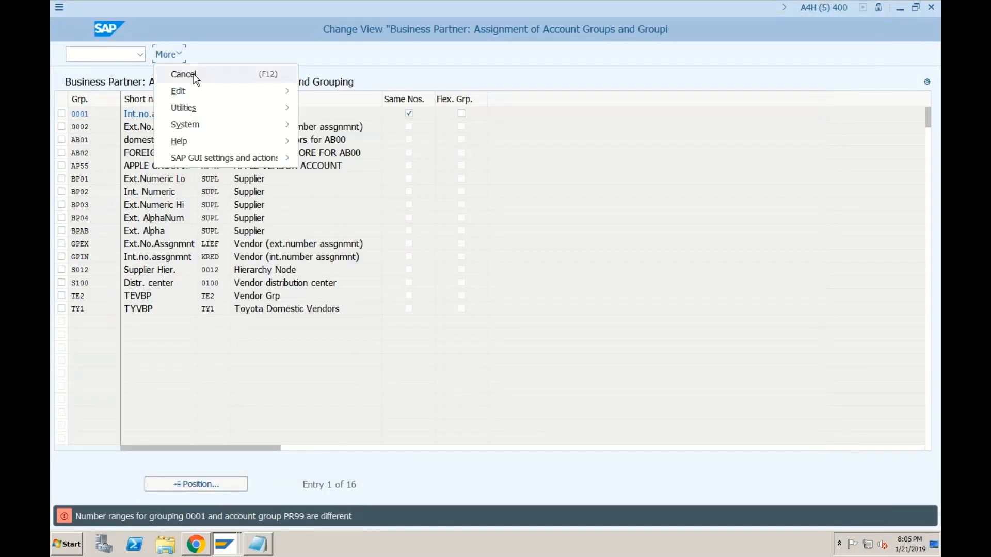
{"action": "left_click", "coordinate": [184, 74]}
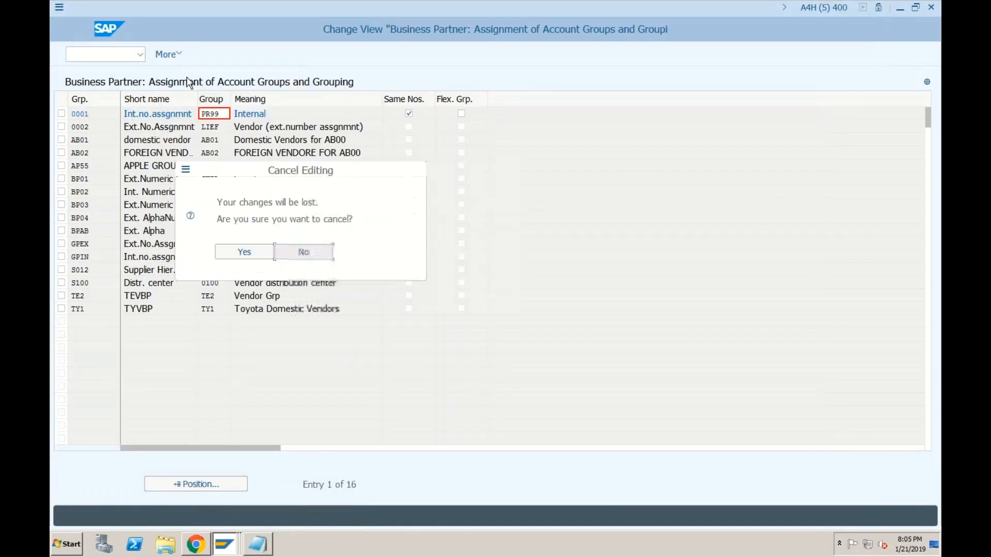
{"action": "left_click", "coordinate": [241, 251]}
{"action": "left_click", "coordinate": [77, 30]}
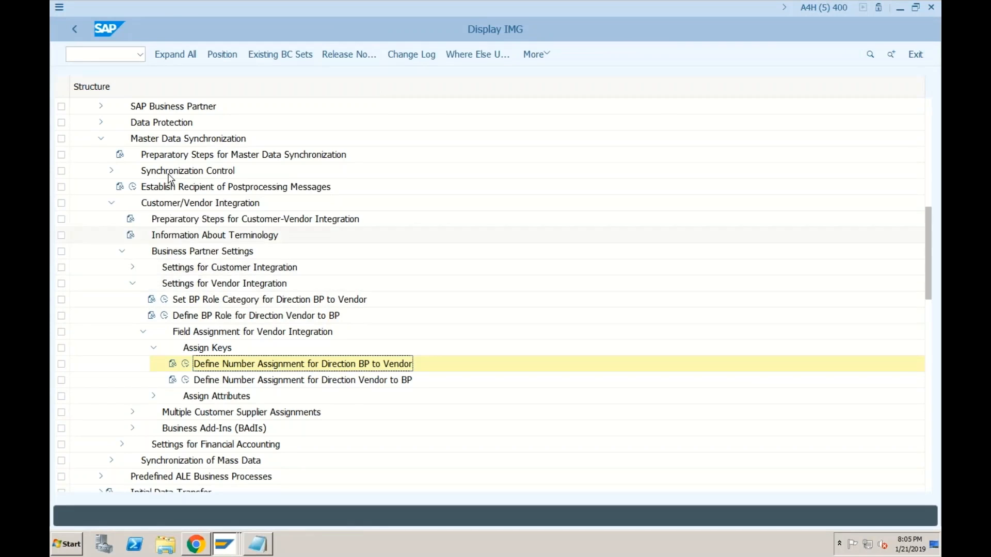
{"action": "left_click", "coordinate": [102, 107]}
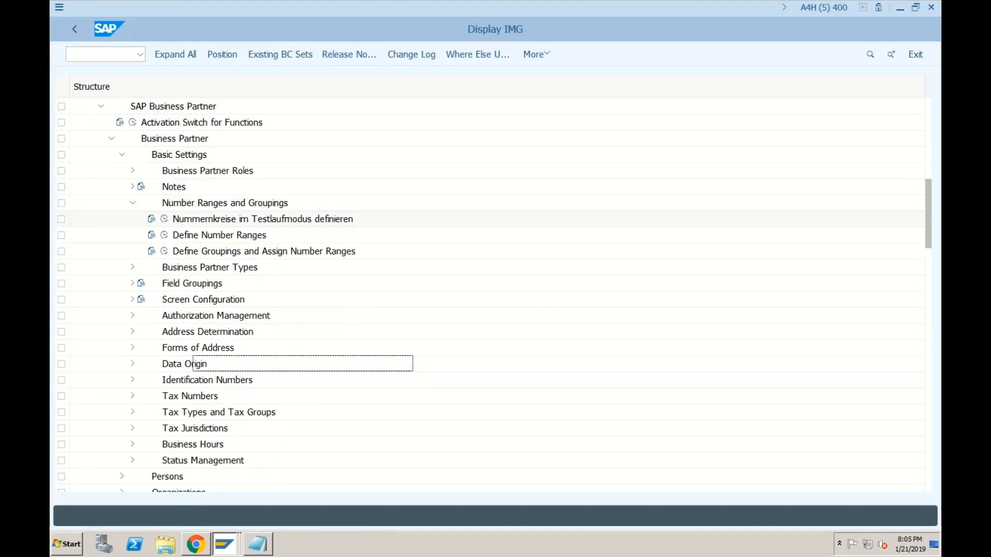
{"action": "left_click", "coordinate": [164, 236]}
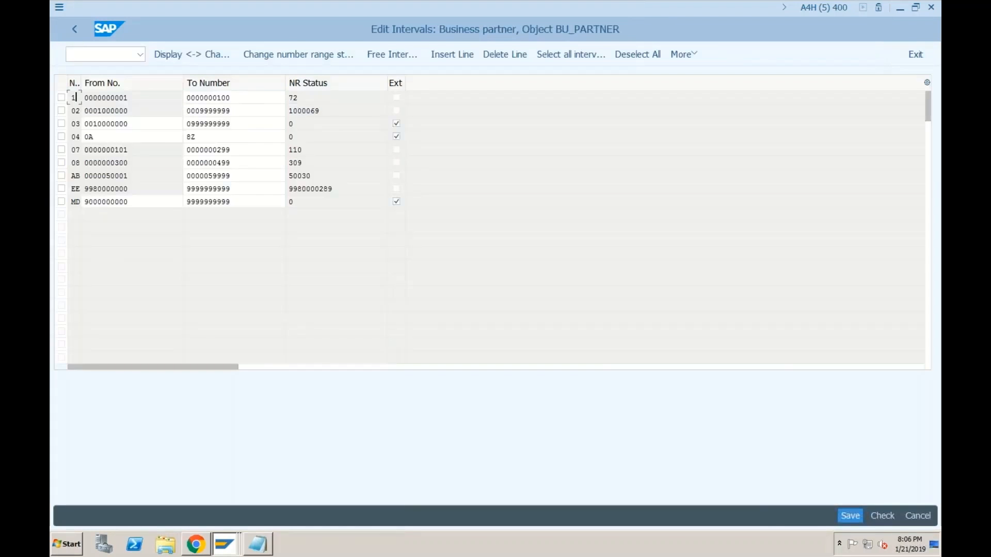
{"action": "left_click", "coordinate": [230, 97]}
{"action": "left_click", "coordinate": [129, 97]}
{"action": "left_click", "coordinate": [237, 100]}
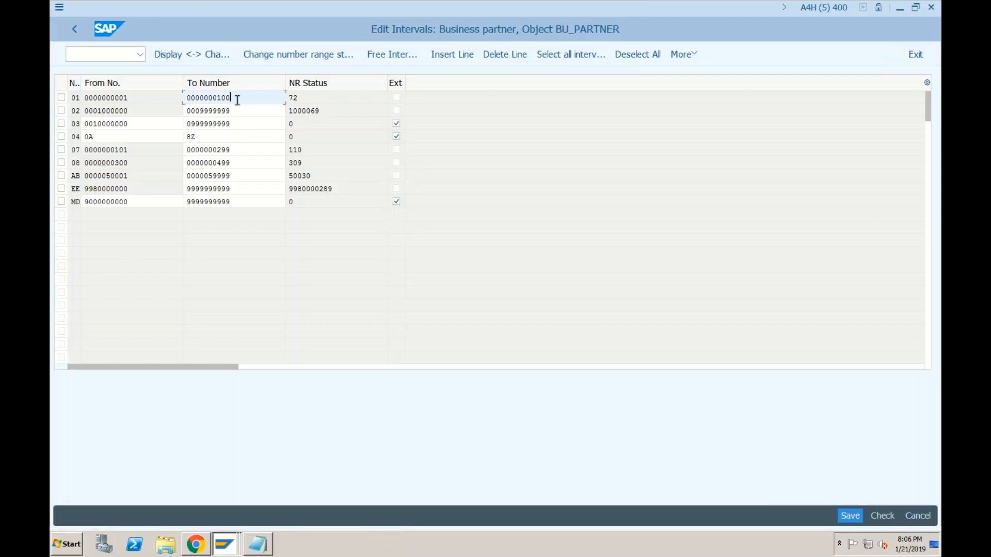
Step: Leave the BP intervals back to the IMG tree and collapse Cross-Application Components
{"action": "left_click", "coordinate": [75, 30]}
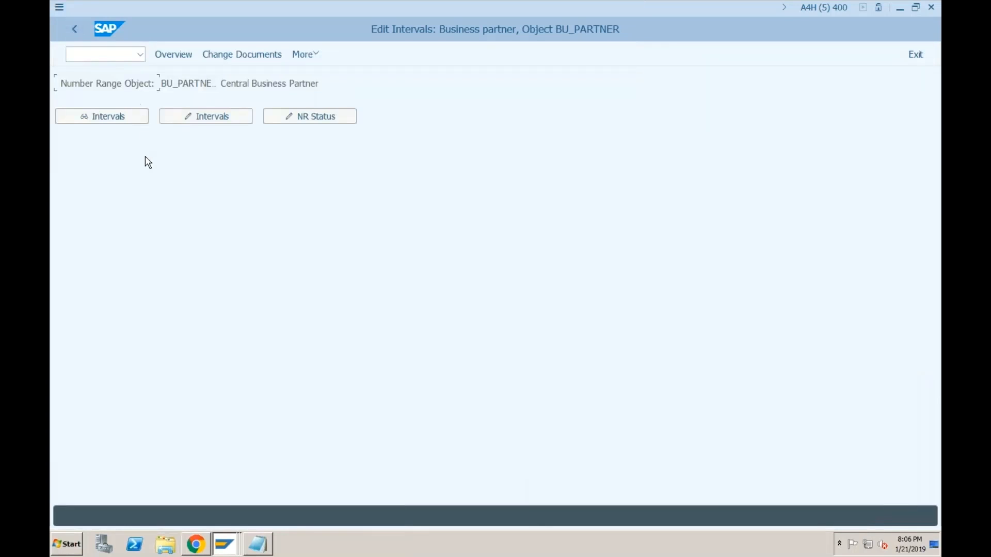
{"action": "left_click", "coordinate": [79, 29]}
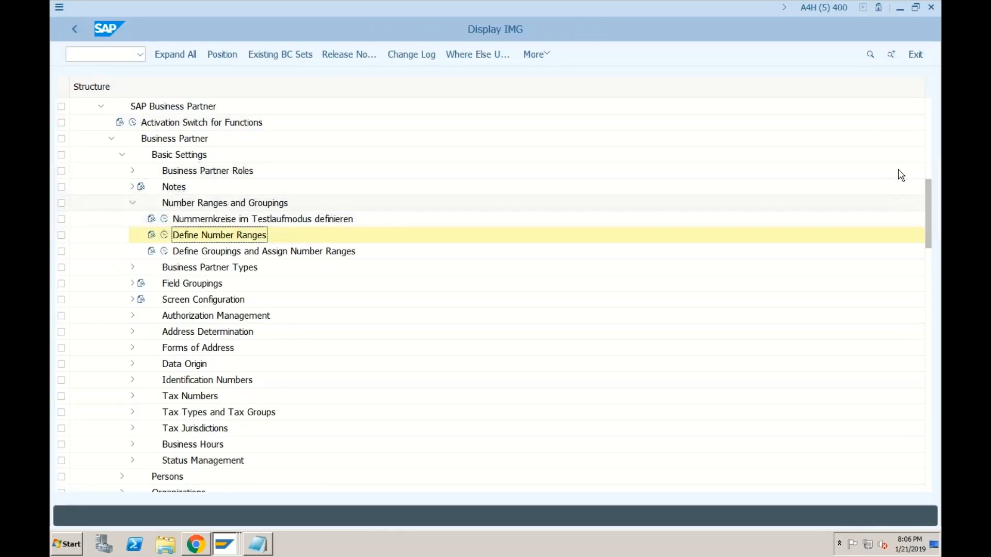
{"action": "left_click", "coordinate": [929, 157]}
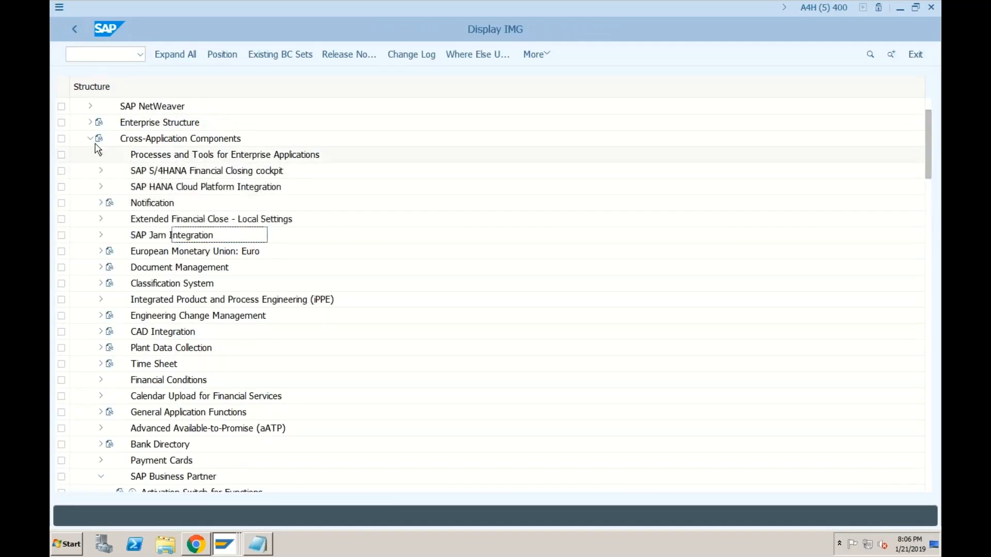
{"action": "left_click", "coordinate": [89, 141]}
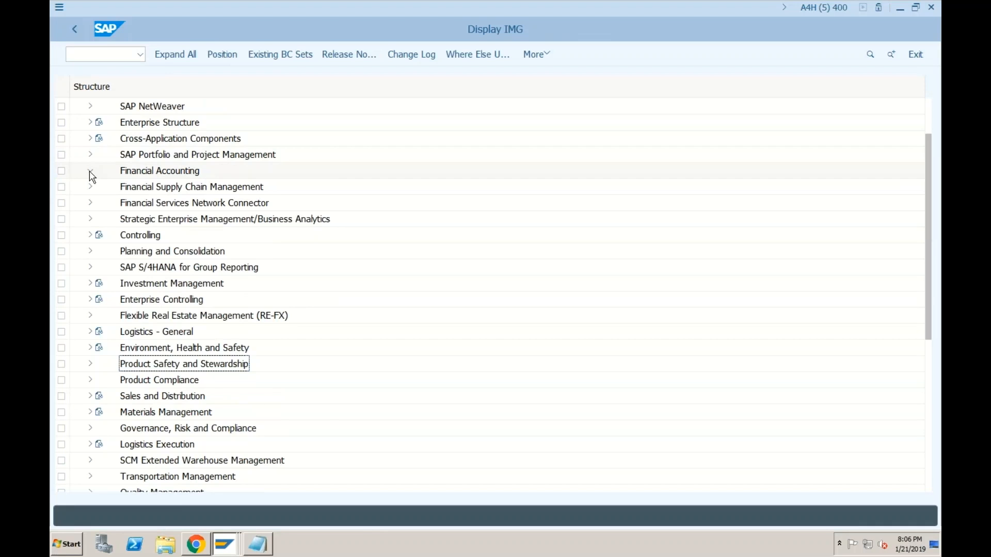
Step: Expand Financial Accounting > AR/AP > Vendor Accounts > Master Data > Preparations for Creating Vendor Master Data
{"action": "left_click", "coordinate": [90, 171]}
{"action": "left_click", "coordinate": [101, 219]}
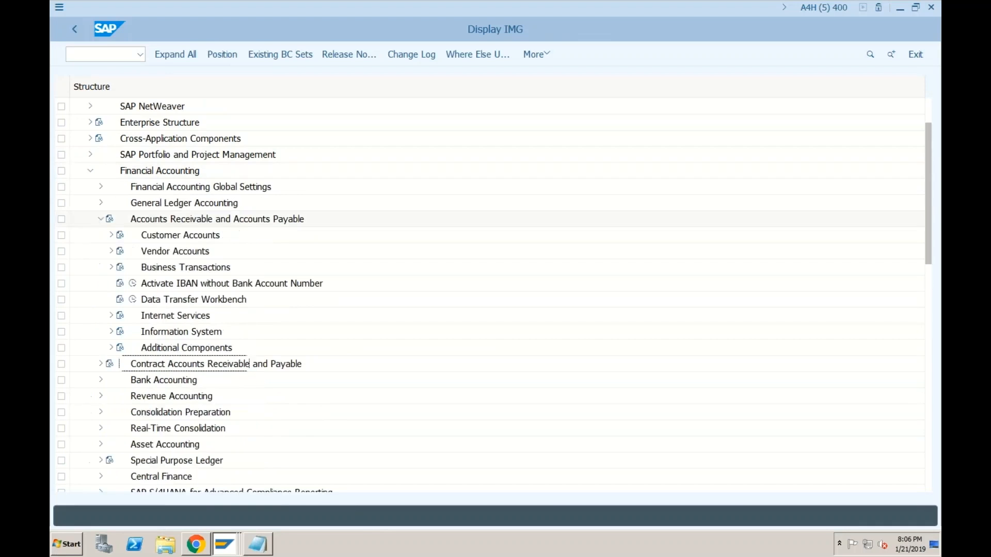
{"action": "left_click", "coordinate": [110, 251]}
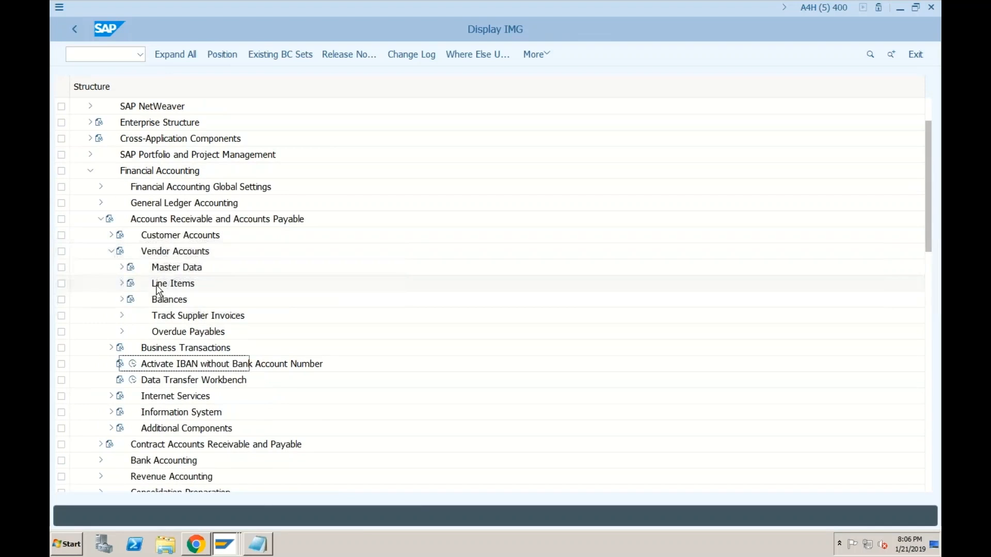
{"action": "left_click", "coordinate": [121, 268]}
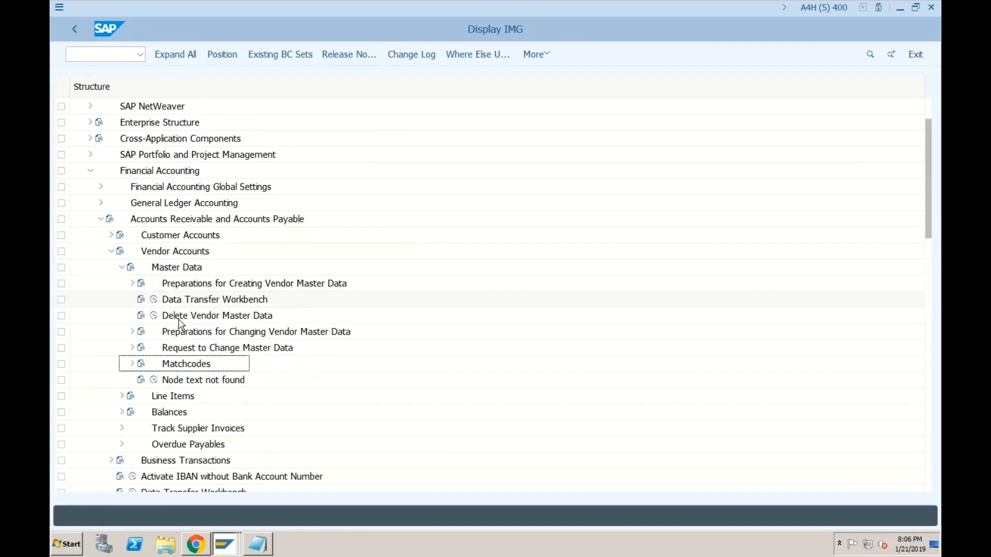
{"action": "left_click", "coordinate": [131, 284]}
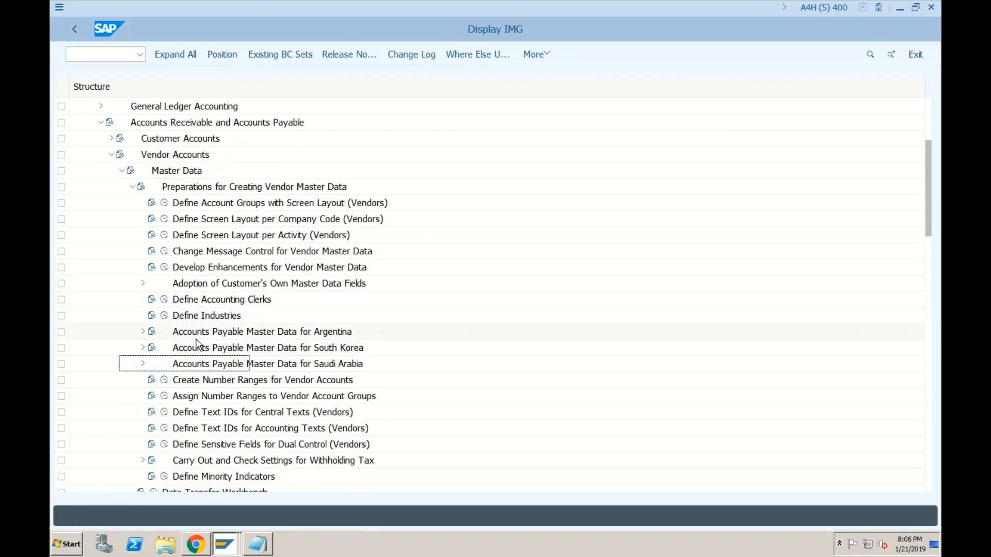
{"action": "left_click", "coordinate": [164, 395]}
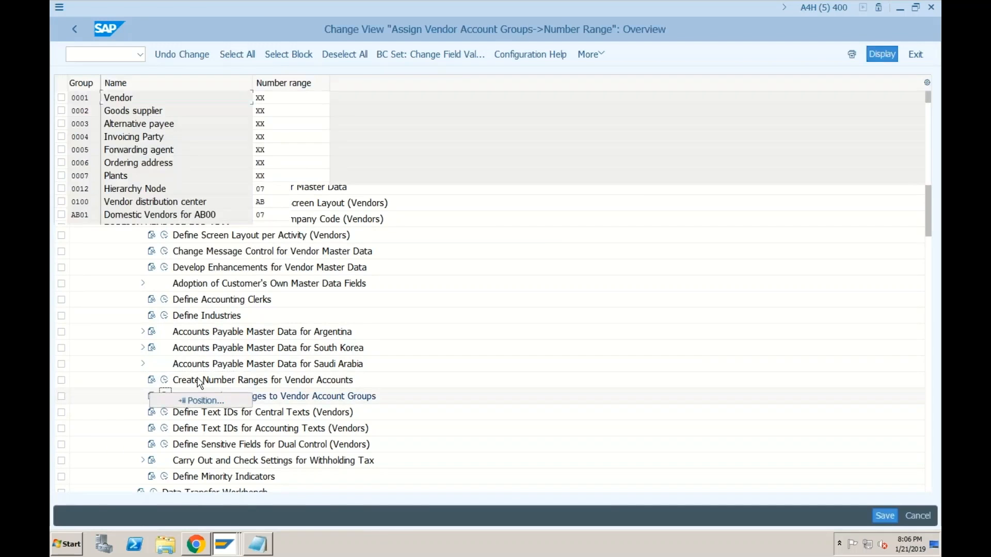
{"action": "left_click", "coordinate": [208, 402]}
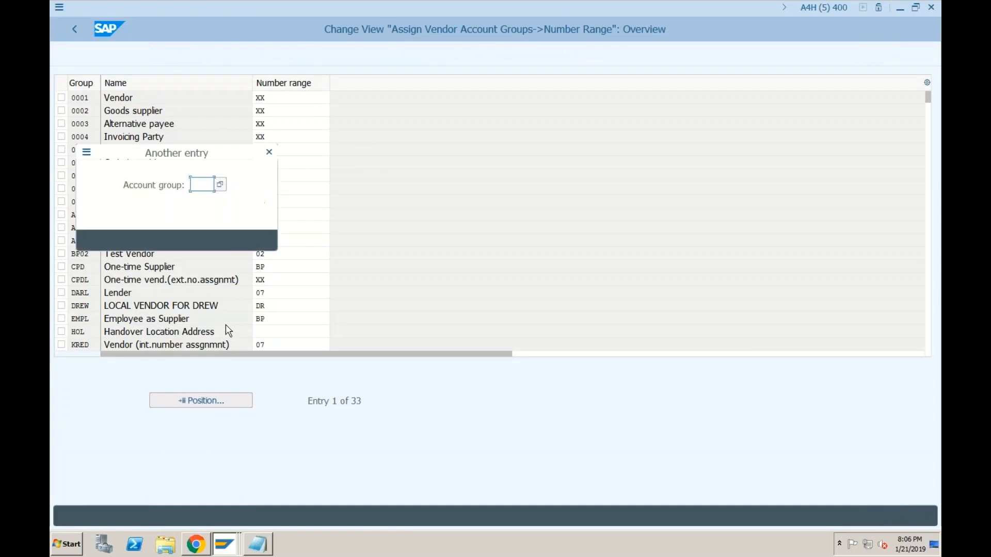
{"action": "type", "text": "pr99"}
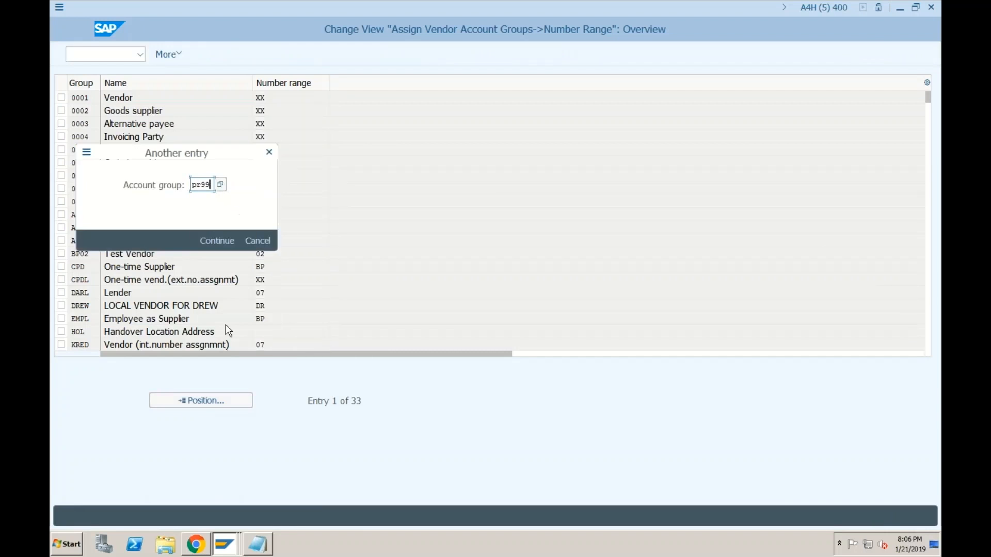
{"action": "key", "text": "Return"}
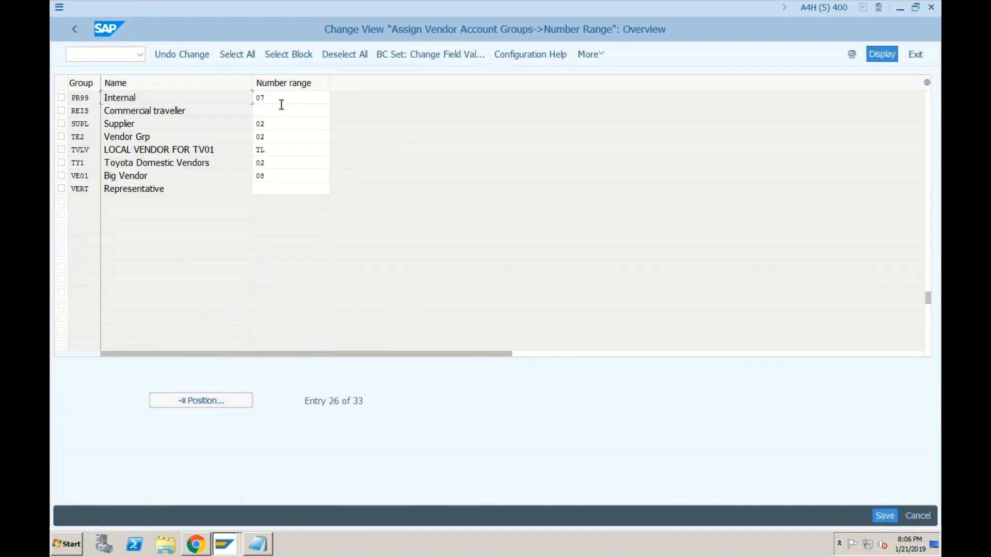
{"action": "left_click", "coordinate": [75, 30]}
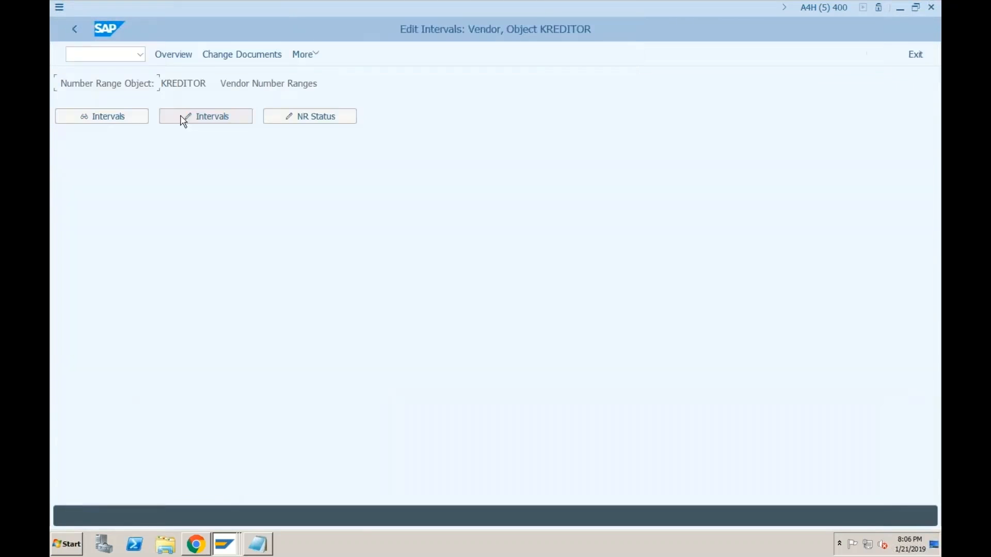
{"action": "left_click", "coordinate": [181, 117]}
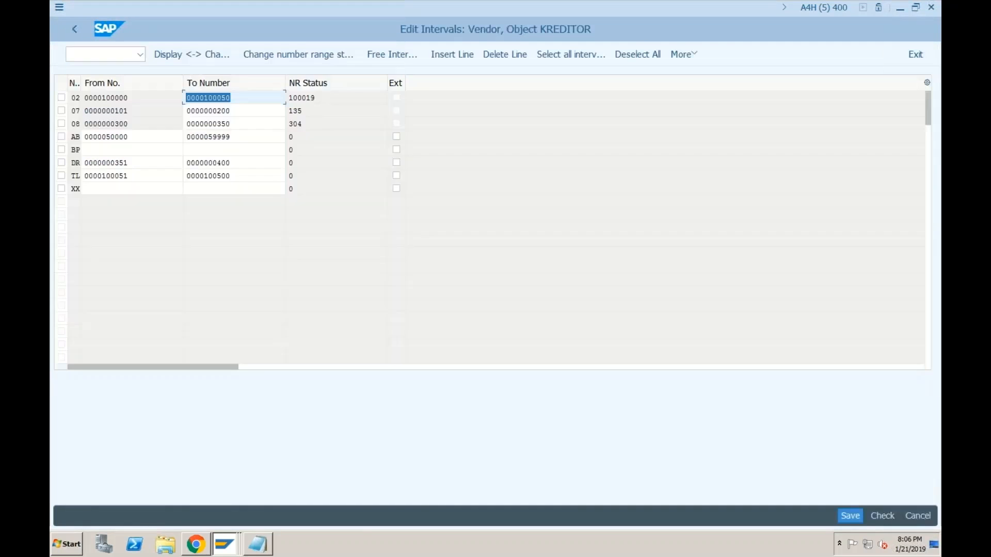
{"action": "left_click", "coordinate": [131, 111]}
{"action": "left_click", "coordinate": [232, 111]}
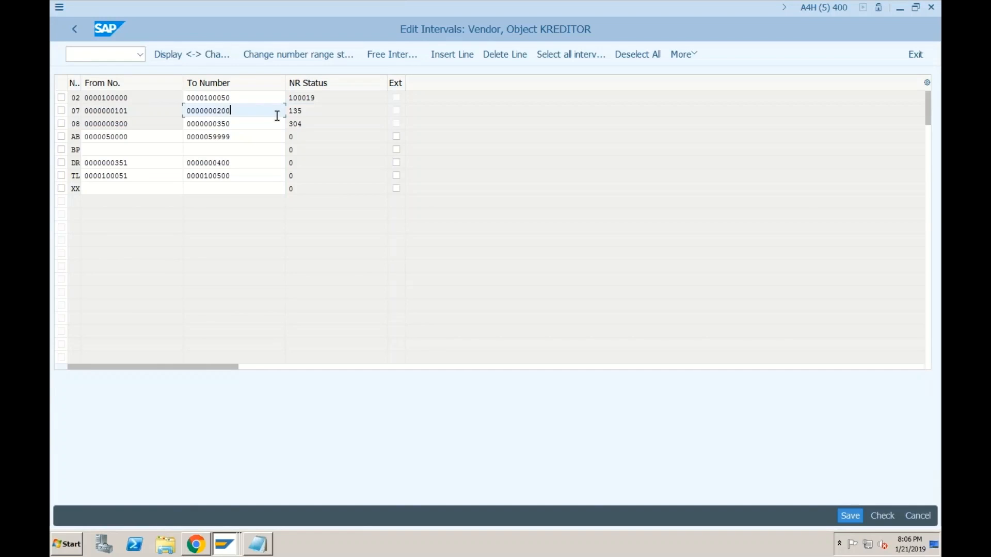
{"action": "left_click", "coordinate": [124, 111]}
{"action": "left_click", "coordinate": [226, 111]}
{"action": "left_click", "coordinate": [130, 111]}
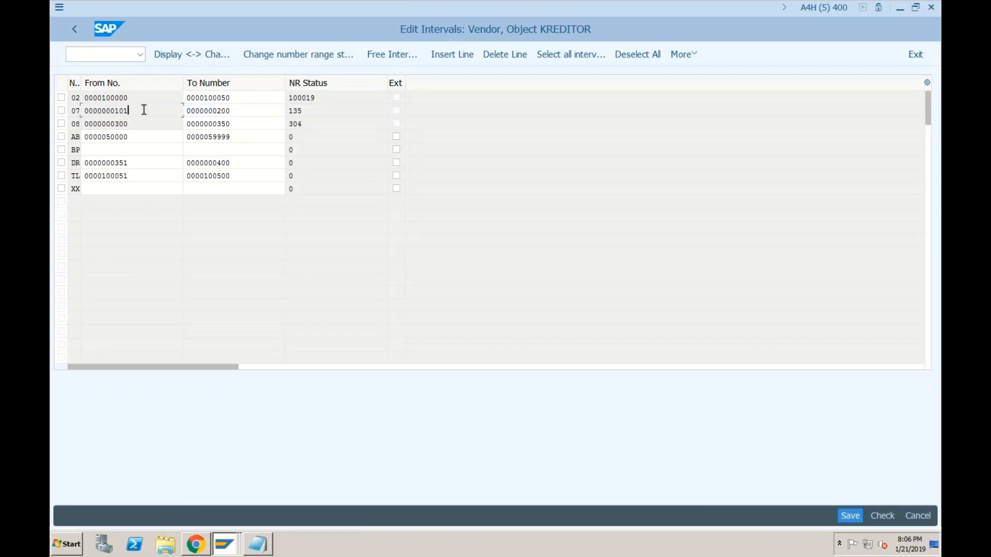
{"action": "left_click_drag", "start_coordinate": [144, 110], "coordinate": [83, 110]}
{"action": "left_click_drag", "start_coordinate": [231, 111], "coordinate": [180, 111]}
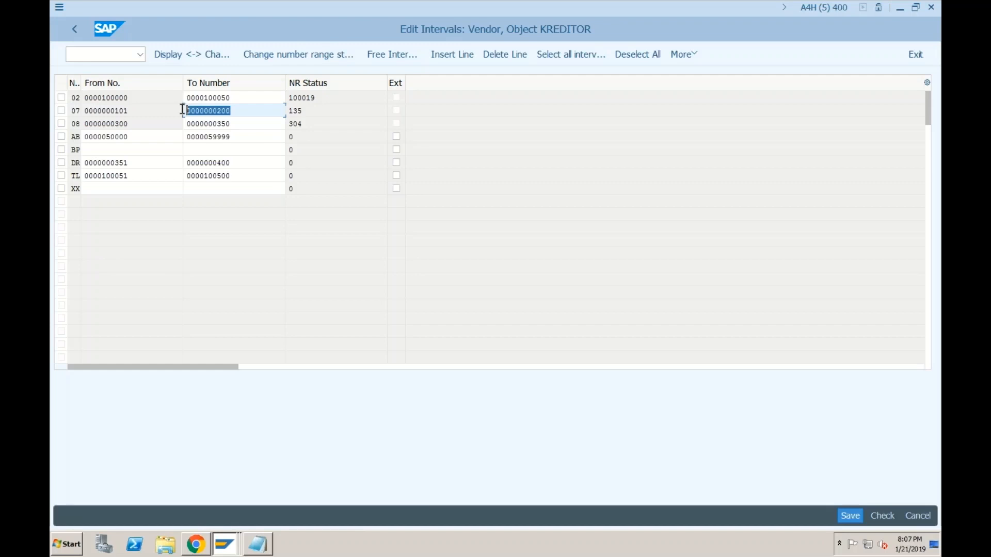
{"action": "left_click", "coordinate": [251, 106]}
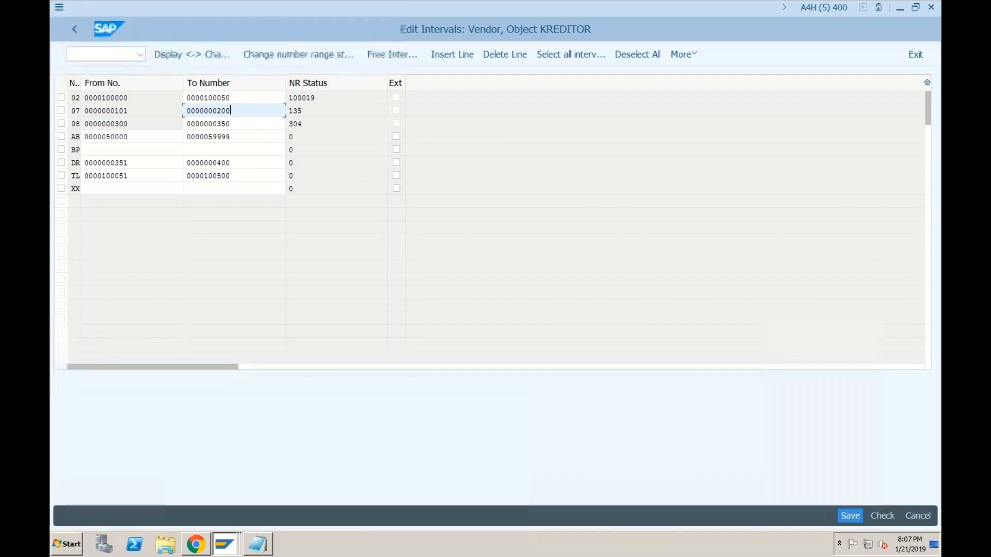
{"action": "left_click", "coordinate": [263, 544]}
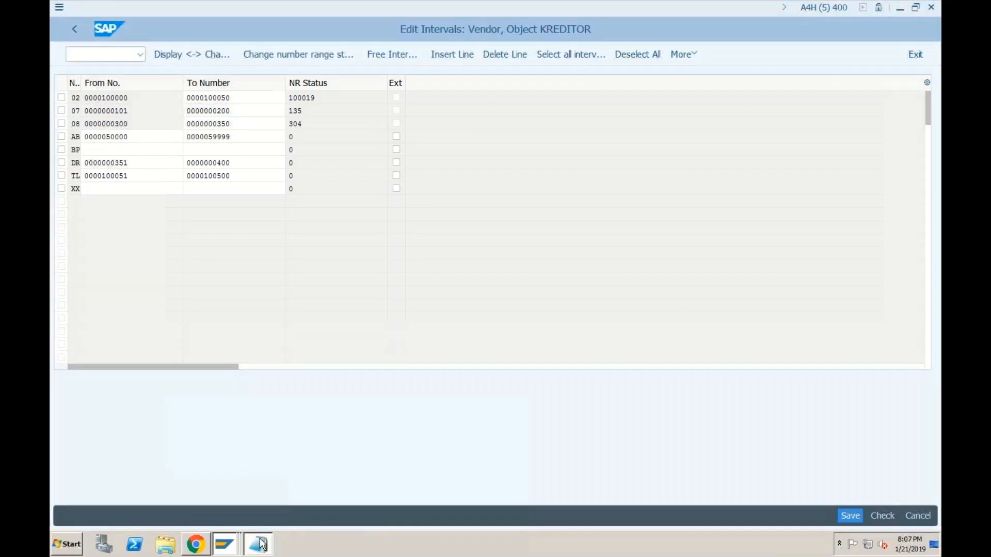
Step: Add a 'Vendor Account Groups' heading listing '1. Domestic Vendors' and '2. Foreign Vendors' to the notes
{"action": "left_click", "coordinate": [376, 250]}
{"action": "key", "text": "Return"}
{"action": "key", "text": "Return"}
{"action": "key", "text": "Return"}
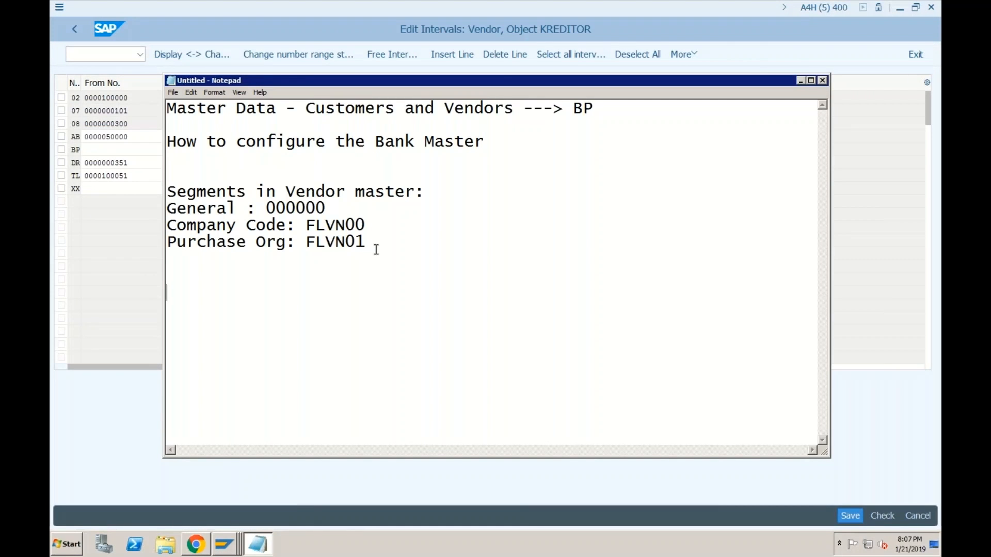
{"action": "type", "text": "Vendor A"}
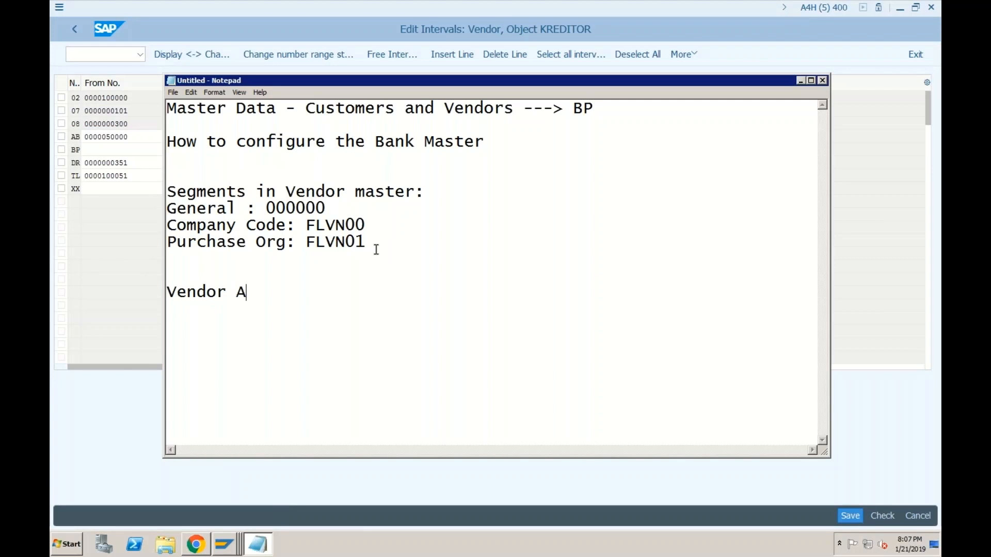
{"action": "type", "text": "ccount Groups"}
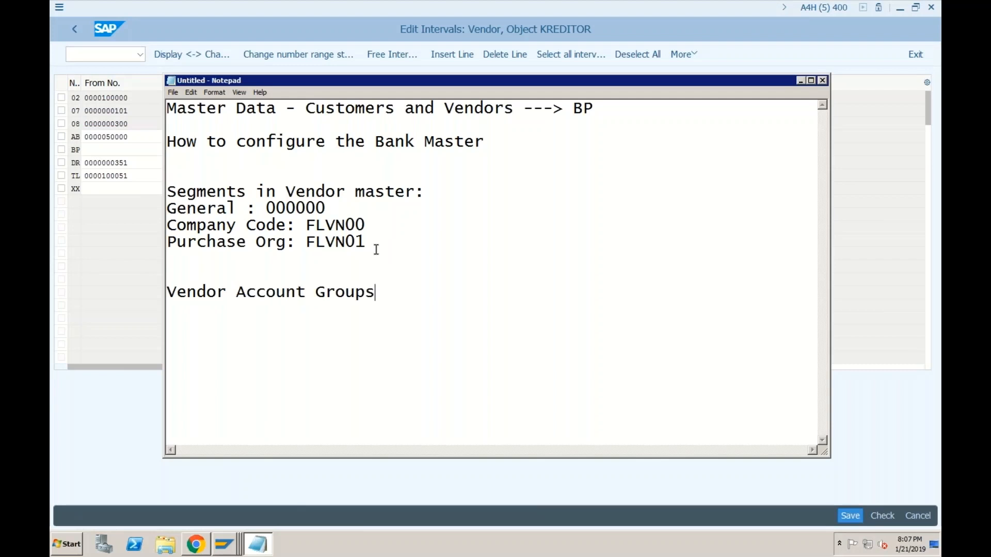
{"action": "key", "text": "Return"}
{"action": "type", "text": "1. Domestic "}
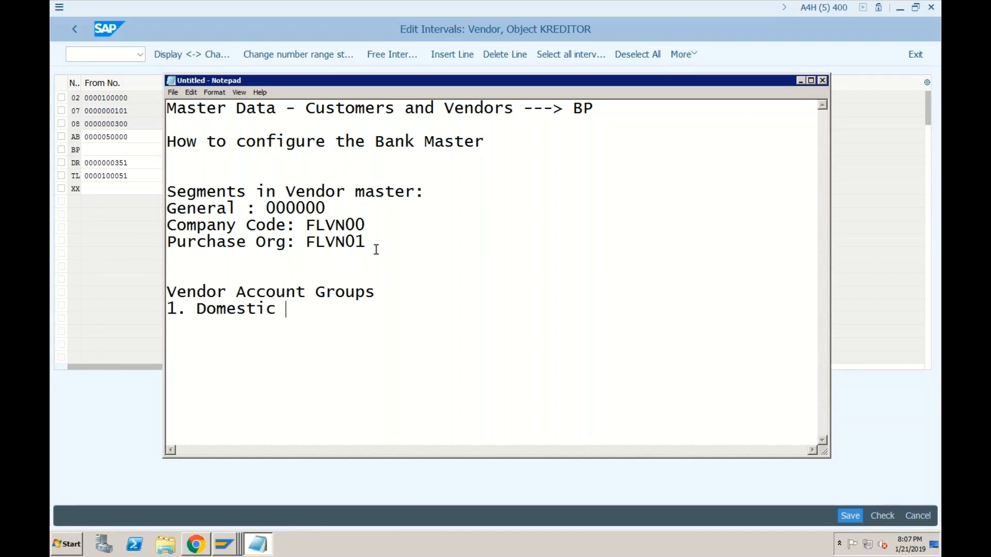
{"action": "type", "text": "Vendors"}
{"action": "key", "text": "Return"}
{"action": "type", "text": "2. F"}
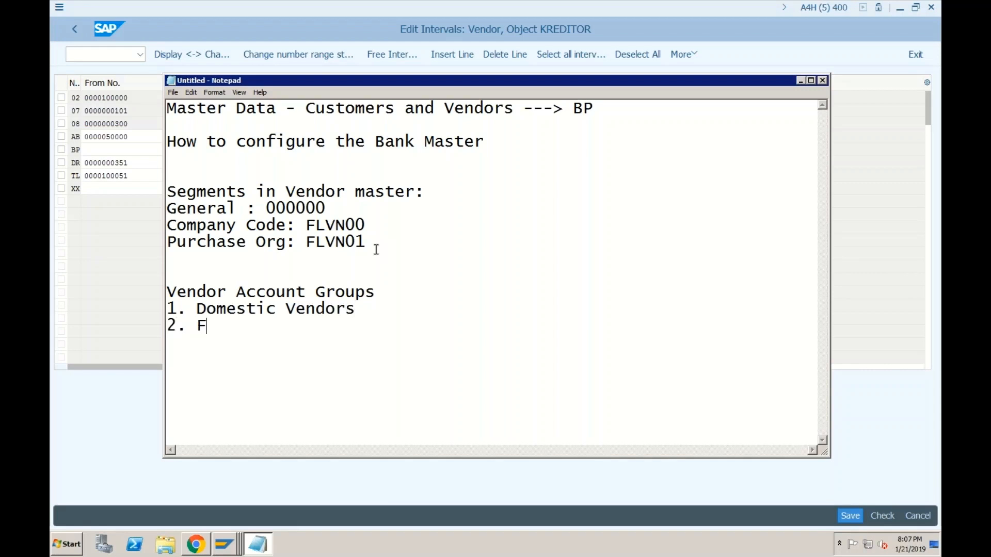
{"action": "type", "text": "oreign Vendors"}
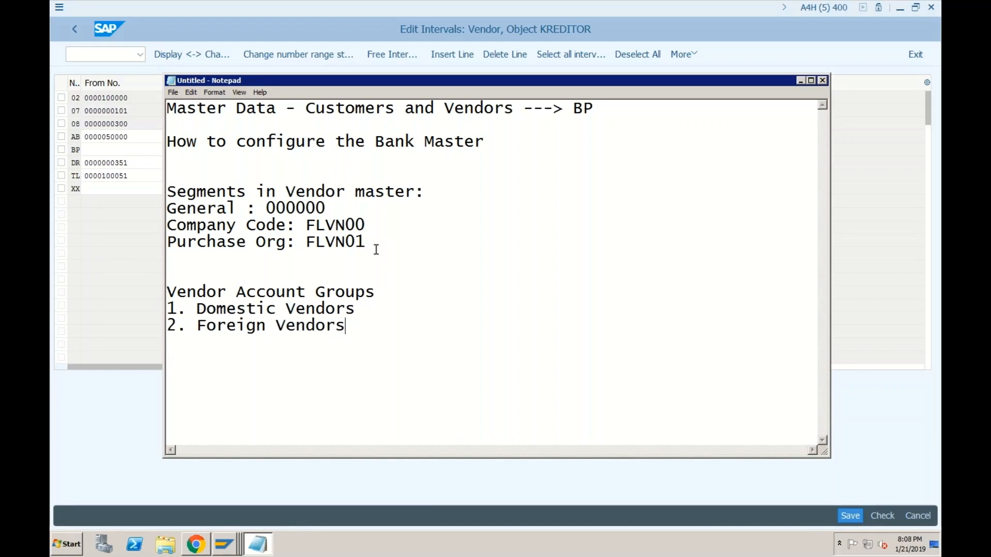
Step: Switch back to the SAP vendor number intervals window
{"action": "left_click", "coordinate": [361, 307]}
{"action": "left_click", "coordinate": [225, 534]}
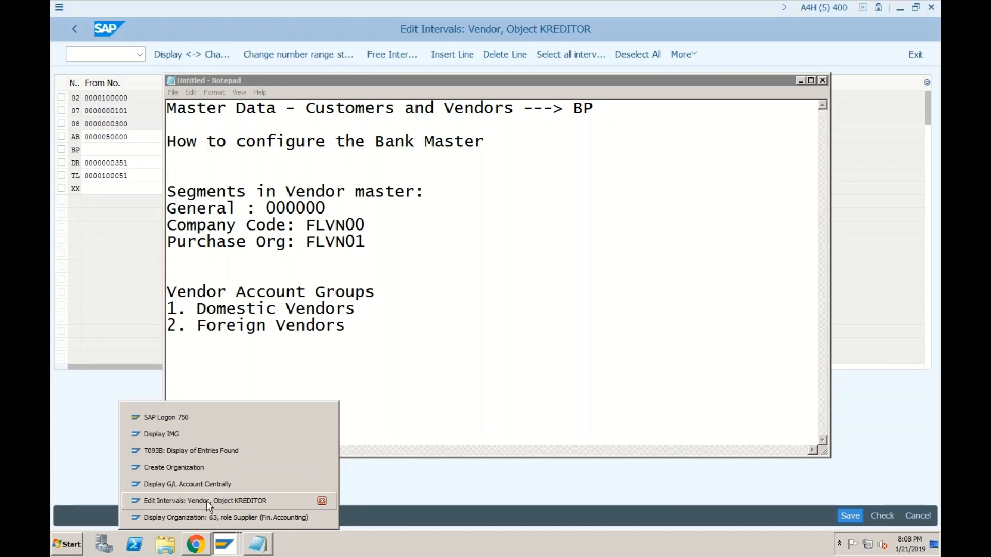
{"action": "left_click", "coordinate": [207, 500]}
Step: Open Define Account Groups with Screen Layout (Vendors) and start a new entry
{"action": "left_click", "coordinate": [73, 31]}
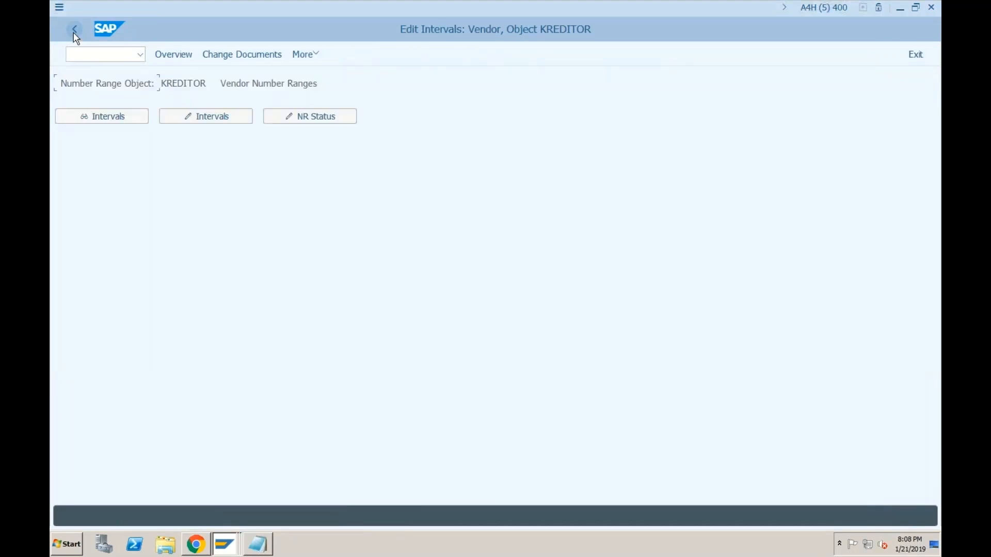
{"action": "left_click", "coordinate": [74, 31]}
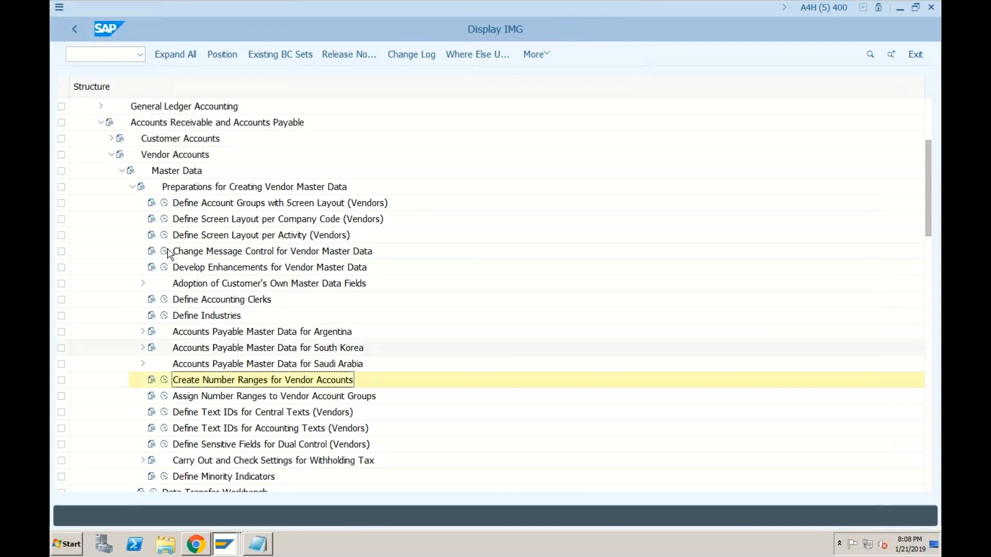
{"action": "left_click", "coordinate": [164, 203]}
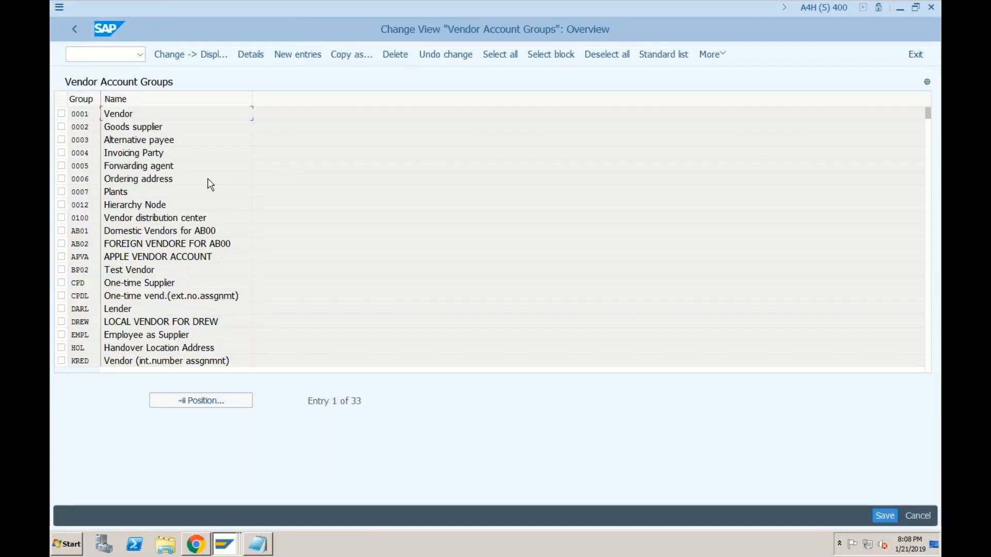
{"action": "left_click", "coordinate": [298, 54]}
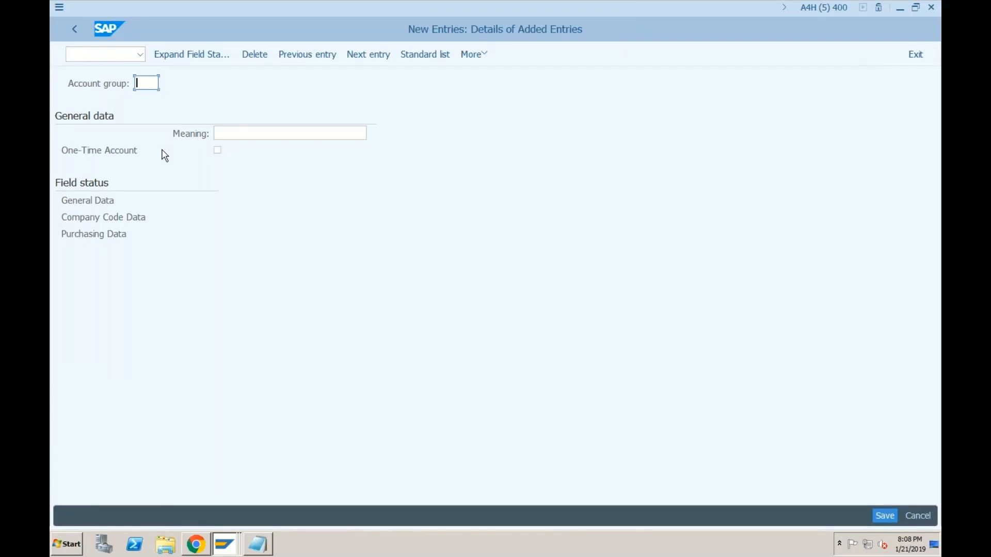
Step: Create vendor account group DOM with meaning Domestic and save it to a customizing request
{"action": "type", "text": "DOM"}
{"action": "left_click", "coordinate": [228, 135]}
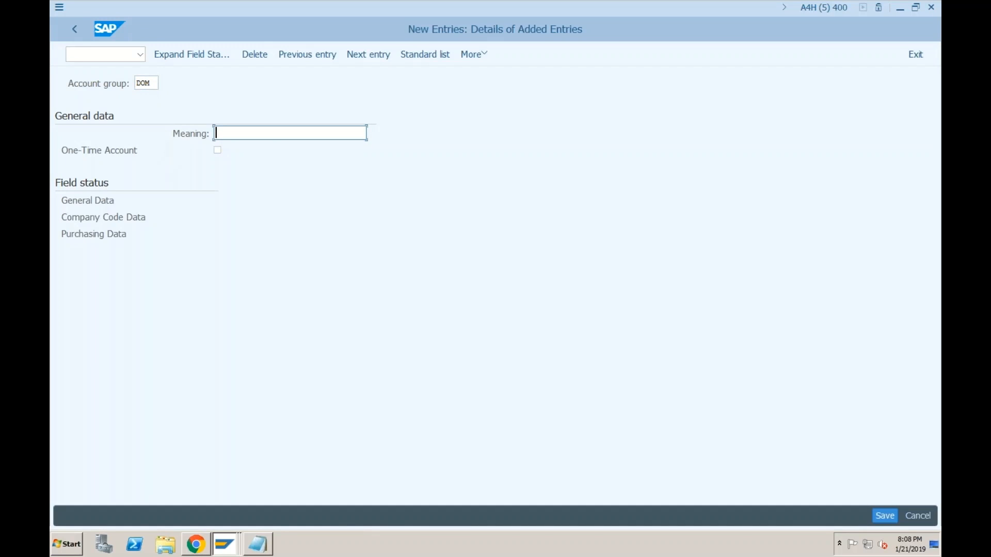
{"action": "type", "text": "Domesti"}
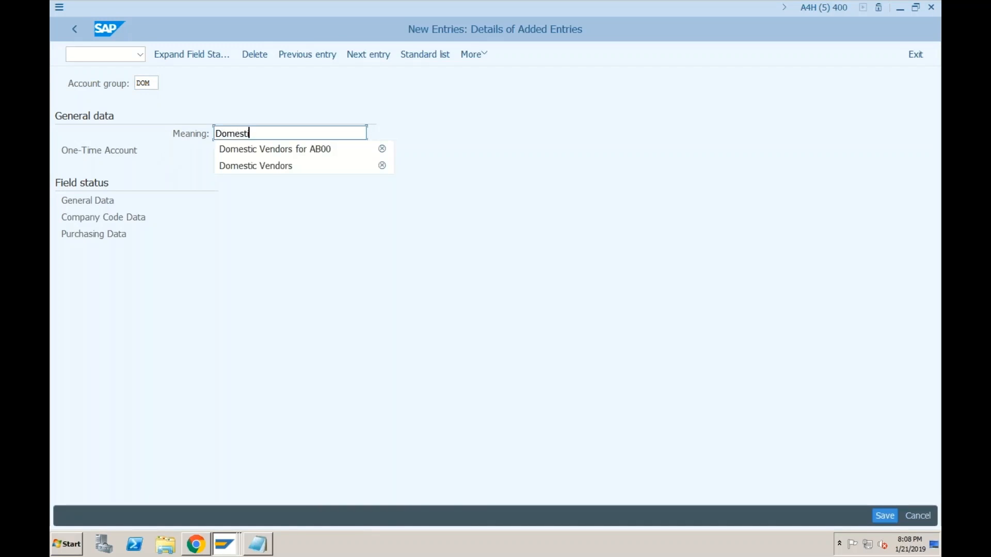
{"action": "type", "text": "cs"}
{"action": "key", "text": "Return"}
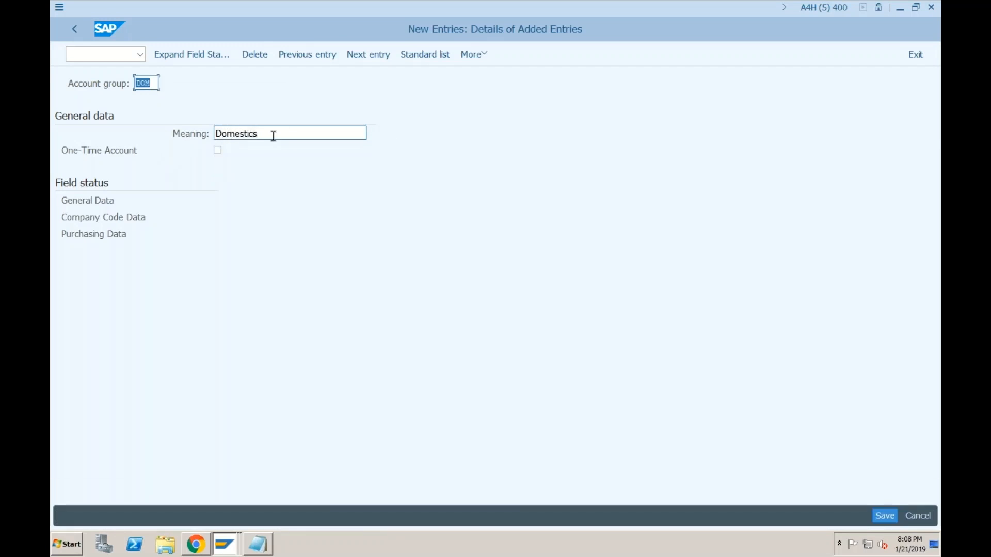
{"action": "left_click", "coordinate": [273, 136]}
{"action": "key", "text": "BackSpace"}
{"action": "key", "text": "Return"}
{"action": "left_click", "coordinate": [883, 516]}
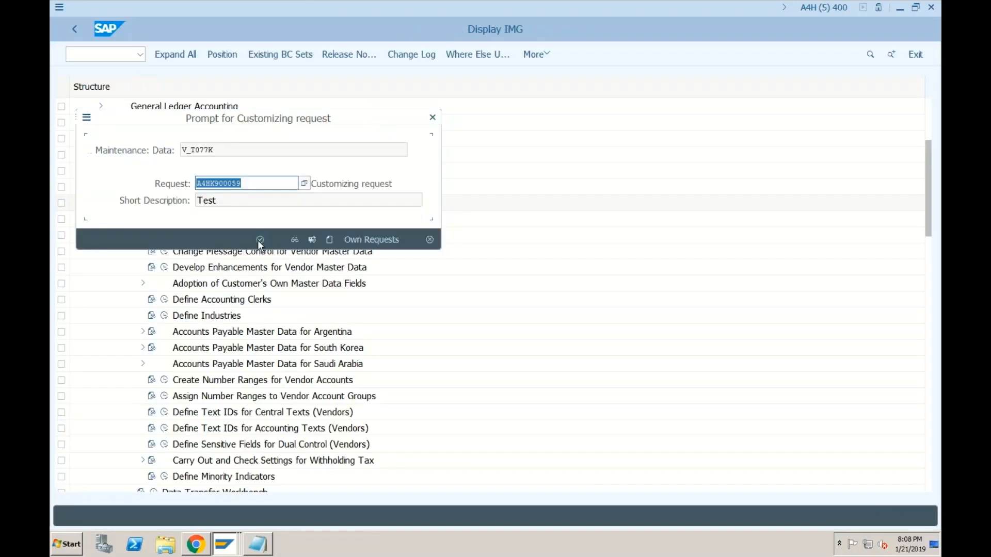
{"action": "left_click", "coordinate": [259, 241]}
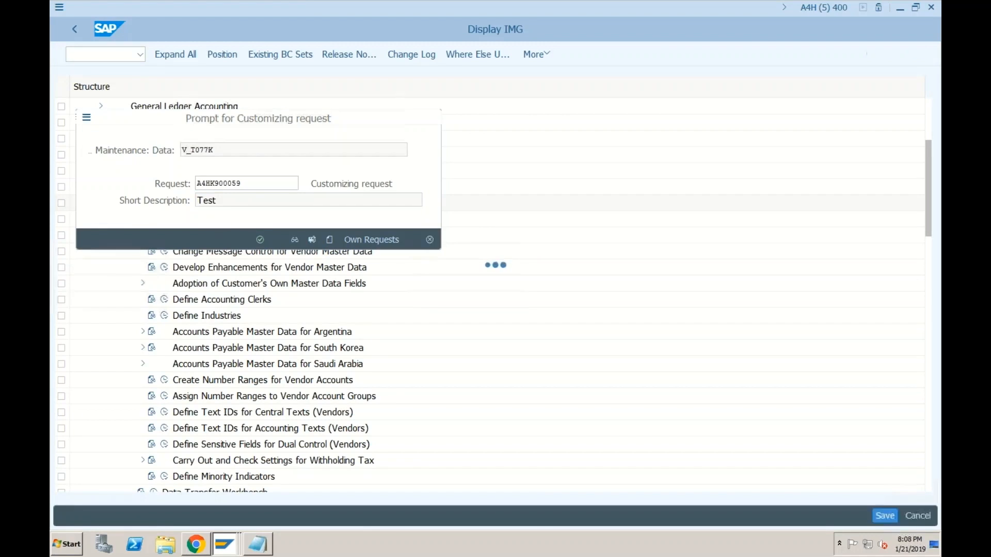
Step: Add vendor account group FOR with meaning Foreign, save it, and go back to the IMG tree
{"action": "left_click", "coordinate": [75, 31]}
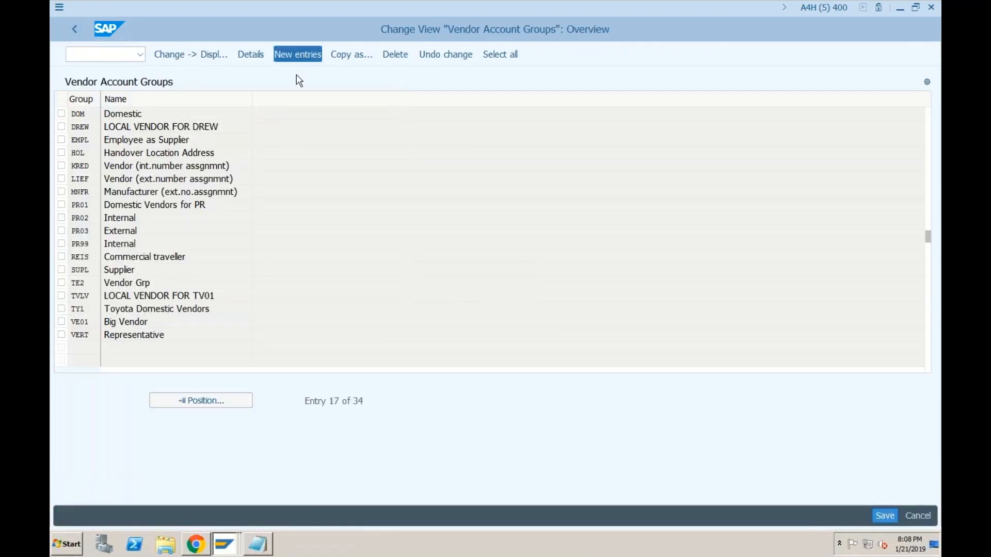
{"action": "type", "text": "FF"}
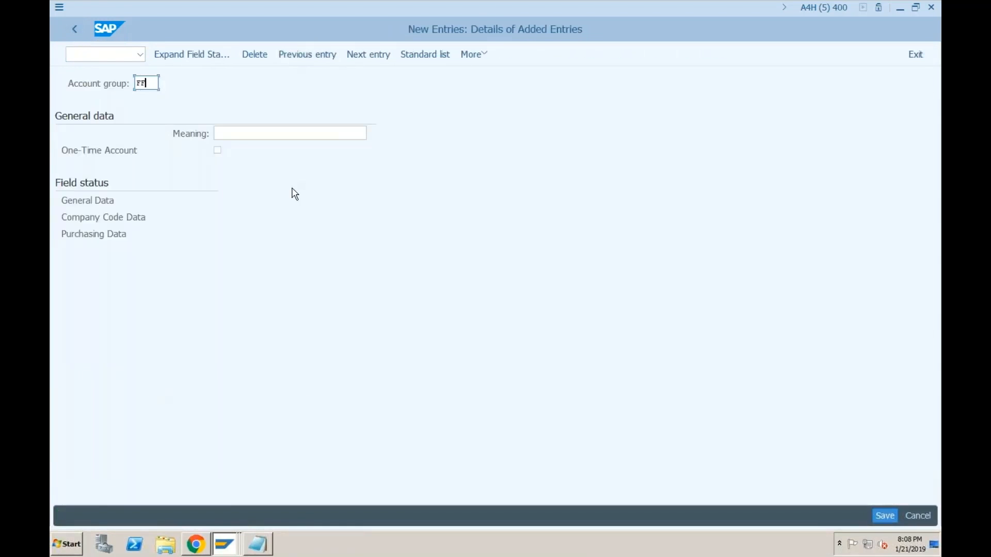
{"action": "key", "text": "BackSpace"}
{"action": "type", "text": "OR"}
{"action": "key", "text": "Tab"}
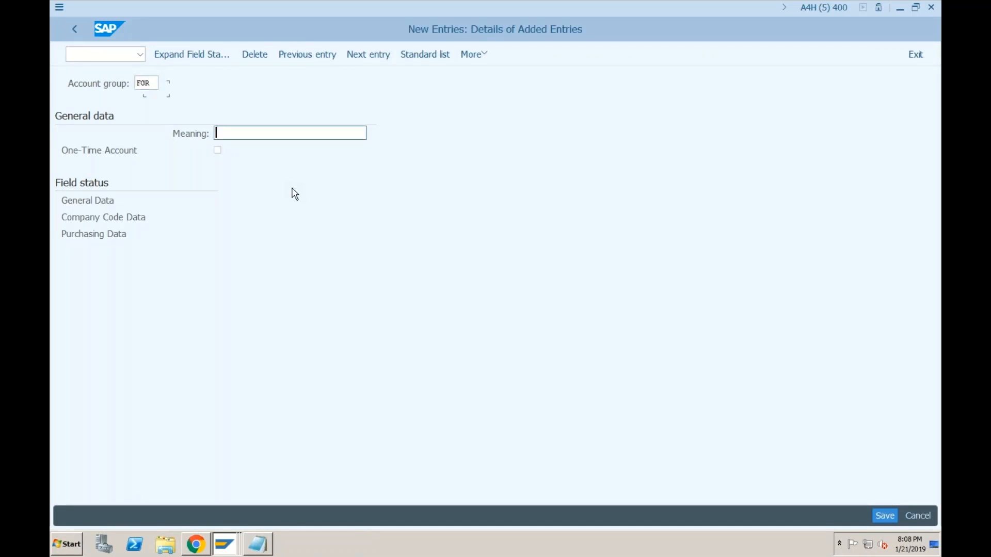
{"action": "type", "text": "Foreign"}
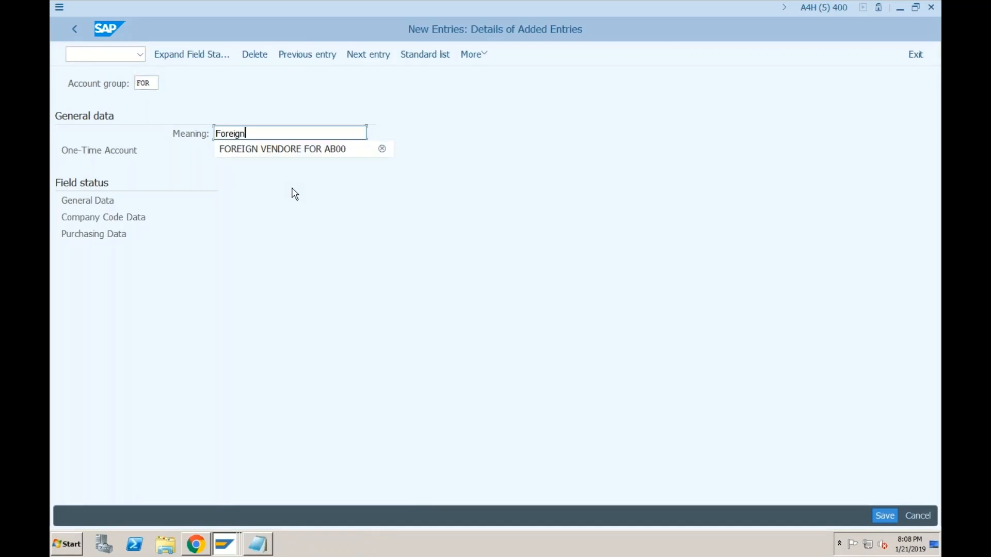
{"action": "left_click", "coordinate": [880, 515]}
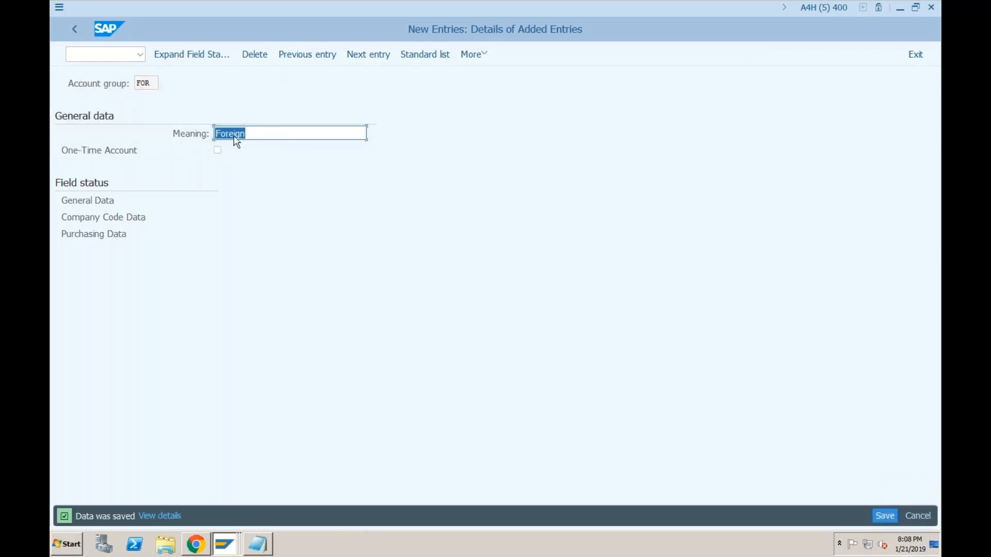
{"action": "left_click", "coordinate": [78, 30]}
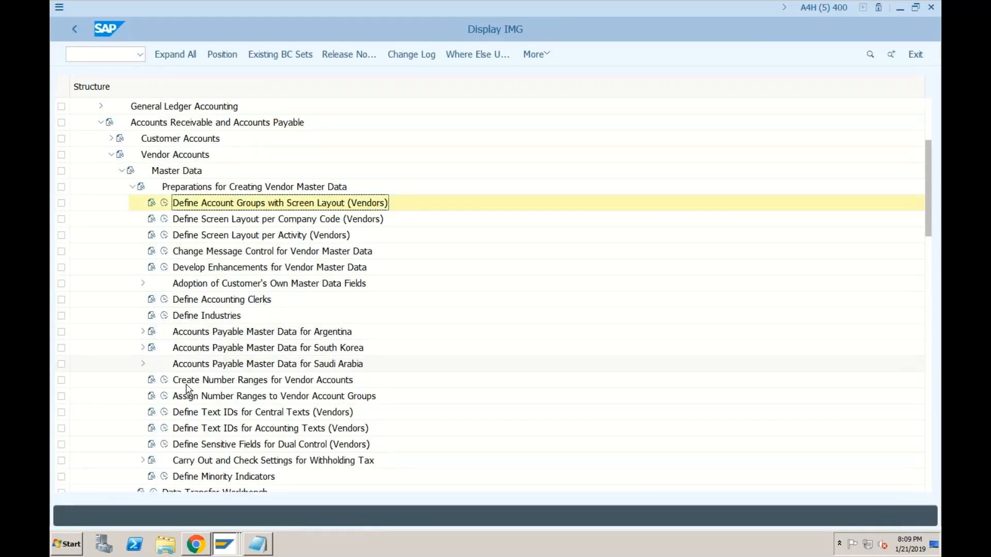
{"action": "left_click", "coordinate": [164, 382]}
{"action": "left_click", "coordinate": [195, 121]}
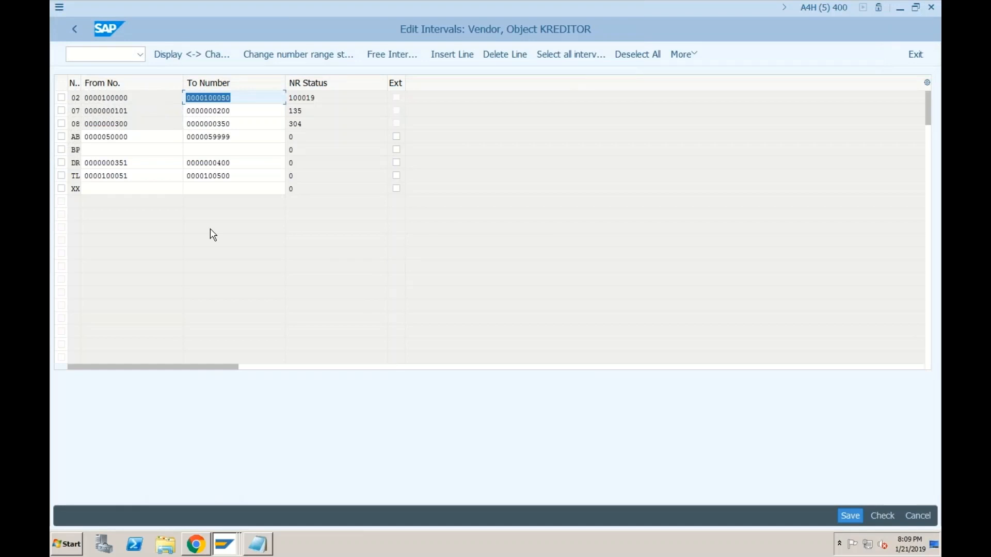
{"action": "left_click", "coordinate": [458, 60]}
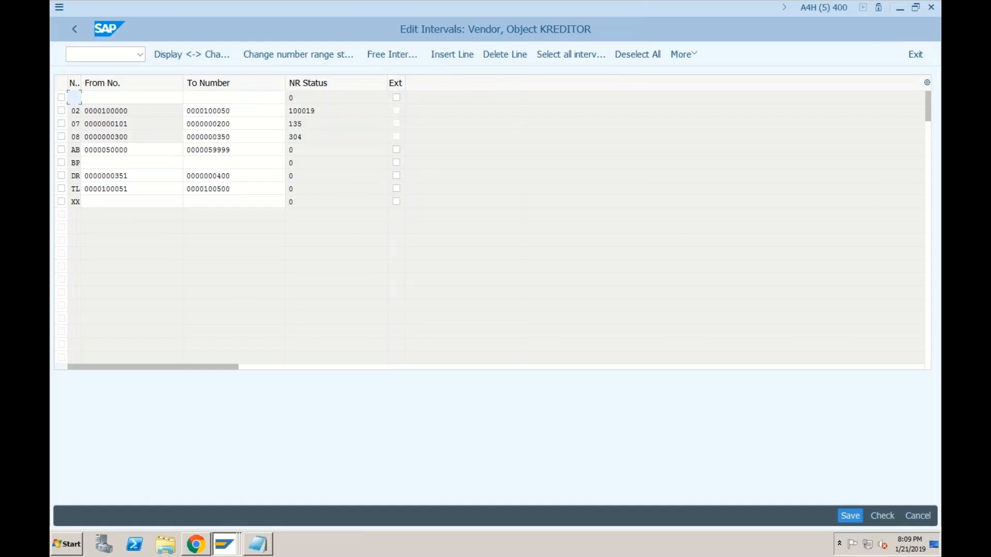
{"action": "type", "text": "99"}
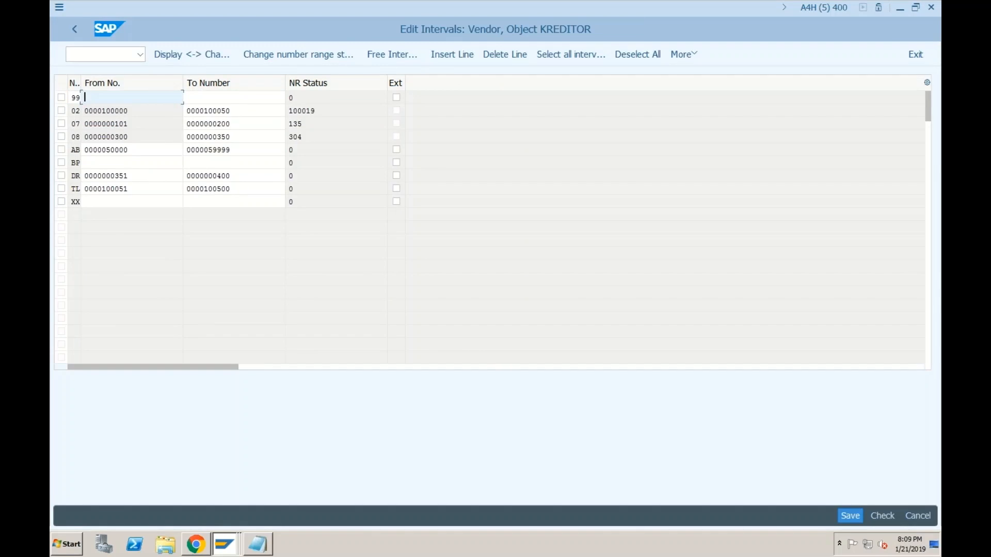
{"action": "type", "text": "9900000001"}
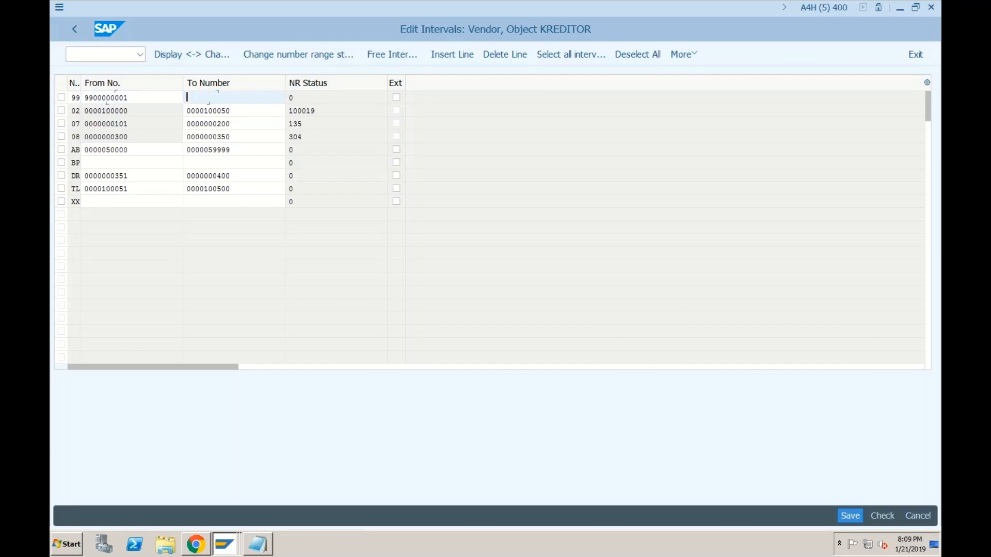
{"action": "type", "text": "9900000100"}
{"action": "left_click", "coordinate": [849, 515]}
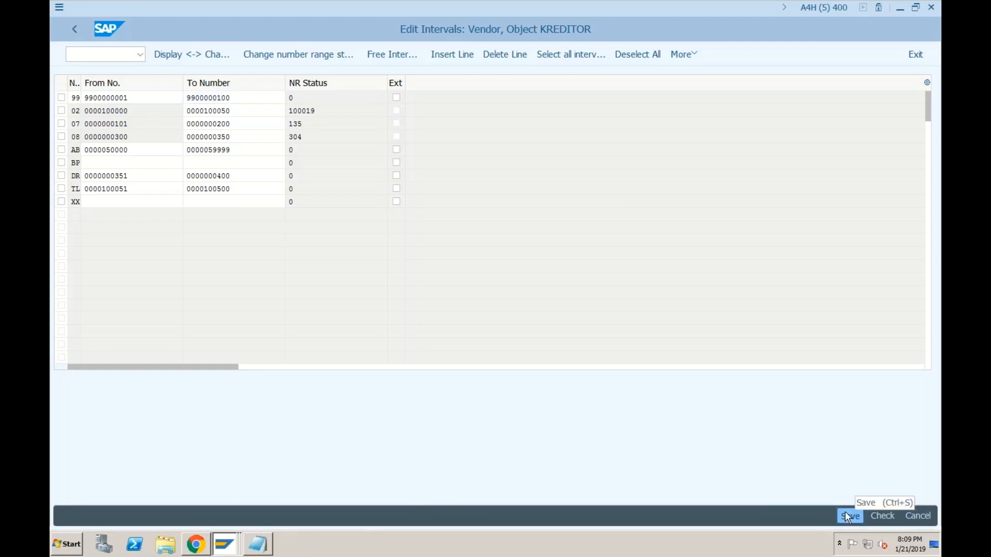
{"action": "left_click", "coordinate": [396, 435]}
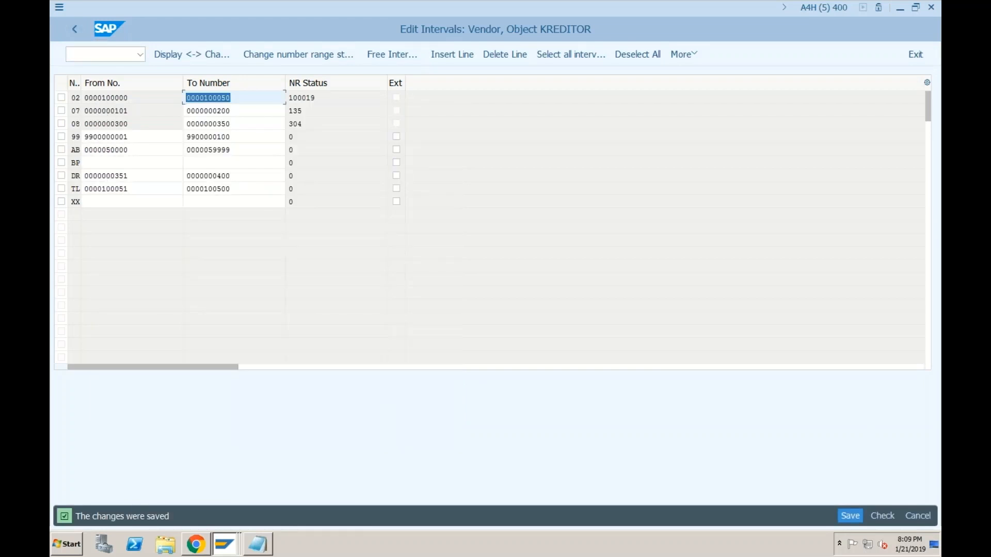
Step: Mark interval 99 as external numbering and return to the KREDITOR overview
{"action": "left_click", "coordinate": [138, 139]}
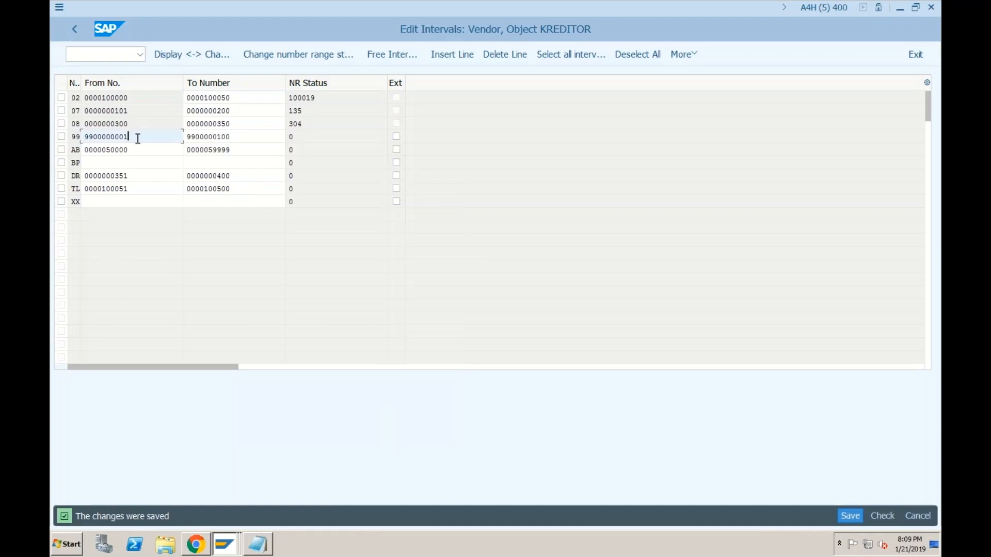
{"action": "left_click", "coordinate": [233, 140]}
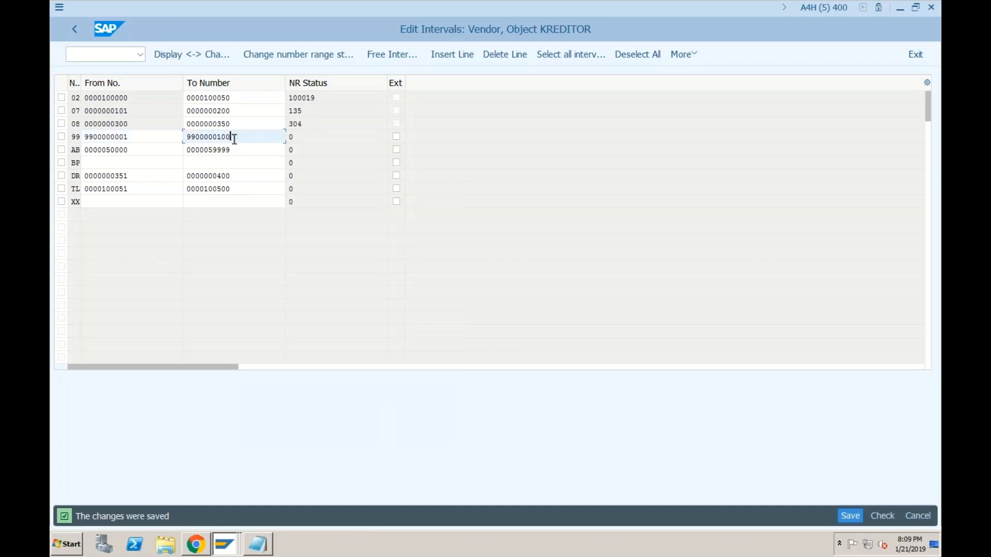
{"action": "left_click", "coordinate": [397, 138]}
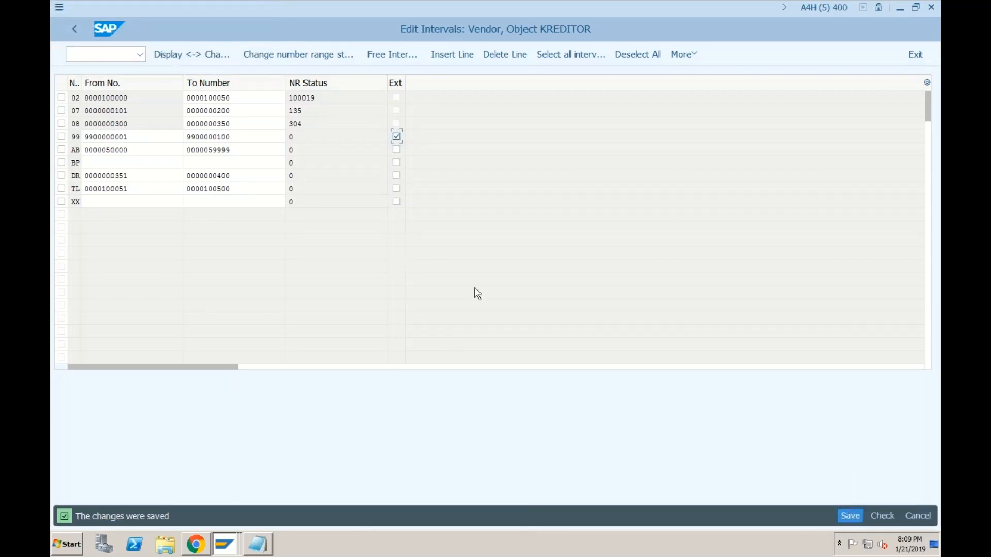
{"action": "left_click", "coordinate": [75, 30]}
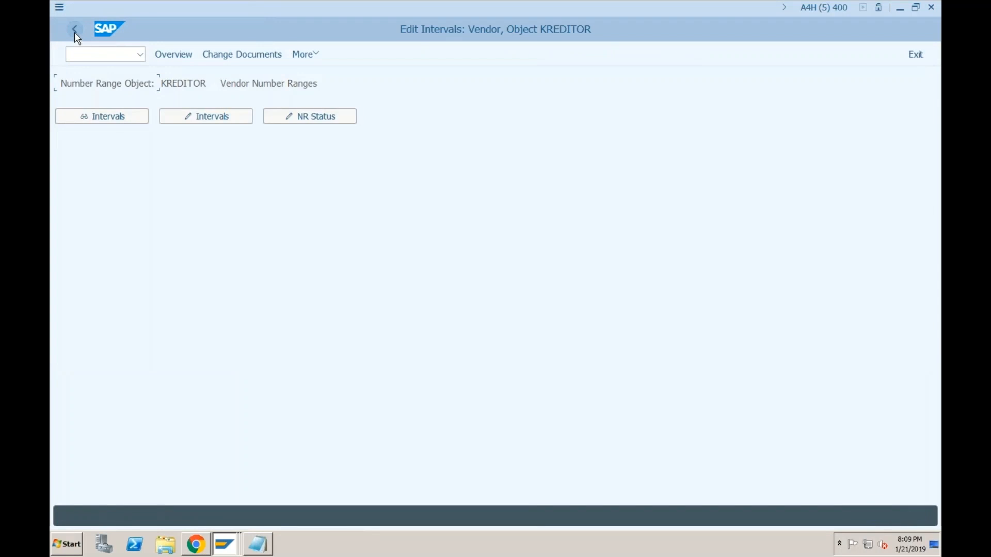
Step: Enter number range 99 for account groups DOM and FOR in the assignment table and save
{"action": "left_click", "coordinate": [76, 32]}
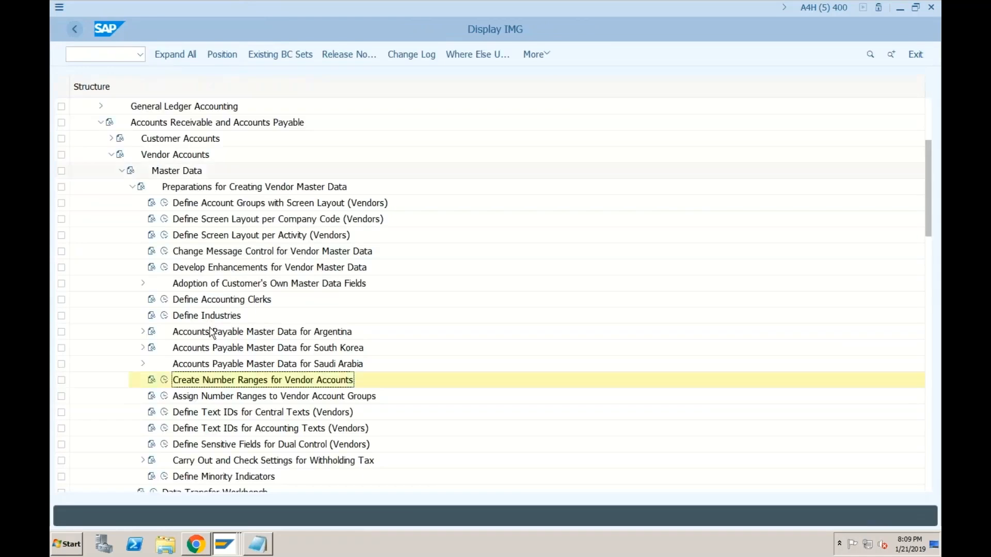
{"action": "left_click", "coordinate": [168, 397]}
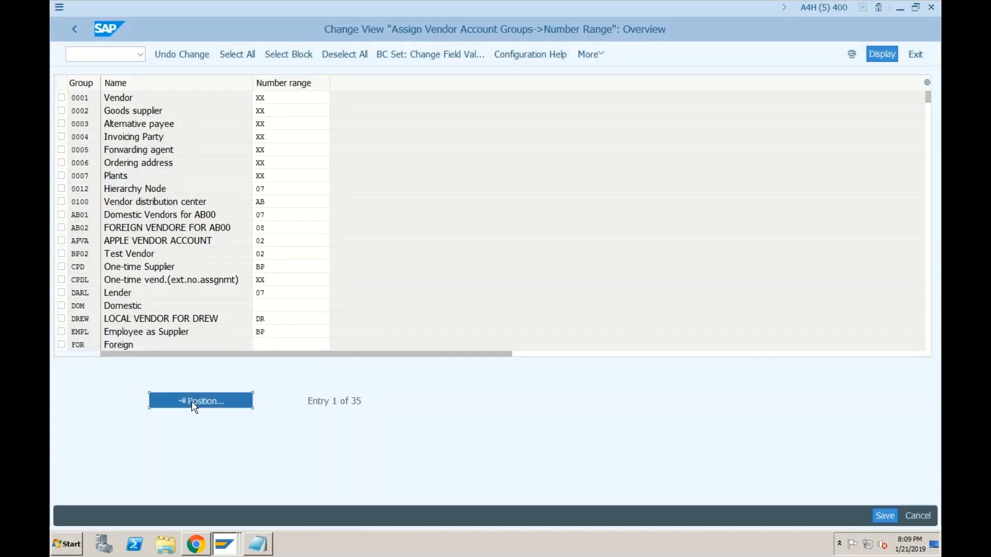
{"action": "left_click", "coordinate": [191, 401]}
{"action": "left_click", "coordinate": [266, 153]}
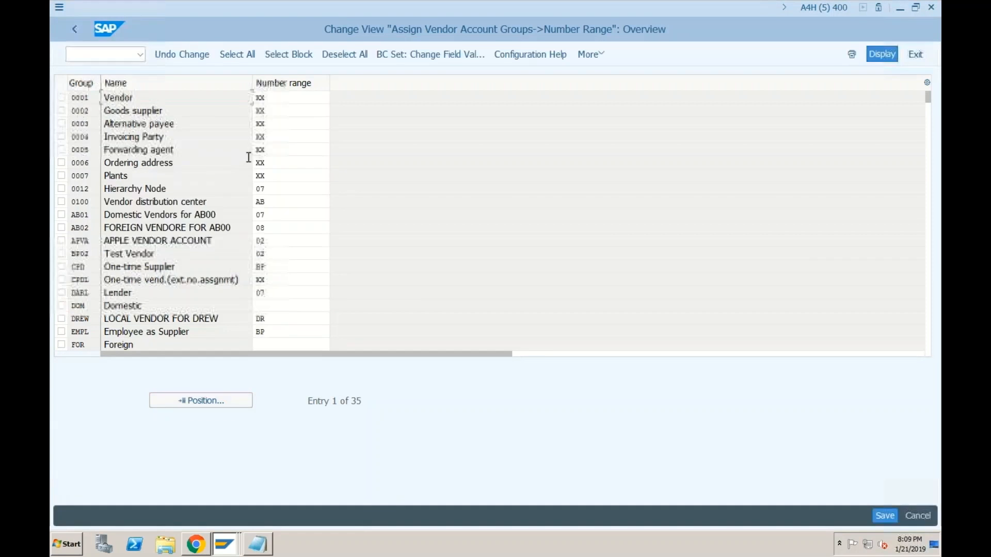
{"action": "left_click", "coordinate": [265, 305]}
{"action": "type", "text": "99"}
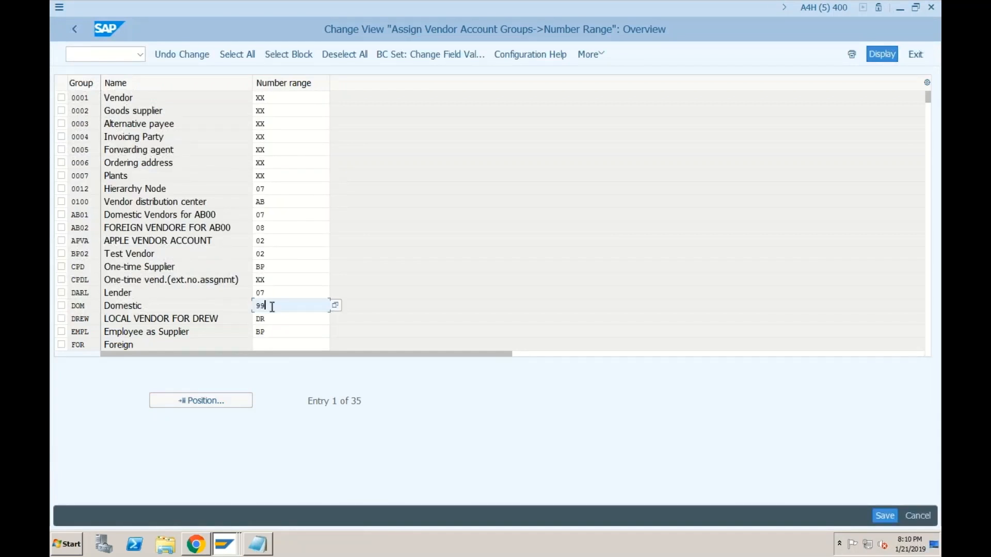
{"action": "left_click", "coordinate": [273, 344]}
{"action": "type", "text": "99"}
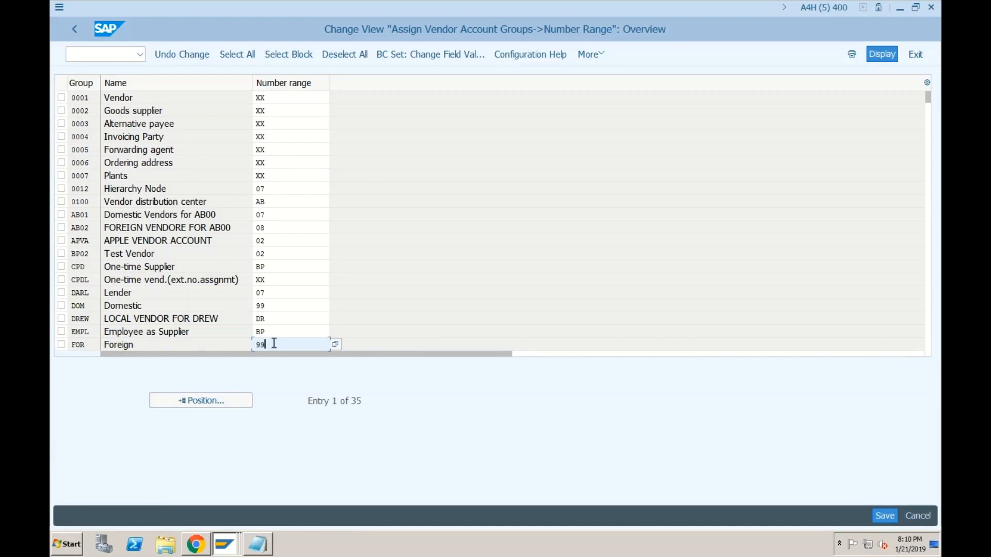
{"action": "left_click", "coordinate": [892, 517]}
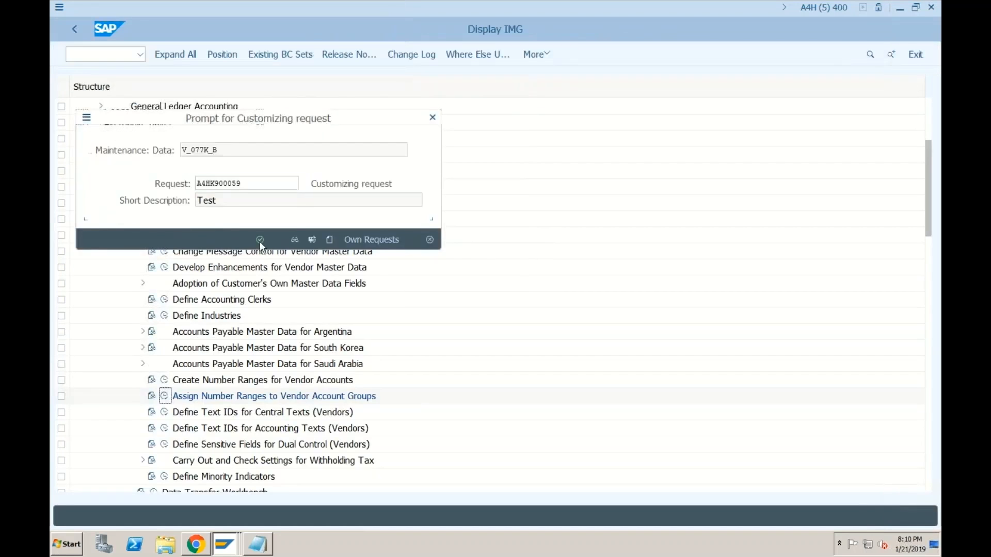
{"action": "left_click", "coordinate": [259, 241]}
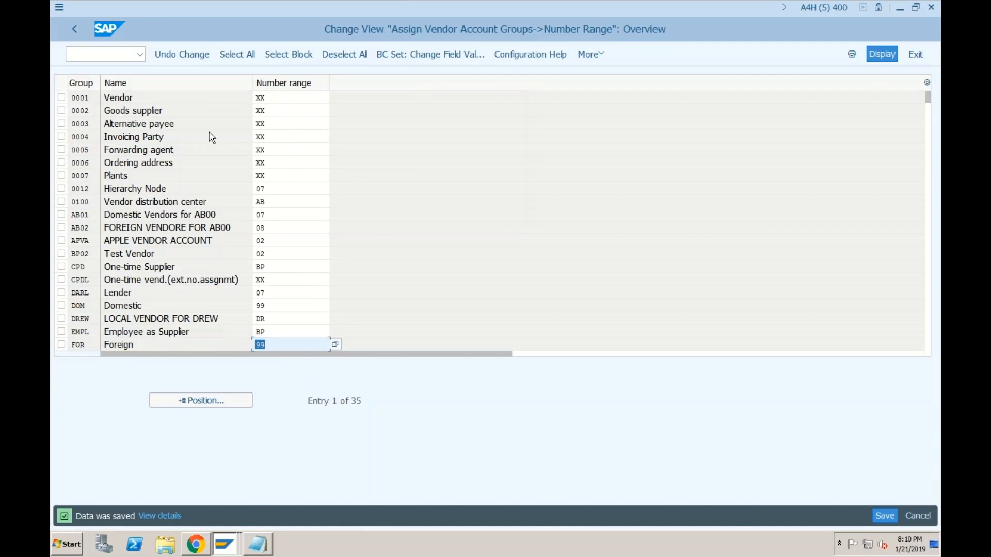
{"action": "left_click", "coordinate": [77, 32]}
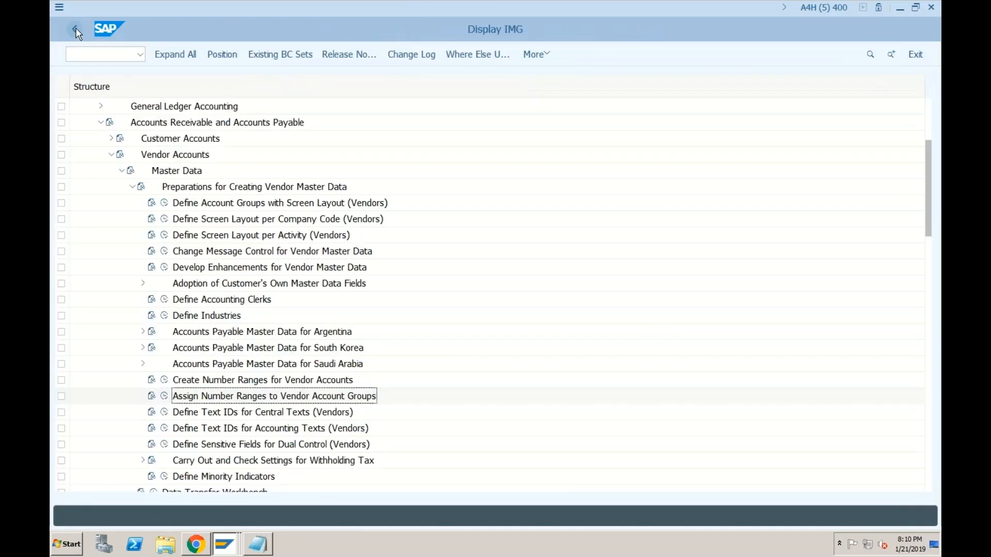
Step: Collapse the Financial Accounting branches and expand Cross-Application Components
{"action": "left_click", "coordinate": [100, 124]}
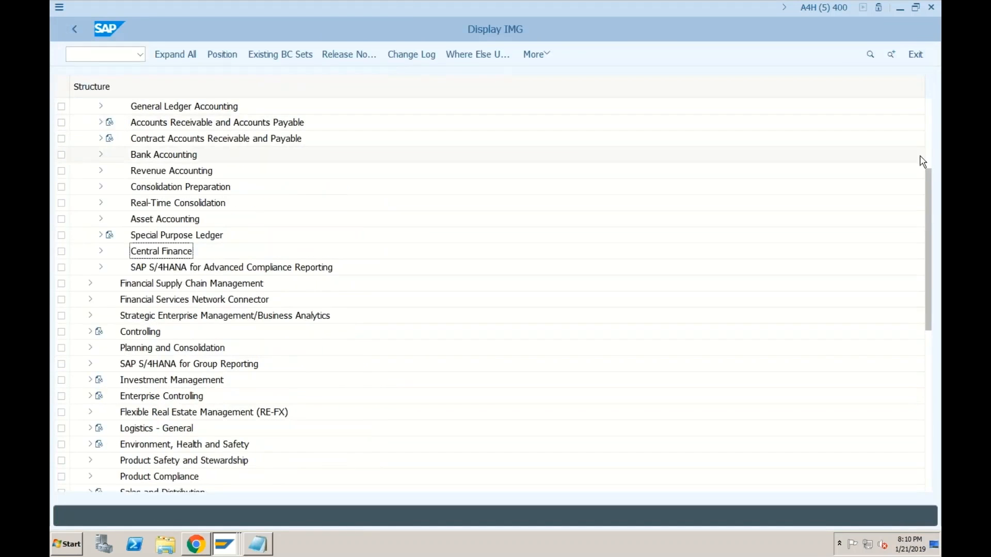
{"action": "left_click", "coordinate": [929, 155]}
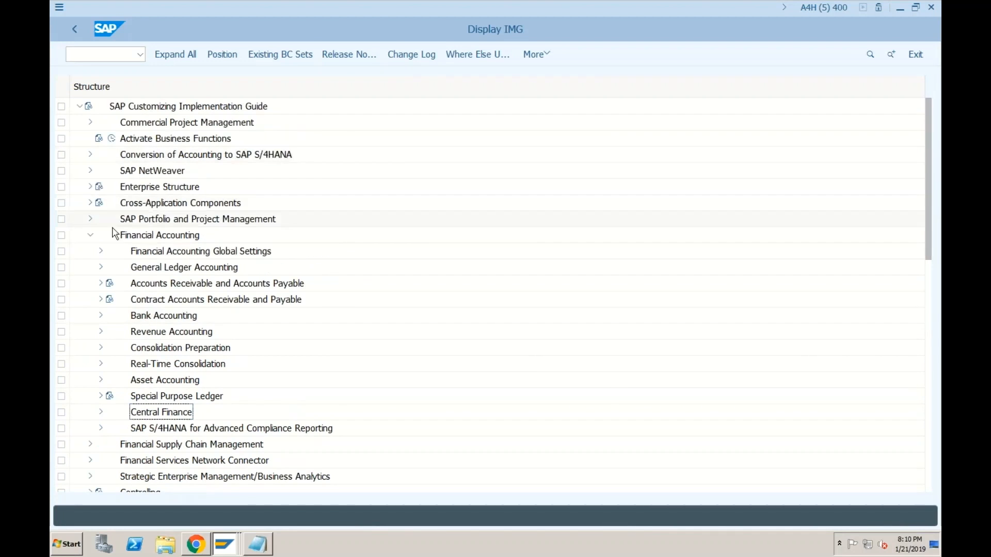
{"action": "left_click", "coordinate": [91, 236]}
{"action": "left_click", "coordinate": [132, 205]}
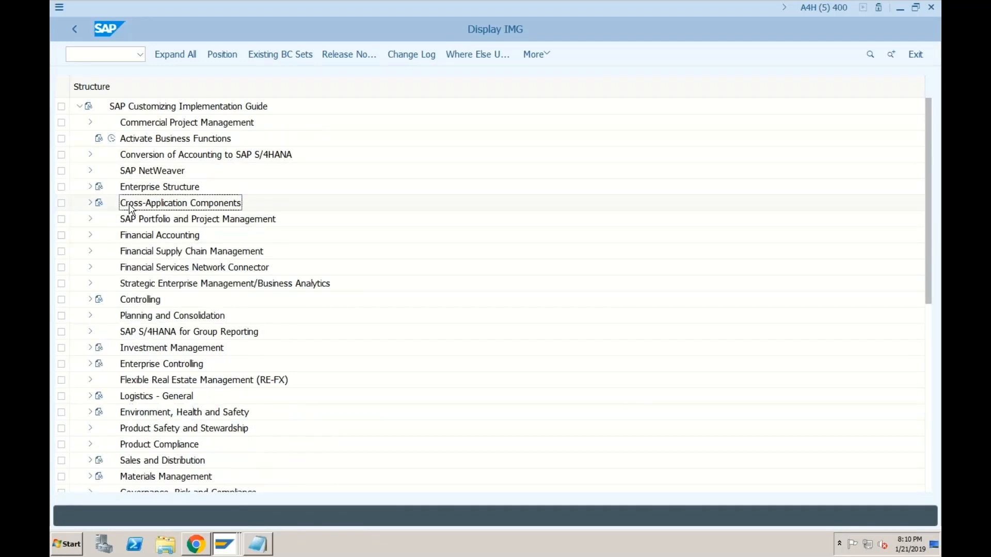
{"action": "left_click", "coordinate": [92, 204]}
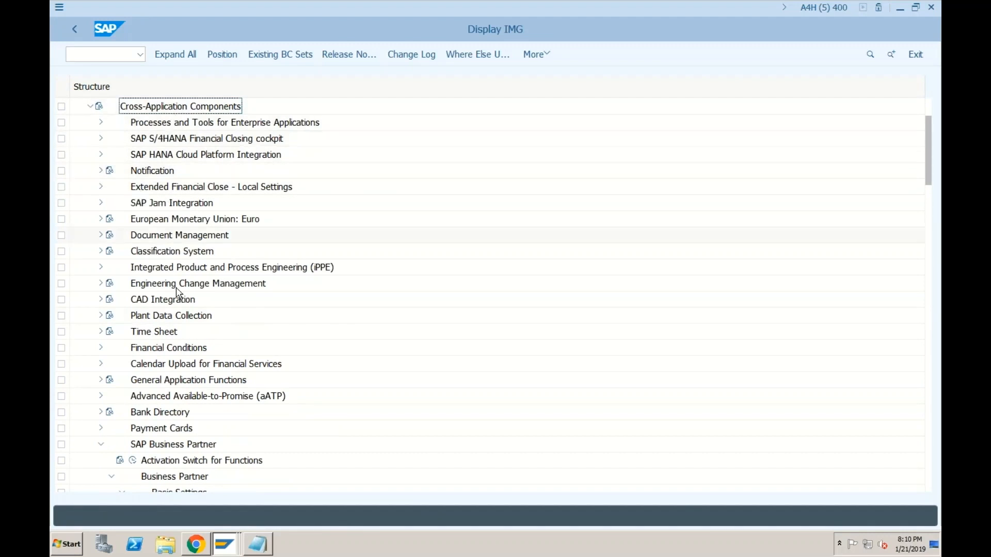
Step: Run Define Groupings and Assign Number Ranges under SAP Business Partner and start new entries
{"action": "left_click", "coordinate": [101, 445]}
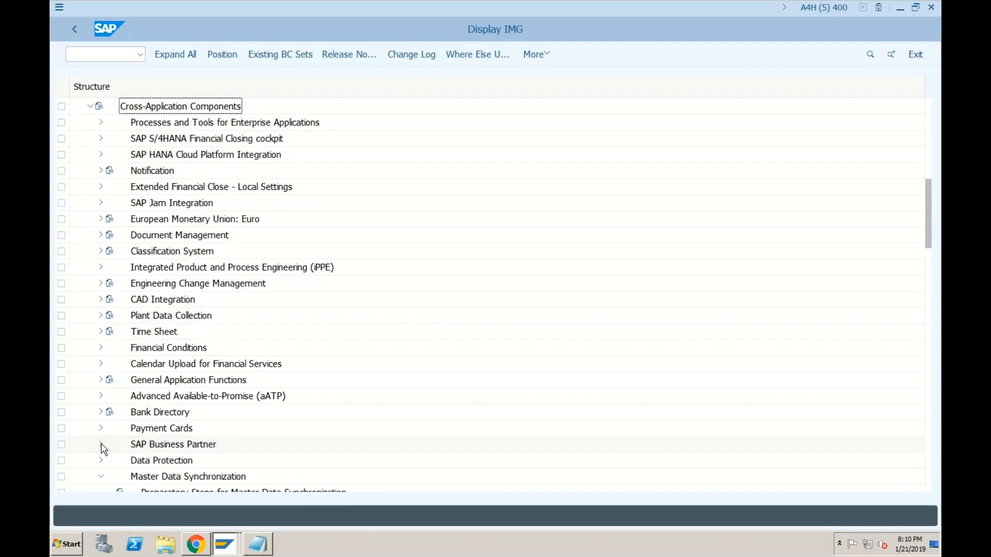
{"action": "left_click", "coordinate": [101, 445]}
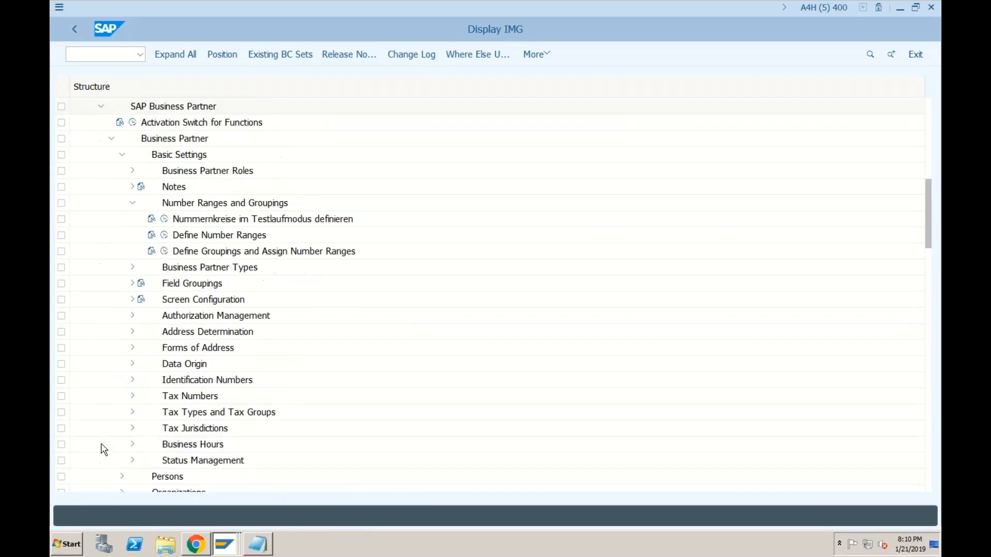
{"action": "left_click", "coordinate": [123, 156]}
{"action": "left_click", "coordinate": [122, 156]}
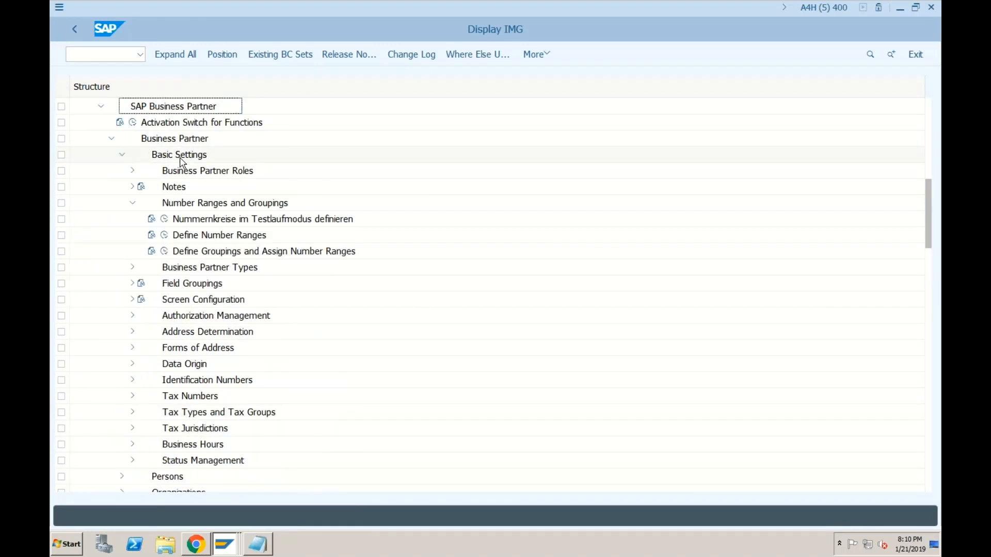
{"action": "left_click", "coordinate": [133, 203]}
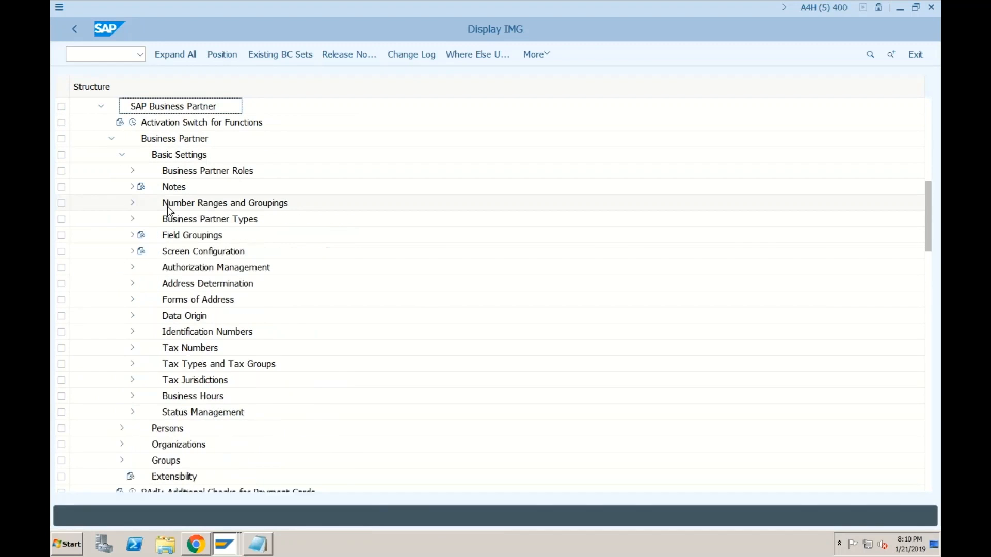
{"action": "left_click", "coordinate": [133, 205]}
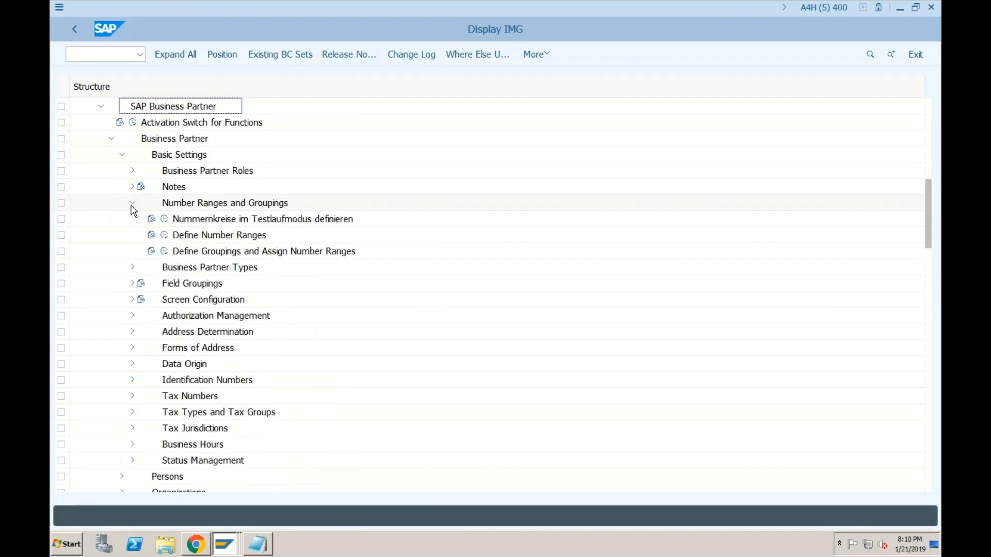
{"action": "left_click", "coordinate": [164, 252]}
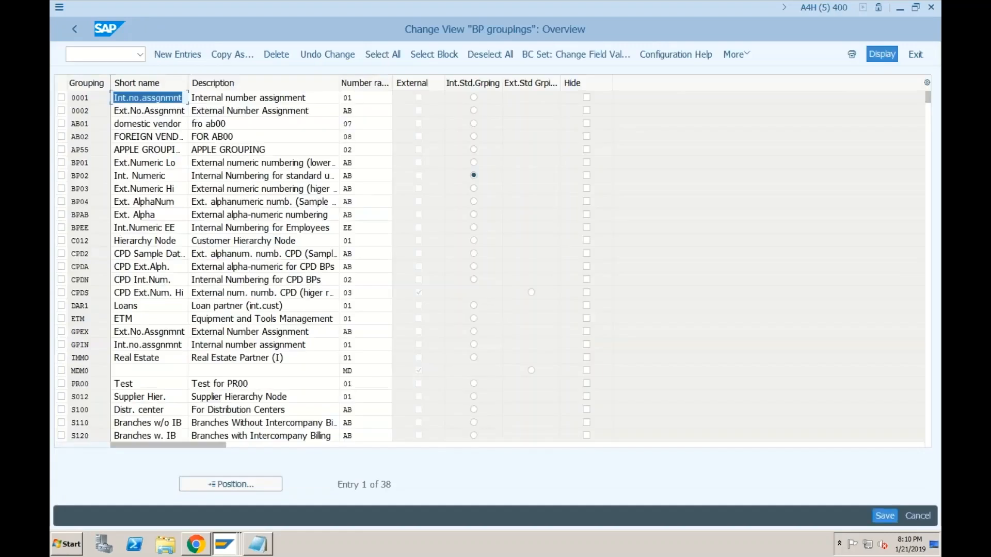
{"action": "left_click", "coordinate": [170, 54]}
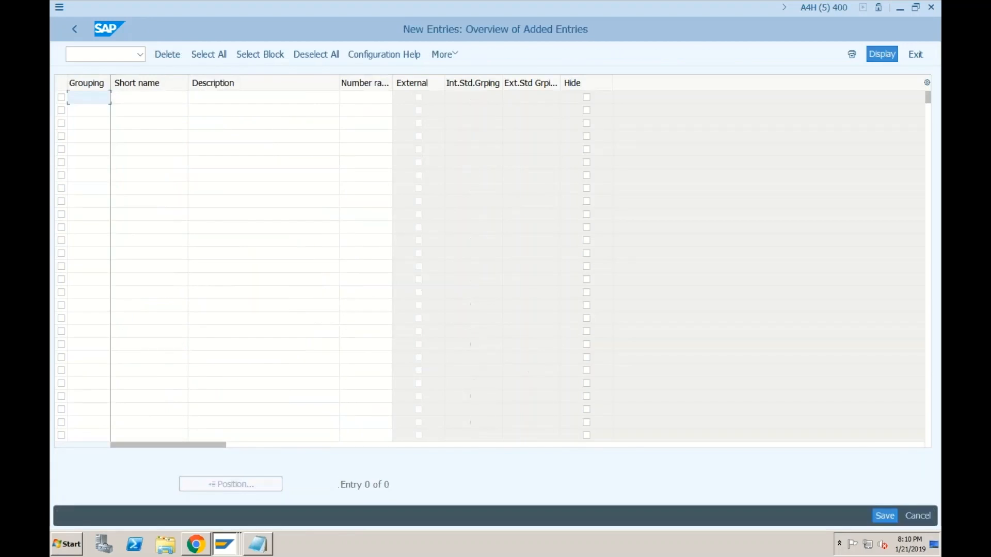
Step: Enter grouping DOM with short name Domestic and grouping FOR with short name Foreign
{"action": "type", "text": "DOM"}
{"action": "key", "text": "Tab"}
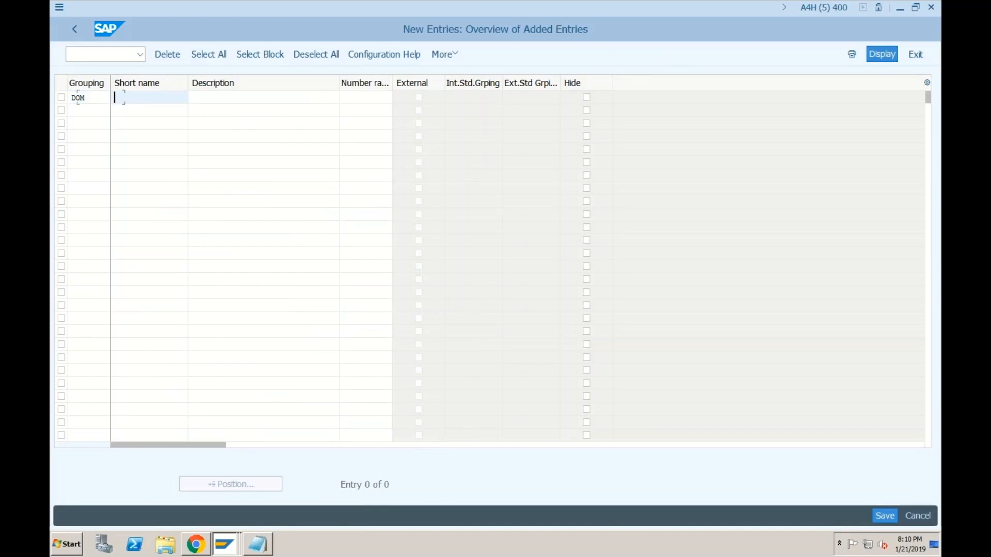
{"action": "type", "text": "Domestic"}
{"action": "key", "text": "Tab"}
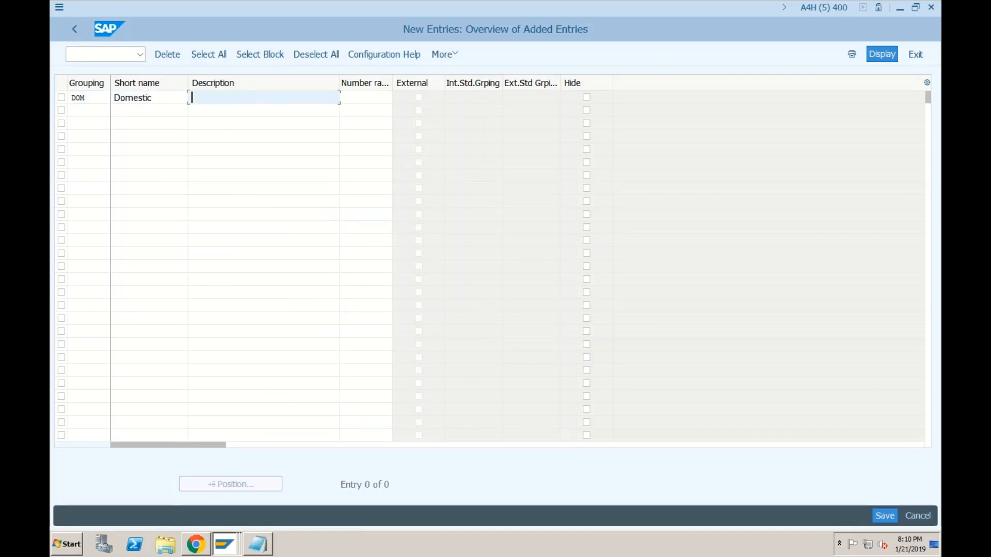
{"action": "key", "text": "Tab"}
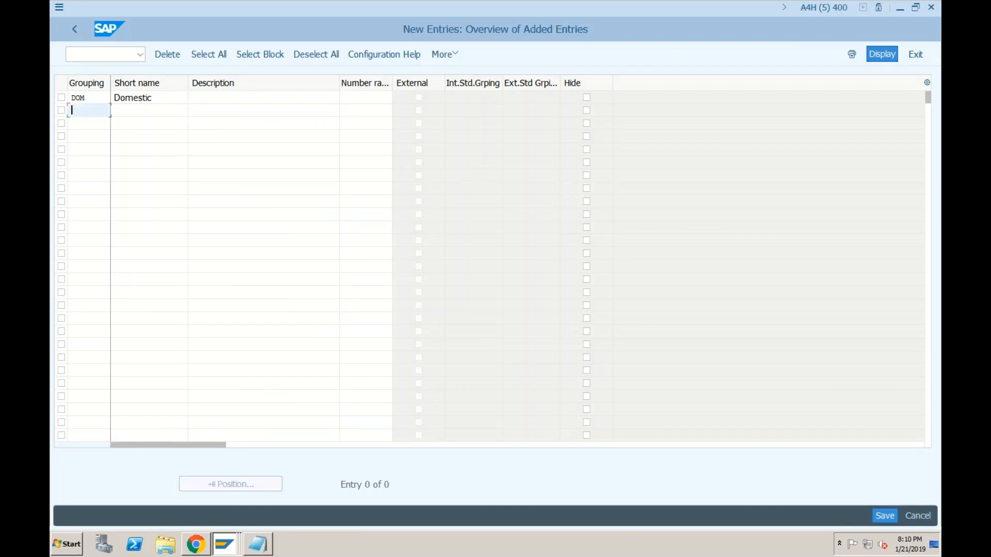
{"action": "type", "text": "FOR"}
{"action": "key", "text": "Tab"}
{"action": "type", "text": "Foreign"}
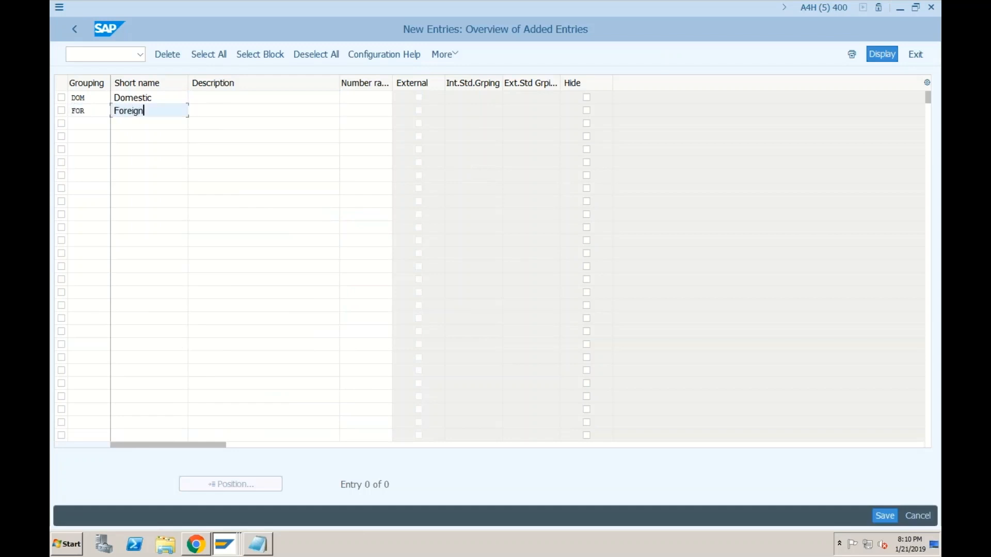
Step: Copy Domestic and Foreign into the description fields and save the groupings
{"action": "double_click", "coordinate": [114, 98]}
{"action": "key", "text": "ctrl+c"}
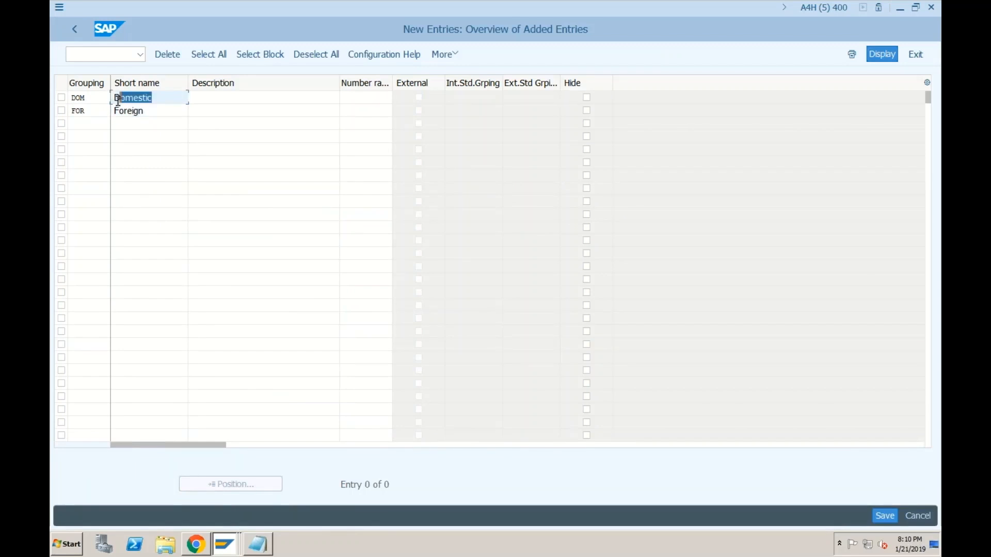
{"action": "left_click", "coordinate": [113, 98]}
{"action": "left_click", "coordinate": [212, 101]}
{"action": "key", "text": "ctrl+v"}
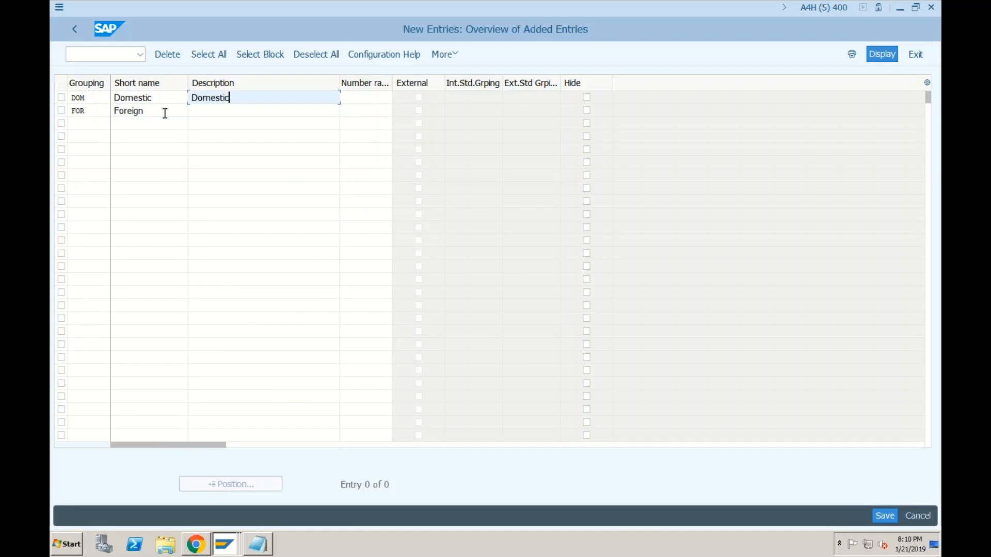
{"action": "double_click", "coordinate": [114, 110]}
{"action": "key", "text": "ctrl+c"}
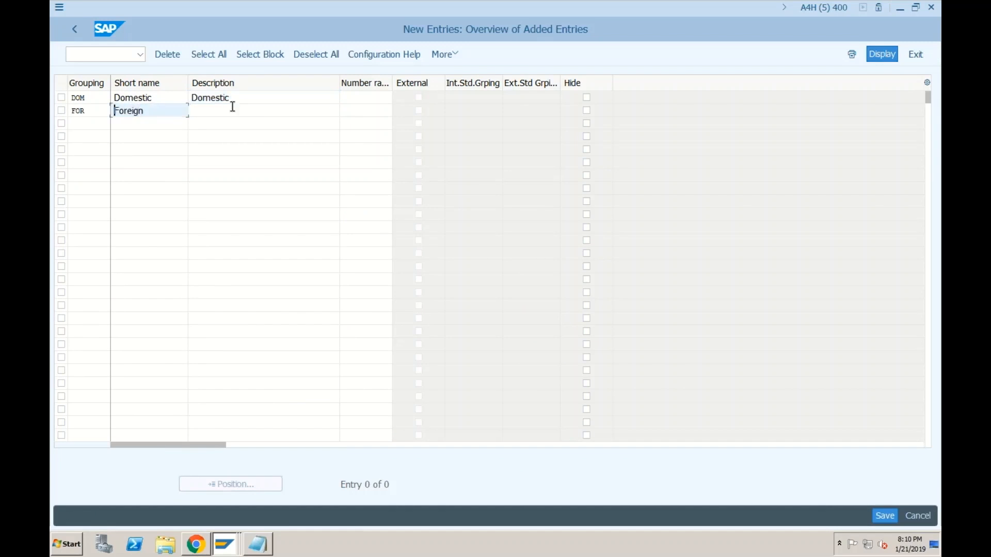
{"action": "left_click", "coordinate": [232, 108]}
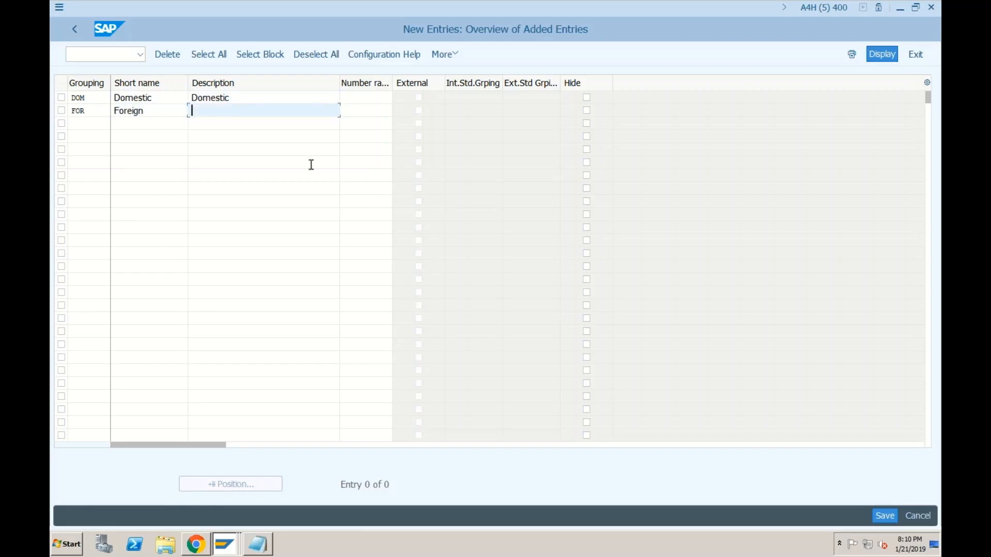
{"action": "key", "text": "ctrl+v"}
{"action": "left_click", "coordinate": [885, 516]}
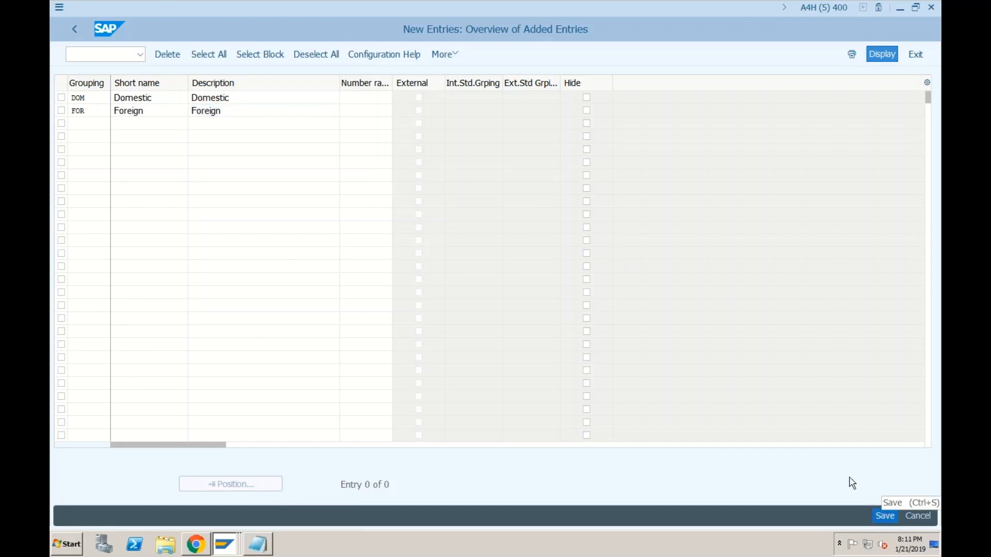
{"action": "left_click", "coordinate": [259, 240]}
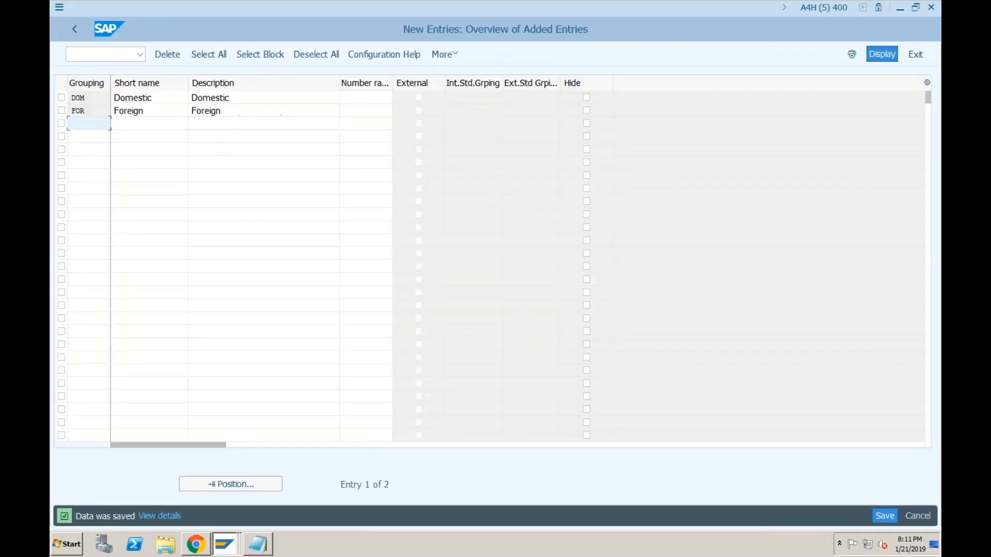
{"action": "left_click", "coordinate": [73, 29]}
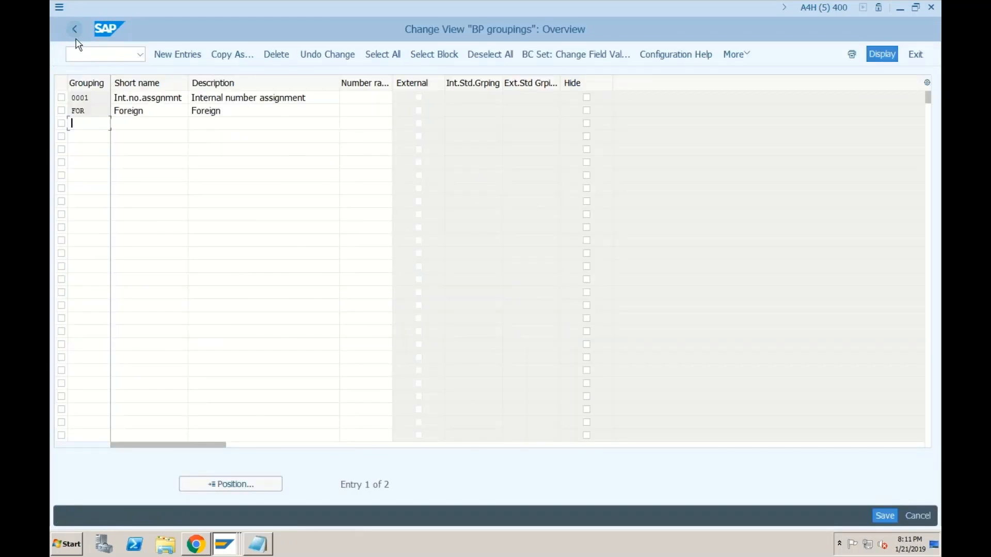
Step: Open the business partner number range intervals in change mode
{"action": "left_click", "coordinate": [74, 29]}
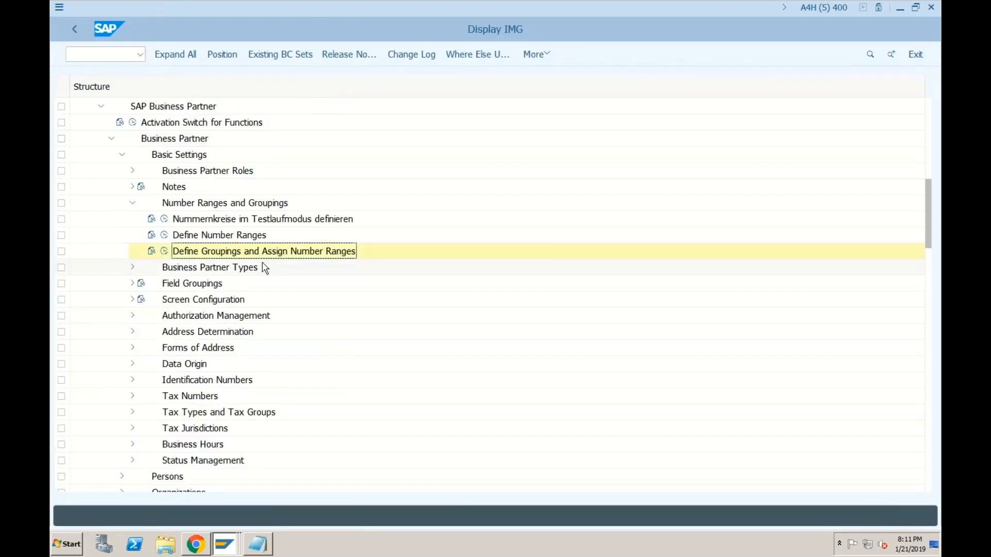
{"action": "left_click", "coordinate": [164, 235]}
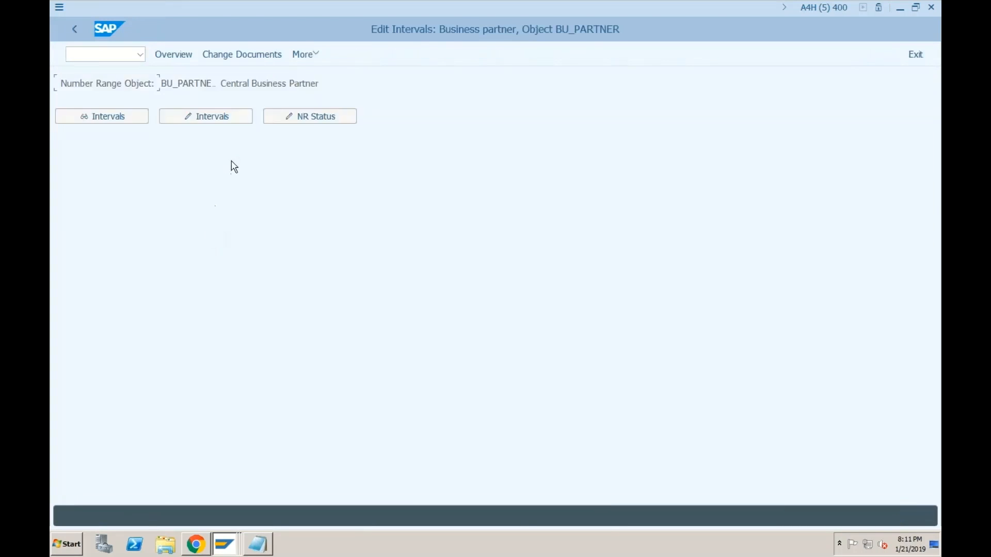
{"action": "left_click", "coordinate": [186, 119]}
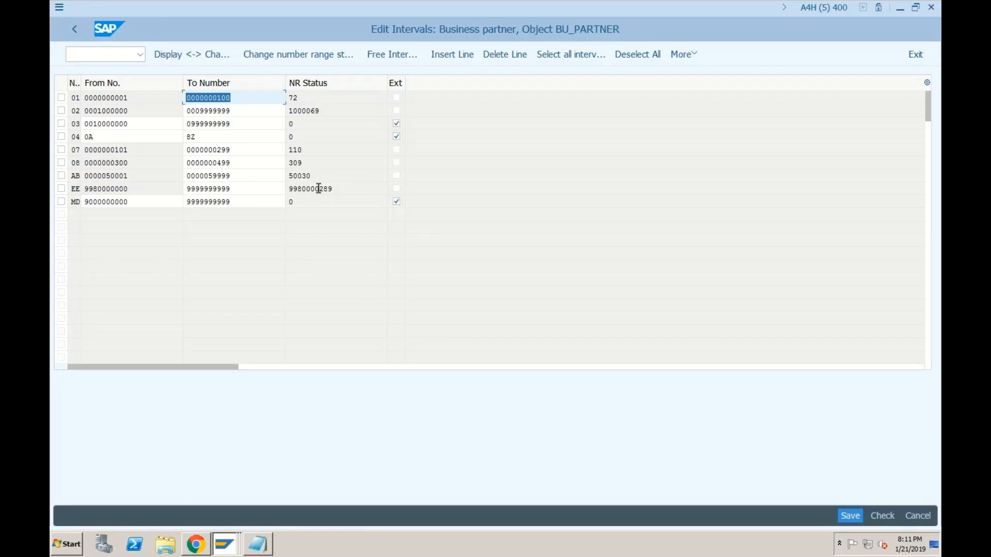
{"action": "left_click_drag", "start_coordinate": [318, 188], "coordinate": [285, 189]}
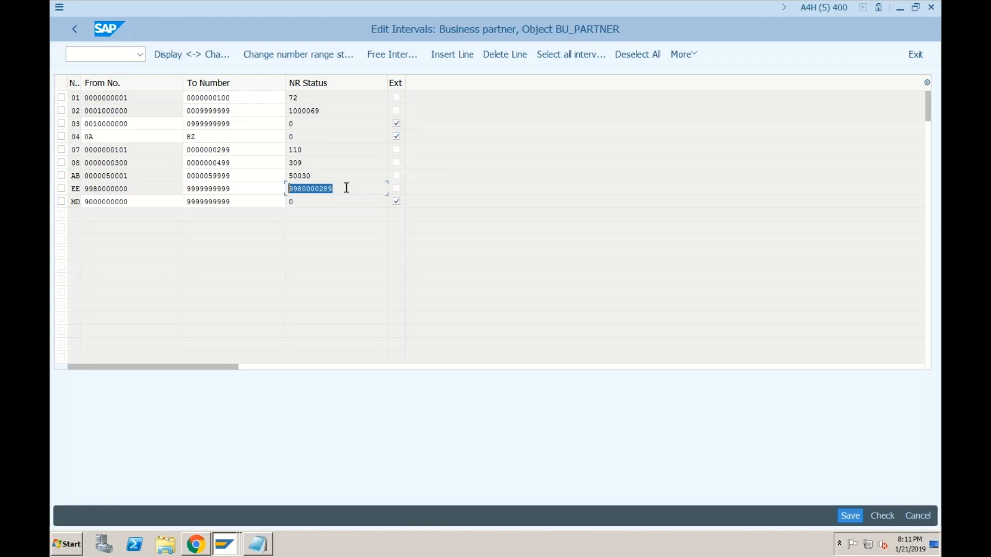
{"action": "key", "text": "shift+Tab"}
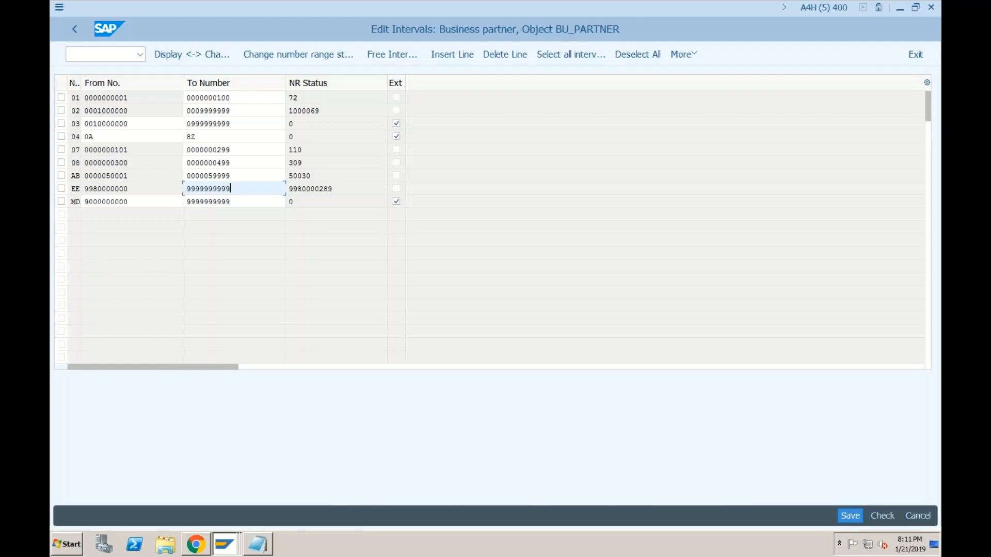
{"action": "key", "text": "BackSpace"}
{"action": "key", "text": "BackSpace"}
{"action": "key", "text": "BackSpace"}
{"action": "type", "text": "300"}
{"action": "key", "text": "Return"}
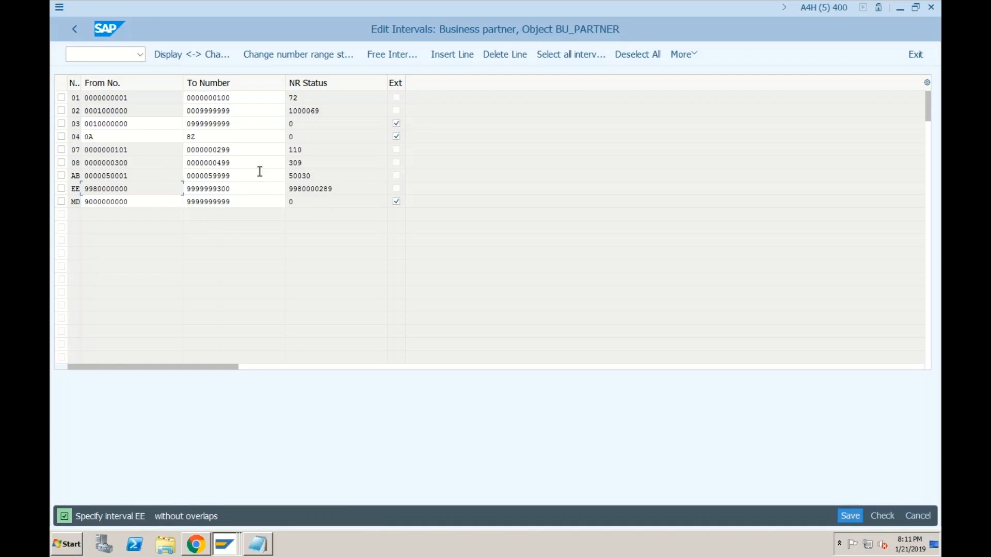
{"action": "left_click", "coordinate": [233, 190]}
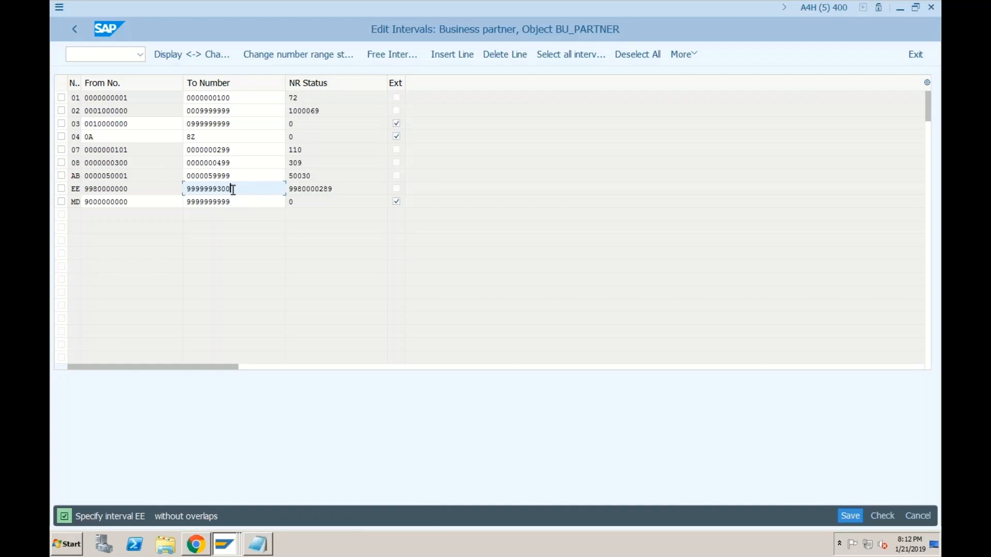
{"action": "left_click", "coordinate": [851, 515]}
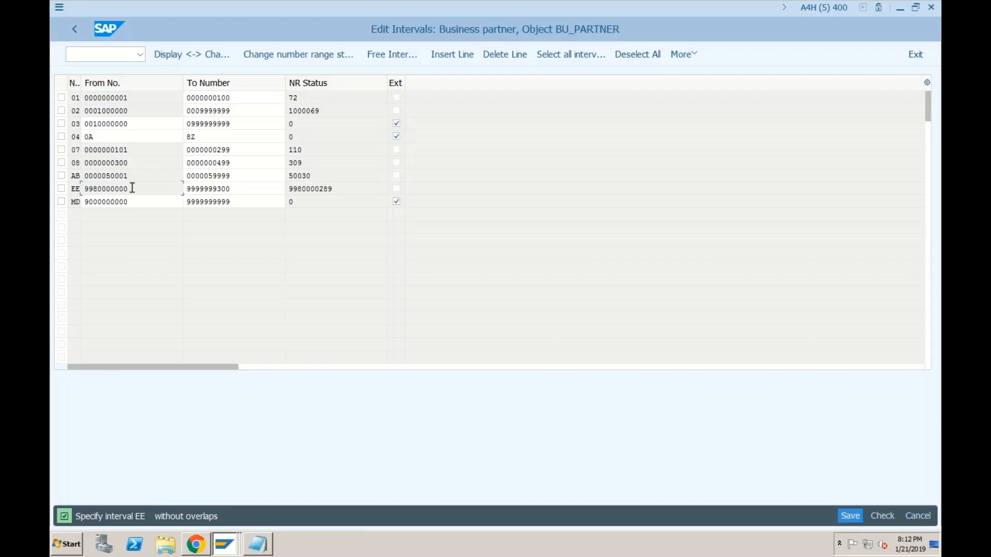
{"action": "left_click", "coordinate": [443, 56]}
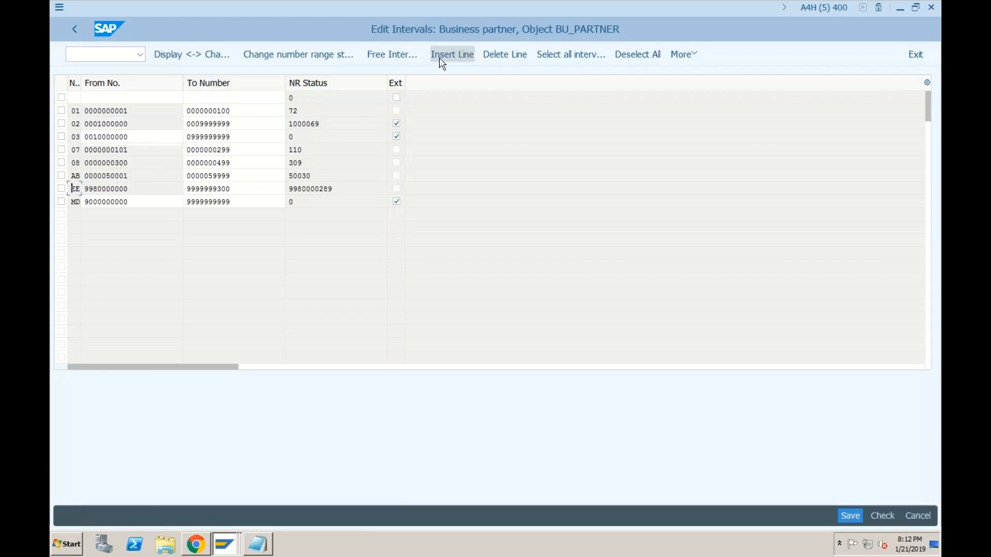
{"action": "left_click", "coordinate": [72, 97]}
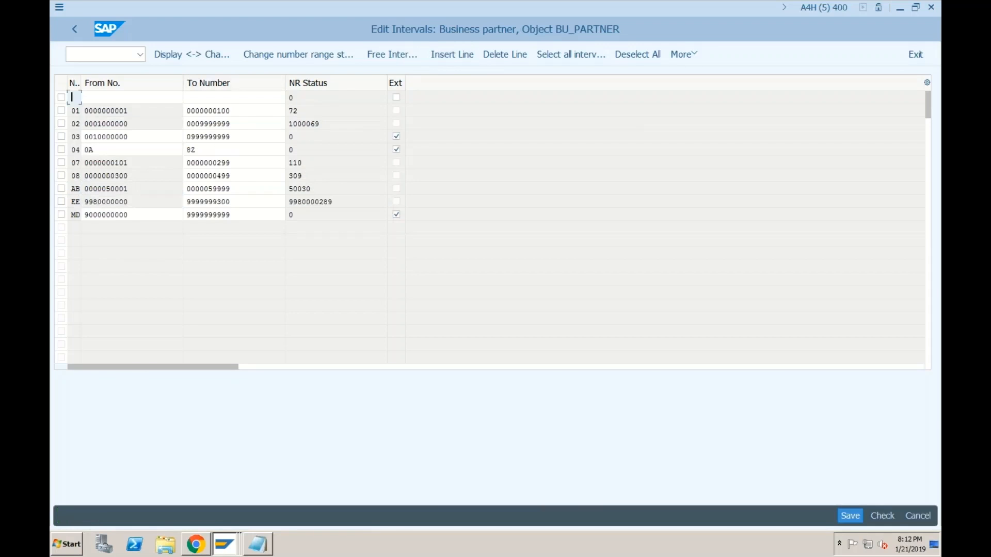
{"action": "type", "text": "77"}
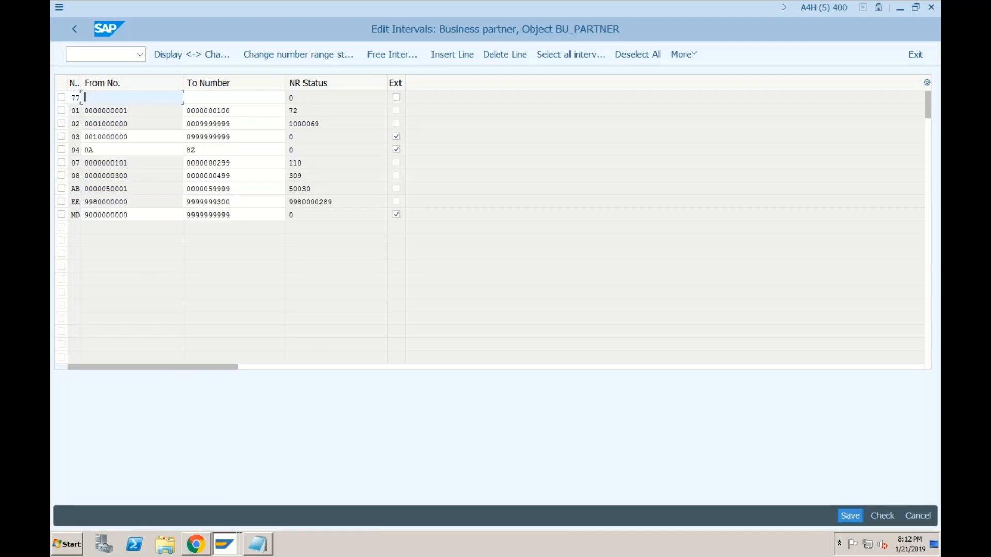
{"action": "type", "text": "7700000001"}
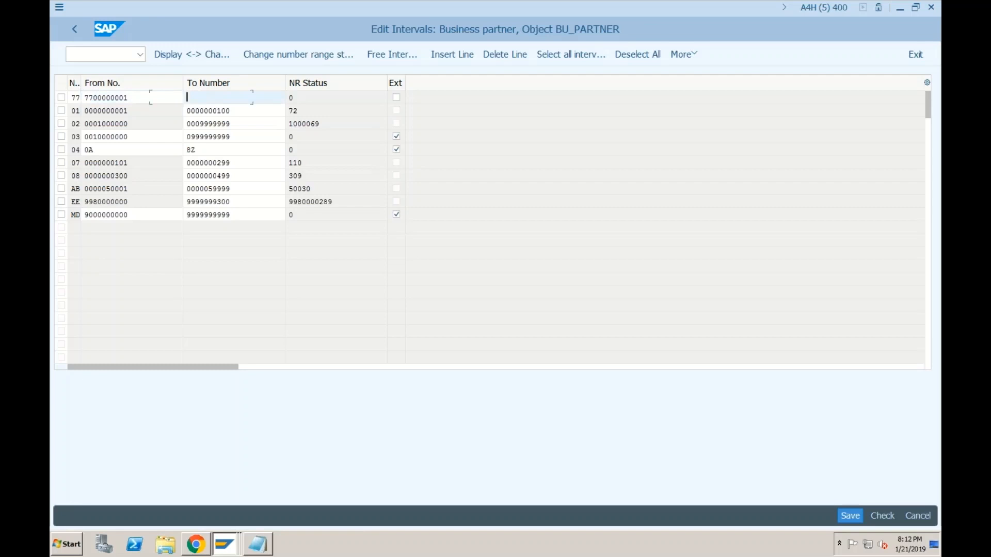
{"action": "type", "text": "7700000100"}
{"action": "key", "text": "Return"}
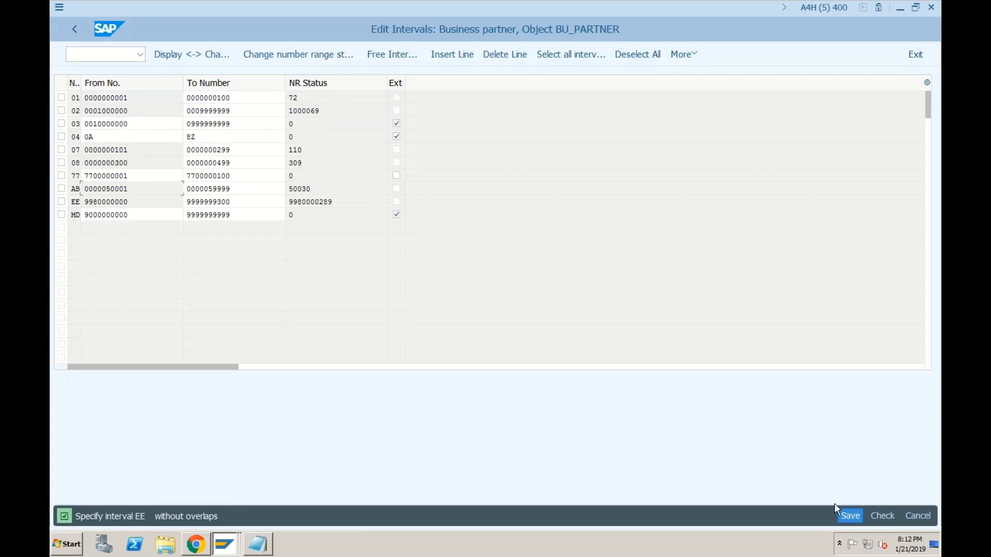
{"action": "left_click", "coordinate": [842, 514]}
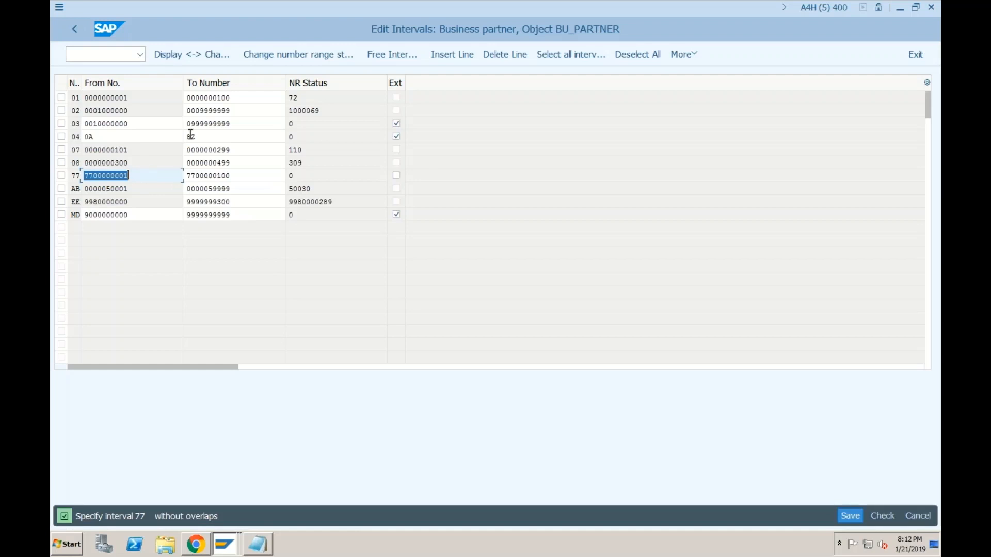
Step: Leave without saving the interval changes and reopen the intervals for editing
{"action": "left_click", "coordinate": [149, 187]}
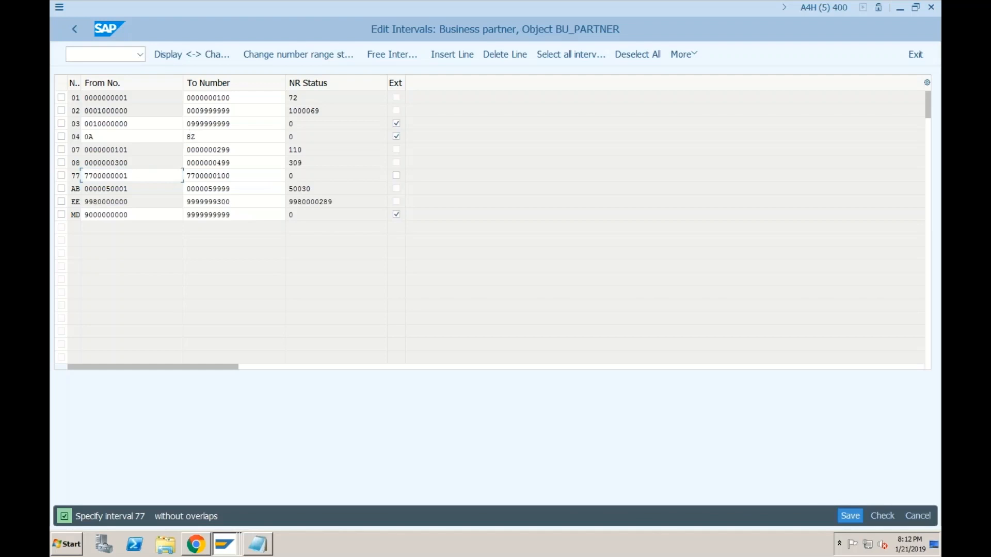
{"action": "left_click", "coordinate": [145, 211]}
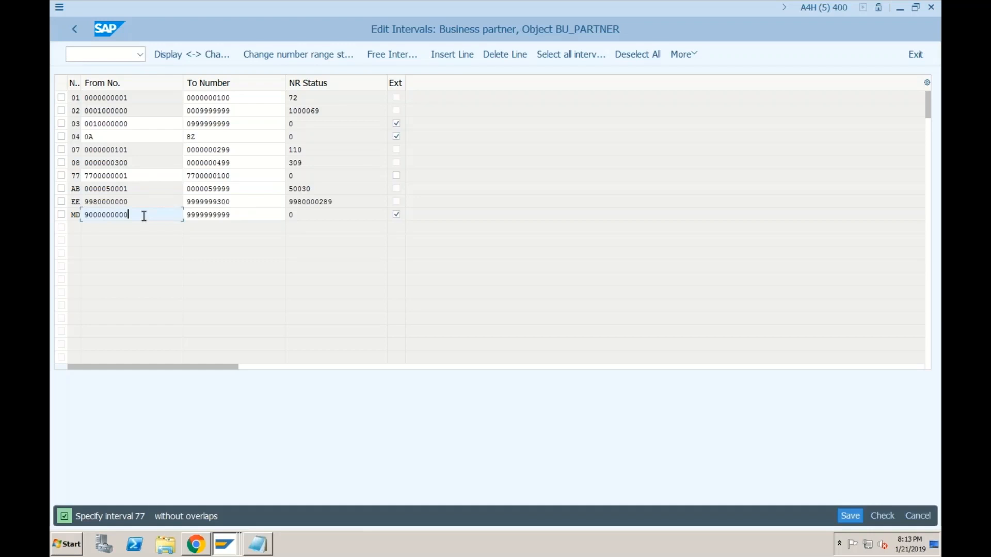
{"action": "left_click", "coordinate": [74, 29]}
{"action": "left_click", "coordinate": [320, 269]}
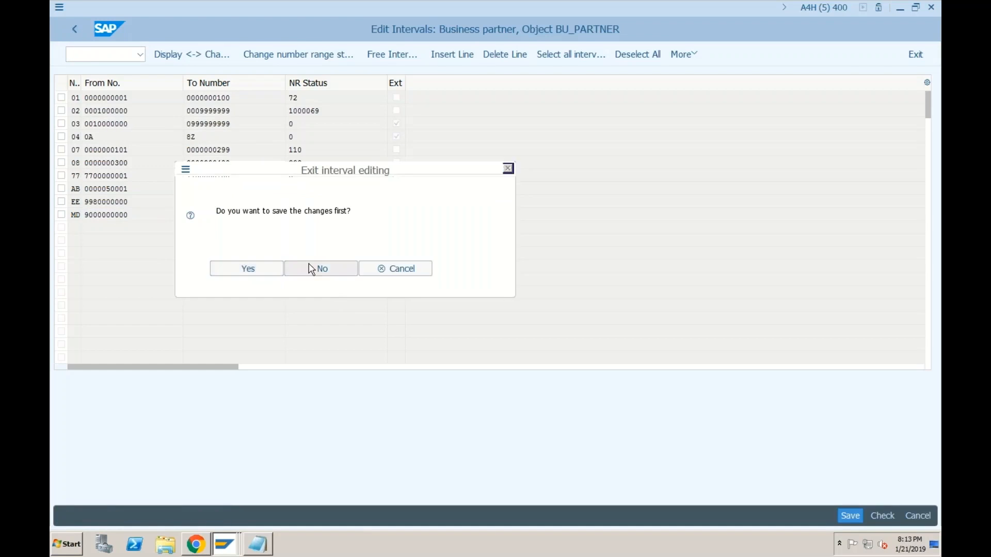
{"action": "left_click", "coordinate": [205, 116]}
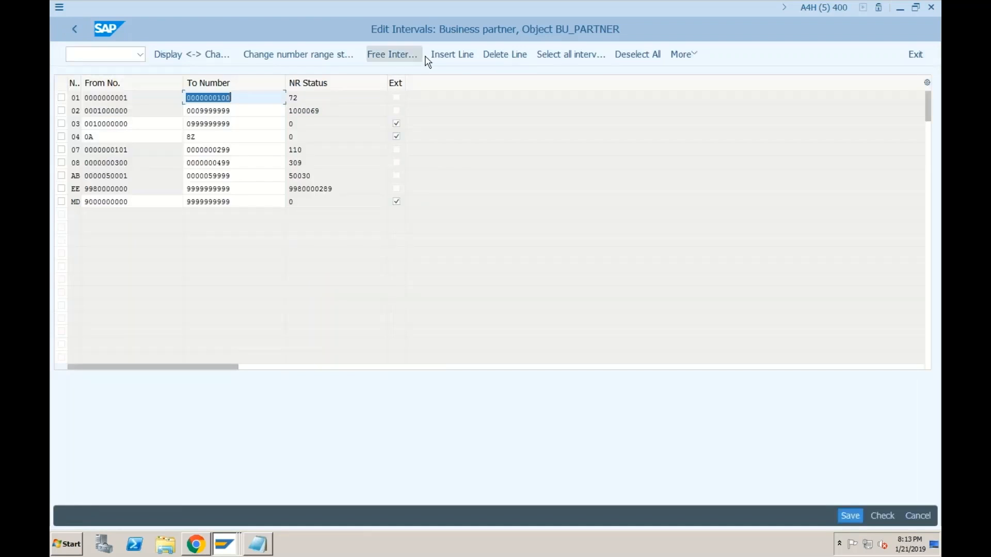
{"action": "left_click", "coordinate": [452, 56]}
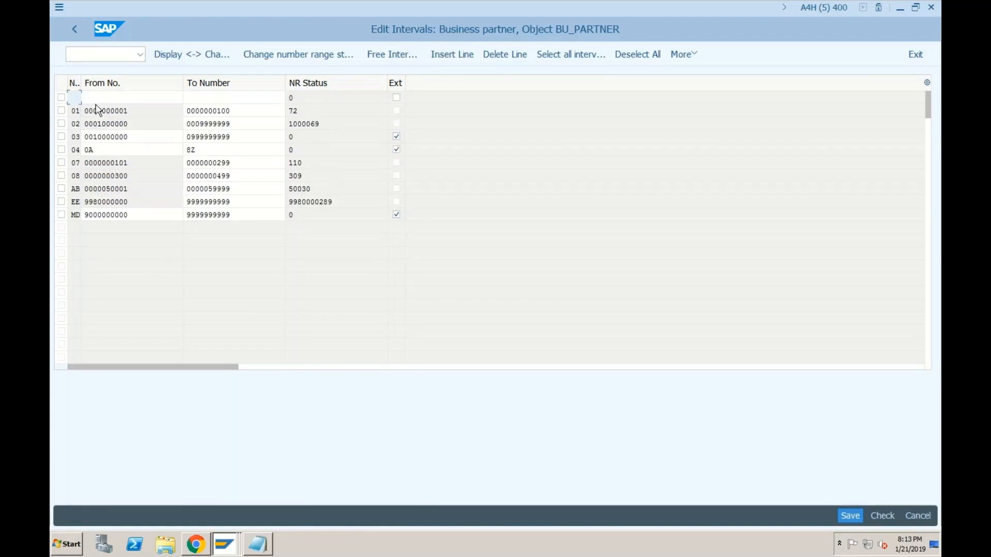
{"action": "left_click", "coordinate": [75, 97]}
{"action": "type", "text": "77"}
{"action": "key", "text": "Tab"}
{"action": "type", "text": "7700000001"}
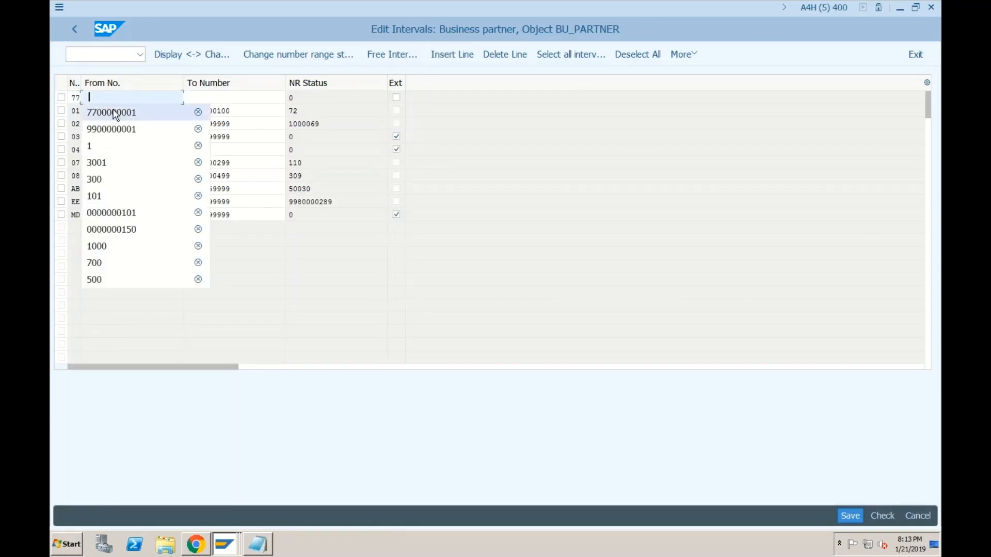
{"action": "key", "text": "Tab"}
{"action": "left_click", "coordinate": [213, 99]}
{"action": "left_click", "coordinate": [214, 111]}
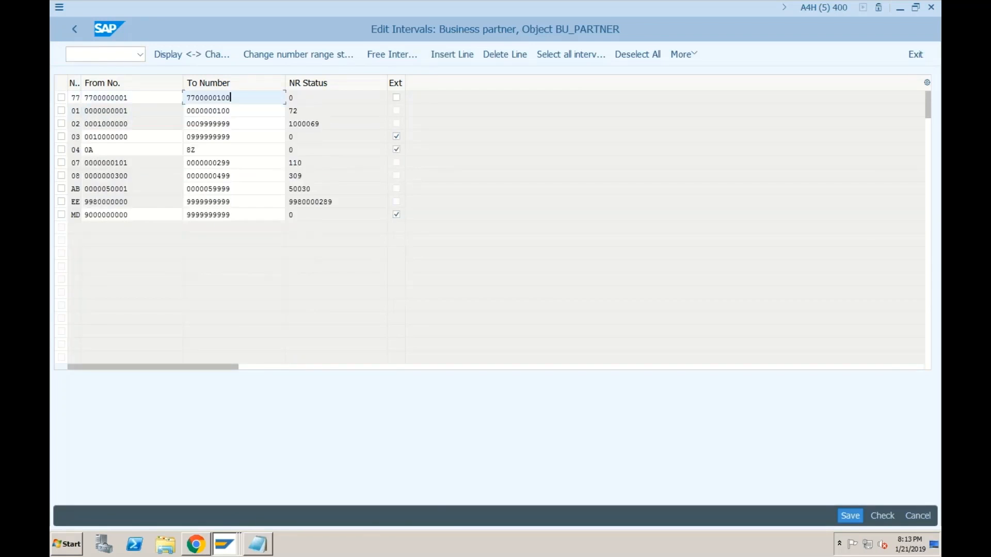
{"action": "key", "text": "Return"}
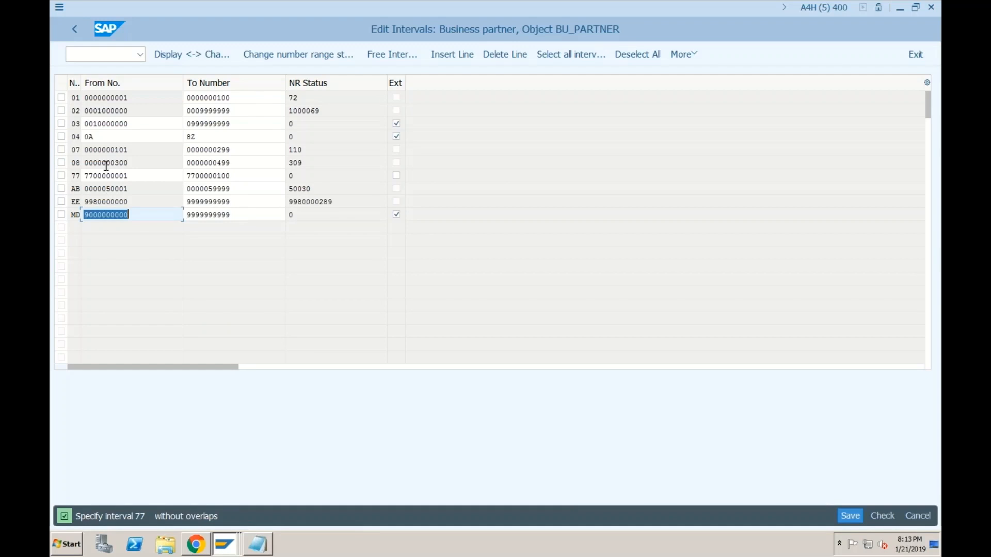
{"action": "left_click", "coordinate": [222, 176]}
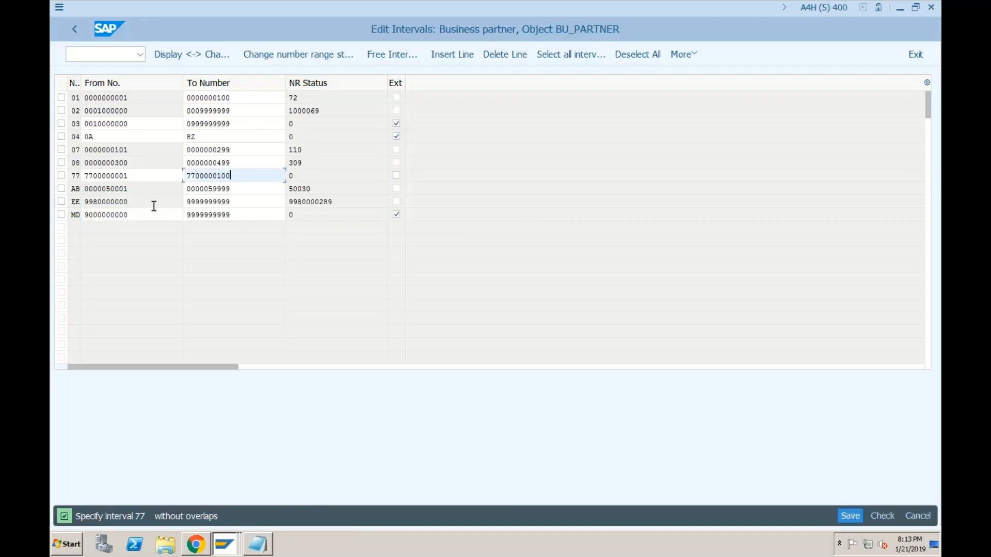
{"action": "left_click", "coordinate": [150, 214]}
{"action": "left_click", "coordinate": [234, 213]}
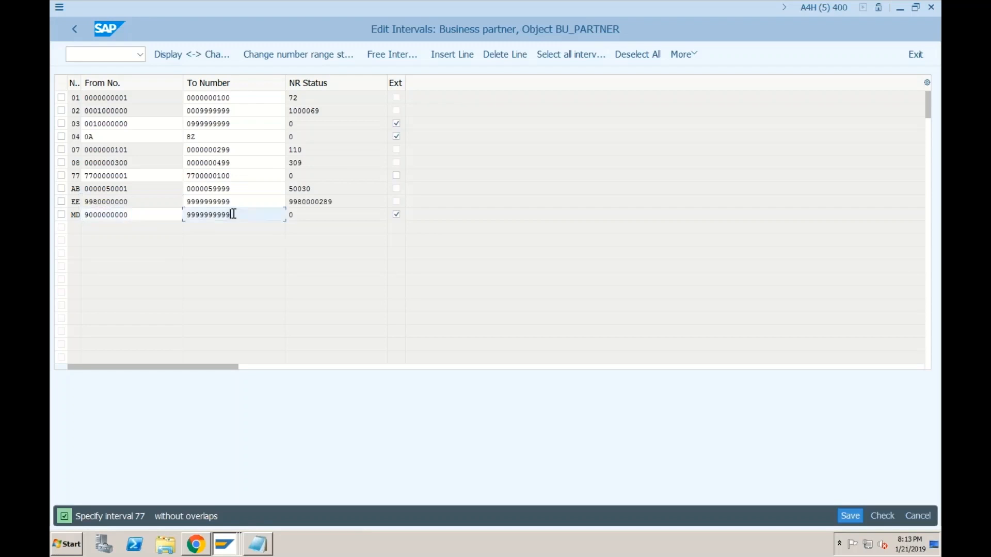
{"action": "key", "text": "Up"}
{"action": "key", "text": "Up"}
{"action": "key", "text": "Up"}
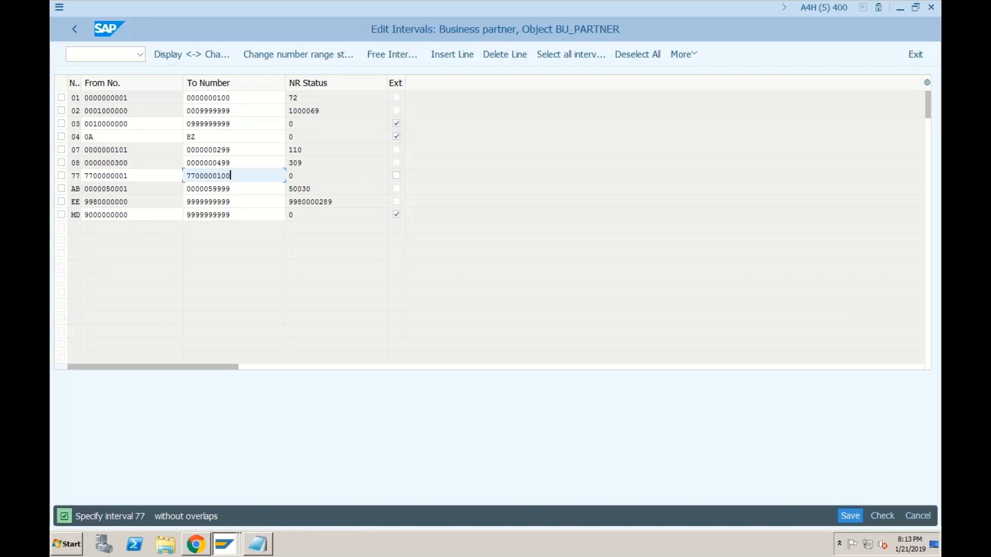
{"action": "left_click", "coordinate": [239, 163]}
{"action": "left_click", "coordinate": [240, 151]}
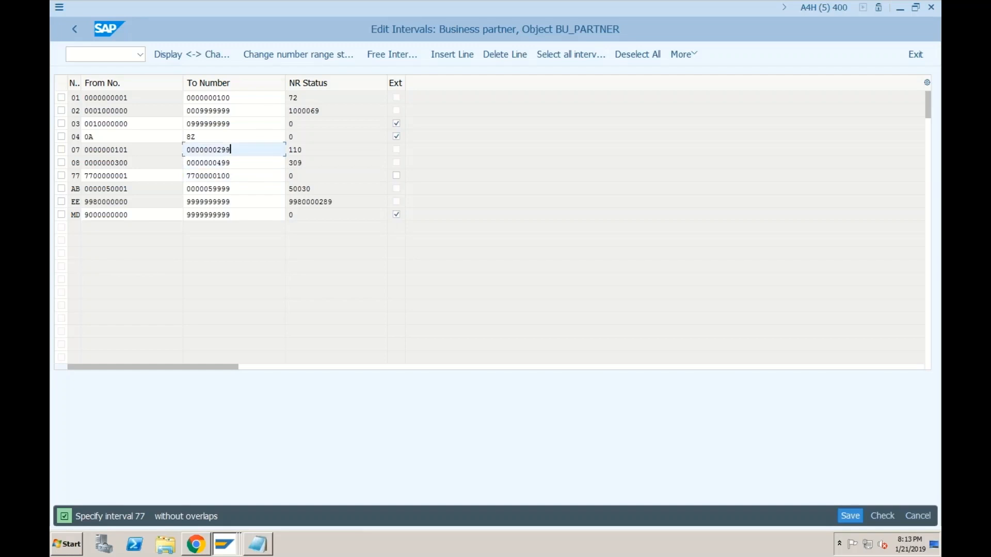
{"action": "left_click", "coordinate": [240, 138]}
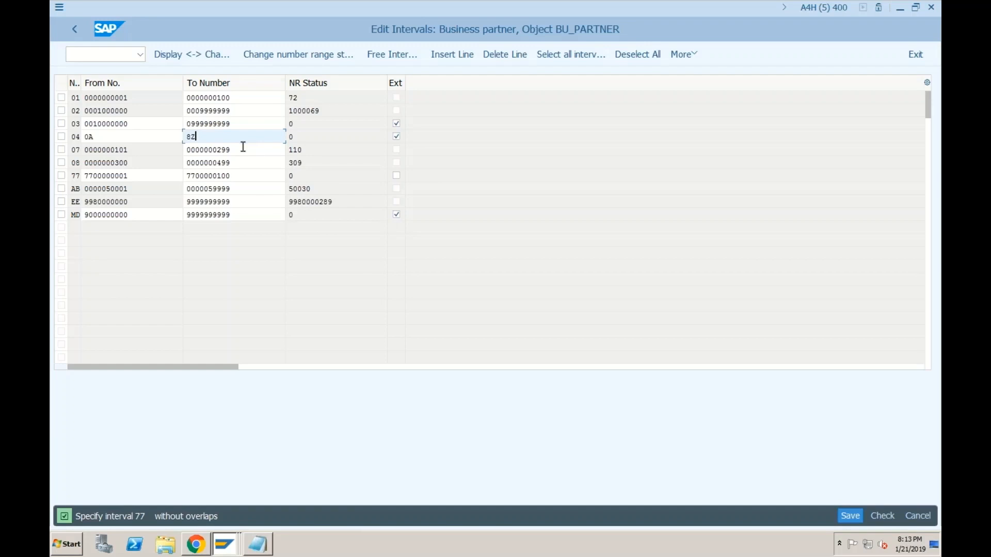
{"action": "left_click", "coordinate": [243, 162]}
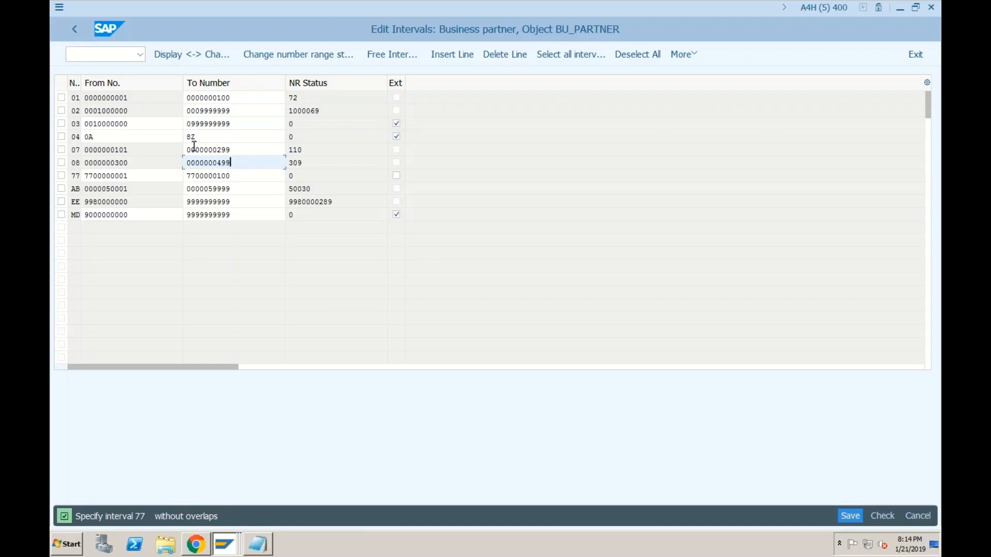
{"action": "left_click", "coordinate": [131, 175]}
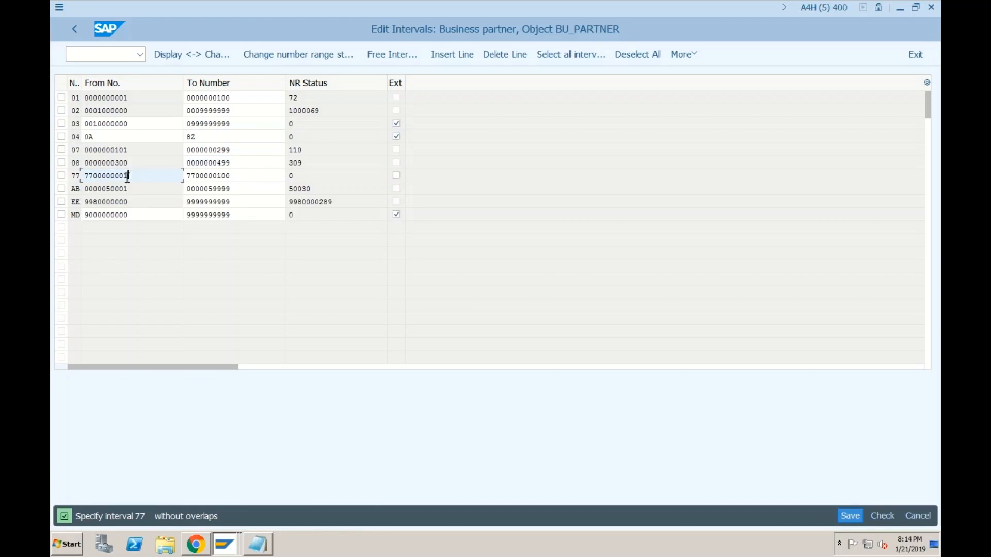
{"action": "left_click", "coordinate": [78, 30]}
{"action": "left_click", "coordinate": [312, 269]}
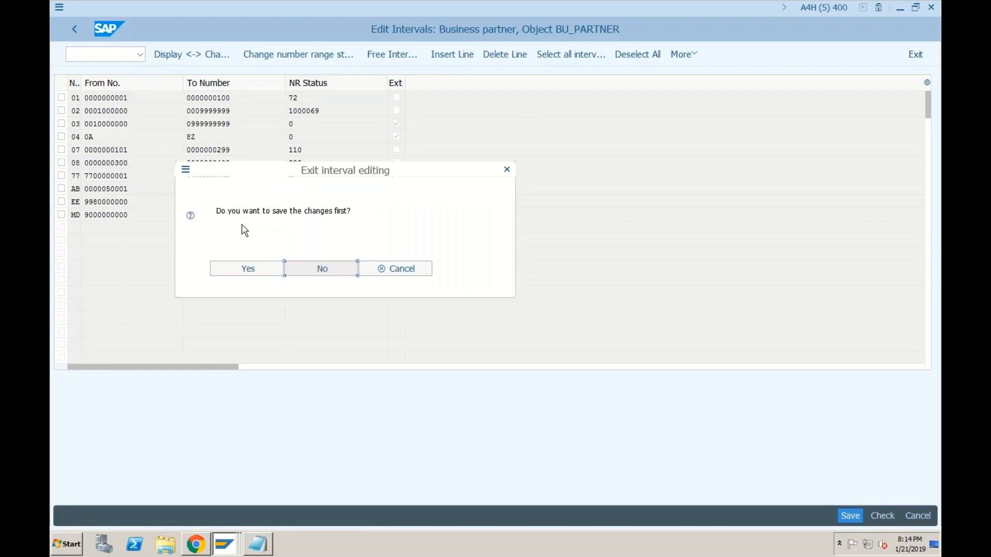
{"action": "left_click", "coordinate": [206, 118]}
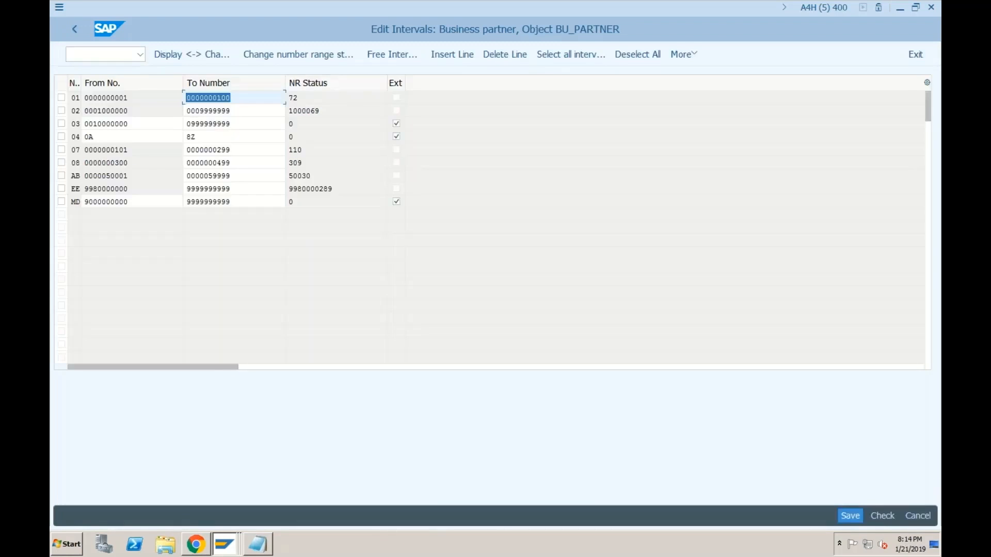
Step: Add business partner interval 09 from 500 to 600 and save it, acknowledging the transport notice
{"action": "left_click", "coordinate": [447, 56]}
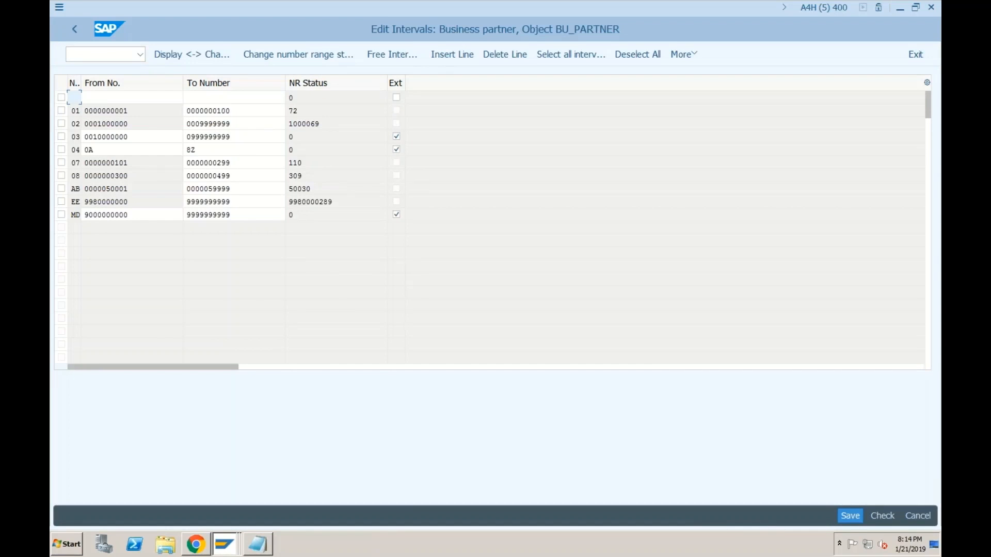
{"action": "type", "text": "09"}
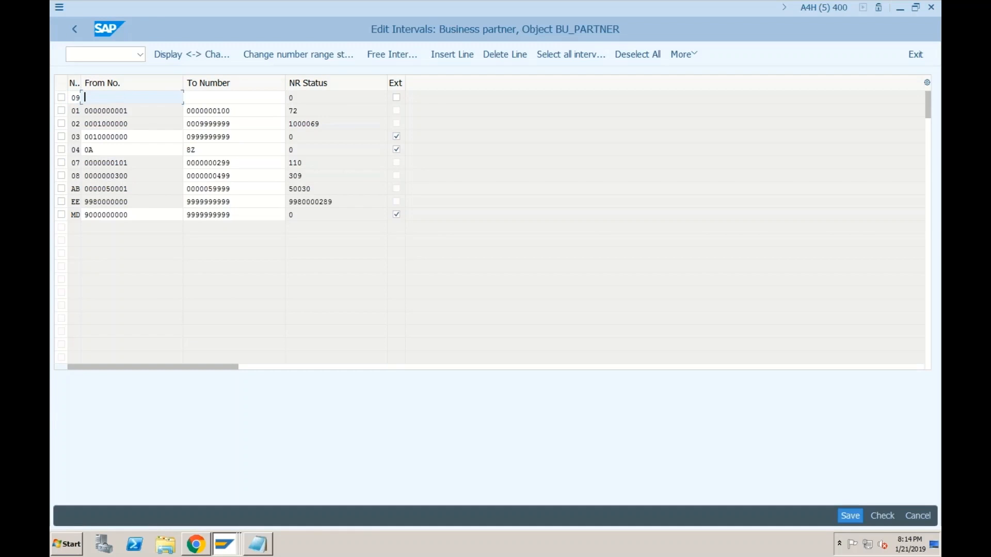
{"action": "type", "text": "500"}
{"action": "key", "text": "Tab"}
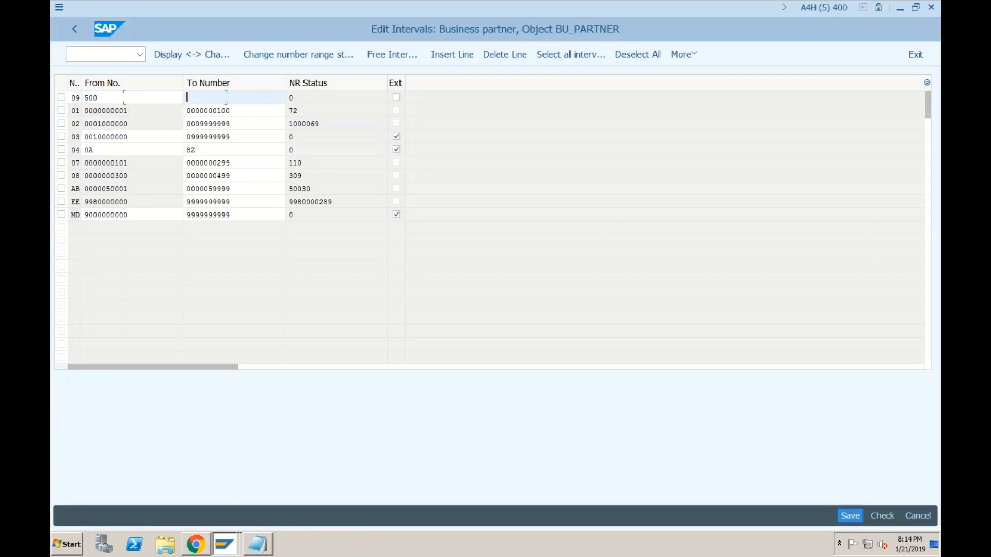
{"action": "type", "text": "600"}
{"action": "key", "text": "Return"}
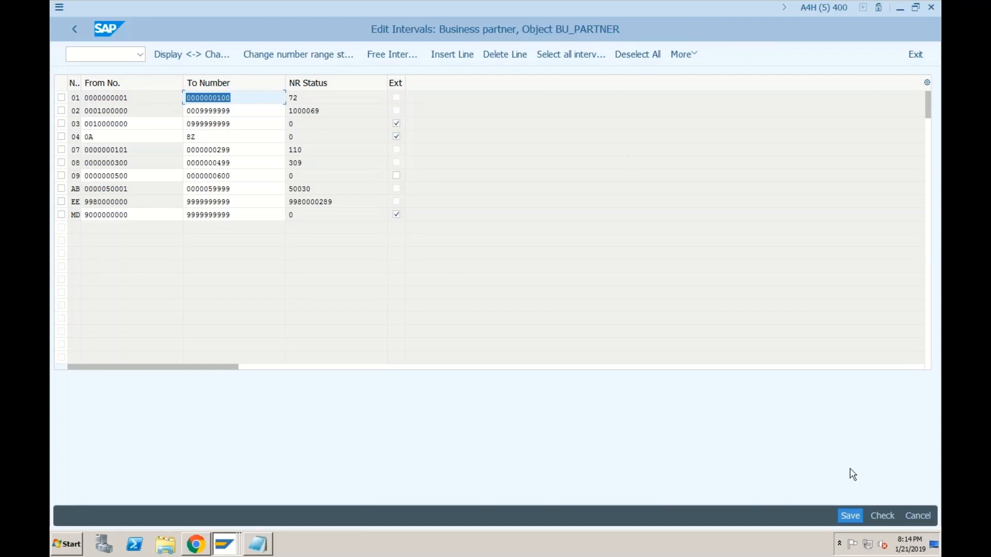
{"action": "left_click", "coordinate": [846, 514]}
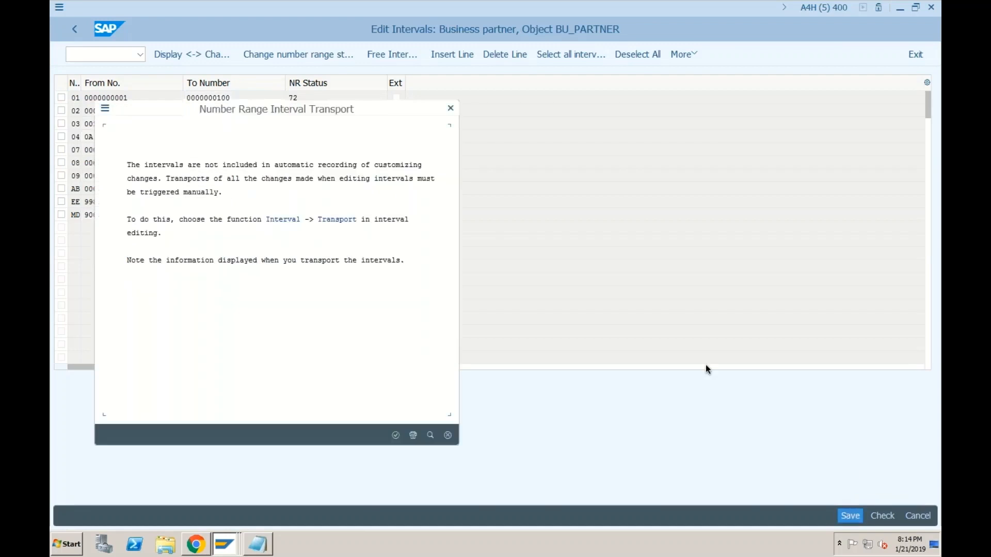
{"action": "left_click", "coordinate": [396, 435]}
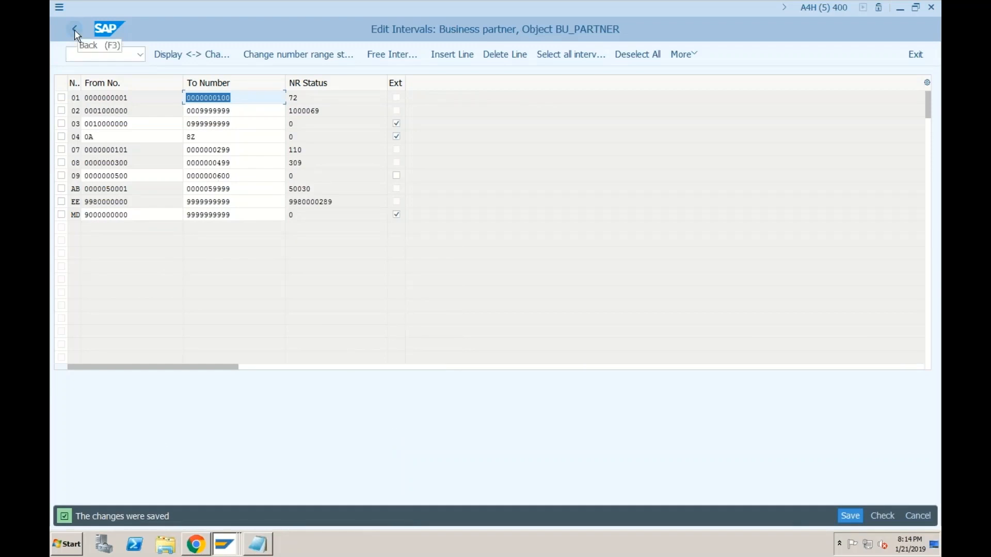
Step: Check interval 09's start number and go back to the configuration tree
{"action": "left_click", "coordinate": [112, 176]}
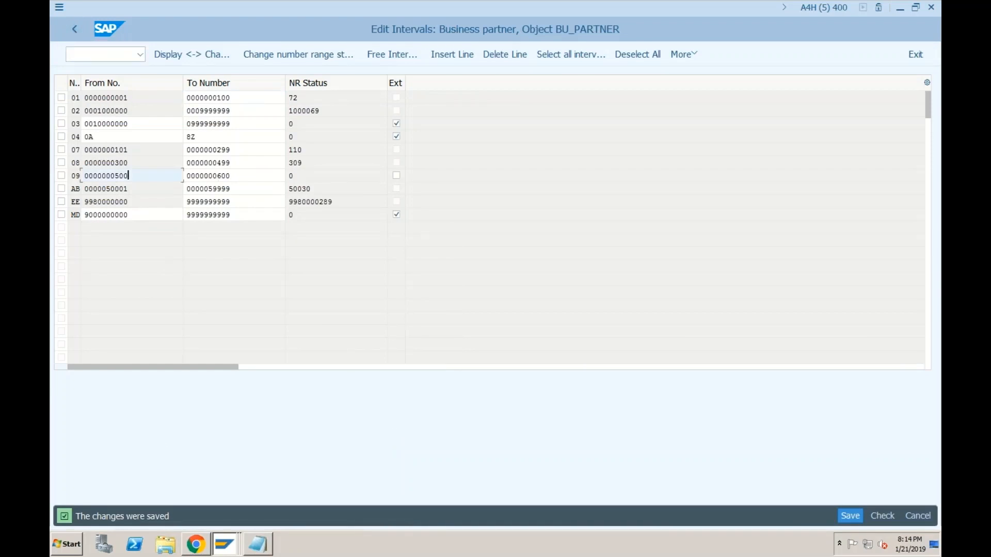
{"action": "left_click", "coordinate": [75, 29]}
{"action": "left_click", "coordinate": [73, 32]}
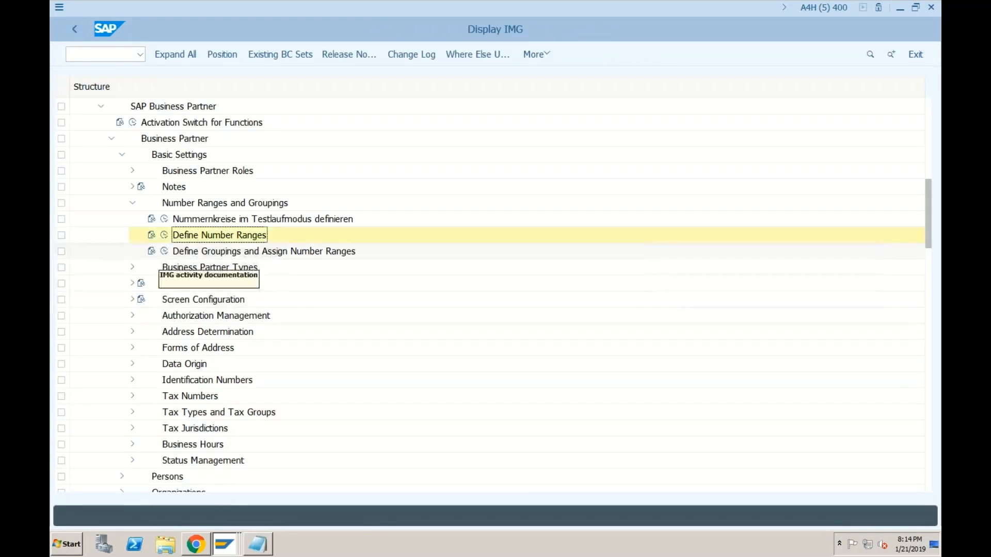
Step: In Define Groupings and Assign Number Ranges, enter number range 09 for groupings DOM and FOR
{"action": "left_click", "coordinate": [164, 251]}
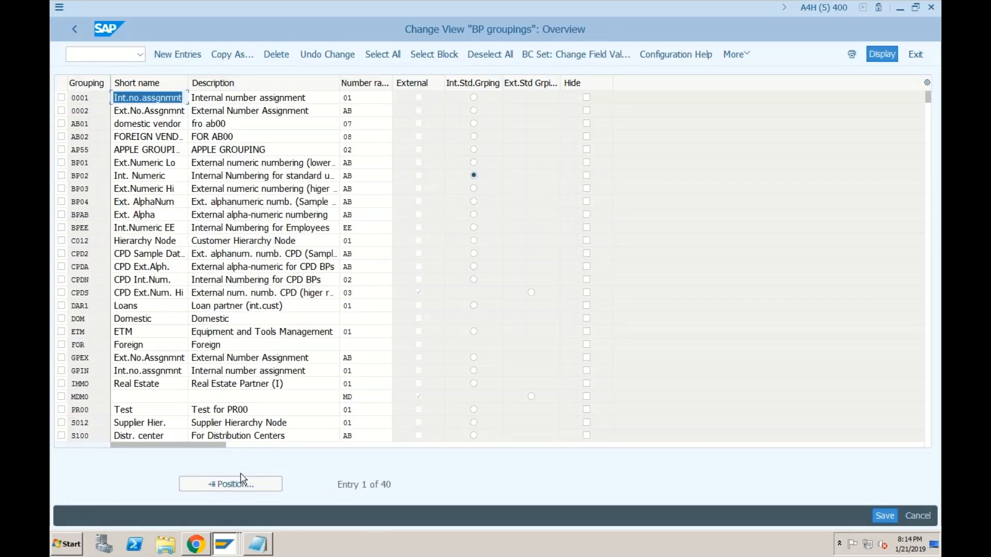
{"action": "type", "text": "dom"}
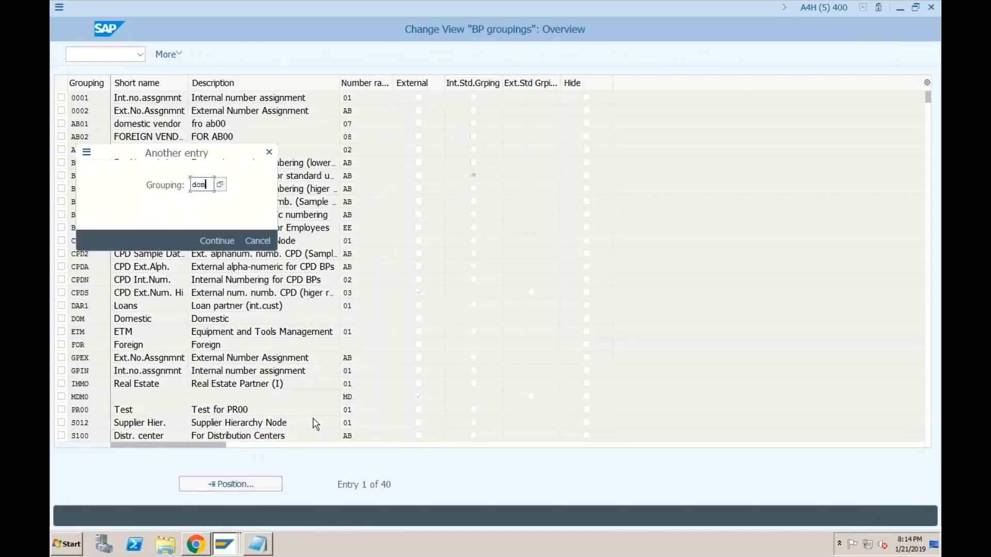
{"action": "key", "text": "Return"}
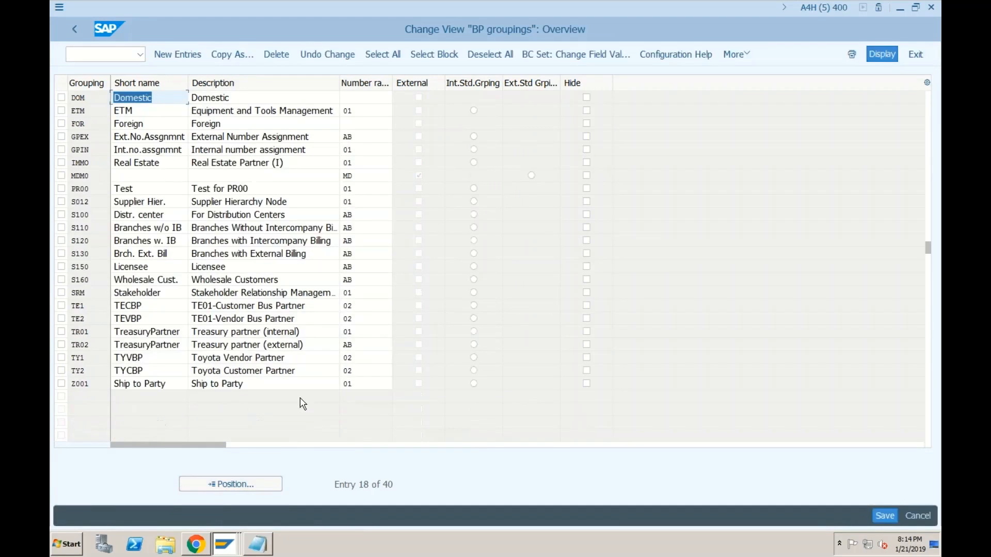
{"action": "left_click", "coordinate": [343, 97]}
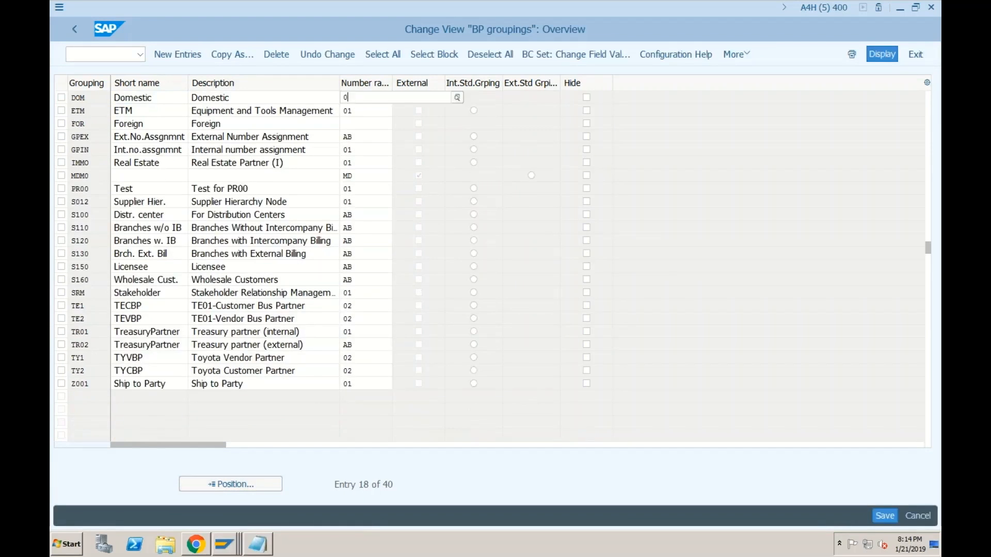
{"action": "type", "text": "09"}
{"action": "left_click", "coordinate": [350, 125]}
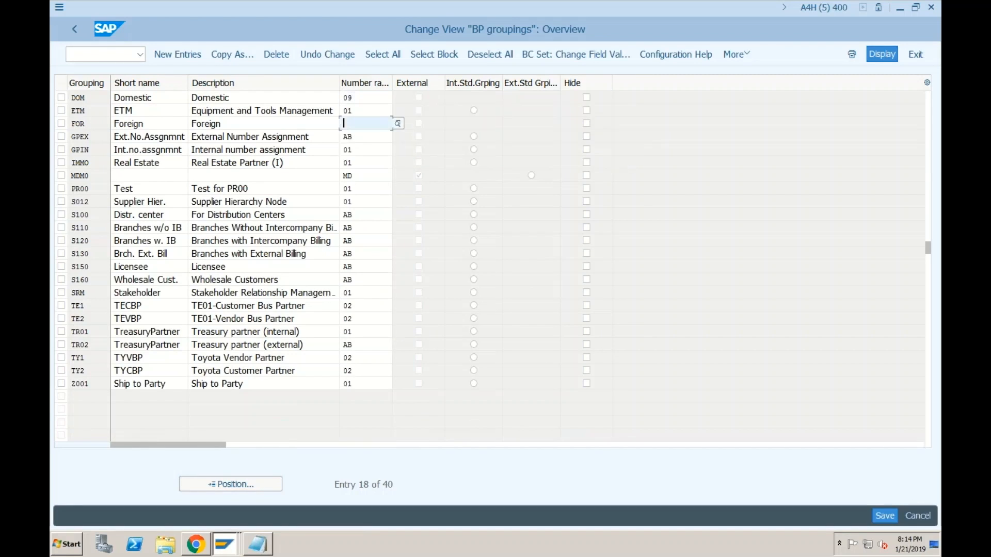
{"action": "type", "text": "09"}
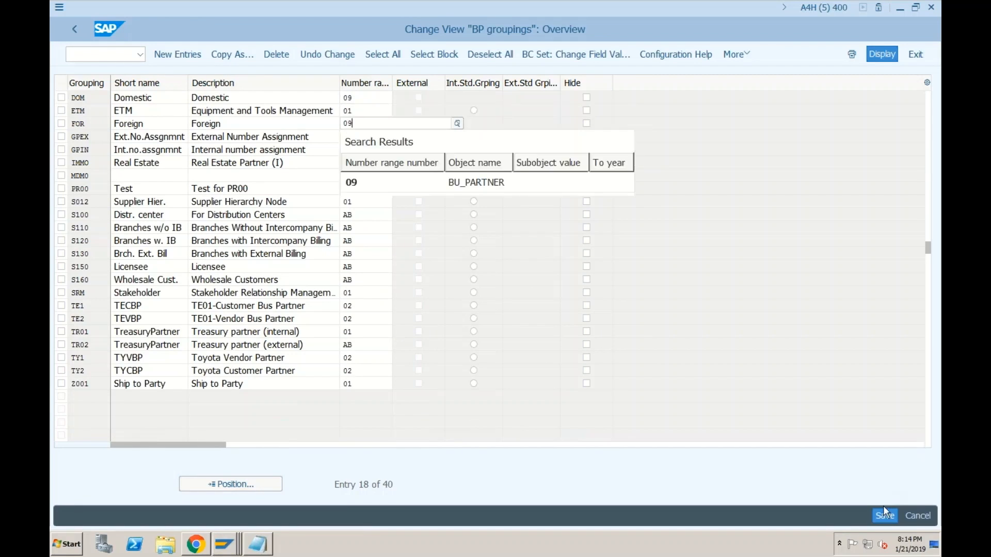
Step: Save the grouping assignments under the customizing request and go back to the IMG tree
{"action": "left_click", "coordinate": [883, 515]}
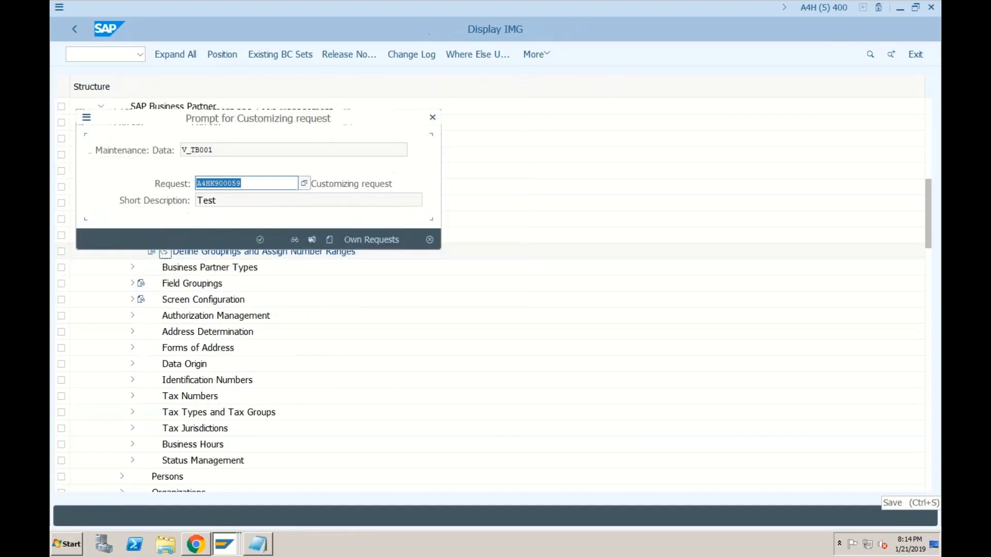
{"action": "left_click", "coordinate": [261, 240]}
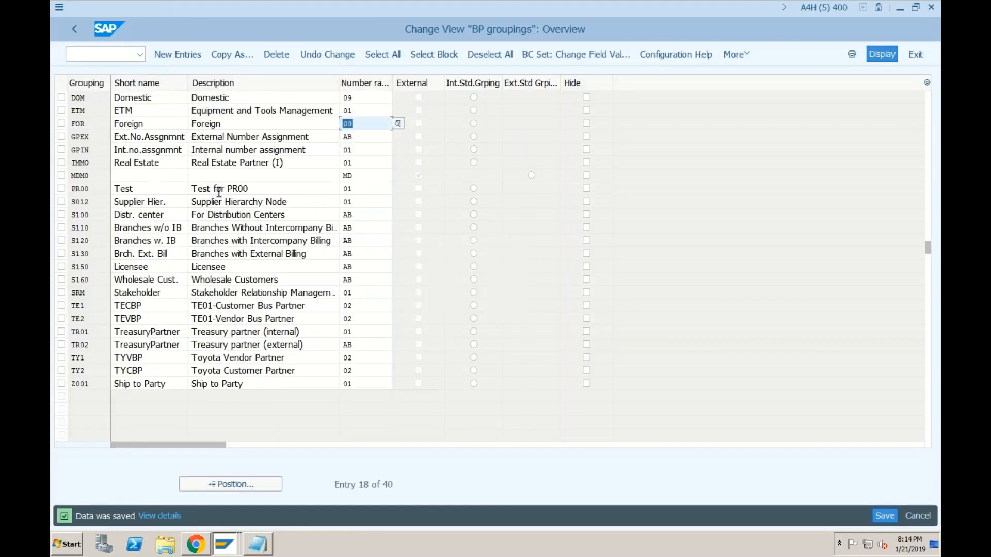
{"action": "left_click", "coordinate": [75, 31]}
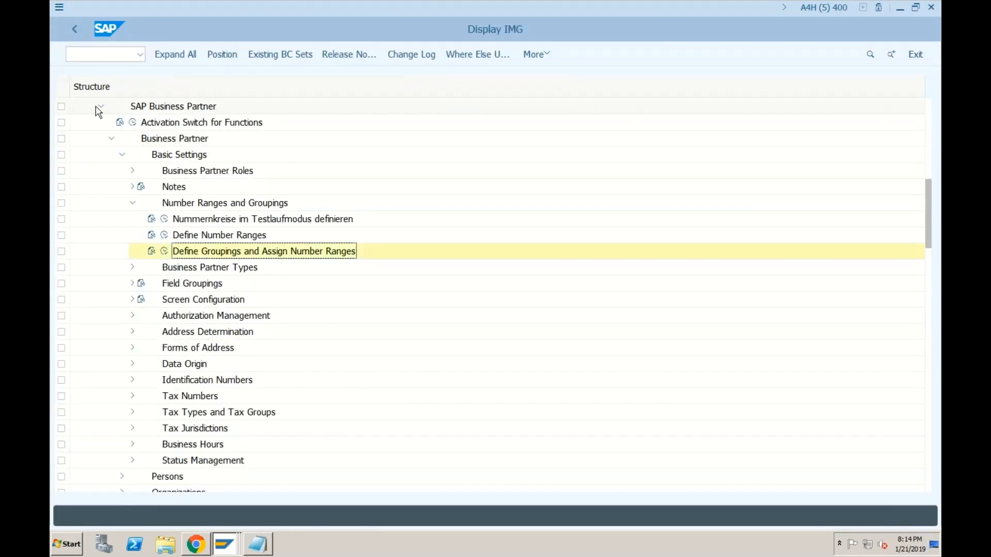
Step: Open Create Number Ranges for Vendor Accounts under Financial Accounting in Change Intervals mode
{"action": "left_click", "coordinate": [100, 108]}
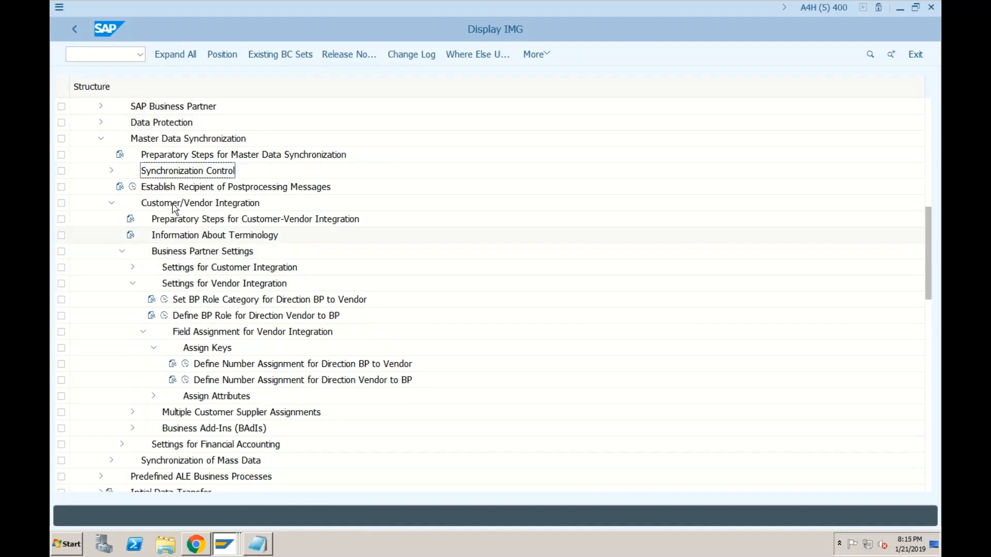
{"action": "left_click", "coordinate": [111, 203]}
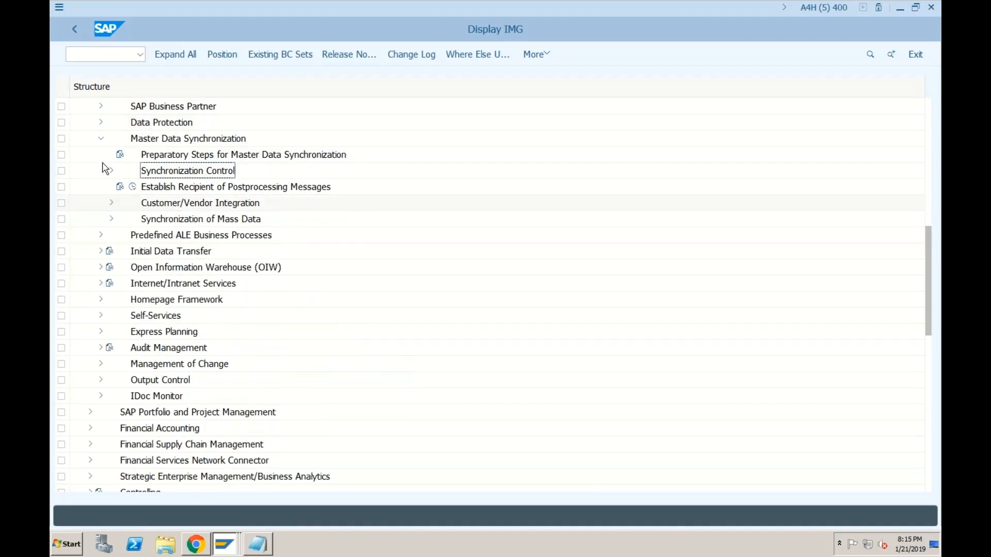
{"action": "left_click", "coordinate": [101, 139]}
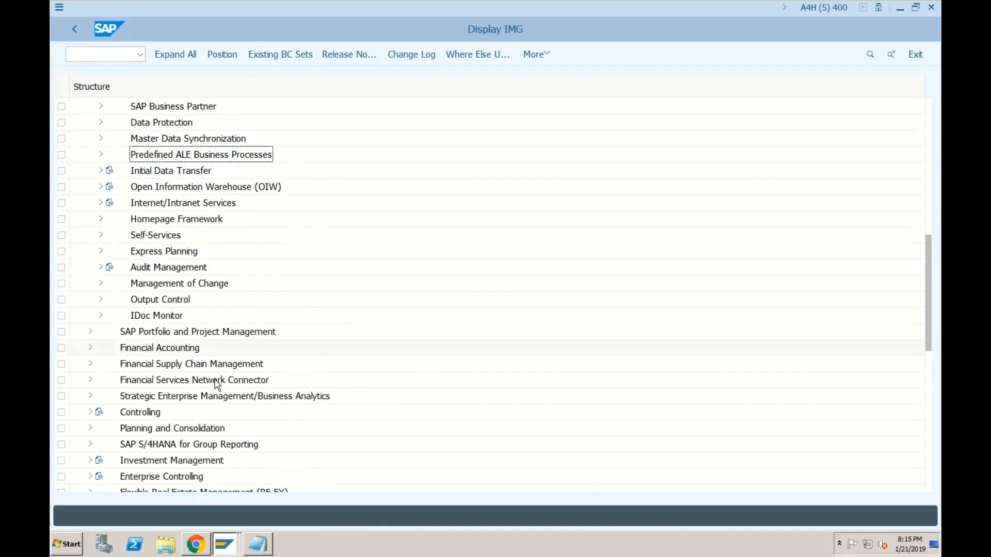
{"action": "left_click", "coordinate": [91, 349]}
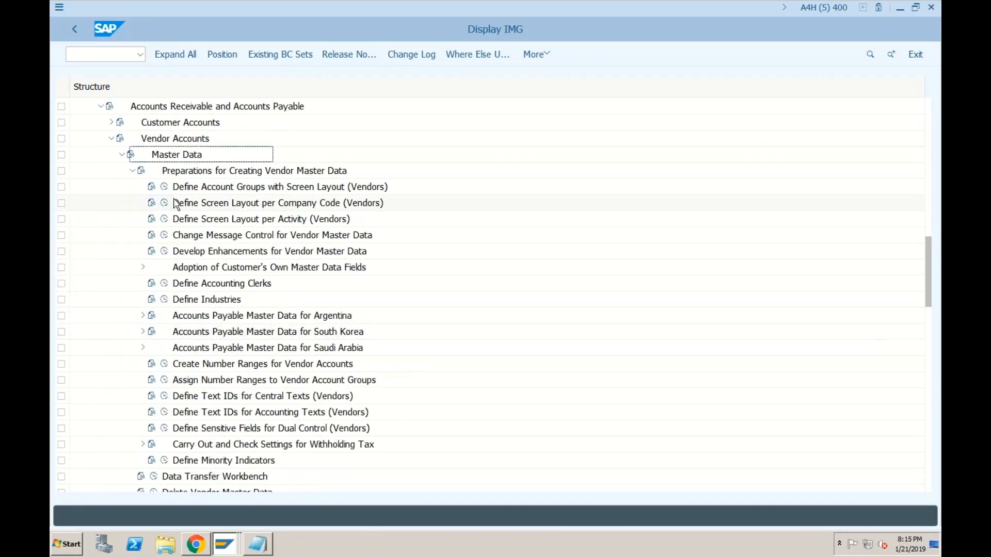
{"action": "left_click", "coordinate": [164, 365]}
{"action": "left_click", "coordinate": [202, 123]}
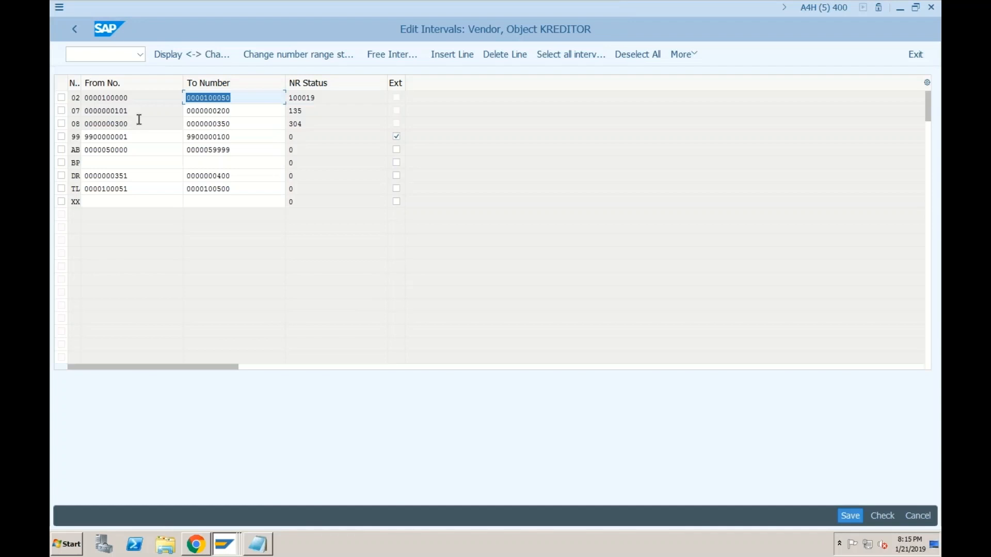
Step: Add vendor interval 09 from 500 to 600, flagged as external numbering
{"action": "left_click", "coordinate": [454, 61]}
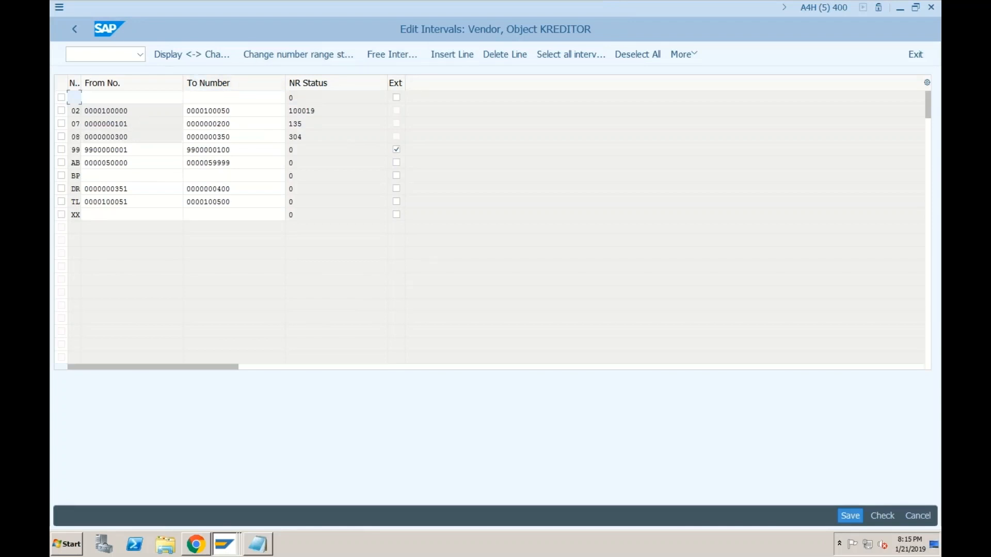
{"action": "type", "text": "09"}
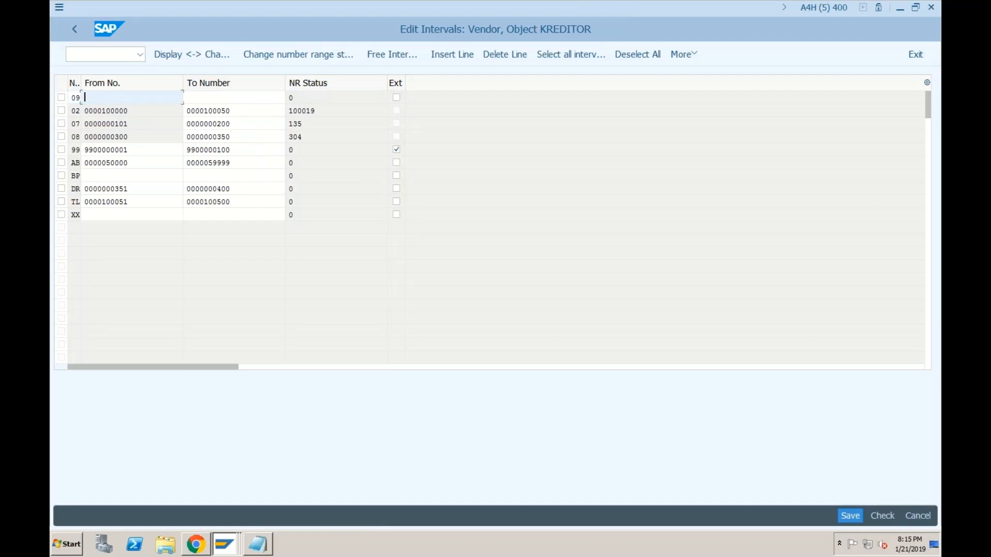
{"action": "type", "text": "500"}
{"action": "key", "text": "Tab"}
{"action": "type", "text": "6"}
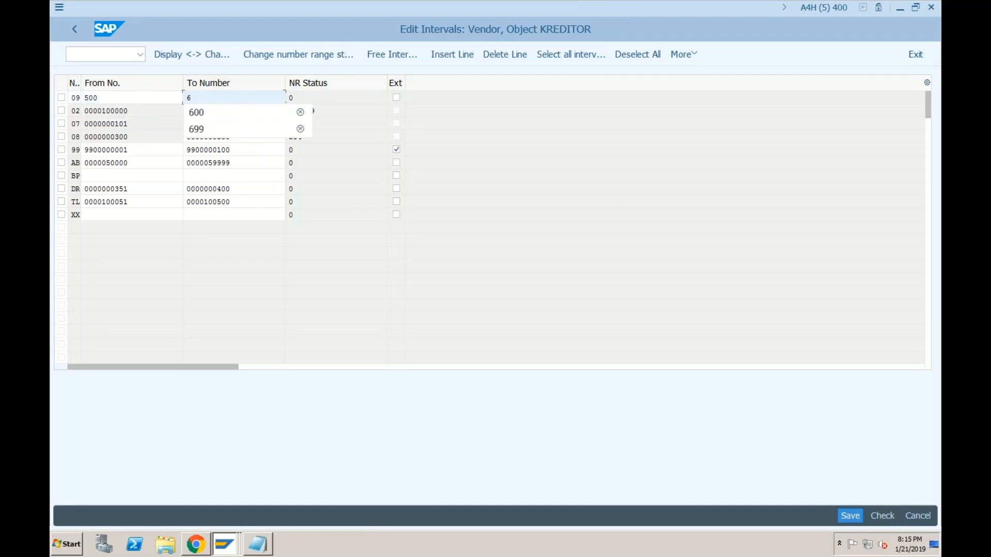
{"action": "type", "text": "00"}
{"action": "key", "text": "Return"}
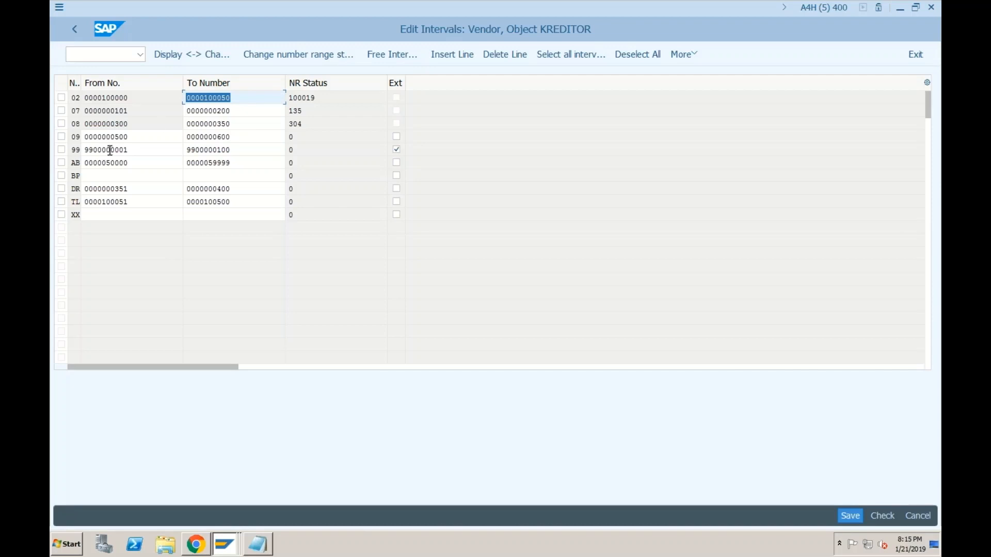
{"action": "left_click", "coordinate": [396, 137]}
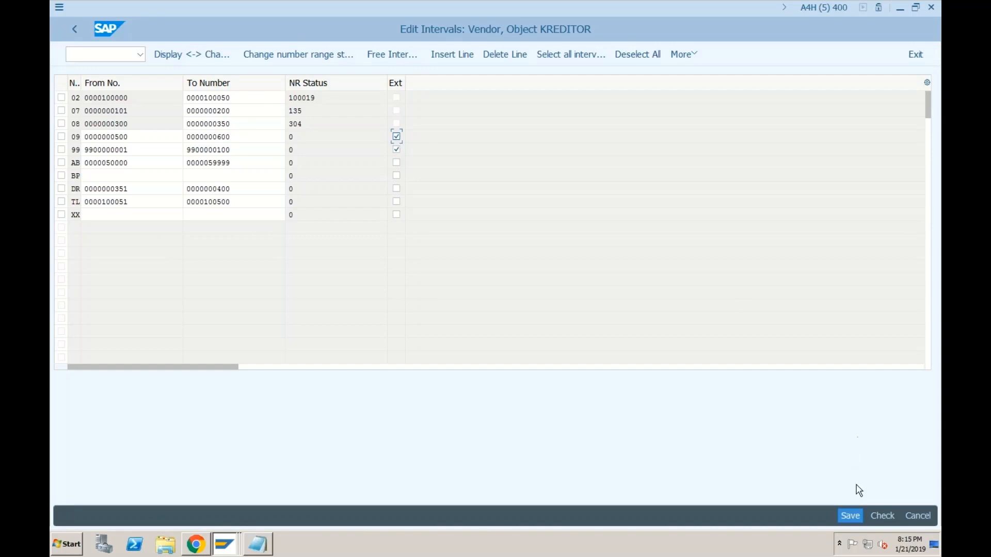
Step: Save the new interval, acknowledge the transport notice, and return to the IMG tree
{"action": "left_click", "coordinate": [849, 511]}
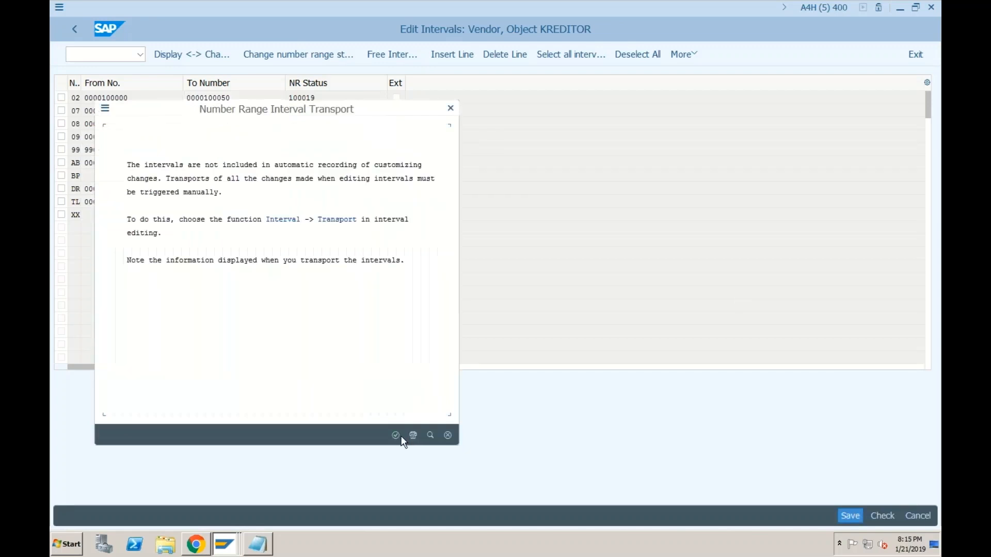
{"action": "left_click", "coordinate": [395, 435]}
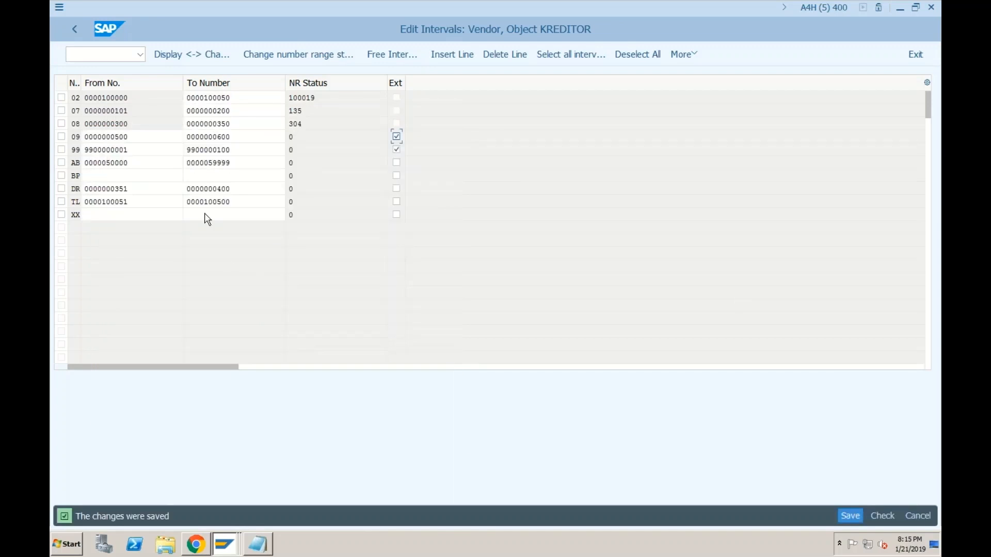
{"action": "left_click", "coordinate": [78, 29]}
{"action": "left_click", "coordinate": [78, 29]}
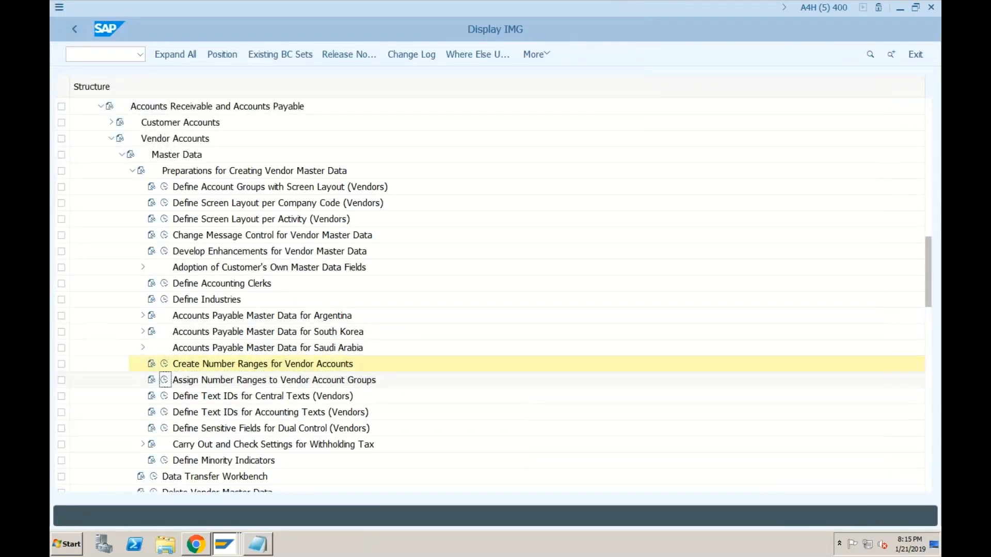
Step: Replace the number range of vendor account groups DOM and FOR with 09
{"action": "left_click", "coordinate": [164, 380]}
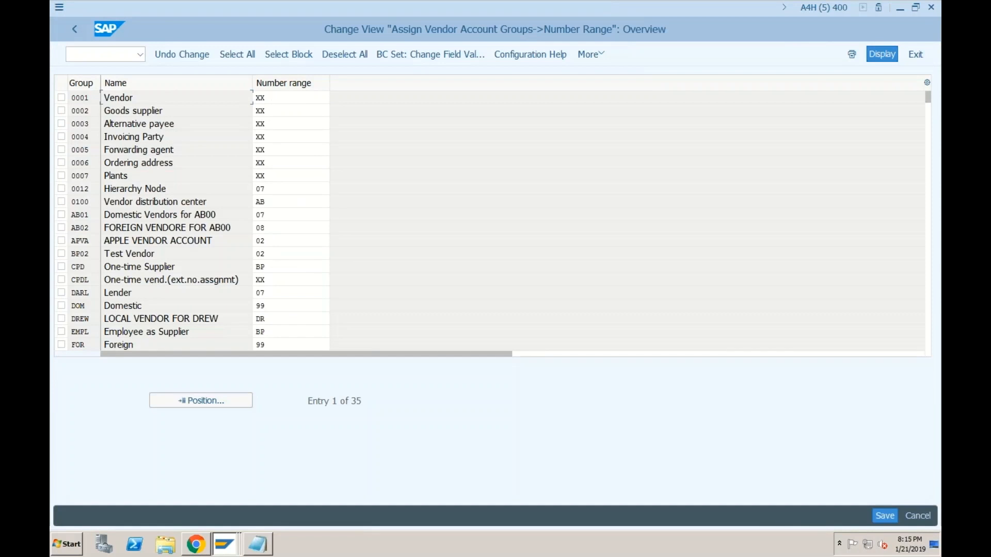
{"action": "left_click", "coordinate": [270, 305]}
{"action": "key", "text": "BackSpace"}
{"action": "key", "text": "BackSpace"}
{"action": "type", "text": "09"}
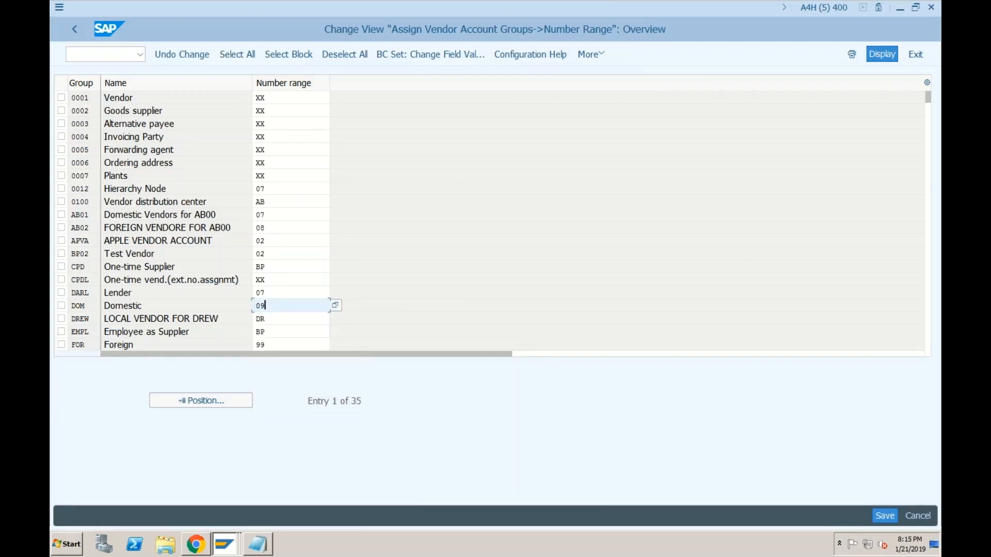
{"action": "left_click", "coordinate": [273, 345]}
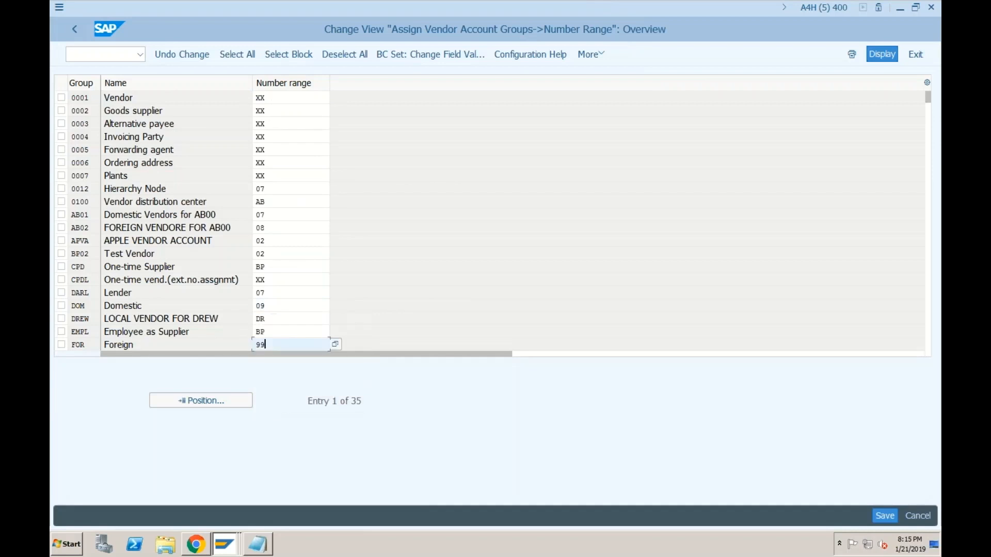
{"action": "key", "text": "BackSpace"}
{"action": "key", "text": "BackSpace"}
{"action": "type", "text": "09"}
Step: Save the account group assignments under the customizing request and go back to the IMG tree
{"action": "left_click", "coordinate": [879, 516]}
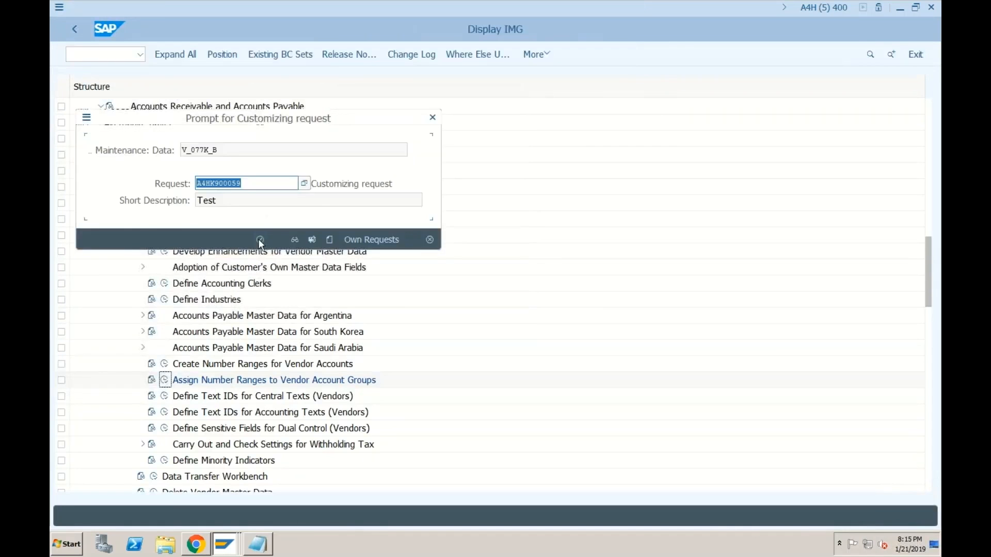
{"action": "left_click", "coordinate": [260, 239]}
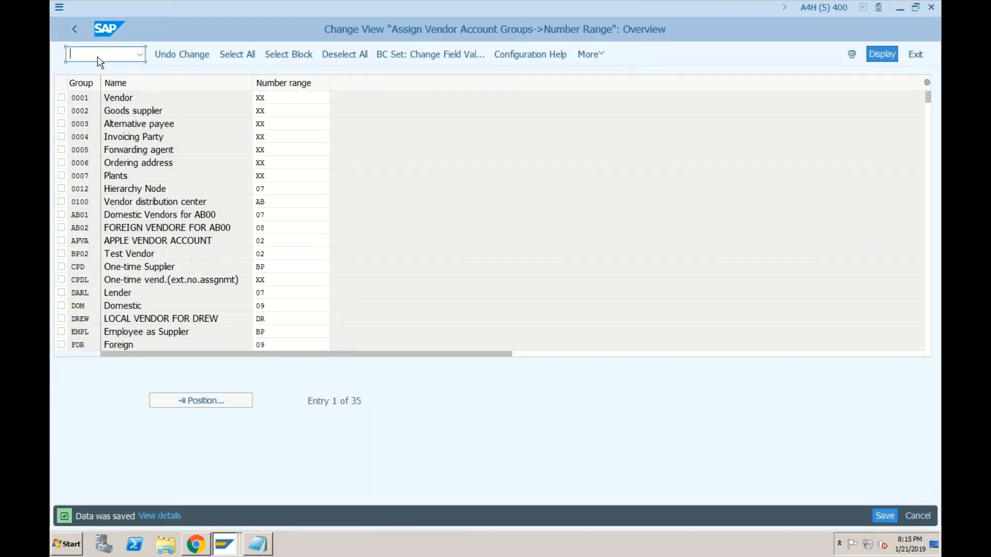
{"action": "left_click", "coordinate": [73, 27]}
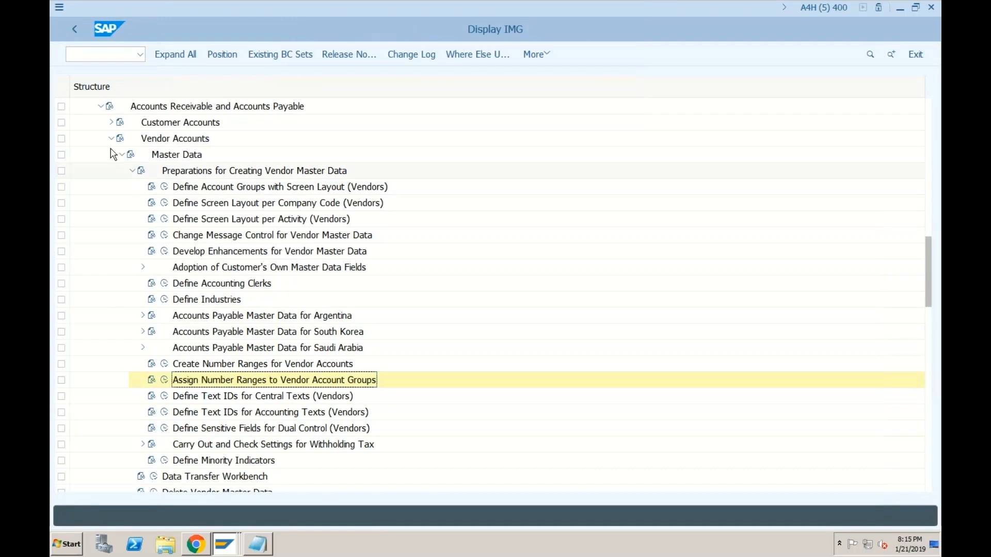
Step: Open Define Number Assignment for Direction BP to Vendor under Master Data Synchronization > Customer/Vendor Integration
{"action": "left_click", "coordinate": [100, 107]}
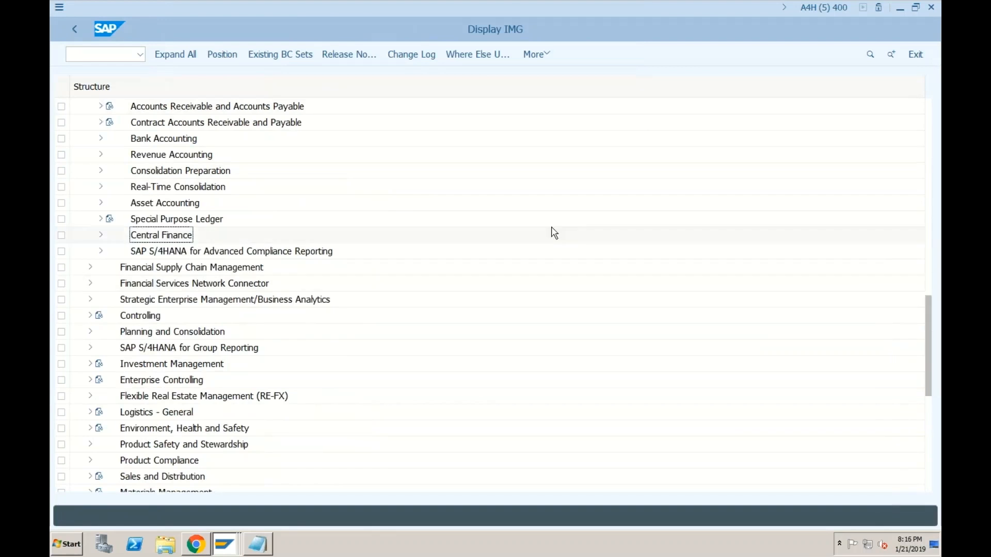
{"action": "left_click", "coordinate": [929, 196]}
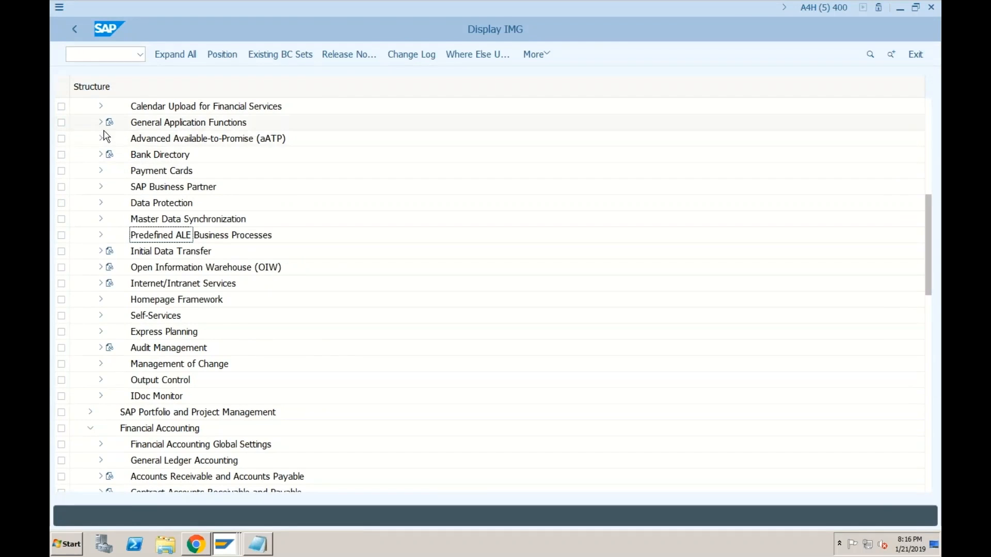
{"action": "left_click", "coordinate": [929, 140]}
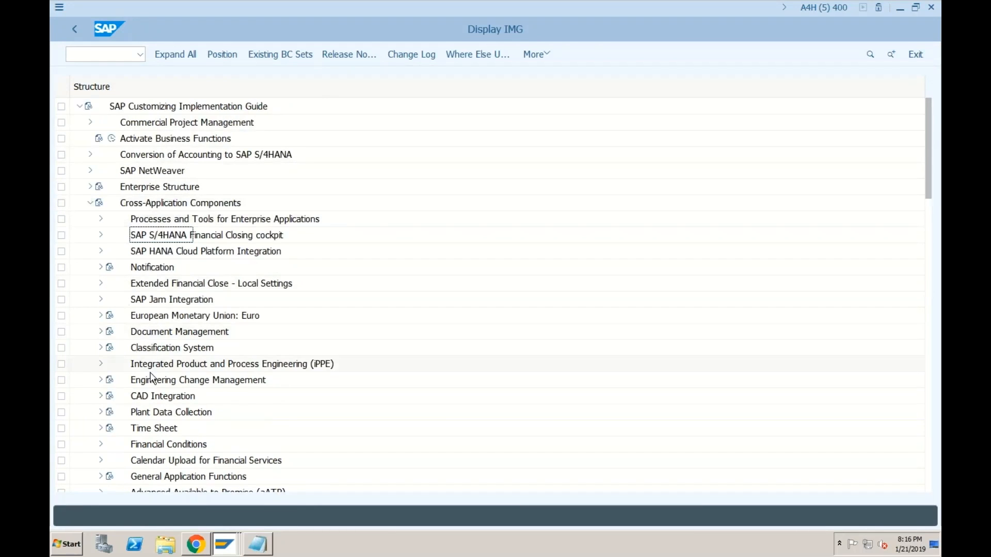
{"action": "scroll", "coordinate": [108, 380], "scroll_direction": "down", "scroll_amount": 2}
{"action": "scroll", "coordinate": [176, 382], "scroll_direction": "down", "scroll_amount": 2}
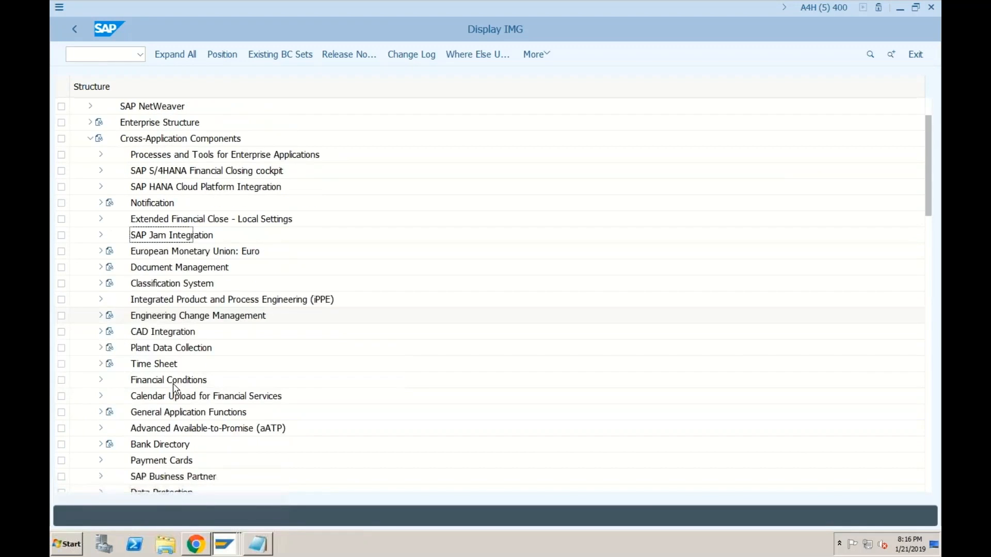
{"action": "scroll", "coordinate": [175, 388], "scroll_direction": "down", "scroll_amount": 13}
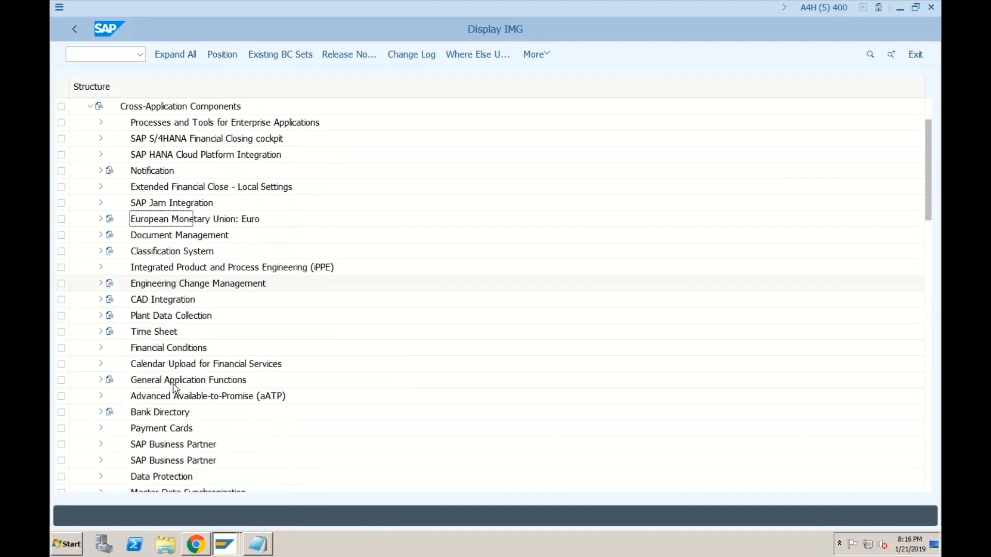
{"action": "scroll", "coordinate": [146, 345], "scroll_direction": "down", "scroll_amount": 8}
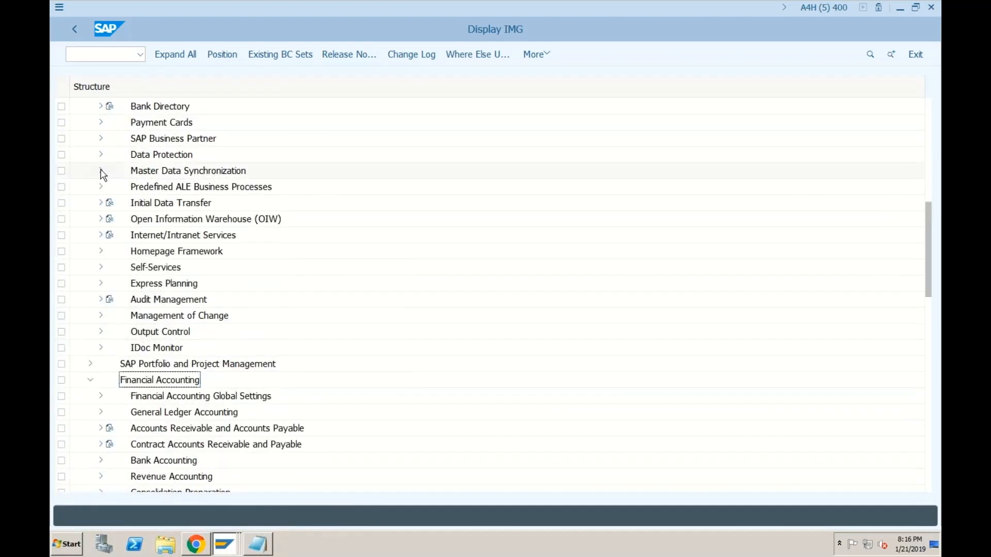
{"action": "left_click", "coordinate": [100, 171]}
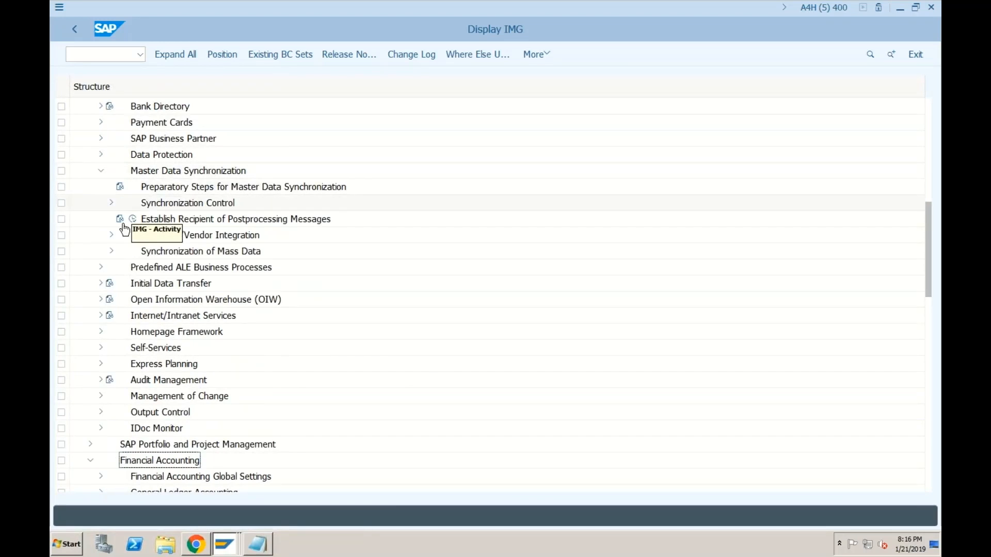
{"action": "left_click", "coordinate": [112, 235]}
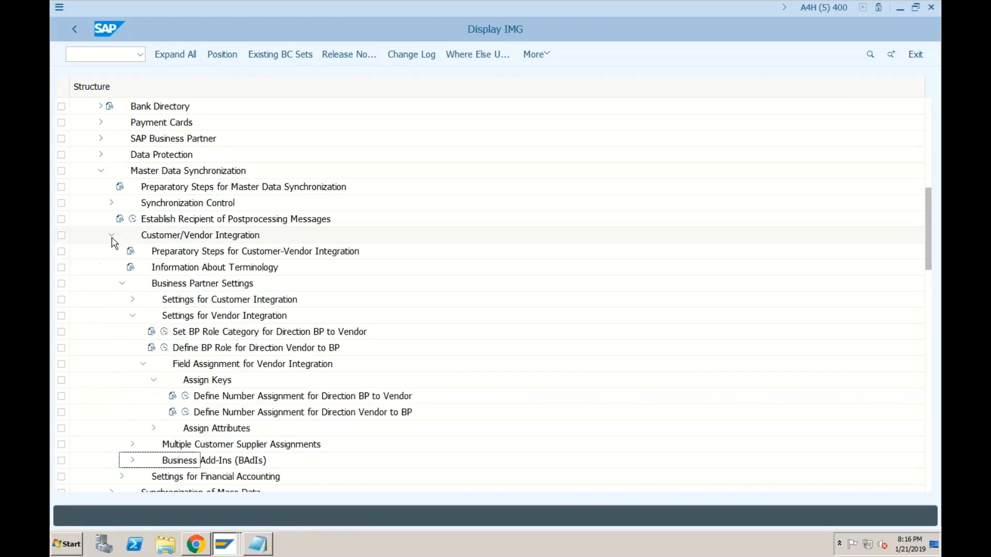
{"action": "left_click", "coordinate": [187, 396]}
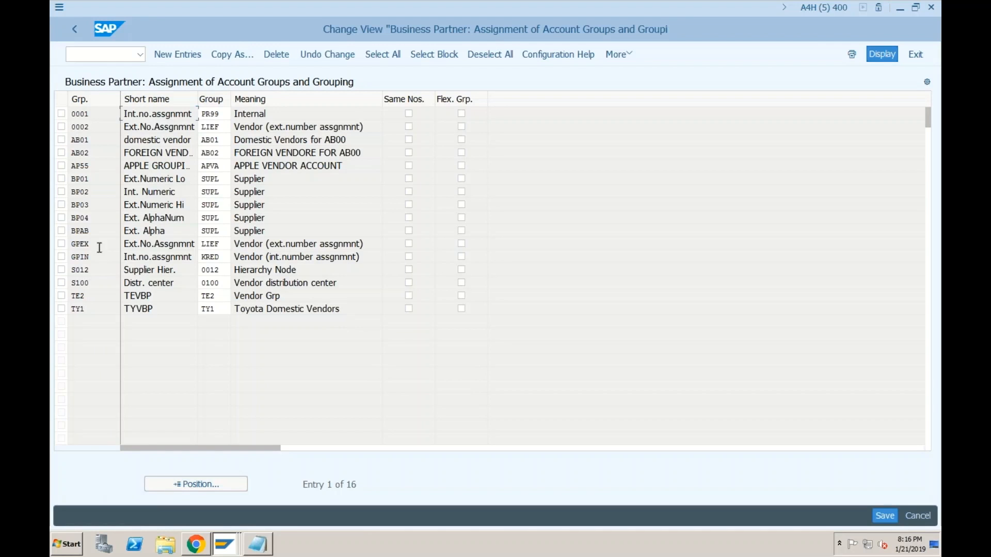
Step: Add a new entry mapping BP grouping DOM to account group DOM with Same Nos. ticked
{"action": "left_click", "coordinate": [178, 54]}
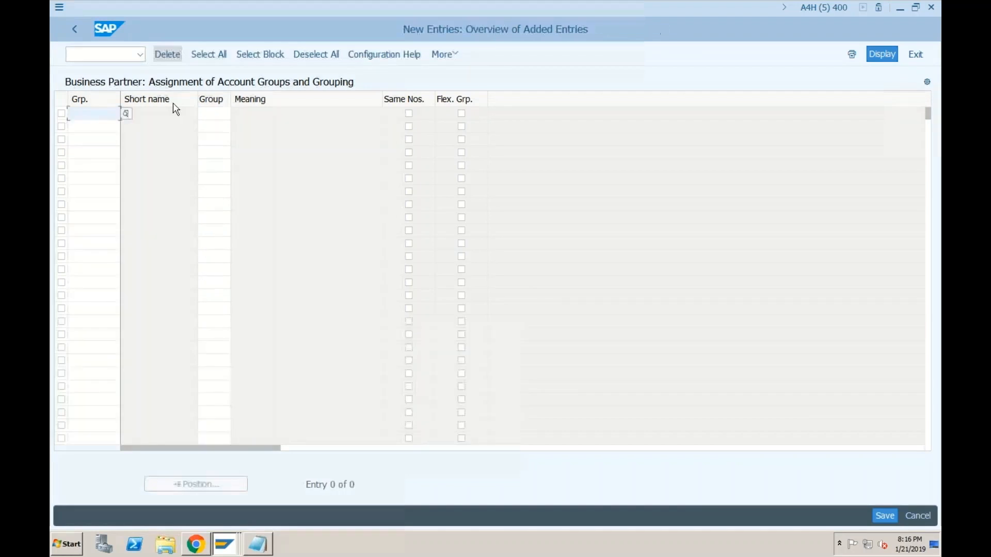
{"action": "type", "text": "DOM"}
{"action": "key", "text": "Tab"}
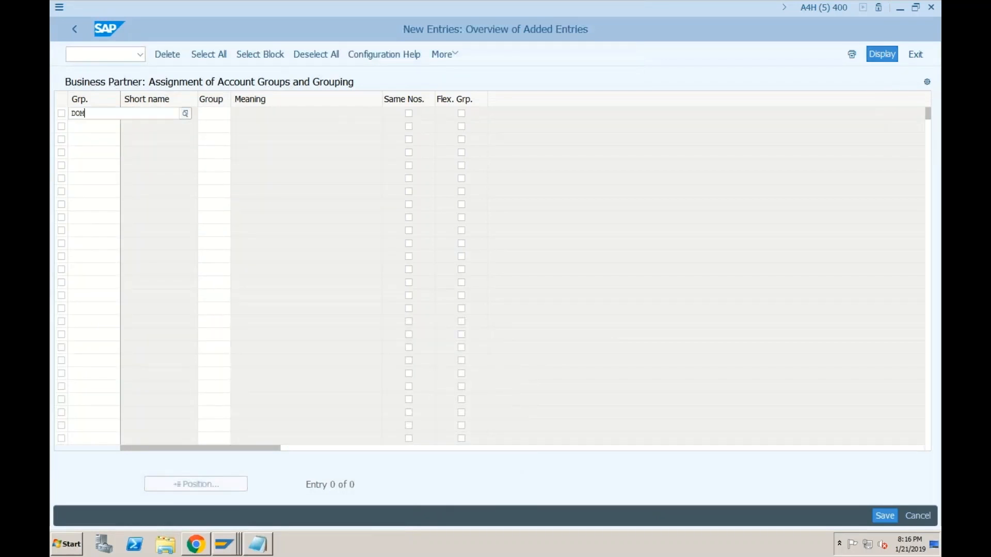
{"action": "type", "text": "DOM"}
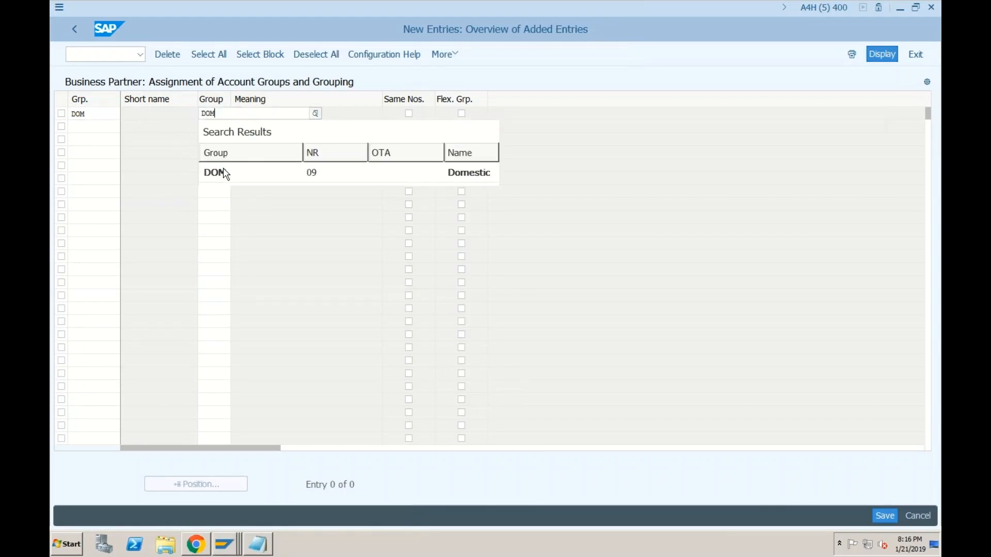
{"action": "left_click", "coordinate": [224, 175]}
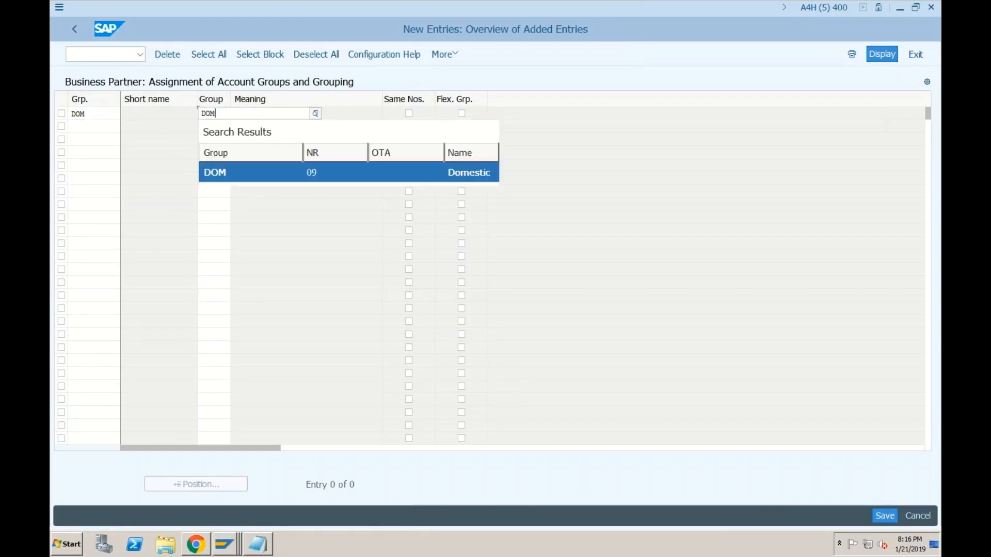
{"action": "left_click", "coordinate": [410, 113]}
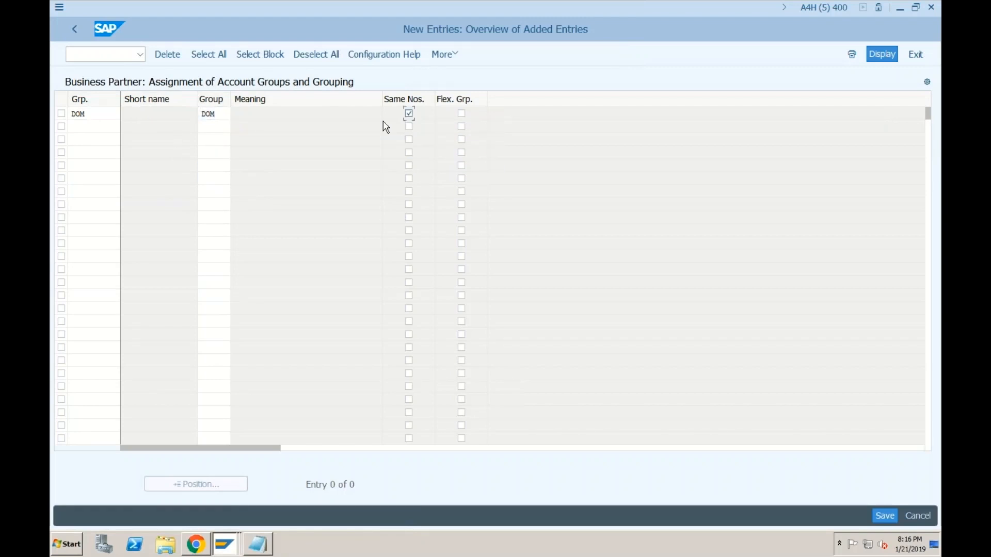
Step: Add a second entry mapping BP grouping FOR to account group FOR with Same Nos. ticked
{"action": "left_click", "coordinate": [86, 127]}
{"action": "type", "text": "FOR"}
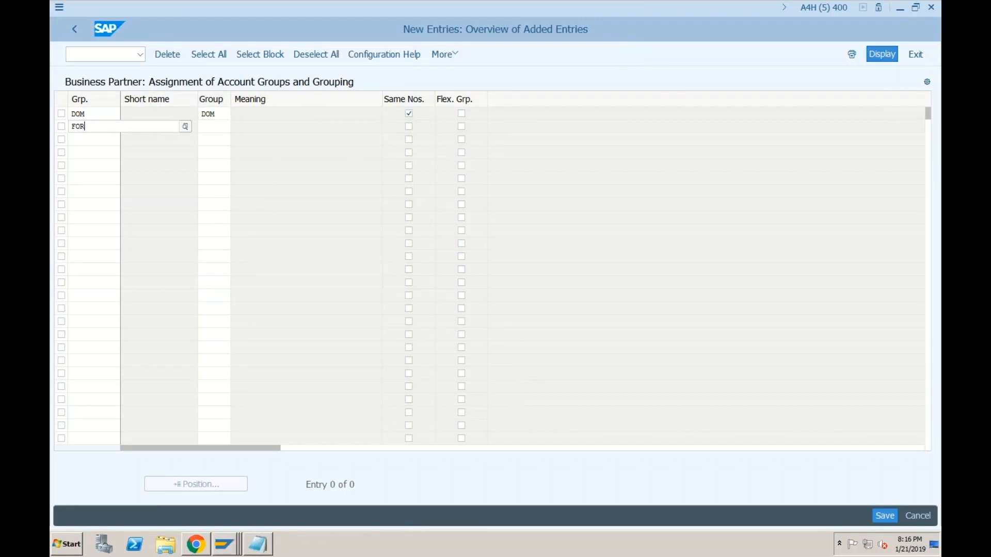
{"action": "left_click", "coordinate": [214, 126]}
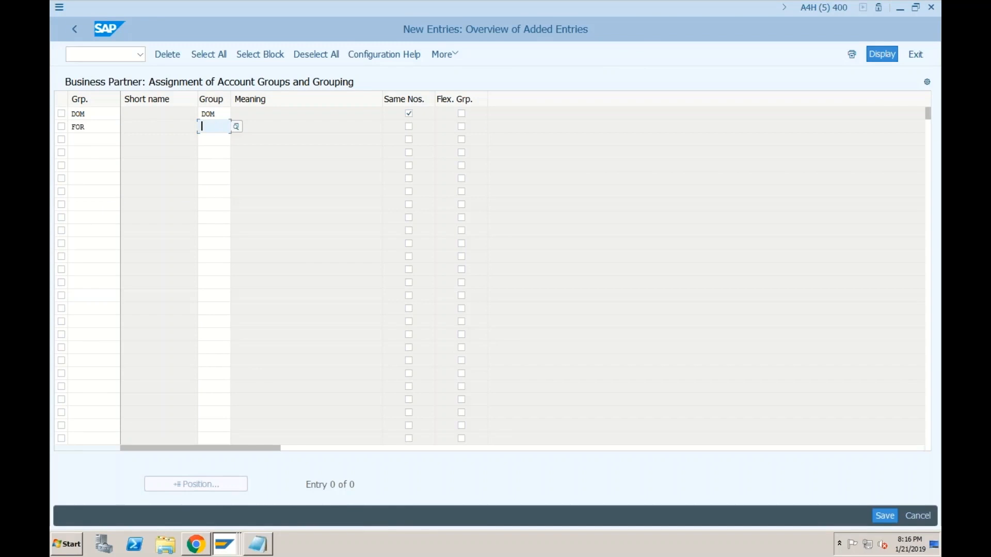
{"action": "type", "text": "FOR"}
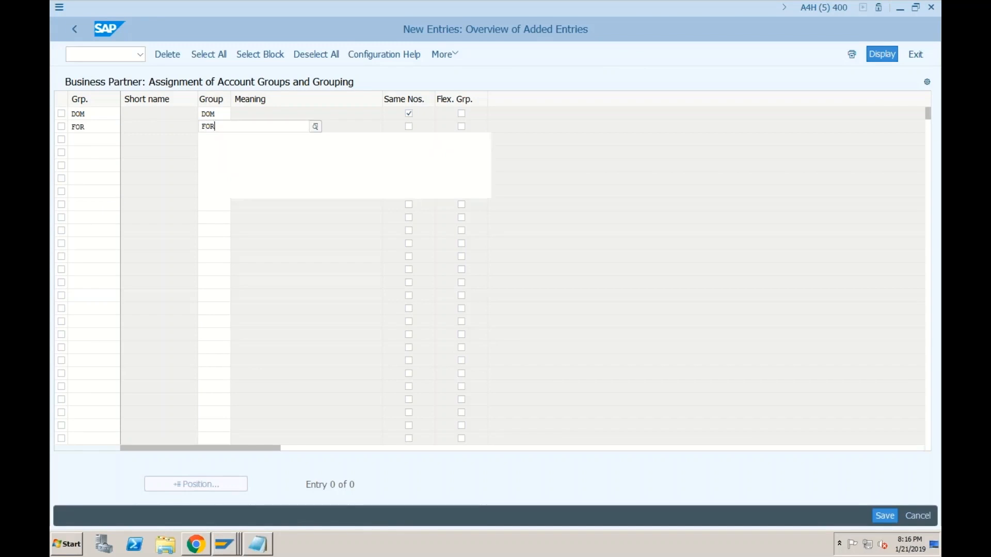
{"action": "left_click", "coordinate": [219, 186]}
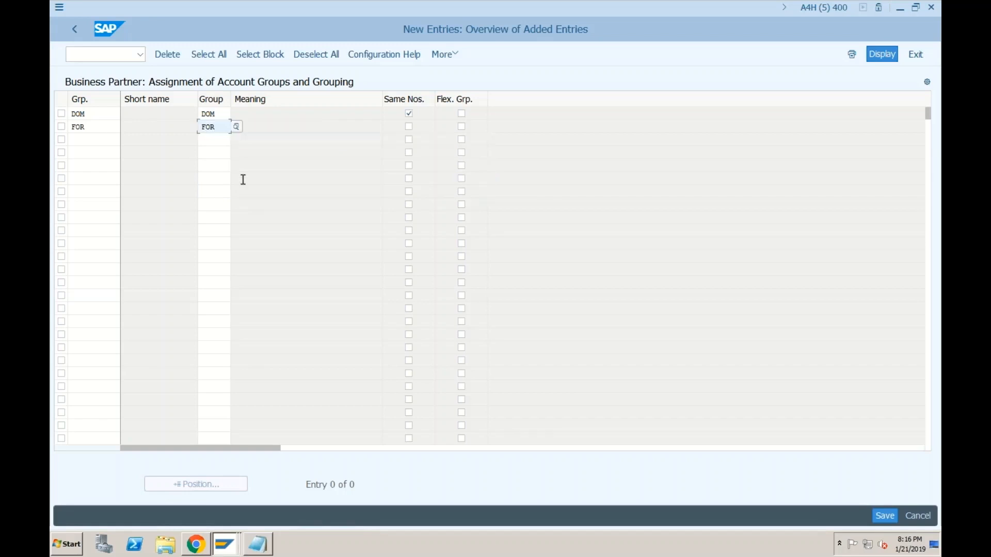
{"action": "left_click", "coordinate": [409, 129]}
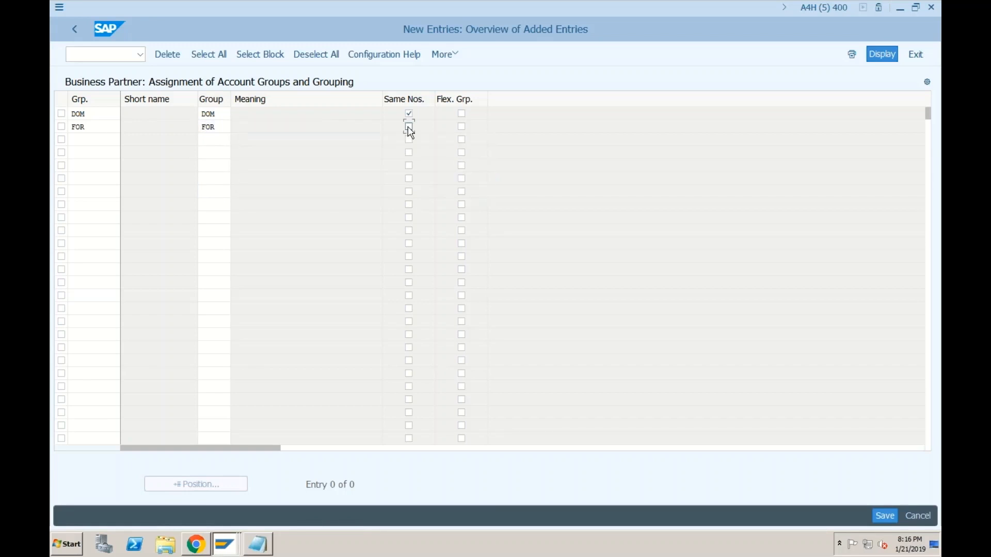
Step: Save the new grouping assignments under the customizing request
{"action": "left_click", "coordinate": [882, 512]}
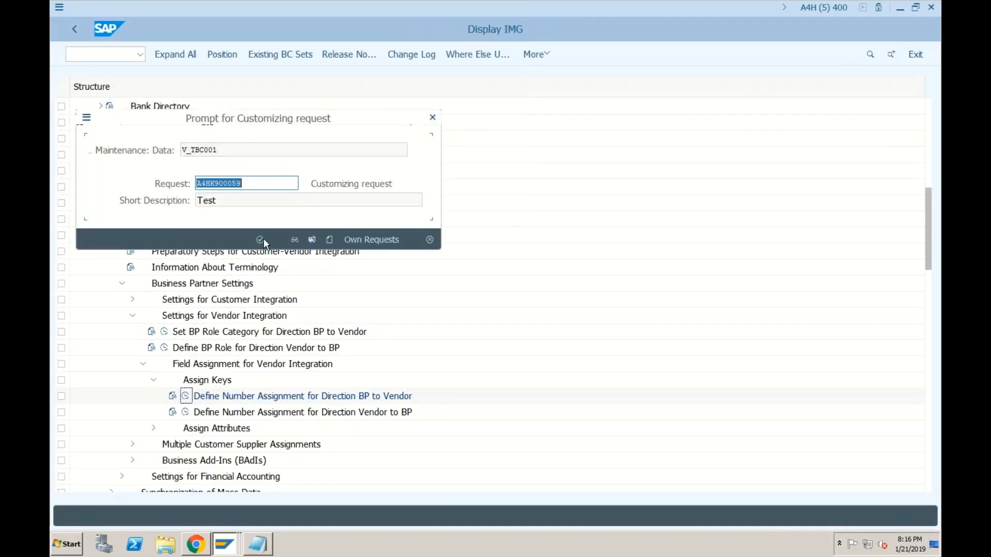
{"action": "left_click", "coordinate": [264, 238]}
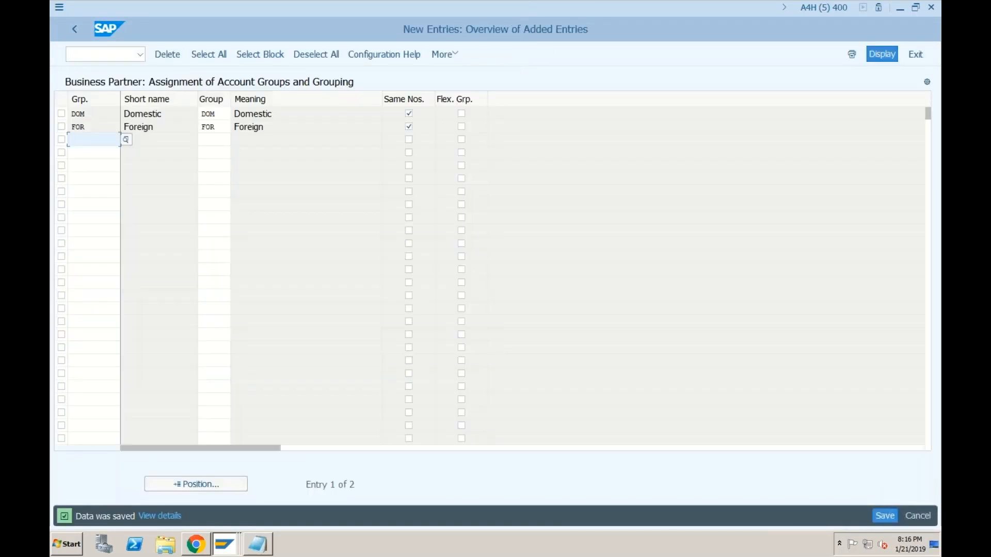
{"action": "left_click", "coordinate": [215, 114]}
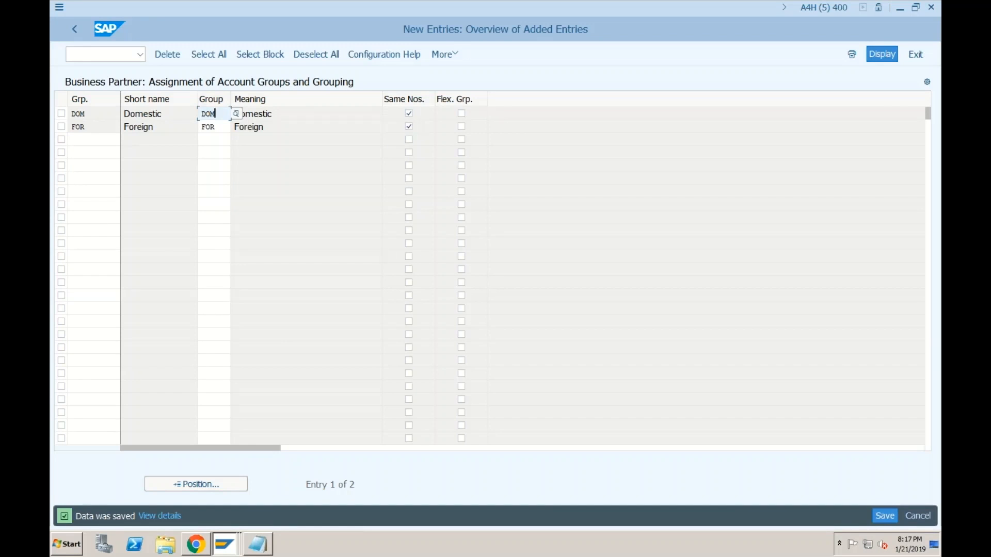
Step: Switch to the open 'Display Organization: 63, role Supplier (Fin.Accounting)' window
{"action": "left_click", "coordinate": [231, 542]}
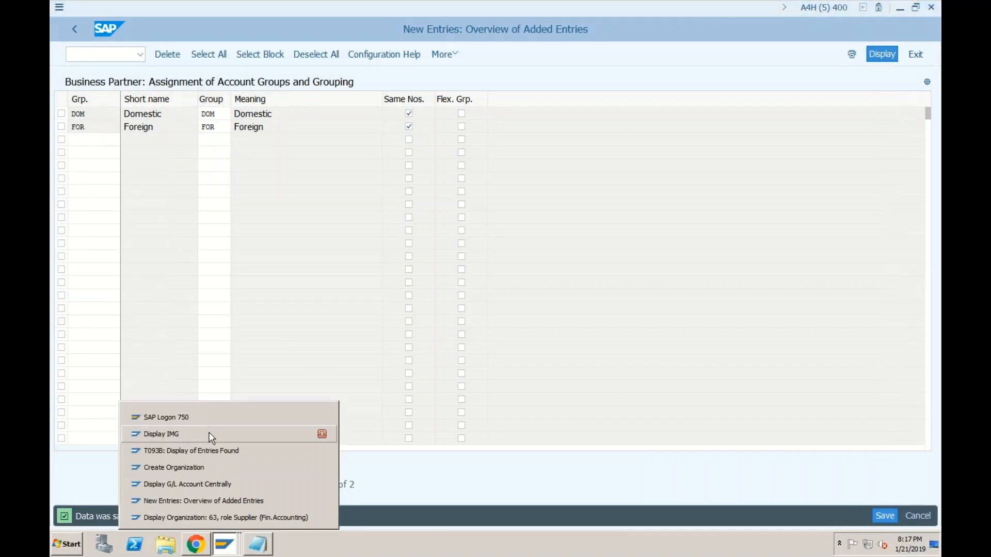
{"action": "left_click", "coordinate": [248, 518]}
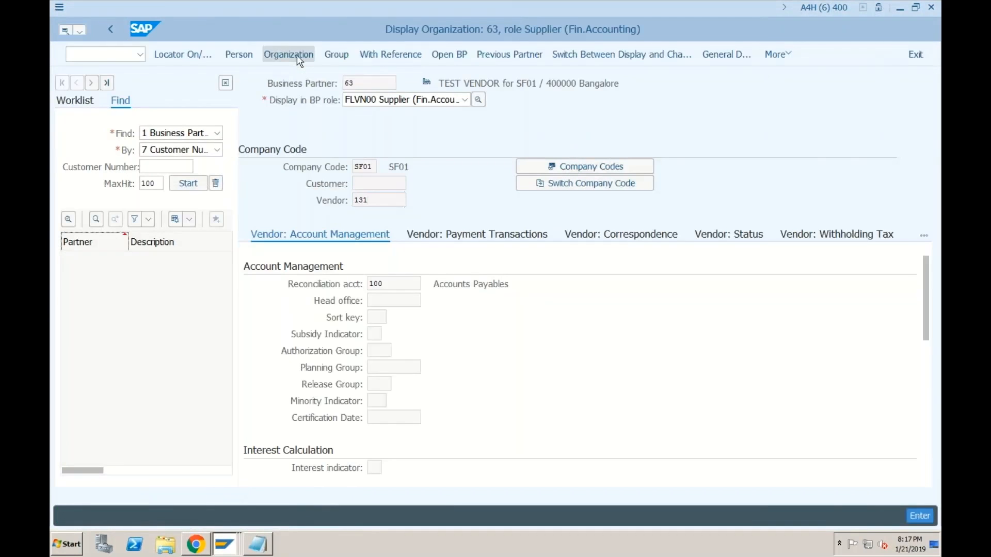
Step: Start a new organization business partner with grouping DOM Domestic
{"action": "left_click", "coordinate": [296, 55]}
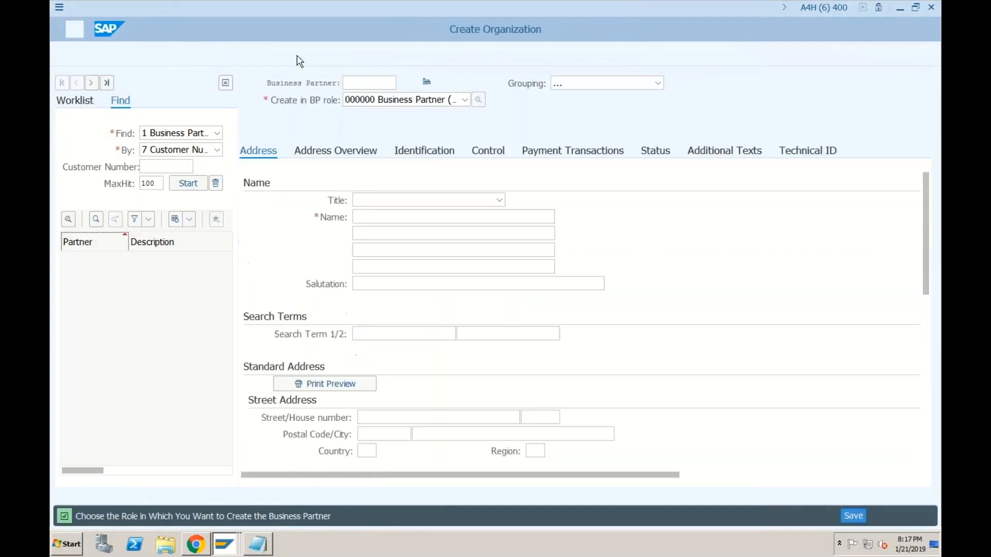
{"action": "left_click", "coordinate": [572, 84]}
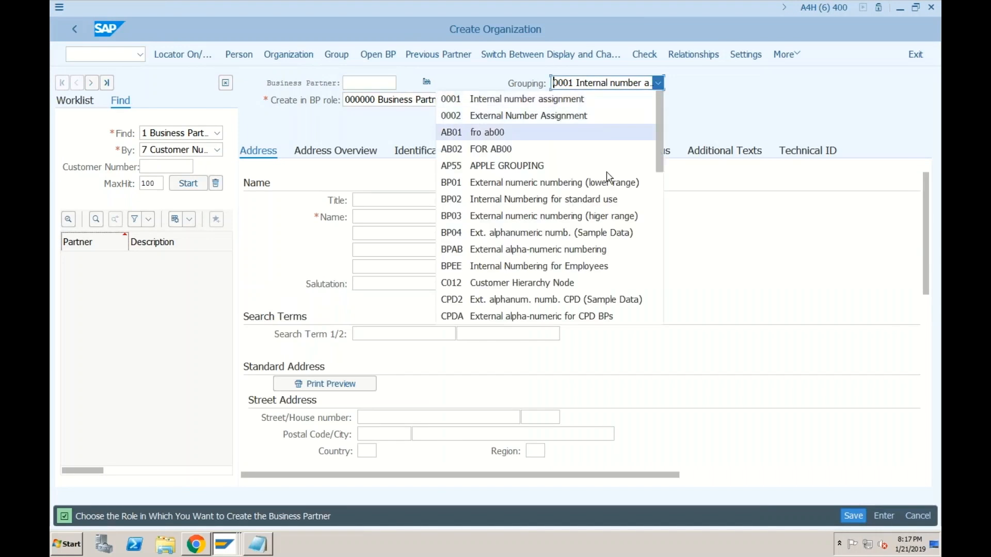
{"action": "scroll", "coordinate": [594, 186], "scroll_direction": "down", "scroll_amount": 4}
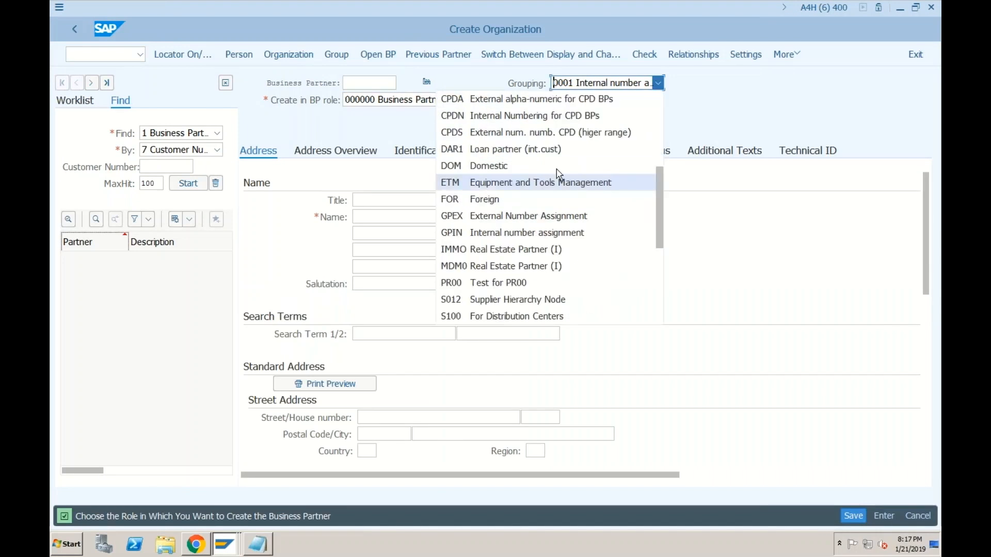
{"action": "left_click", "coordinate": [512, 169]}
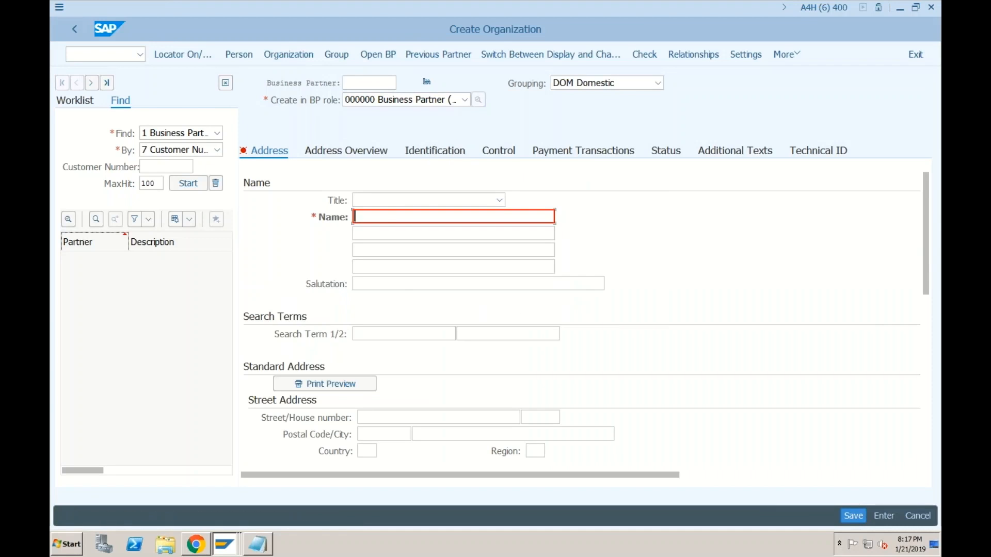
Step: Enter name TEST VENDOR for SF01, postal code 400000 and city Bangalore
{"action": "left_click", "coordinate": [386, 216]}
{"action": "left_click", "coordinate": [382, 232]}
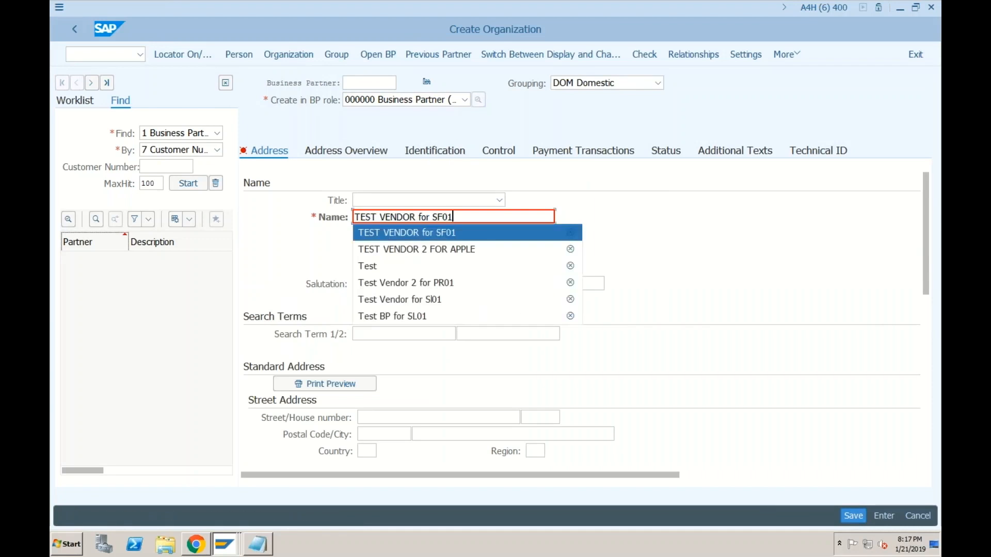
{"action": "left_click", "coordinate": [371, 436]}
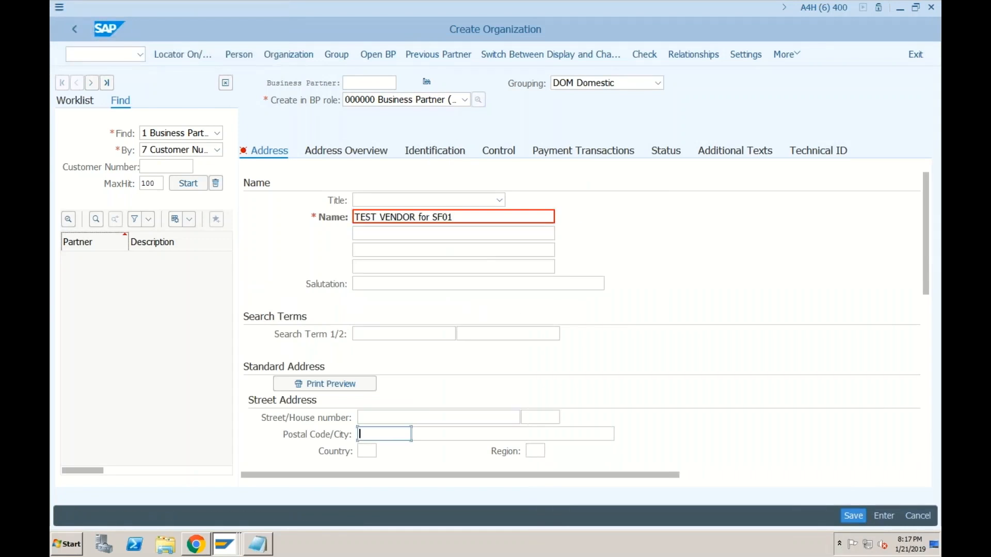
{"action": "left_click", "coordinate": [377, 450]}
{"action": "left_click", "coordinate": [426, 435]}
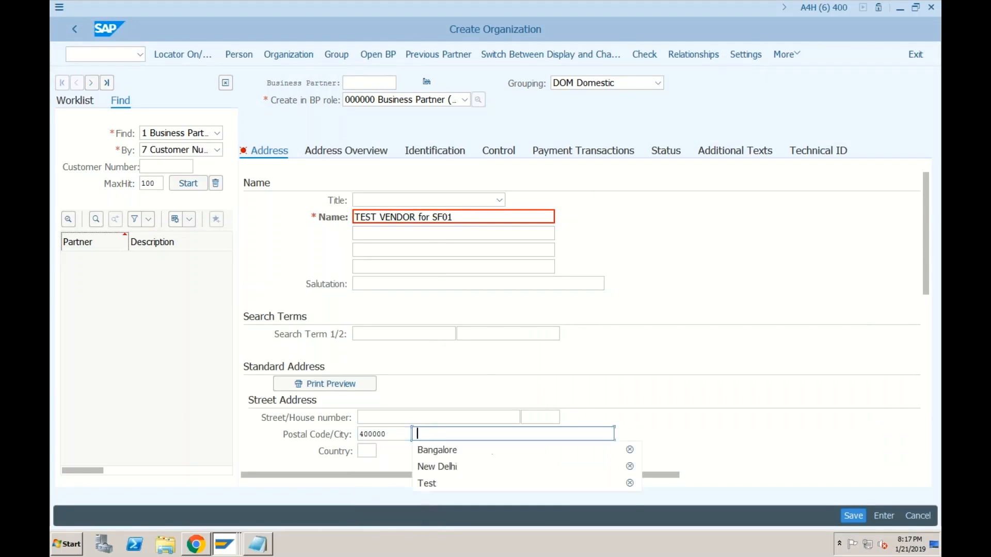
{"action": "left_click", "coordinate": [426, 450]}
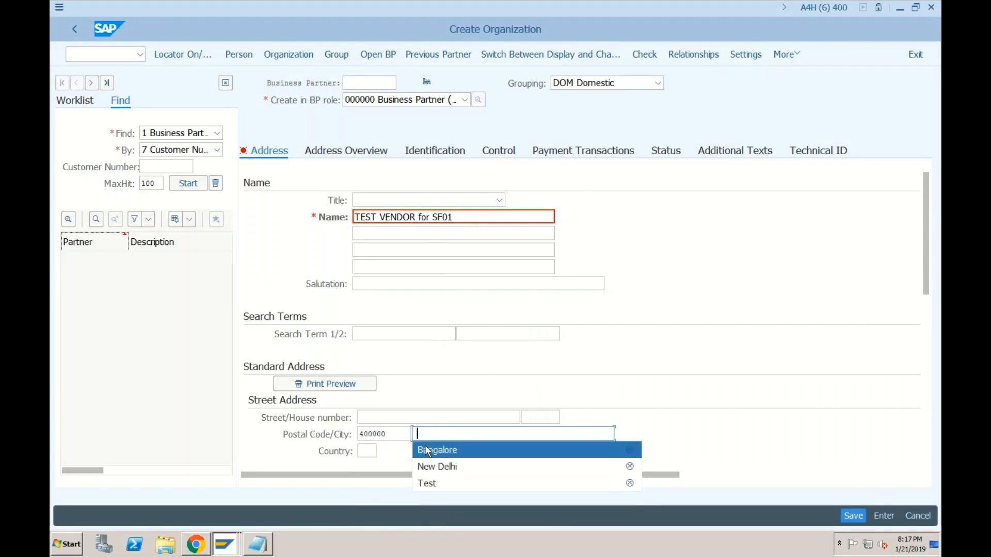
Step: Choose BP role FLVN00 Supplier (Fin.Accounting)
{"action": "left_click", "coordinate": [429, 102]}
{"action": "scroll", "coordinate": [385, 152], "scroll_direction": "down", "scroll_amount": 4}
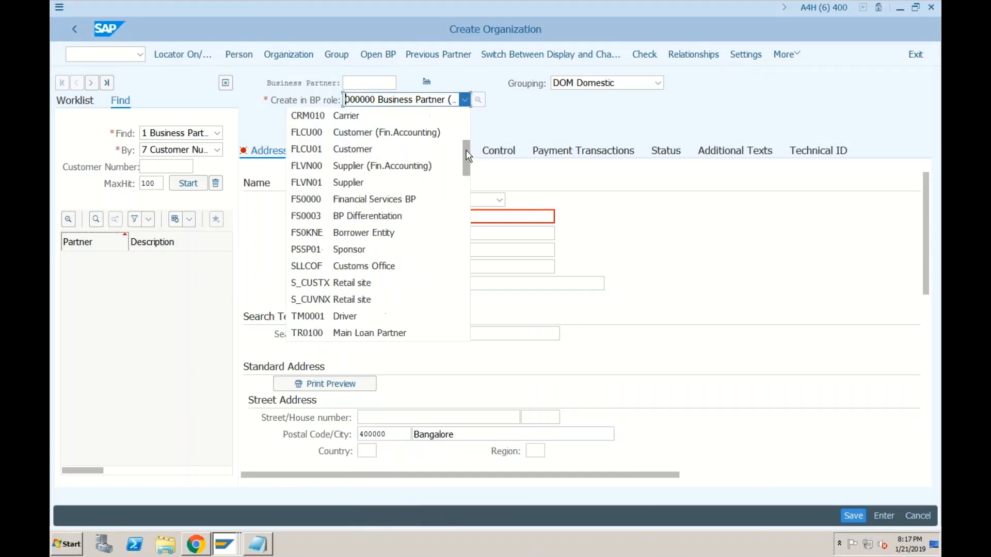
{"action": "left_click", "coordinate": [358, 170]}
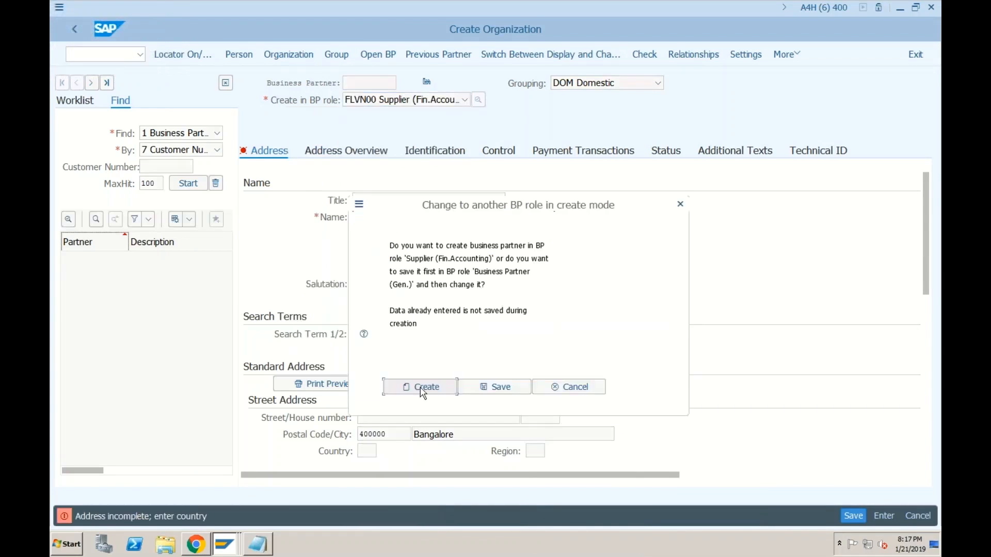
Step: Create the partner in the supplier role with title 0003 Company and name TEST VENDOR for SF01
{"action": "left_click", "coordinate": [422, 388]}
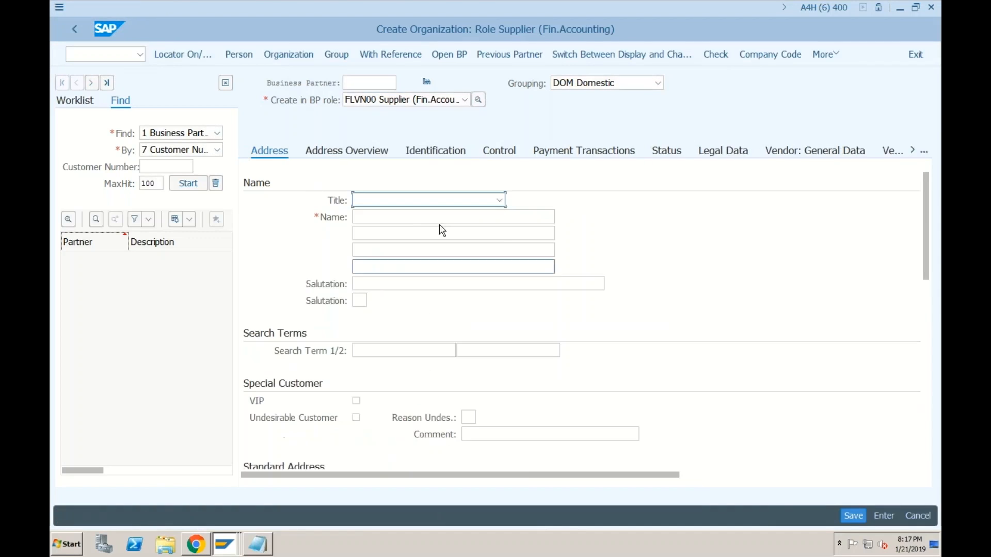
{"action": "left_click", "coordinate": [425, 204]}
{"action": "left_click", "coordinate": [405, 217]}
{"action": "left_click", "coordinate": [383, 217]}
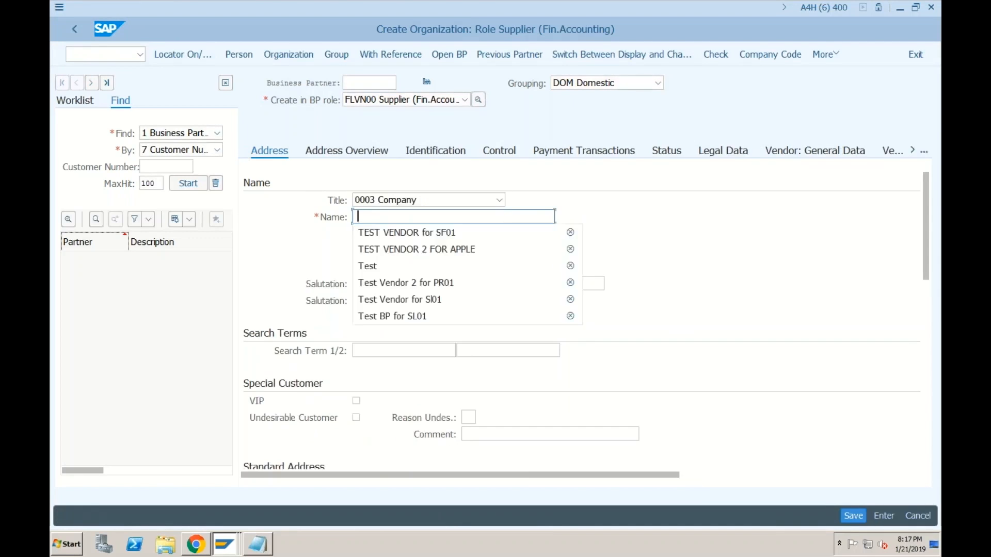
{"action": "left_click", "coordinate": [383, 233]}
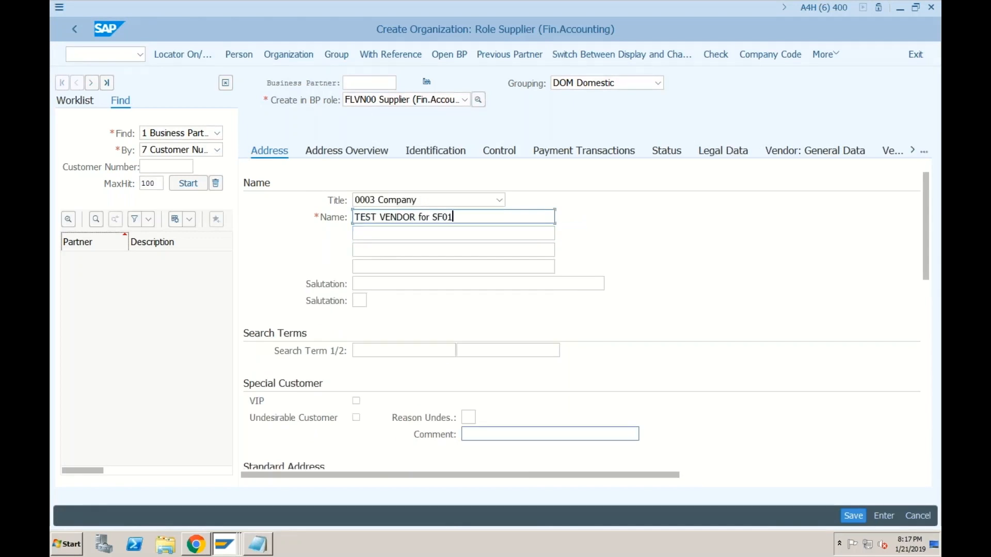
Step: Set postal code 400000, city Bangalore, country IN and language EN, then view Vendor: General Data
{"action": "left_click", "coordinate": [924, 293]}
{"action": "left_click", "coordinate": [385, 233]}
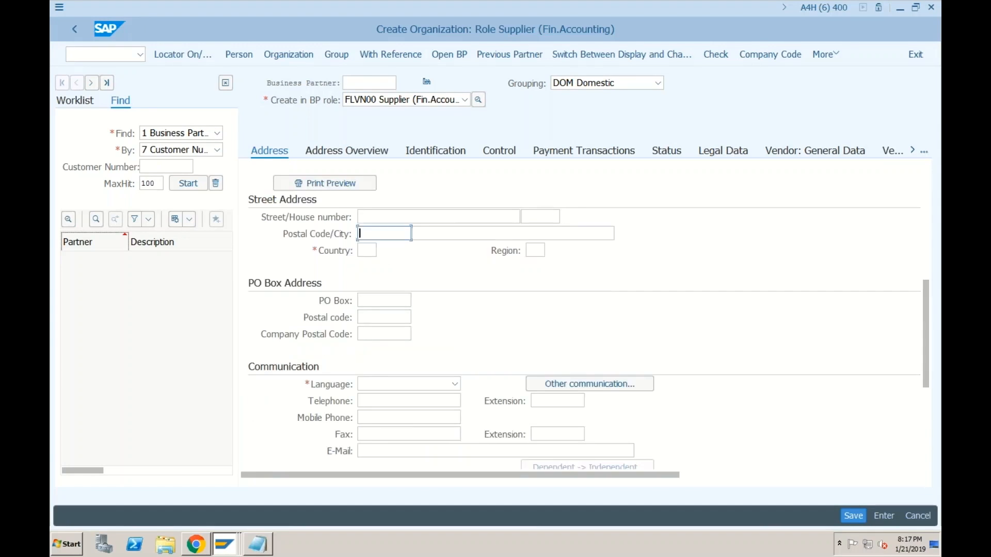
{"action": "left_click", "coordinate": [378, 249]}
{"action": "key", "text": "Tab"}
{"action": "key", "text": "Down"}
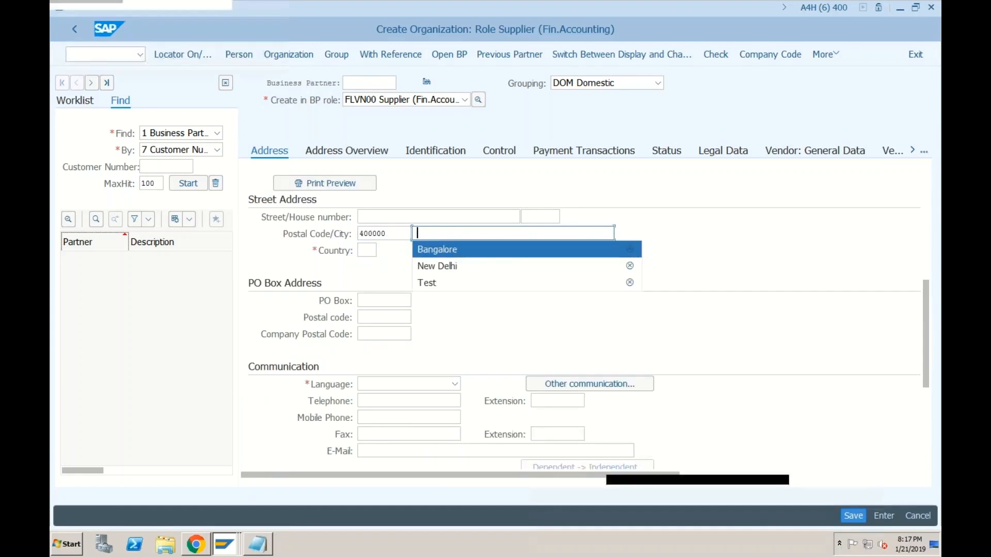
{"action": "key", "text": "Tab"}
{"action": "left_click", "coordinate": [369, 269]}
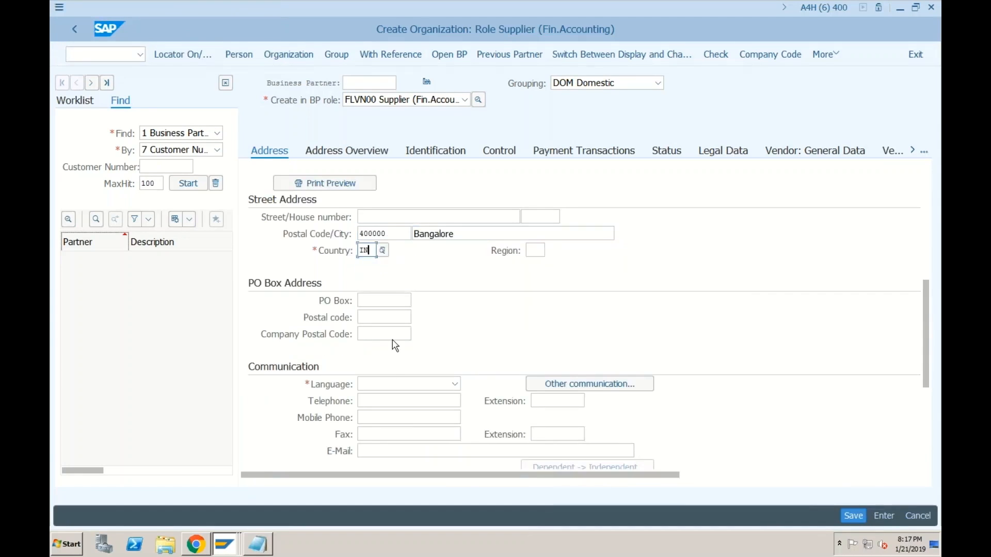
{"action": "left_click", "coordinate": [382, 389]}
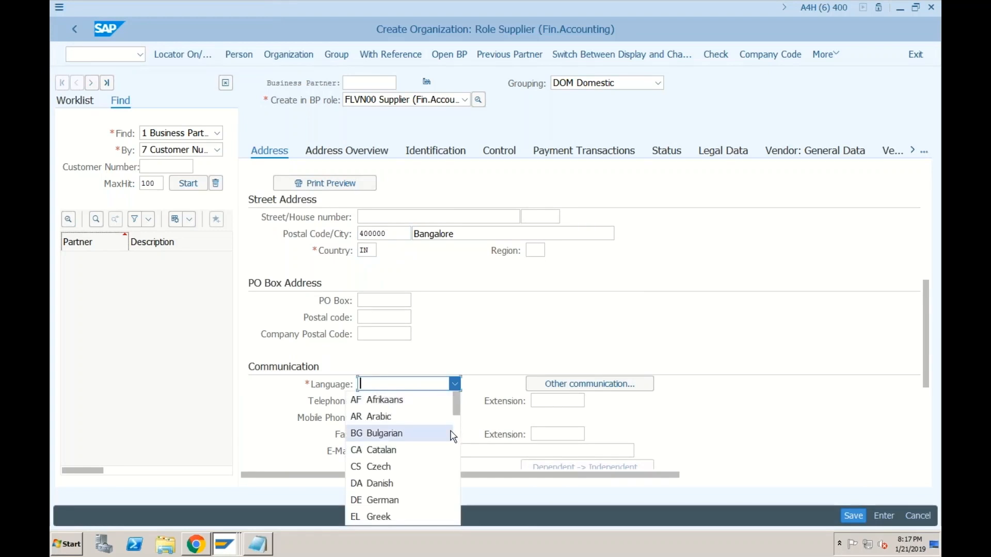
{"action": "scroll", "coordinate": [453, 431], "scroll_direction": "down", "scroll_amount": 3}
{"action": "left_click", "coordinate": [390, 418]}
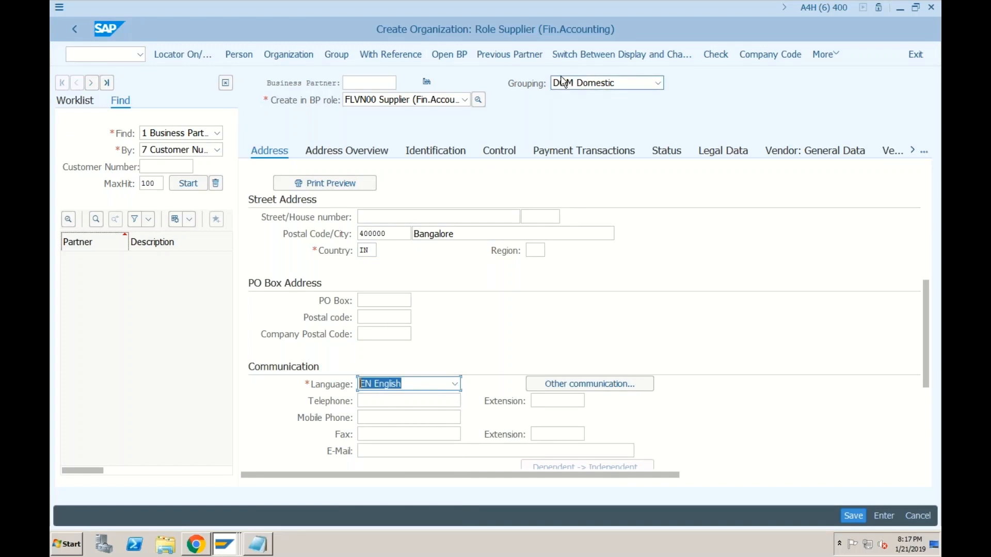
{"action": "left_click", "coordinate": [801, 154]}
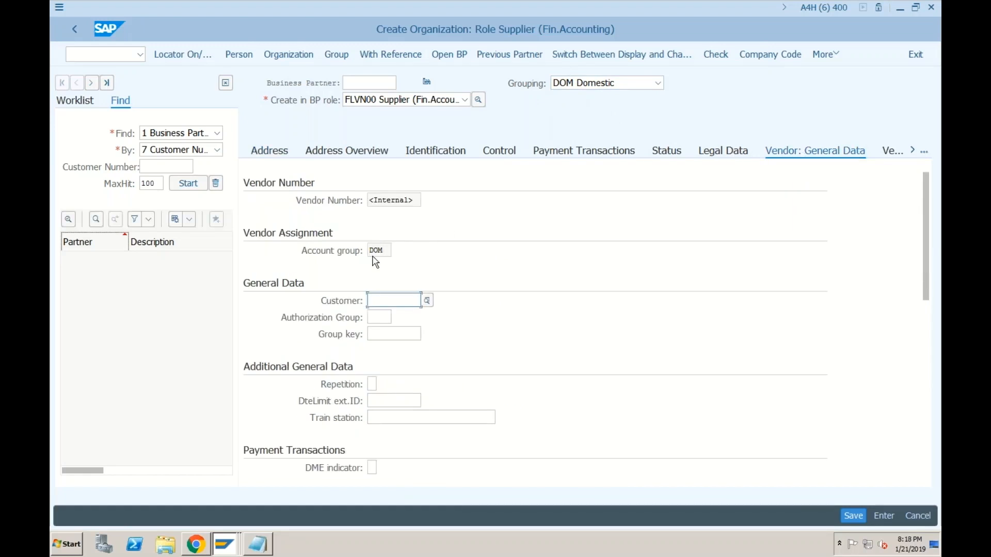
Step: Compare the supplier's DOM account group with the account group and grouping assignments window
{"action": "left_click", "coordinate": [388, 253]}
{"action": "left_click", "coordinate": [234, 543]}
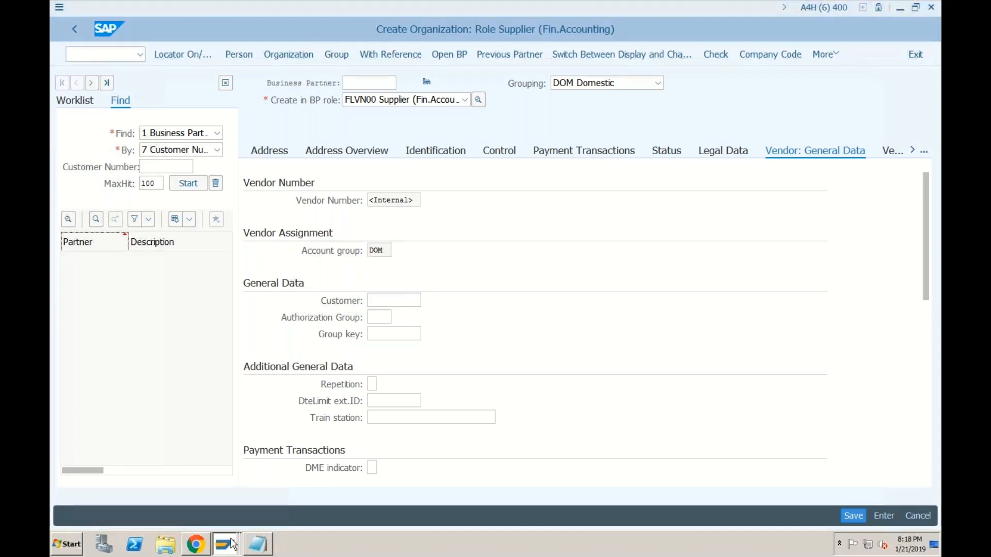
{"action": "left_click", "coordinate": [227, 543]}
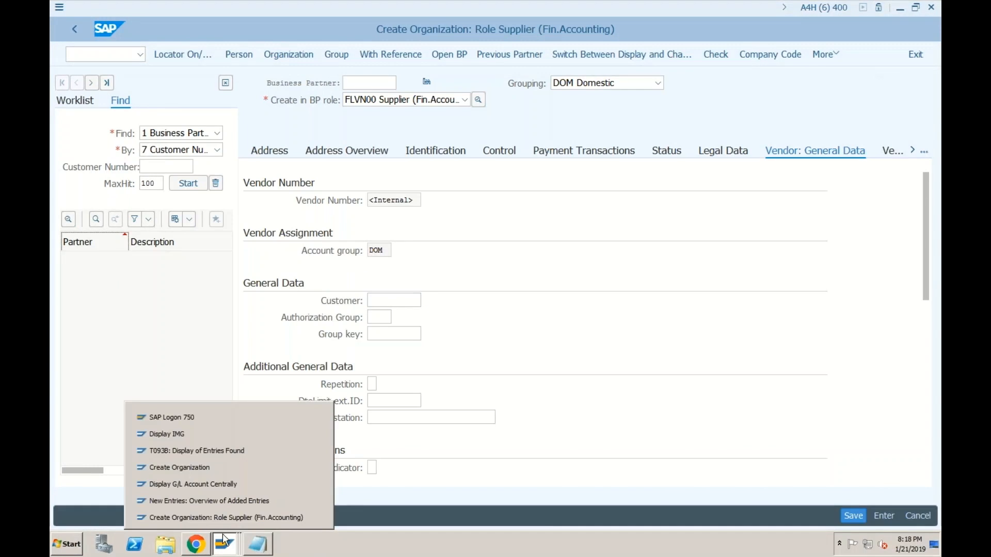
{"action": "left_click", "coordinate": [316, 500]}
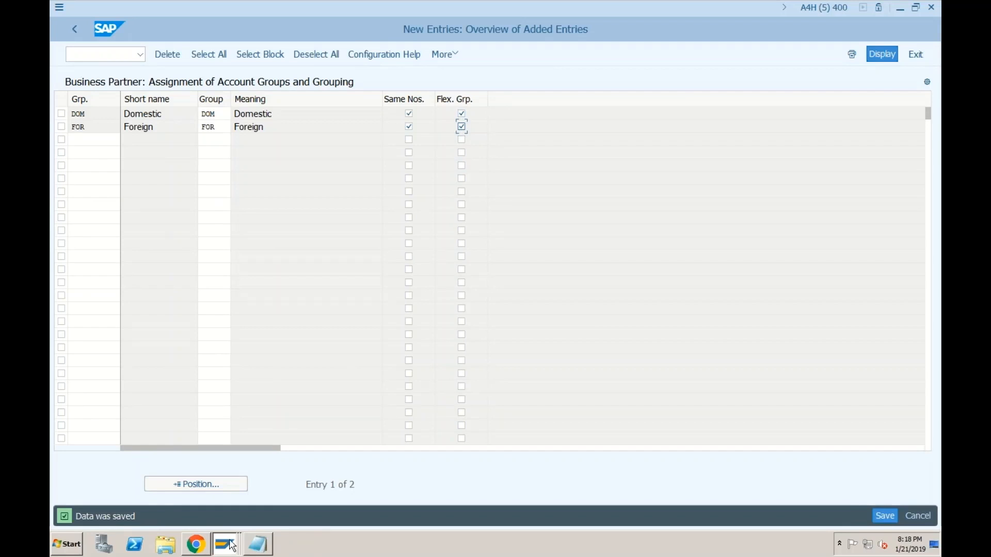
{"action": "mouse_move", "coordinate": [232, 547]}
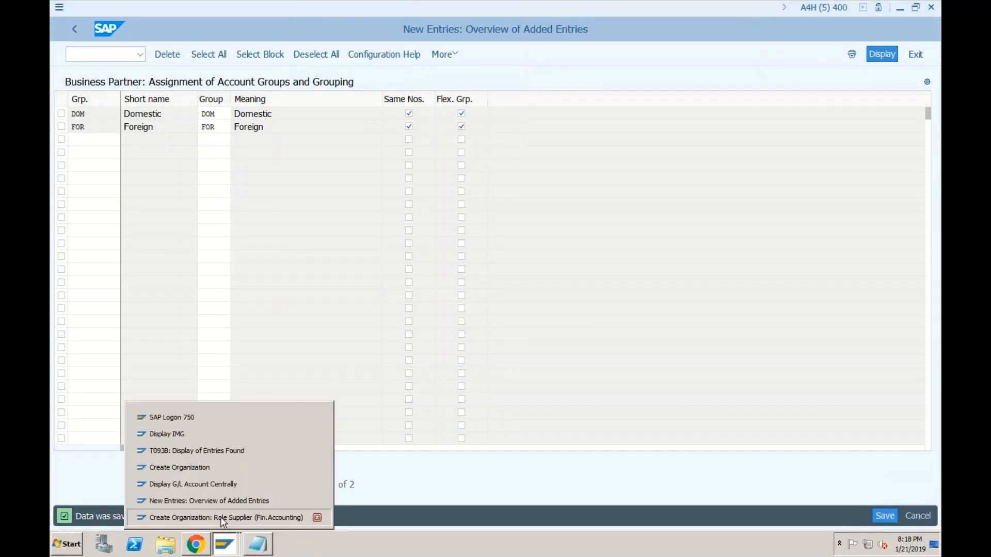
{"action": "left_click", "coordinate": [224, 519]}
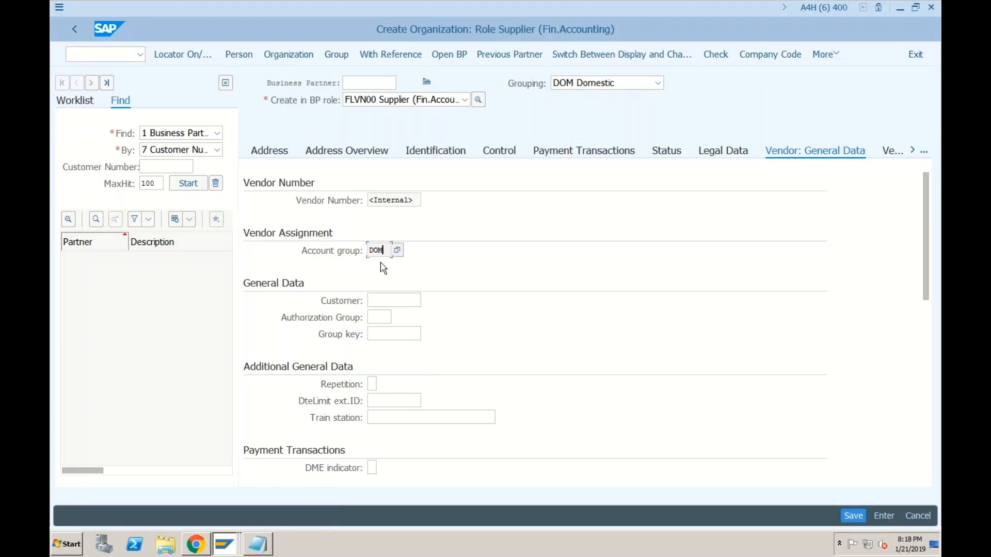
{"action": "left_click", "coordinate": [225, 544]}
{"action": "left_click", "coordinate": [222, 504]}
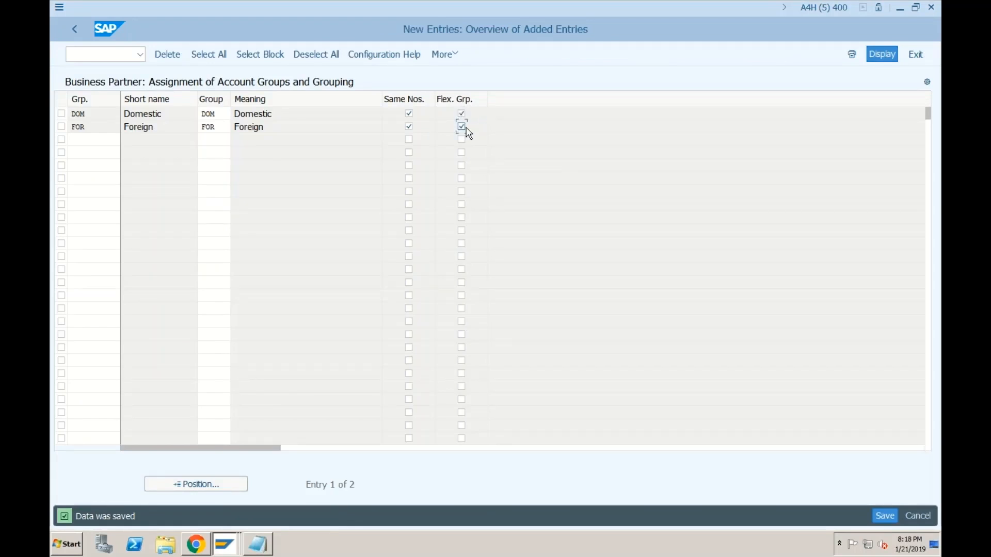
{"action": "left_click", "coordinate": [226, 546]}
{"action": "left_click", "coordinate": [223, 515]}
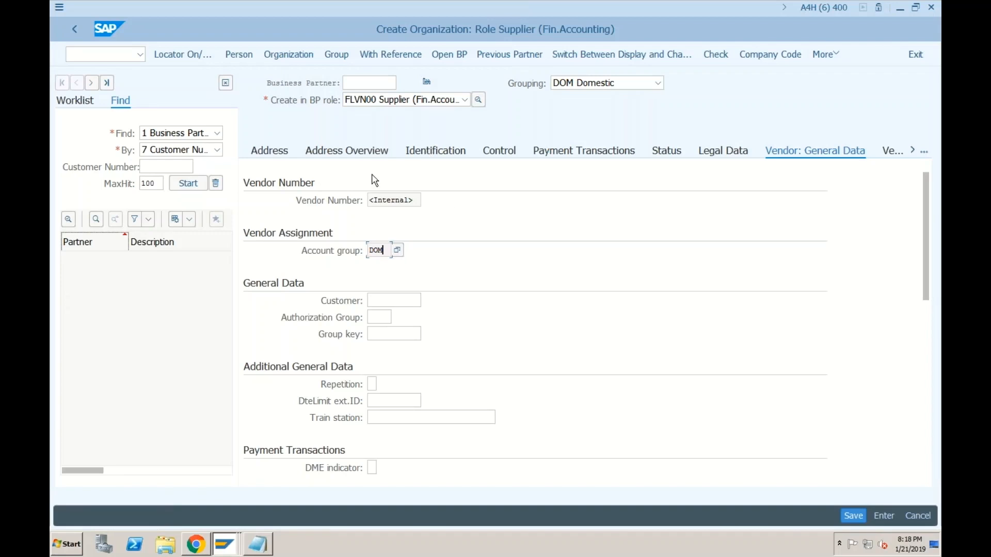
Step: Review the address and vendor general data, then open the Company Code data
{"action": "left_click", "coordinate": [282, 153]}
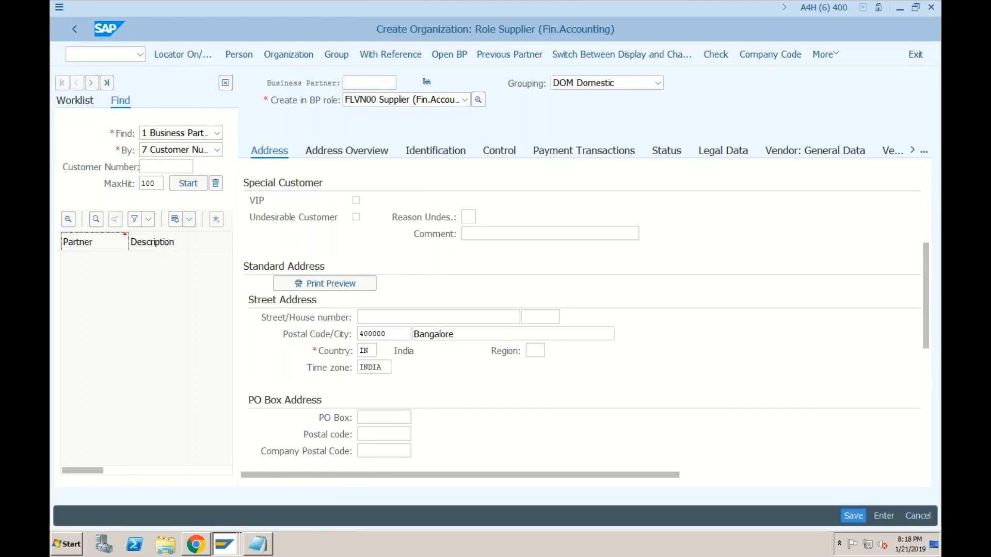
{"action": "left_click", "coordinate": [808, 151]}
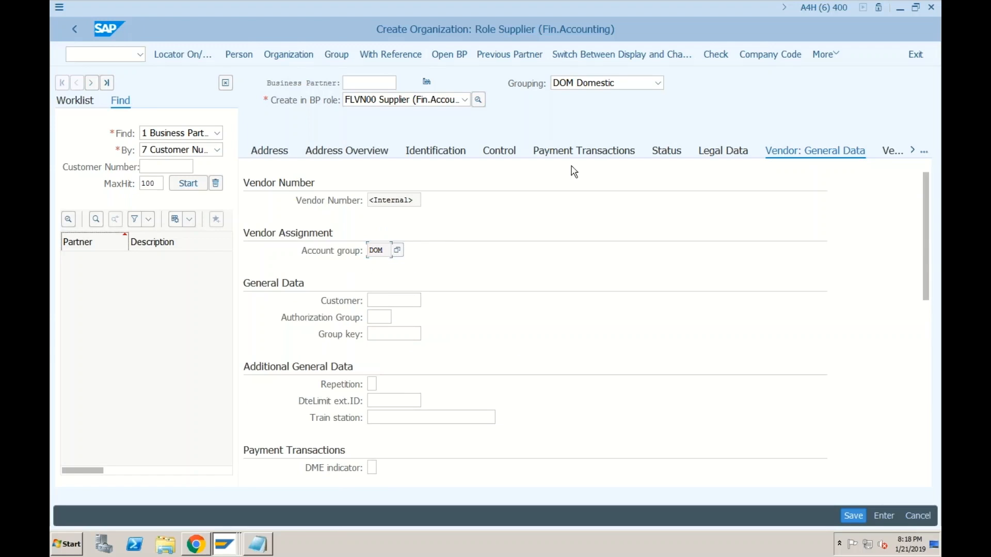
{"action": "left_click", "coordinate": [758, 57]}
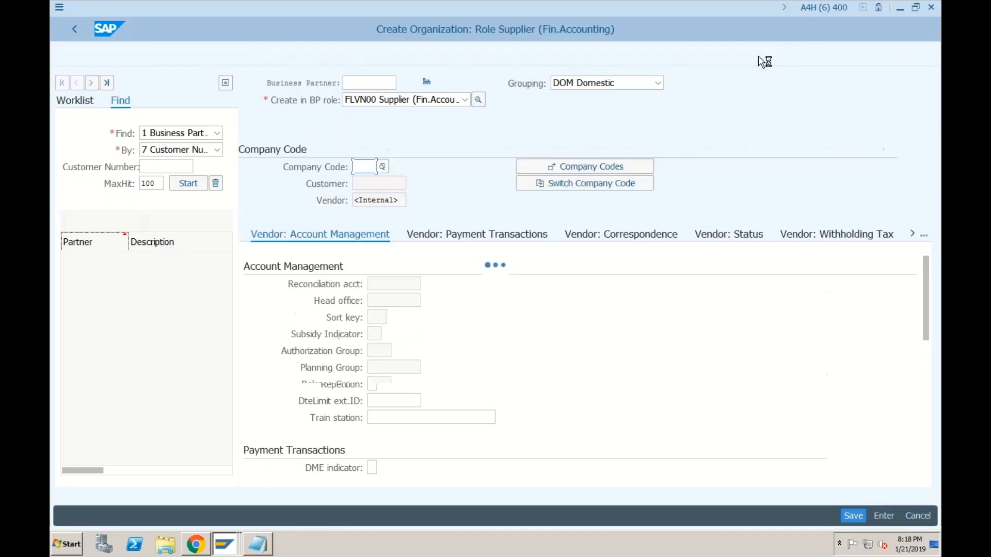
Step: Enter company code SF01 and reconciliation account 100, then save the supplier
{"action": "type", "text": "sf"}
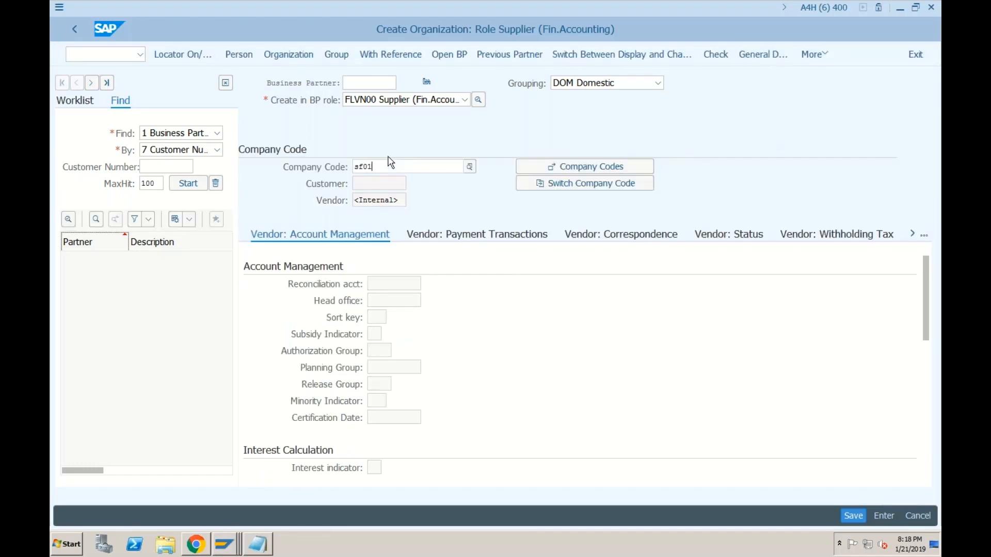
{"action": "type", "text": "01"}
{"action": "key", "text": "Return"}
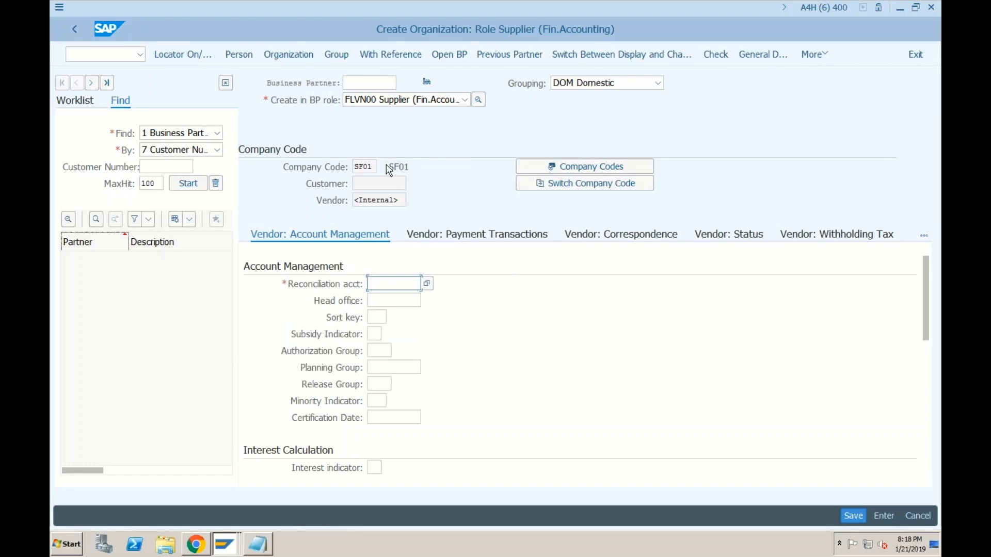
{"action": "type", "text": "100"}
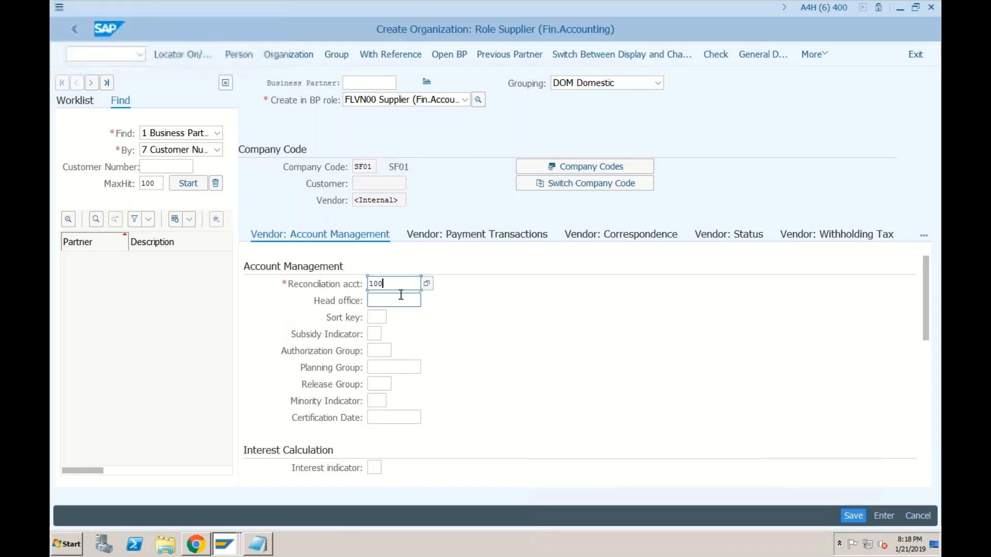
{"action": "left_click", "coordinate": [850, 516]}
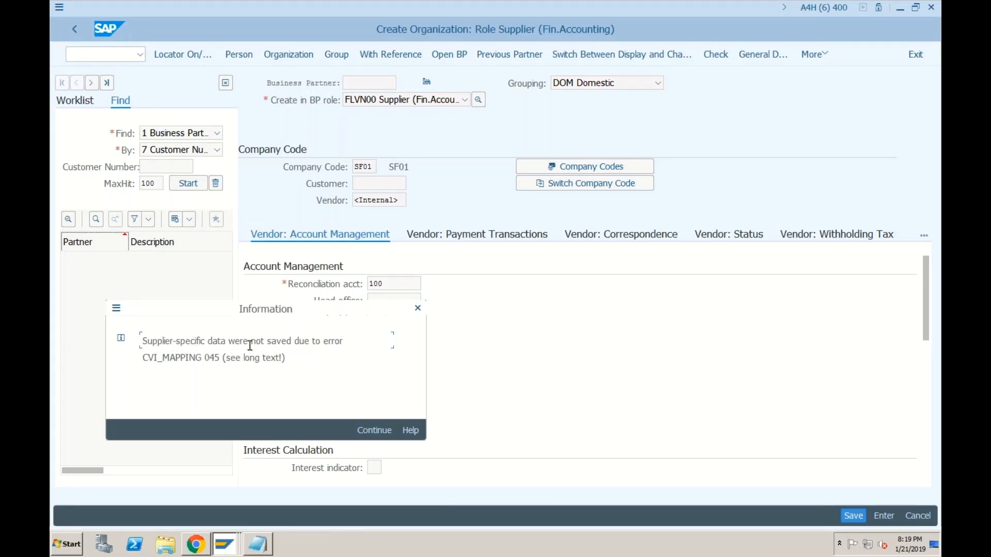
Step: Read the CVI_MAPPING 045 error explanation and acknowledge the data-not-saved message
{"action": "left_click", "coordinate": [416, 430]}
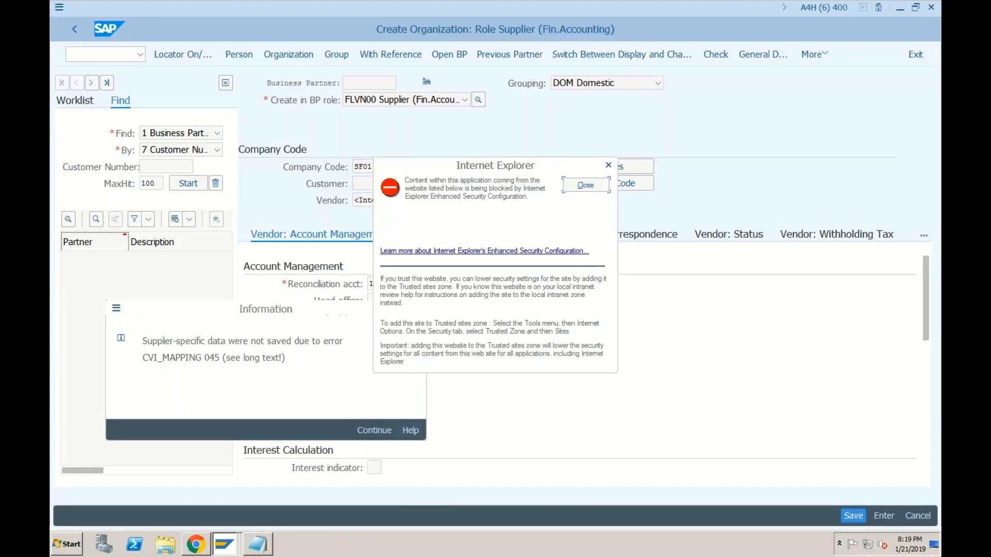
{"action": "left_click", "coordinate": [583, 186]}
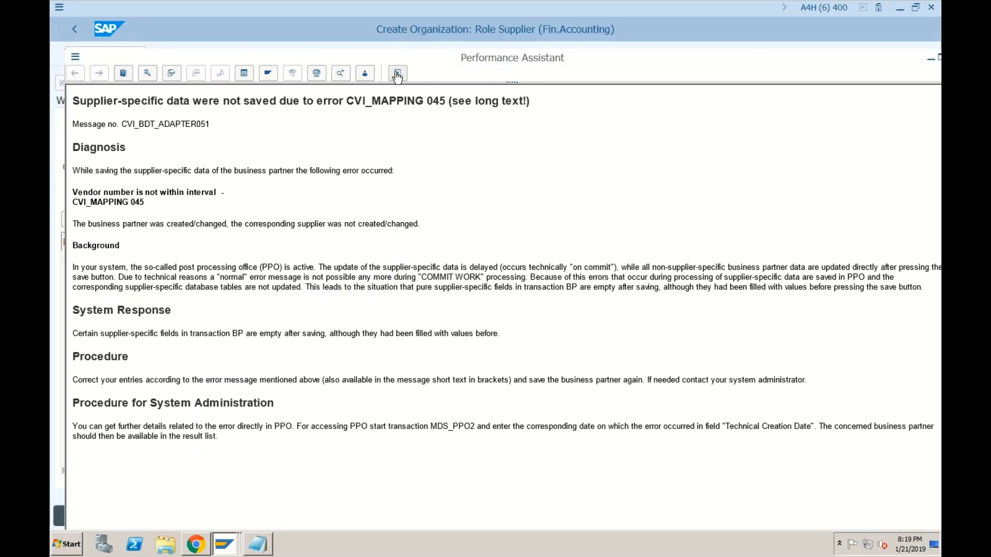
{"action": "left_click", "coordinate": [397, 73]}
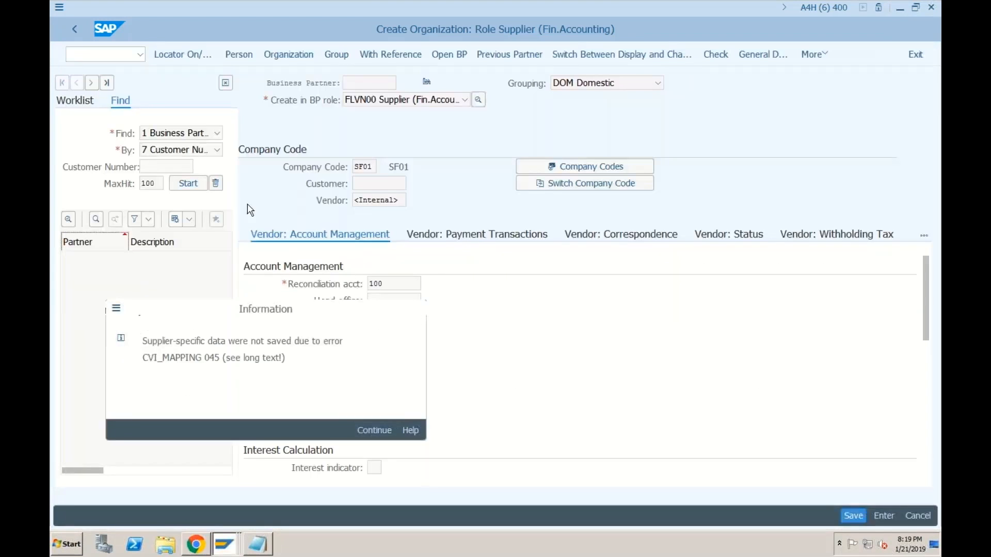
{"action": "key", "text": "Return"}
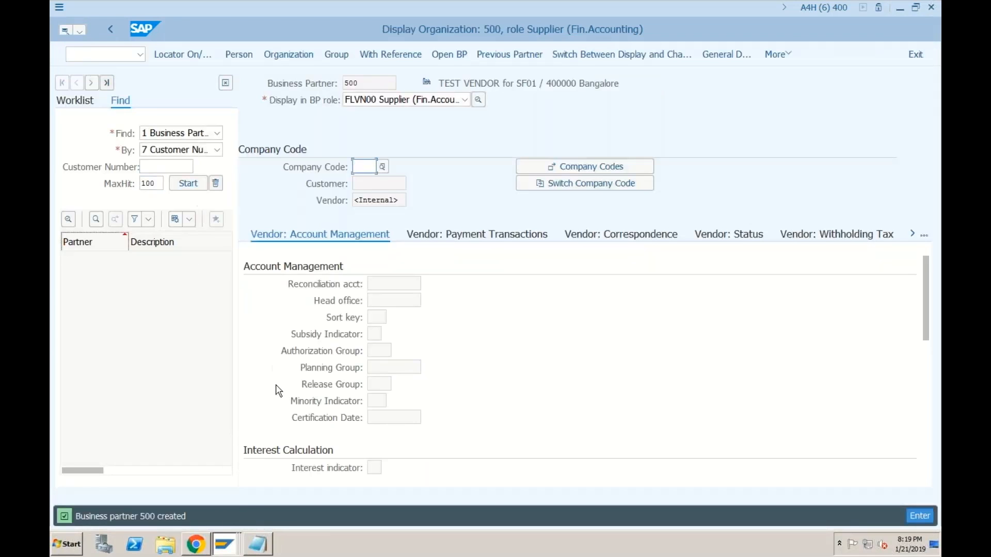
{"action": "left_click", "coordinate": [226, 543]}
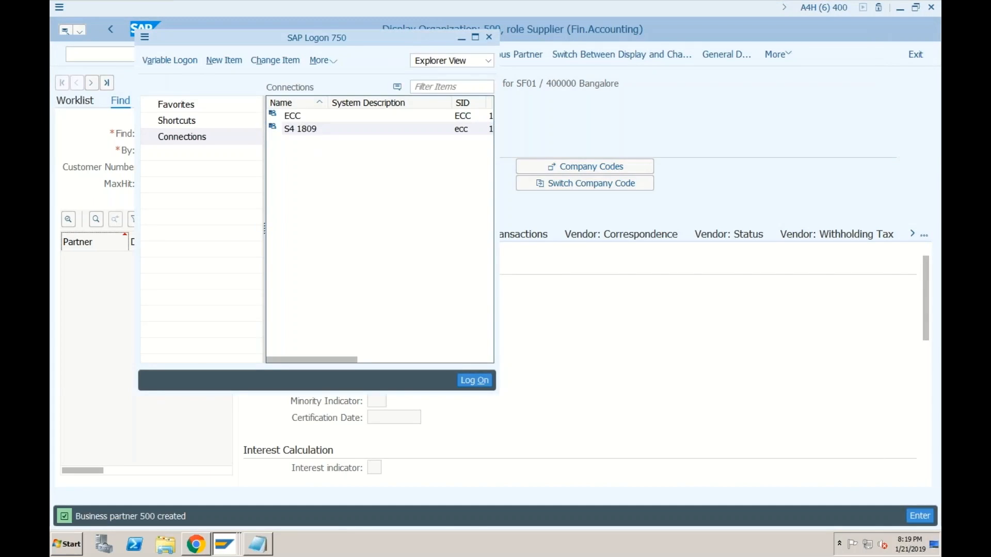
Step: Log on to the S4 1809 system with the saved user name and password
{"action": "double_click", "coordinate": [300, 129]}
{"action": "key", "text": "space"}
{"action": "left_click", "coordinate": [174, 133]}
{"action": "key", "text": "Tab"}
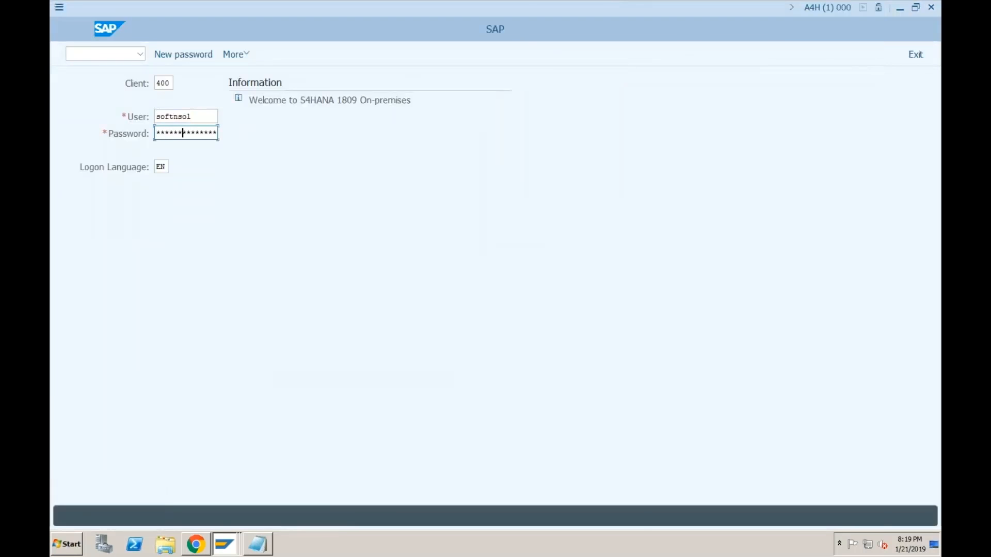
{"action": "key", "text": "Return"}
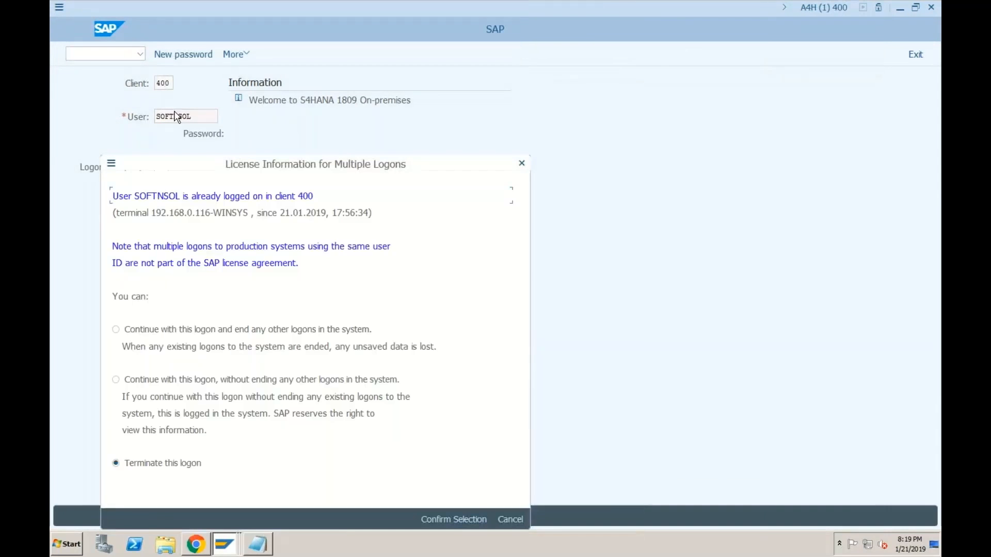
Step: Continue this logon, ending other logons, and dismiss the two session-closed errors
{"action": "left_click", "coordinate": [115, 329]}
{"action": "left_click", "coordinate": [456, 519]}
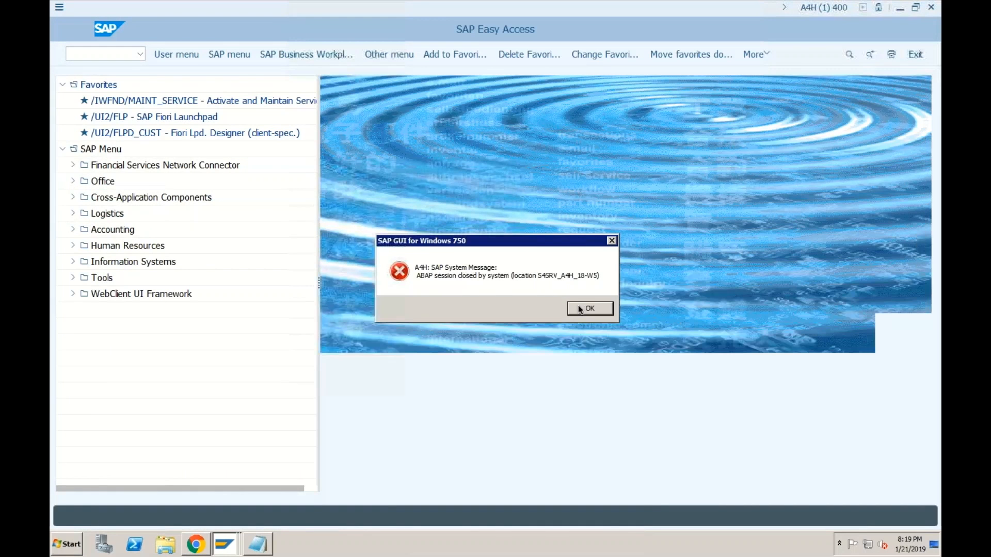
{"action": "left_click", "coordinate": [578, 305]}
{"action": "left_click", "coordinate": [558, 287]}
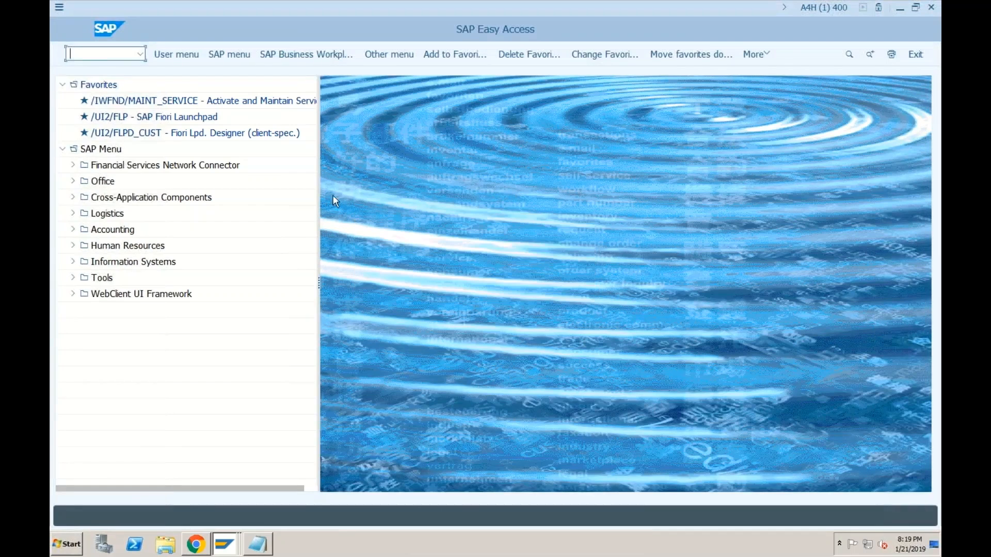
{"action": "left_click", "coordinate": [140, 54]}
Step: Run transaction BP and start a new organization with grouping DOM Domestic
{"action": "left_click", "coordinate": [100, 70]}
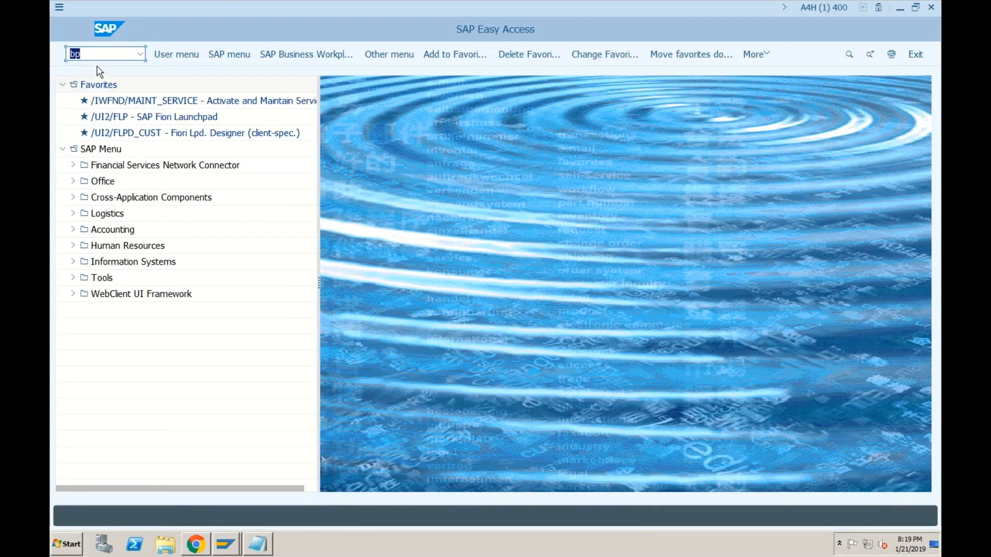
{"action": "key", "text": "Return"}
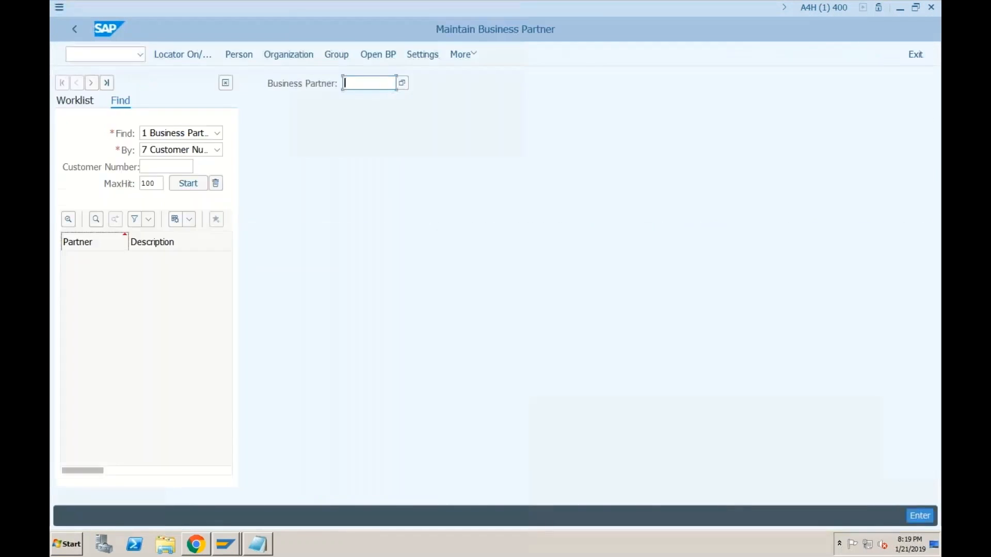
{"action": "left_click", "coordinate": [292, 61]}
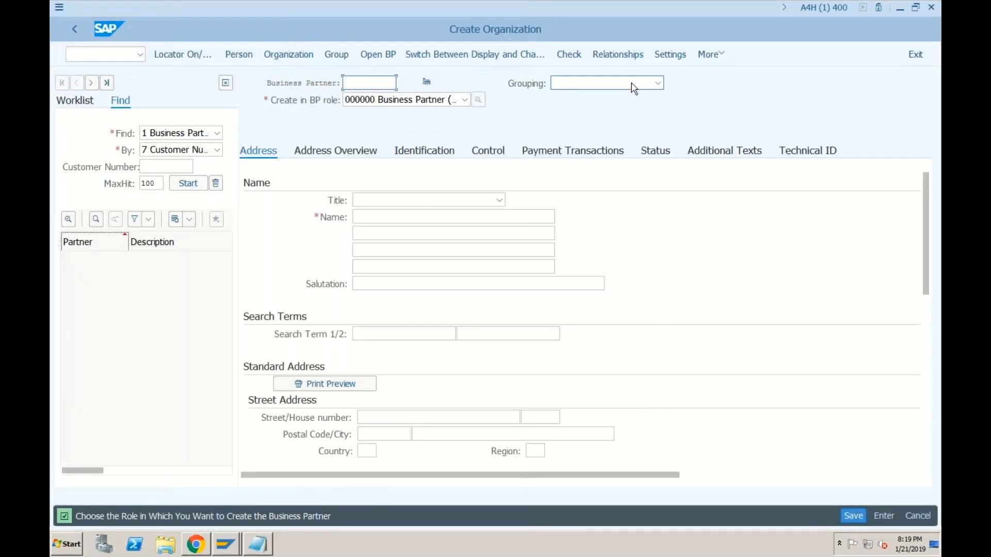
{"action": "left_click", "coordinate": [634, 85]}
{"action": "scroll", "coordinate": [632, 87], "scroll_direction": "down", "scroll_amount": 4}
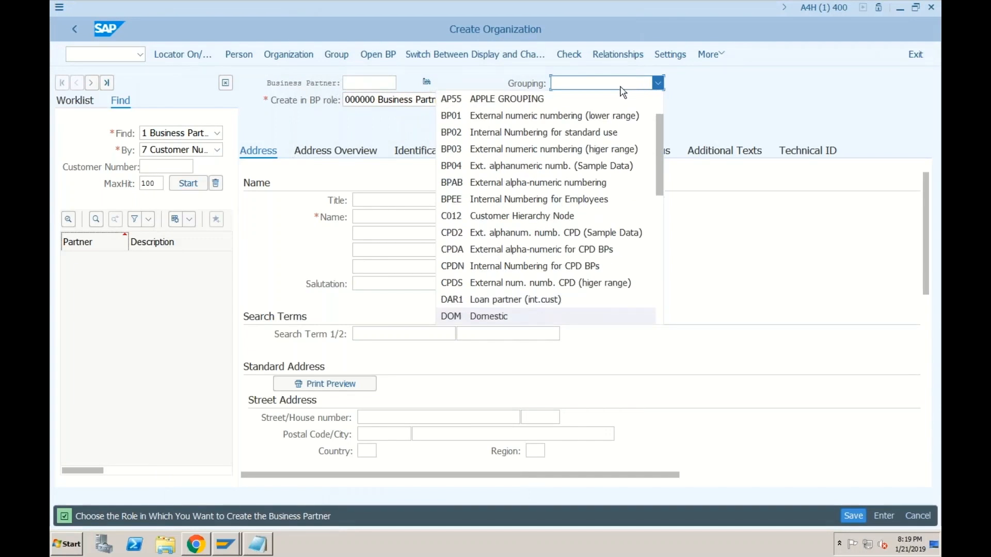
{"action": "left_click", "coordinate": [489, 317]}
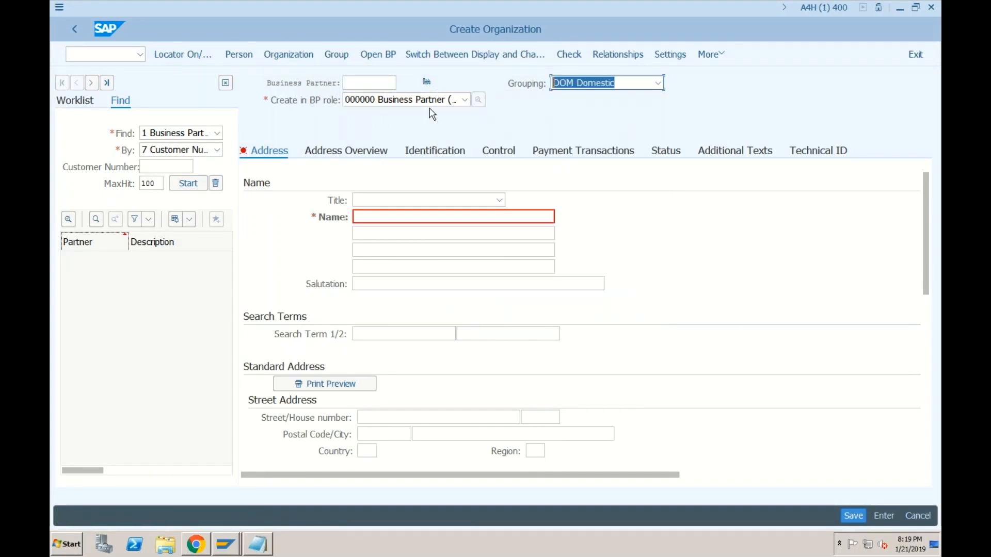
Step: Choose BP role FLVN00 Supplier (Fin.Accounting) for the new organization
{"action": "left_click", "coordinate": [400, 100]}
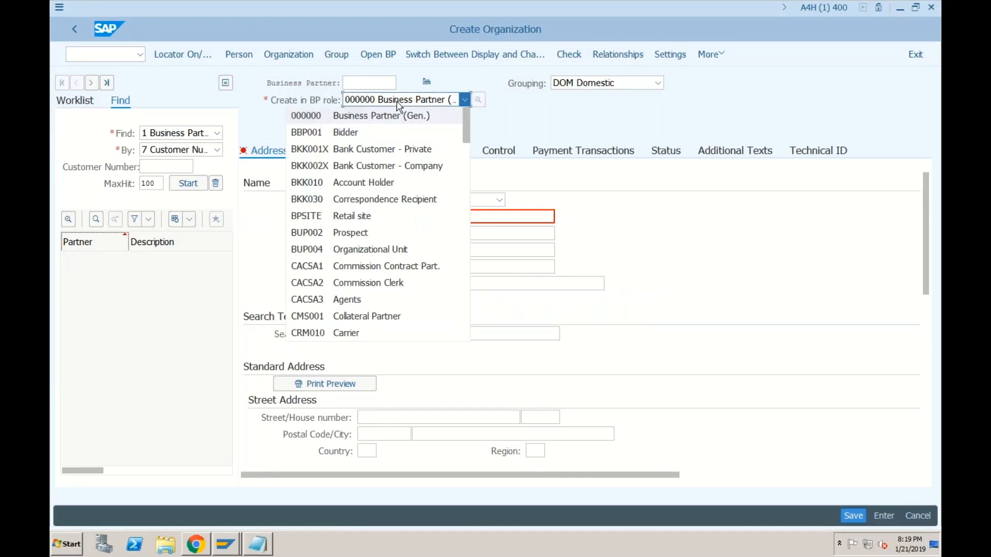
{"action": "scroll", "coordinate": [397, 116], "scroll_direction": "down", "scroll_amount": 1}
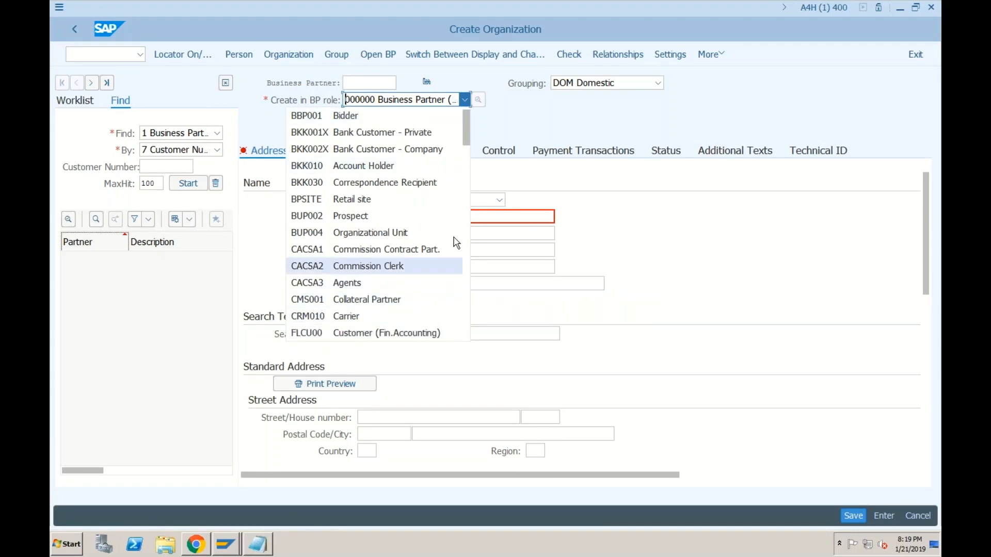
{"action": "scroll", "coordinate": [453, 210], "scroll_direction": "down", "scroll_amount": 4}
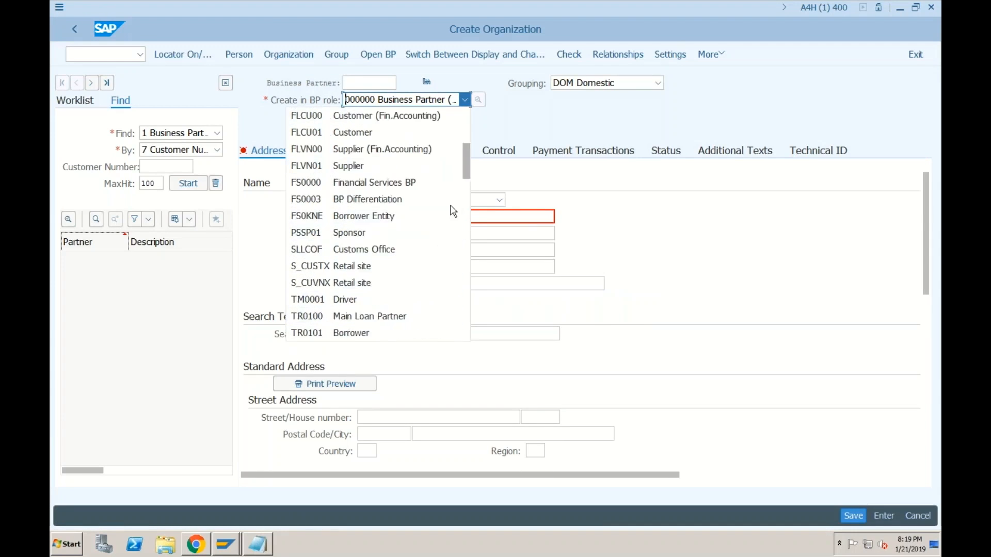
{"action": "left_click", "coordinate": [349, 148]}
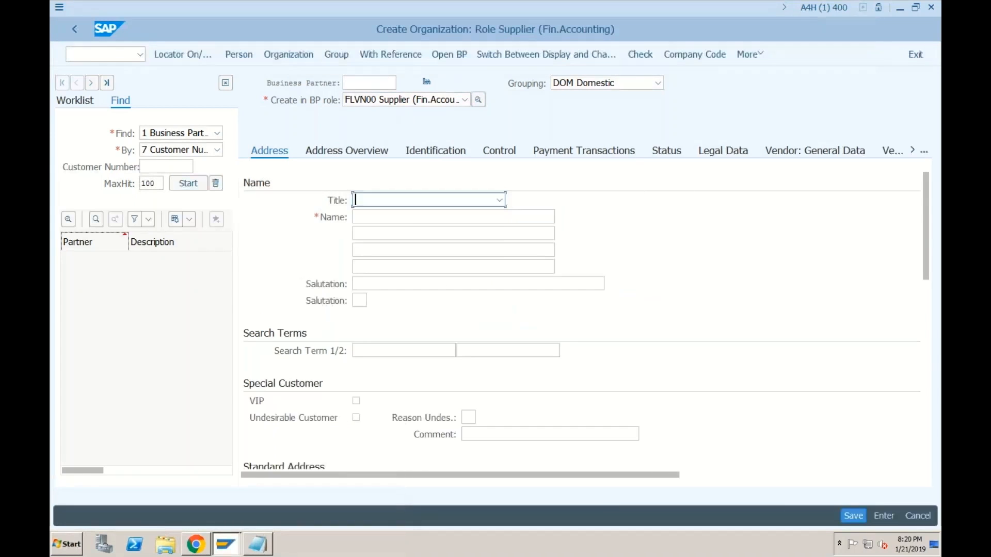
Step: Set title 0003 Company and name TEST VENDOR for SF01
{"action": "left_click", "coordinate": [412, 201]}
{"action": "left_click", "coordinate": [384, 216]}
{"action": "left_click", "coordinate": [383, 218]}
{"action": "left_click", "coordinate": [383, 233]}
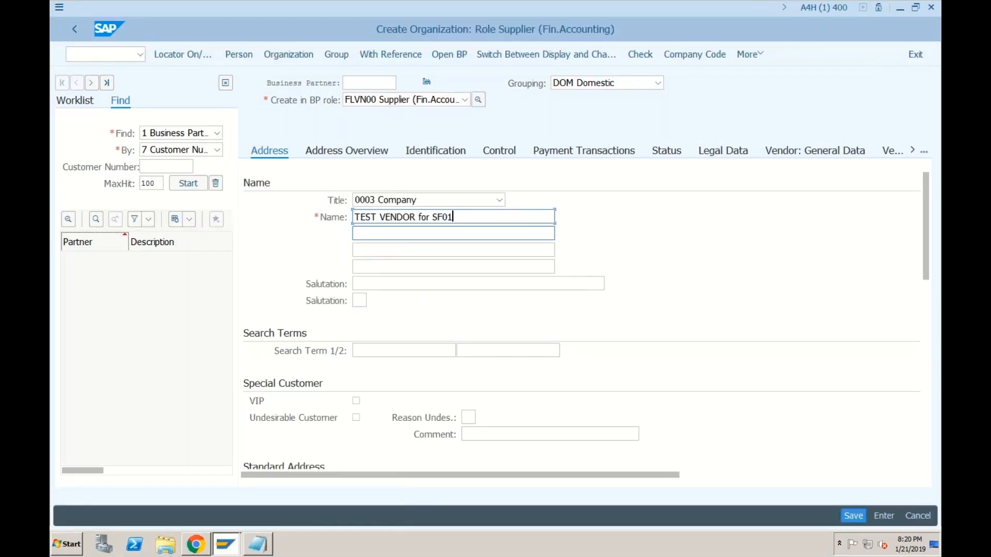
Step: Fill postal code 400000, city Bangalore, country IN and language English
{"action": "scroll", "coordinate": [389, 377], "scroll_direction": "down", "scroll_amount": 10}
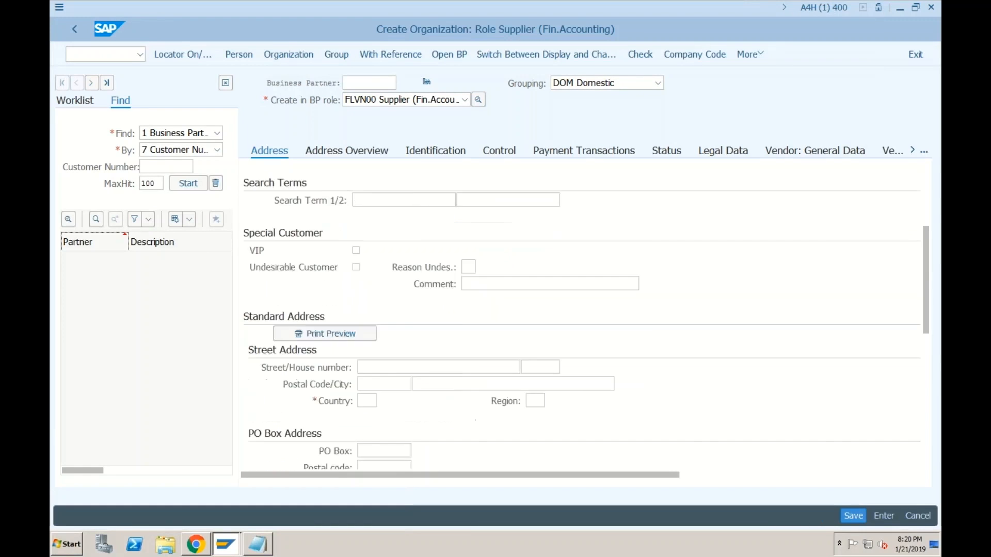
{"action": "left_click", "coordinate": [379, 185]}
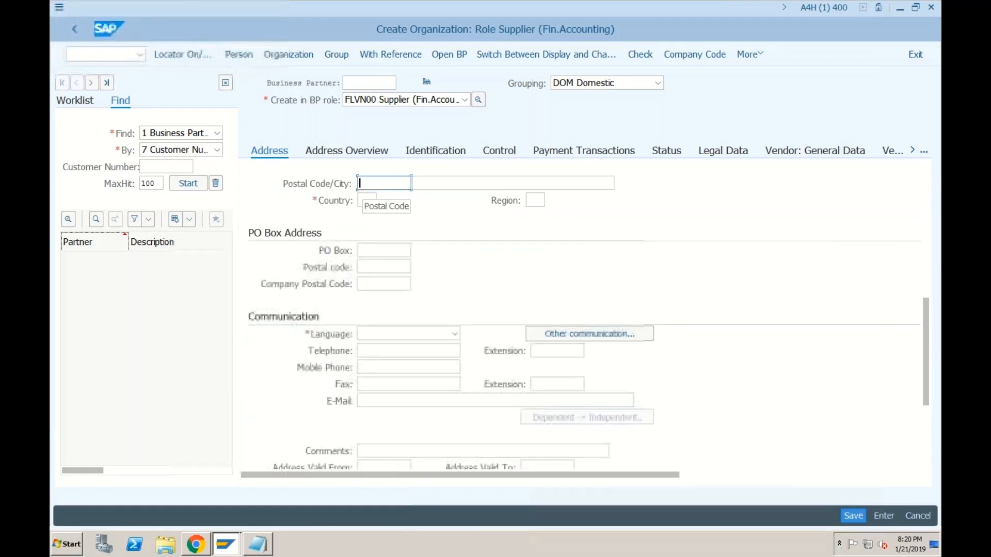
{"action": "left_click", "coordinate": [380, 186]}
{"action": "left_click", "coordinate": [379, 195]}
{"action": "left_click", "coordinate": [428, 183]}
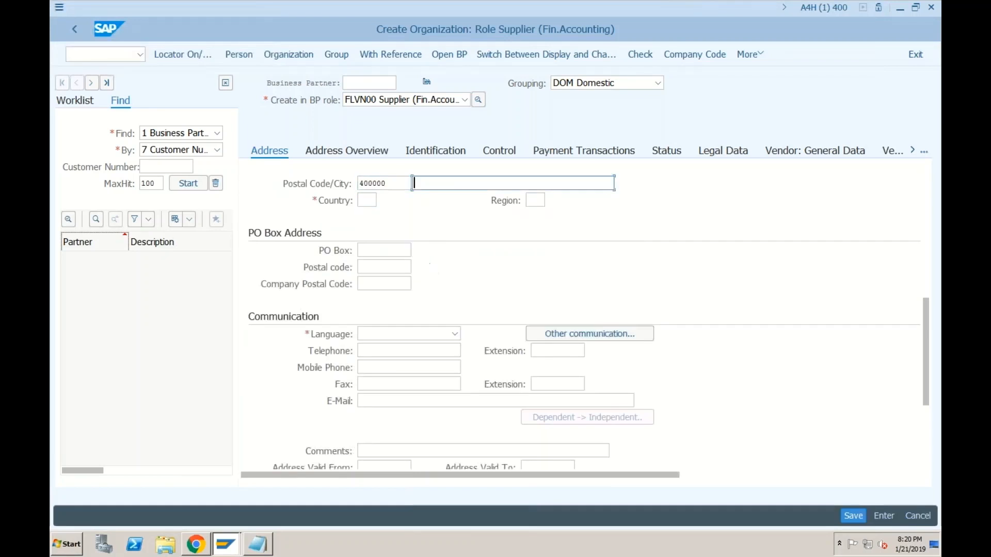
{"action": "left_click", "coordinate": [424, 198]}
{"action": "left_click", "coordinate": [366, 200]}
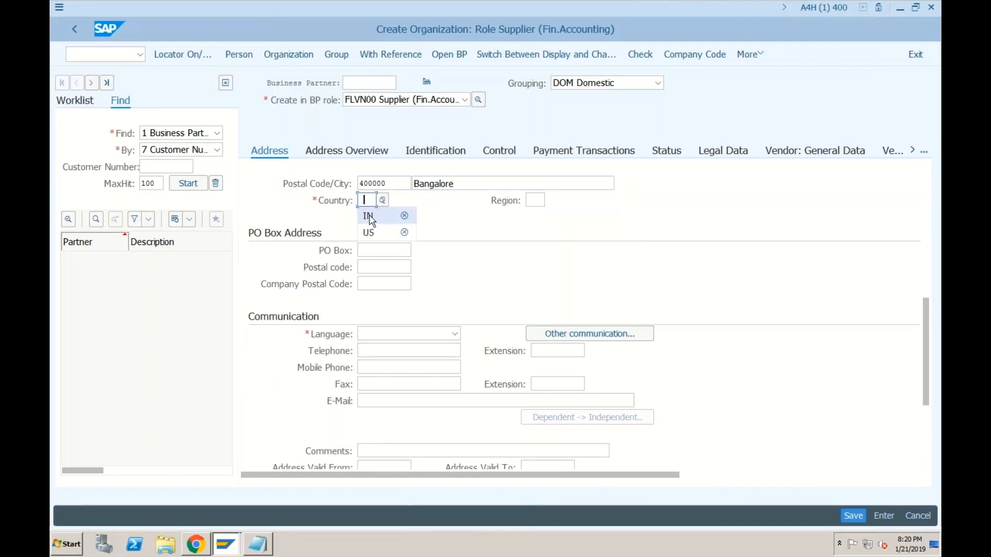
{"action": "left_click", "coordinate": [371, 215]}
{"action": "left_click", "coordinate": [454, 334]}
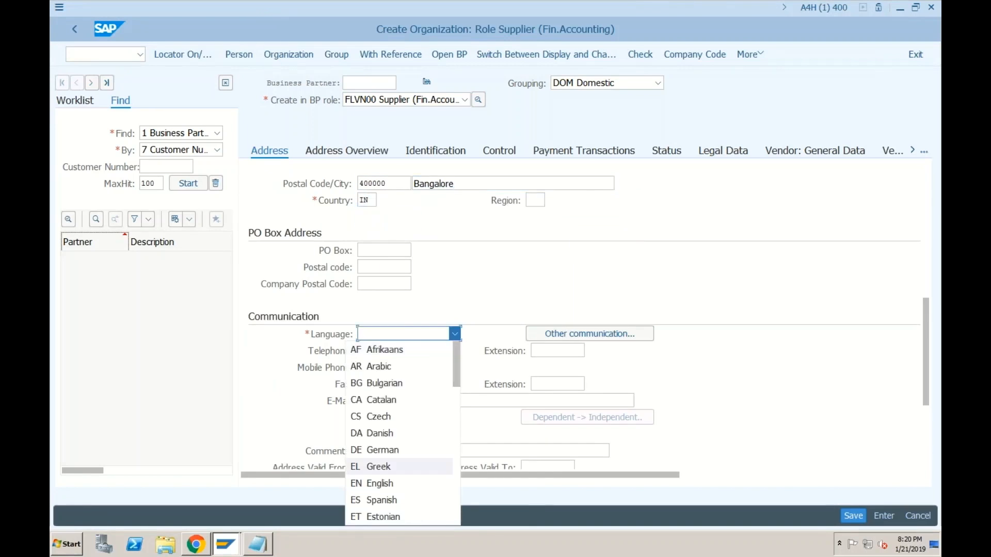
{"action": "left_click", "coordinate": [399, 484]}
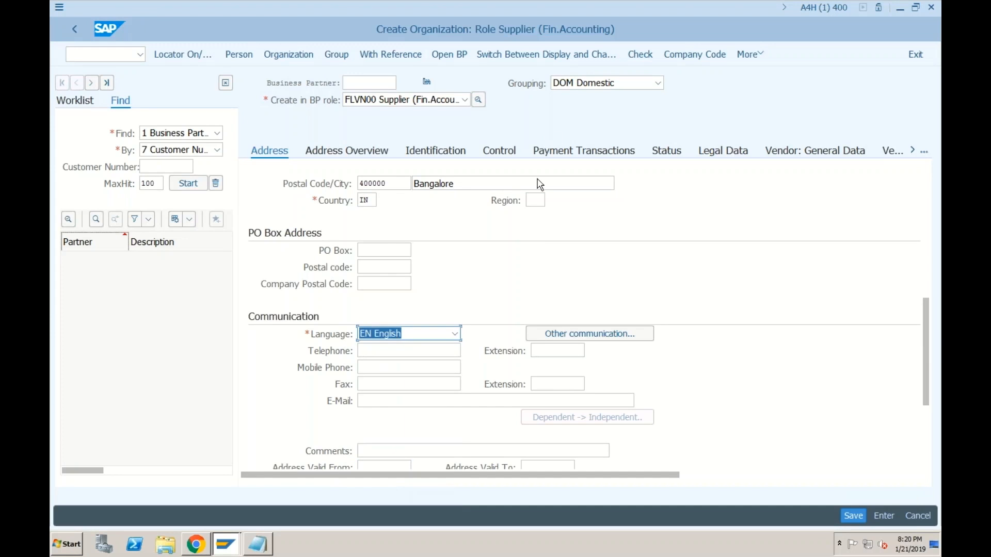
Step: Enter company code SF01 with reconciliation account 100 and save the supplier
{"action": "left_click", "coordinate": [695, 54]}
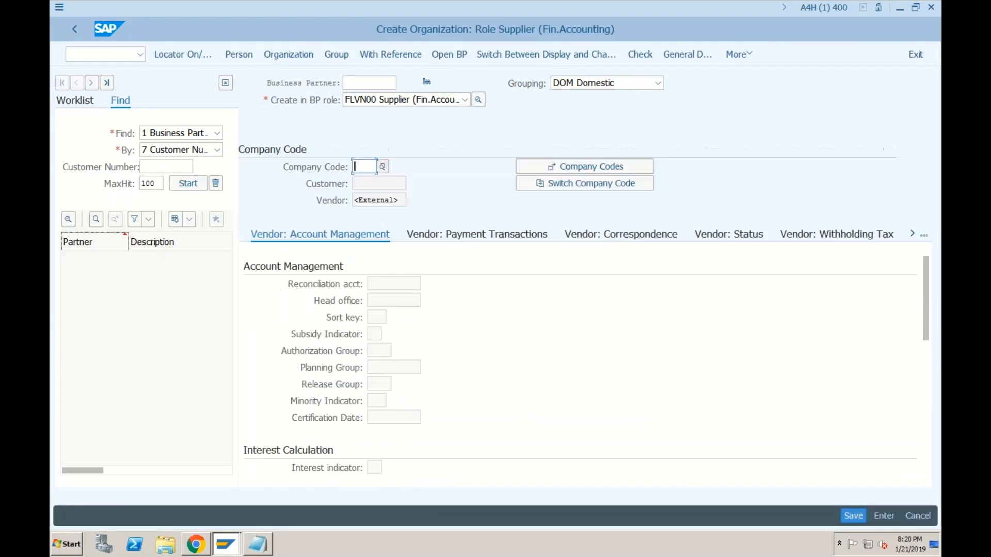
{"action": "type", "text": "sf01"}
{"action": "key", "text": "Return"}
{"action": "type", "text": "100"}
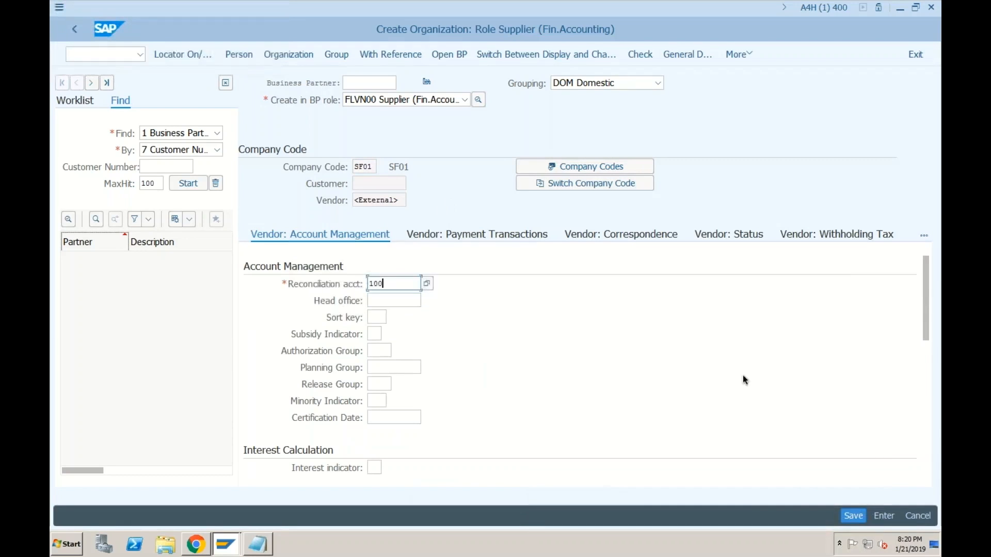
{"action": "left_click", "coordinate": [852, 515]}
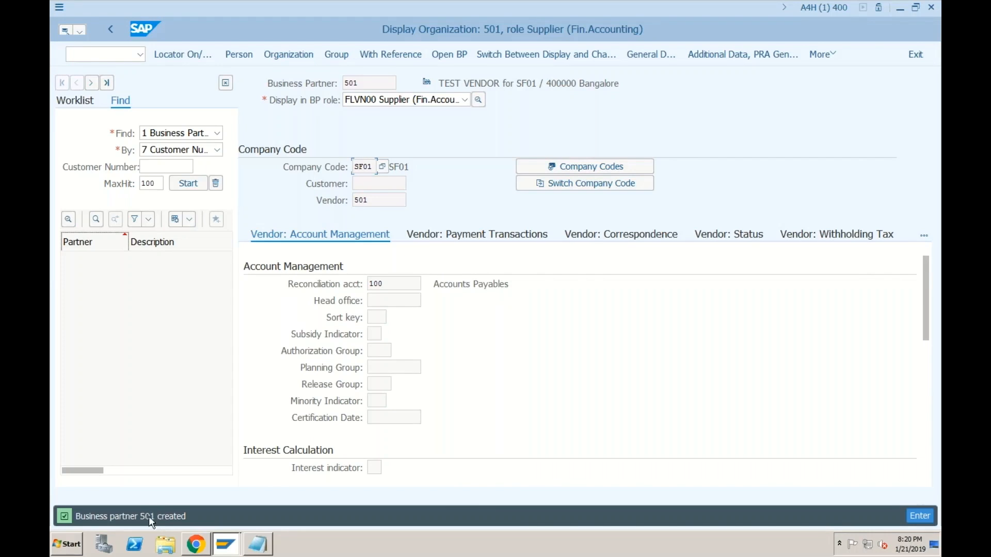
{"action": "left_click", "coordinate": [368, 83]}
{"action": "left_click", "coordinate": [372, 201]}
{"action": "left_click", "coordinate": [358, 83]}
{"action": "left_click", "coordinate": [374, 201]}
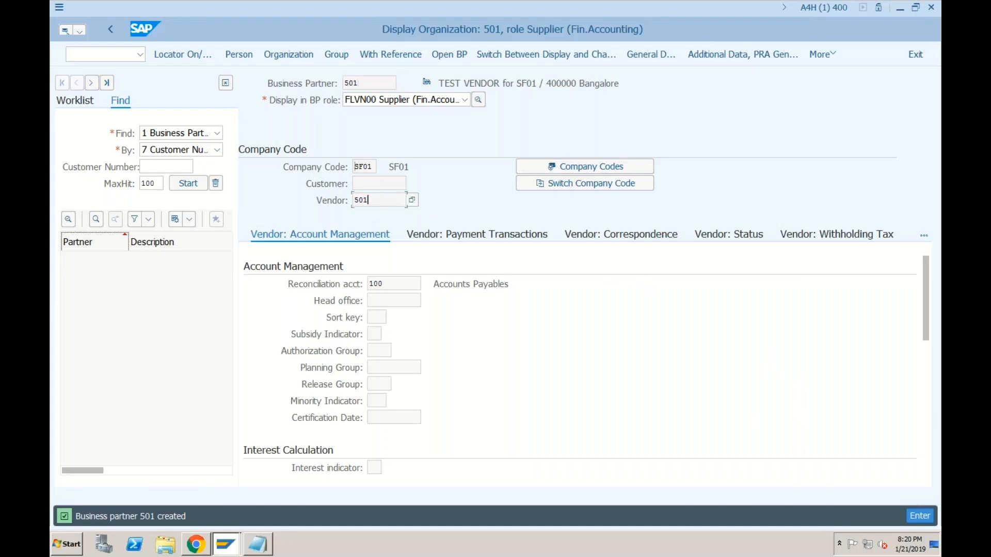
{"action": "left_click", "coordinate": [360, 86]}
{"action": "left_click", "coordinate": [374, 201]}
{"action": "left_click", "coordinate": [232, 545]}
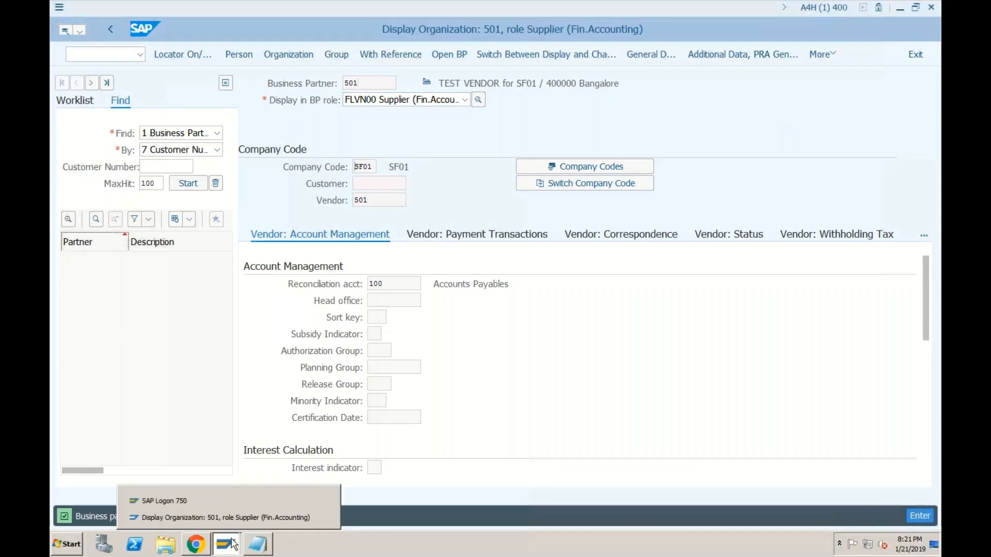
{"action": "left_click", "coordinate": [320, 517]}
{"action": "left_click", "coordinate": [110, 58]}
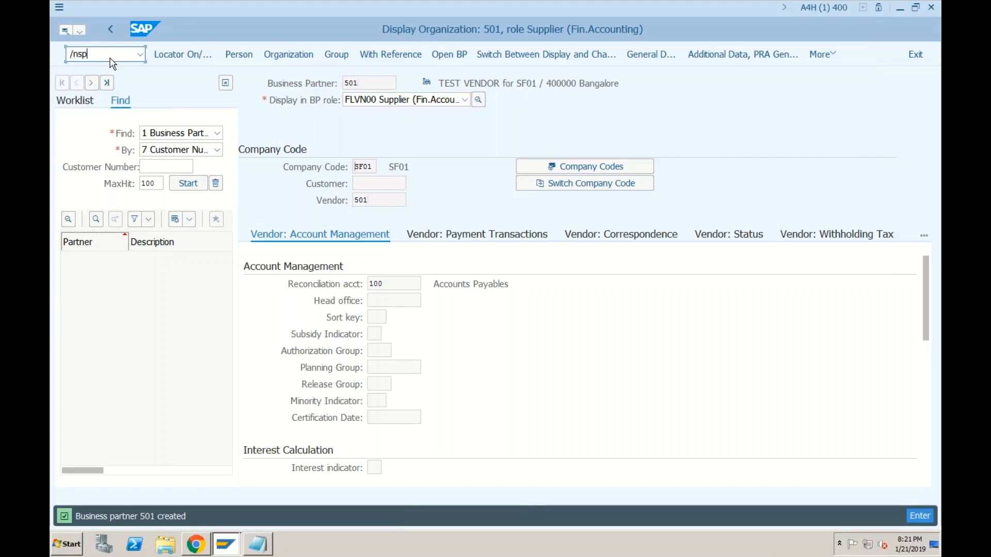
Step: Open the SPRO Reference IMG and browse SAP Business Partner's Number Ranges and Groupings activities
{"action": "type", "text": "/nspro"}
{"action": "key", "text": "Return"}
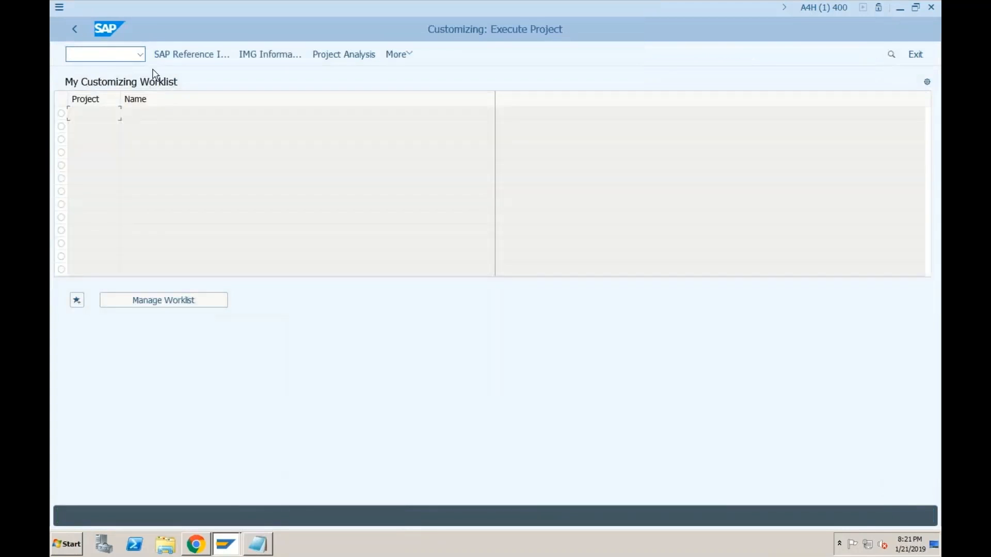
{"action": "left_click", "coordinate": [190, 56]}
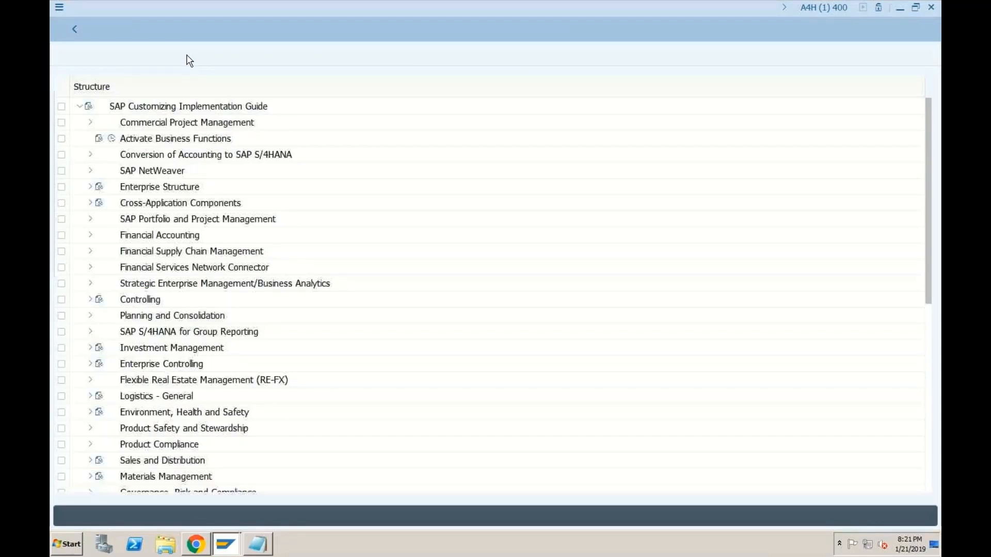
{"action": "left_click", "coordinate": [147, 205]}
{"action": "left_click", "coordinate": [90, 202]}
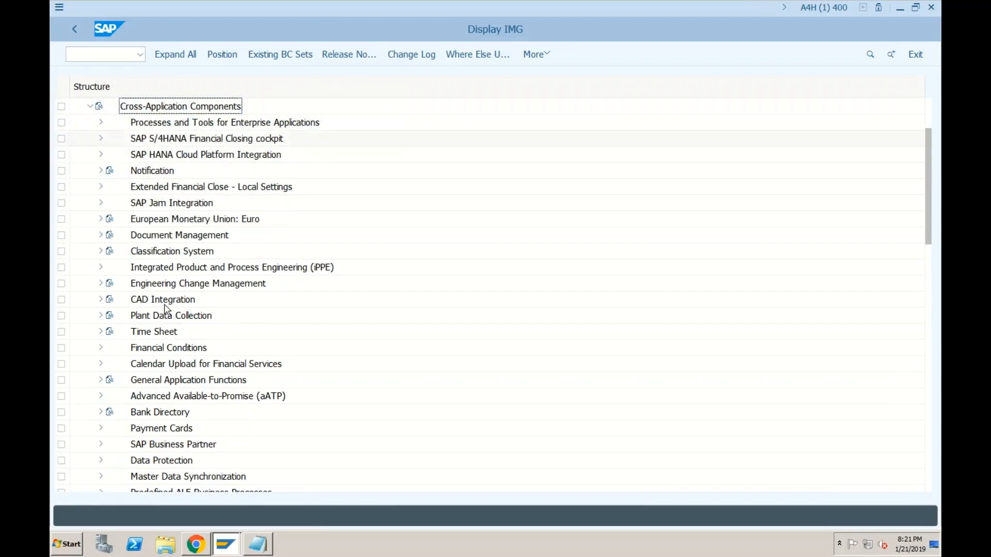
{"action": "left_click", "coordinate": [154, 447]}
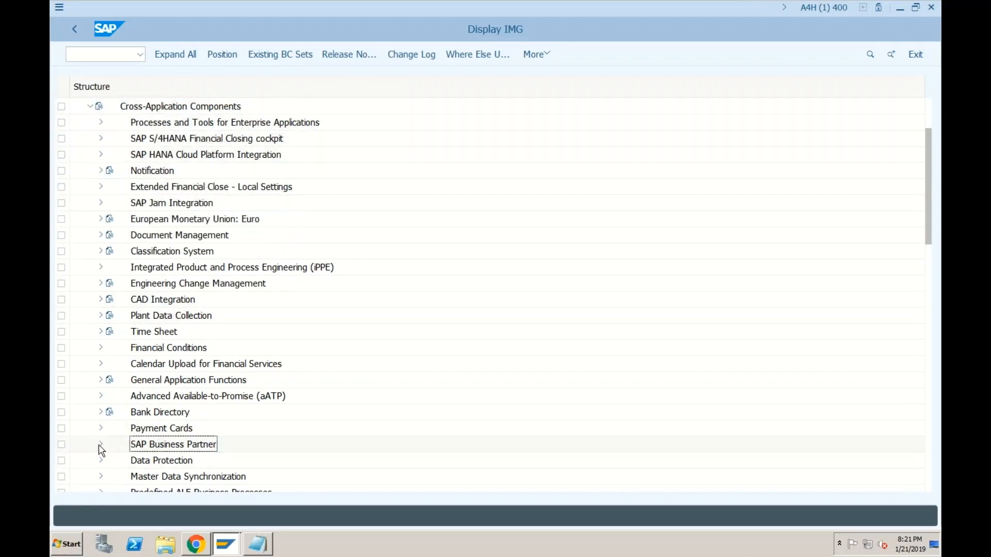
{"action": "left_click", "coordinate": [101, 447]}
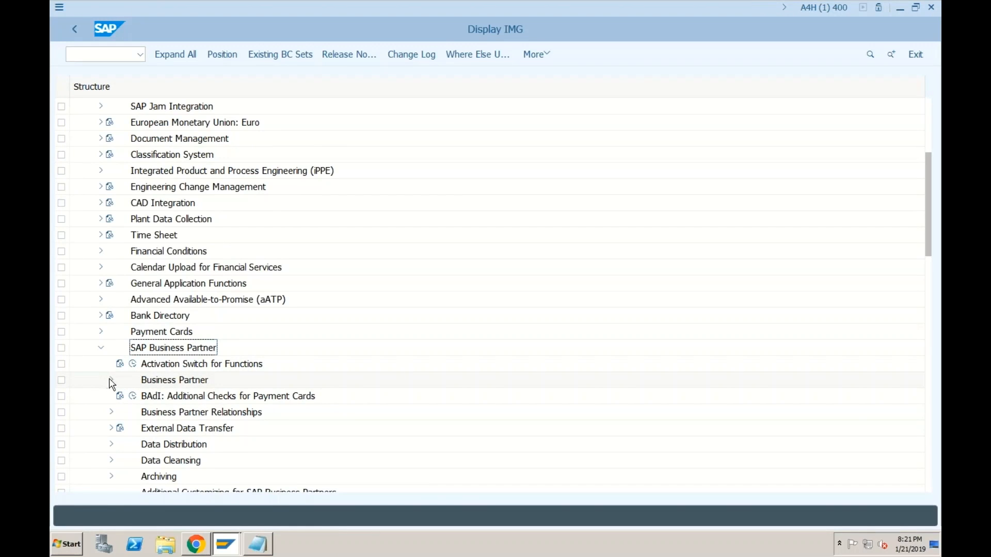
{"action": "left_click", "coordinate": [112, 382]}
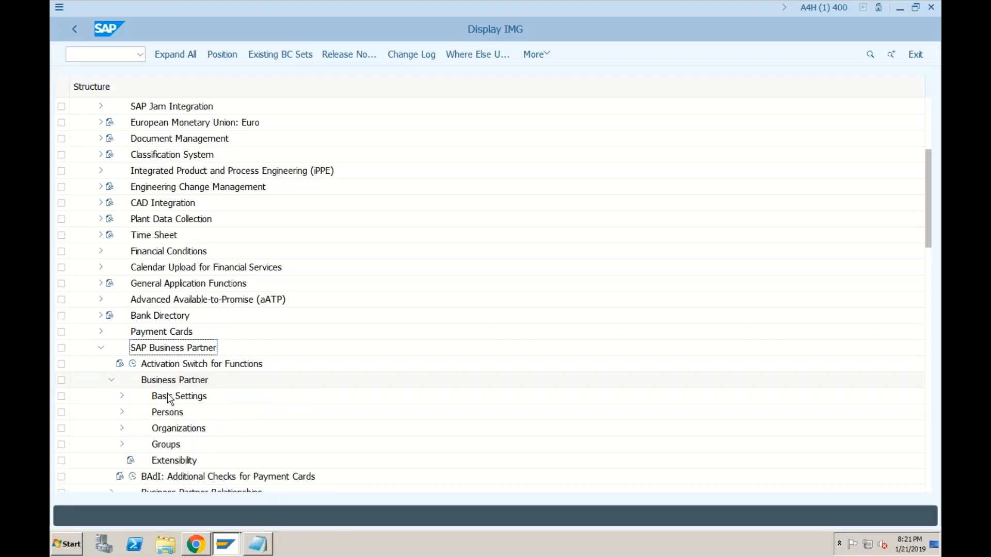
{"action": "left_click", "coordinate": [121, 396]}
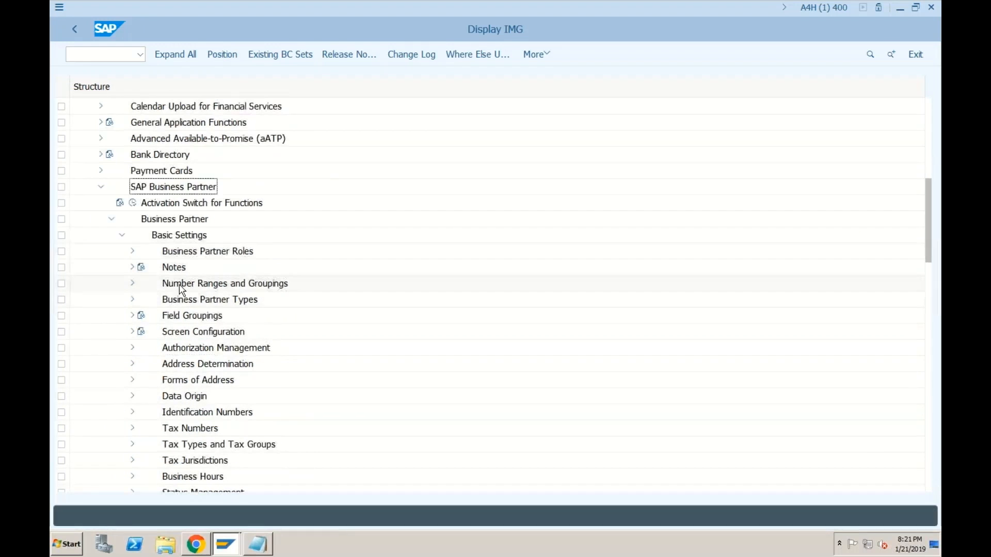
{"action": "left_click", "coordinate": [133, 283]}
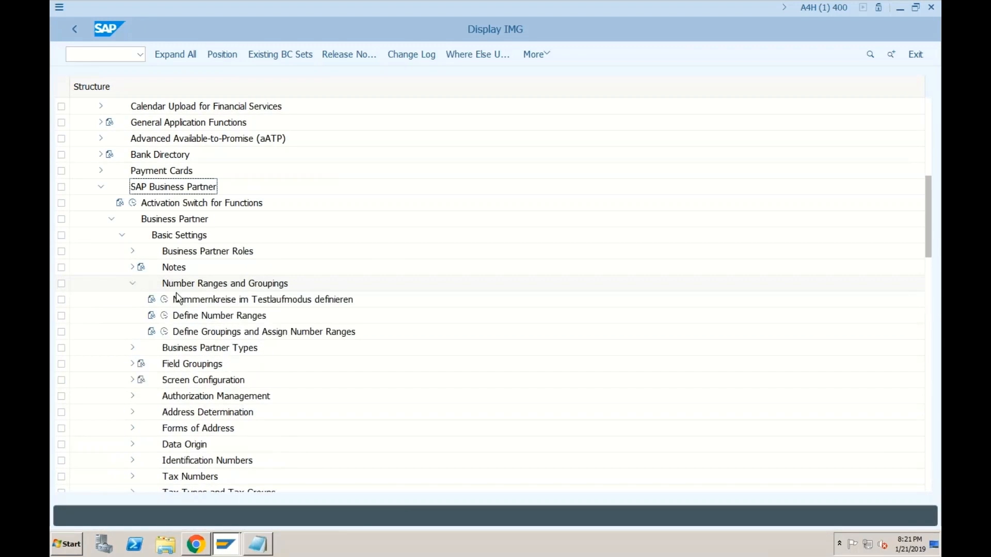
{"action": "left_click", "coordinate": [207, 318]}
{"action": "left_click", "coordinate": [207, 334]}
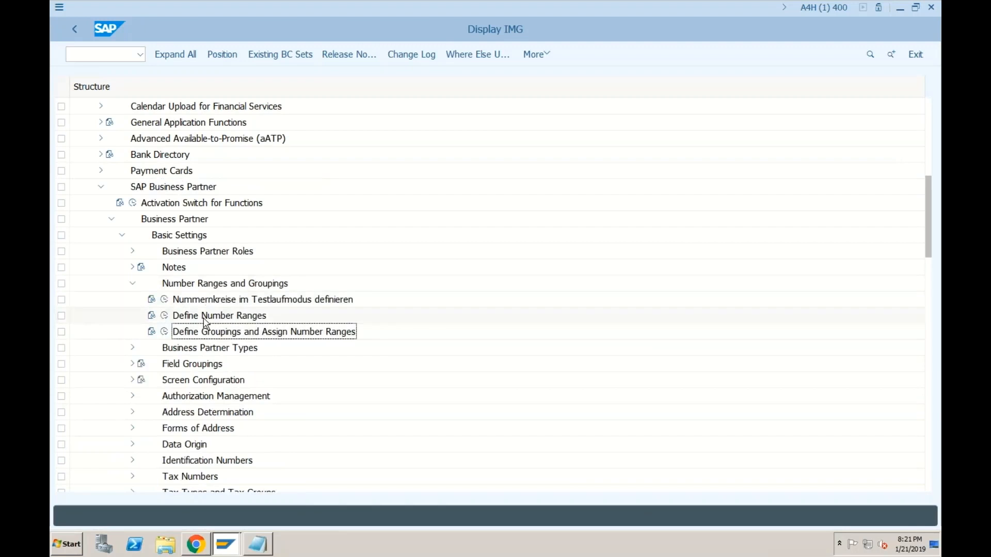
{"action": "left_click", "coordinate": [206, 318]}
{"action": "left_click", "coordinate": [207, 333]}
{"action": "left_click", "coordinate": [206, 319]}
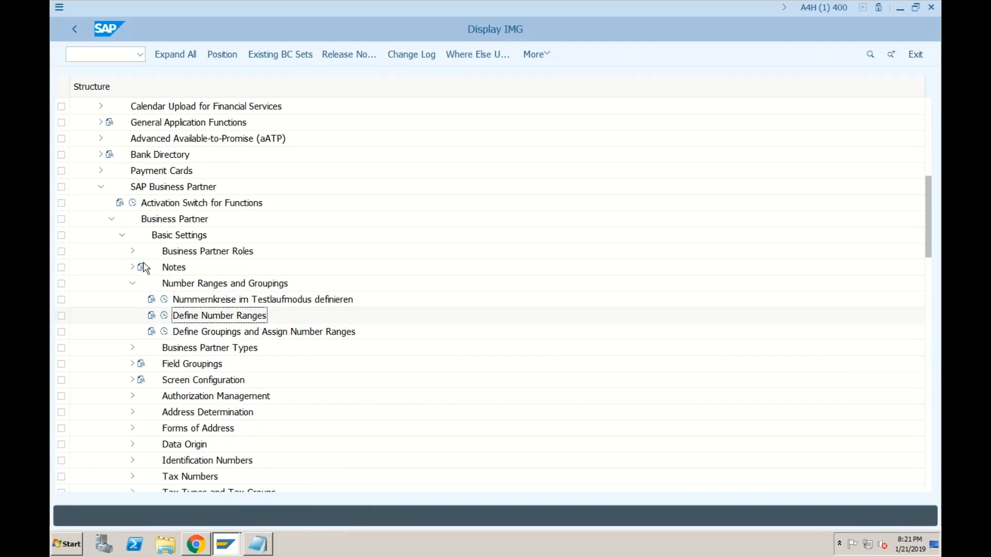
Step: Navigate Master Data Synchronization to Assign Keys and execute Define Number Assignment for Direction BP to Vendor
{"action": "left_click", "coordinate": [100, 188]}
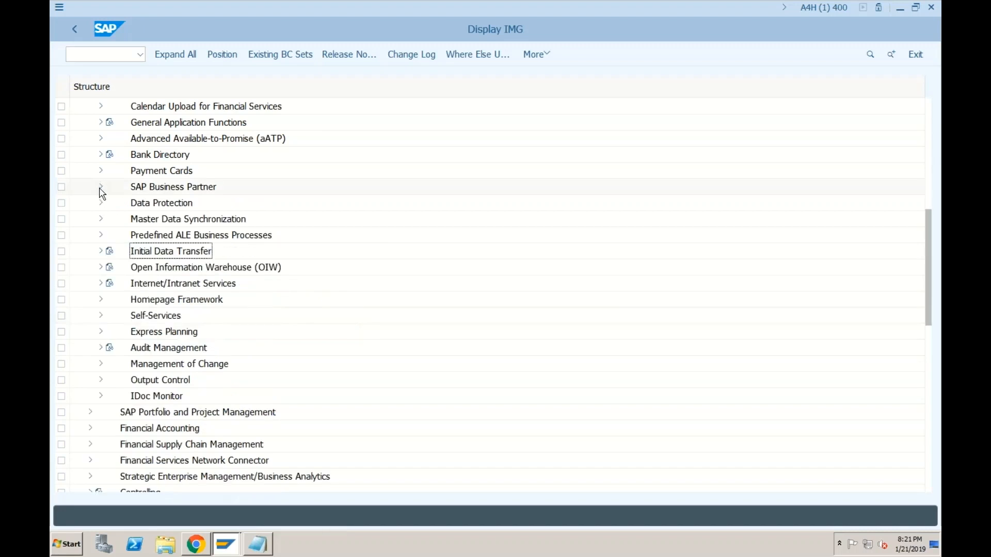
{"action": "left_click", "coordinate": [101, 219]}
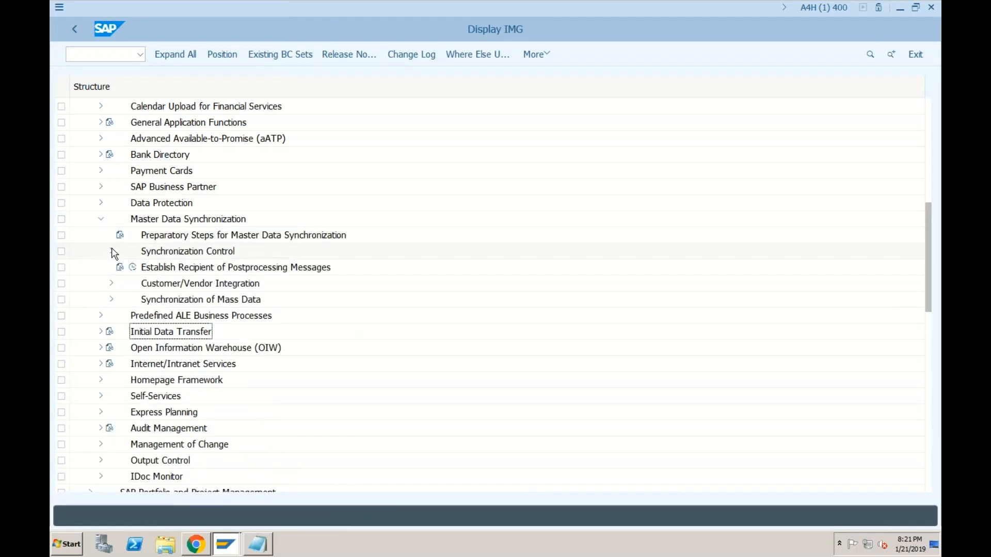
{"action": "left_click", "coordinate": [113, 285]}
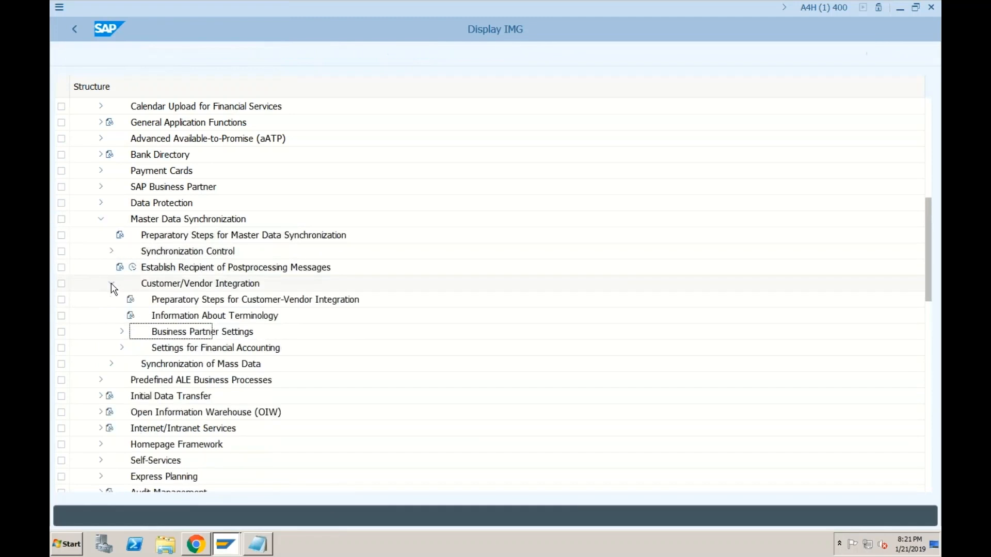
{"action": "left_click", "coordinate": [121, 333]}
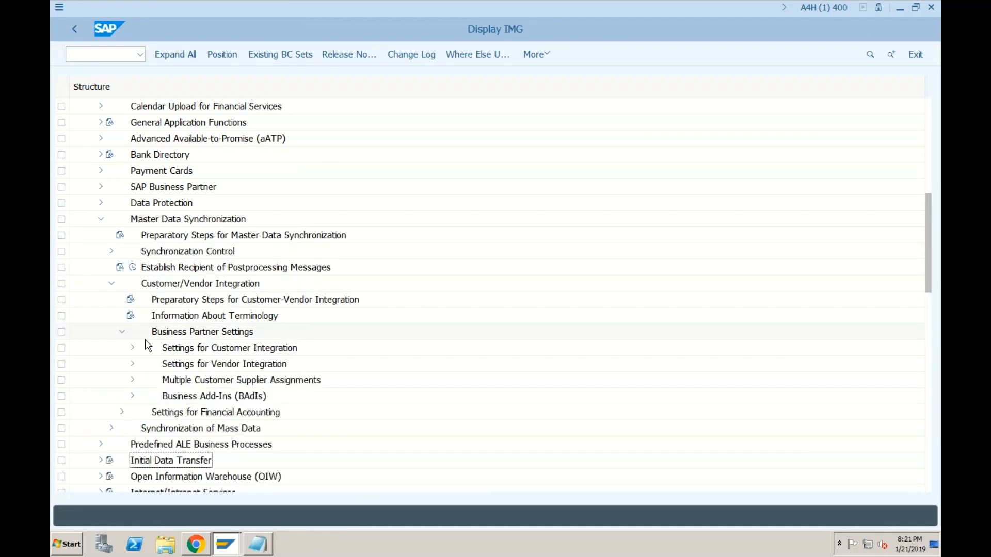
{"action": "left_click", "coordinate": [132, 365]}
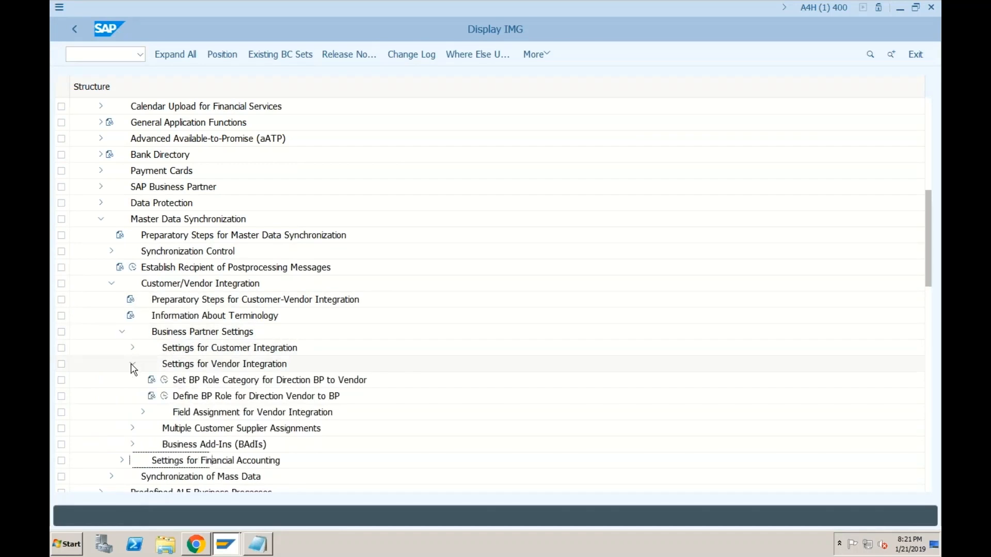
{"action": "left_click", "coordinate": [143, 412]}
{"action": "left_click", "coordinate": [153, 429]}
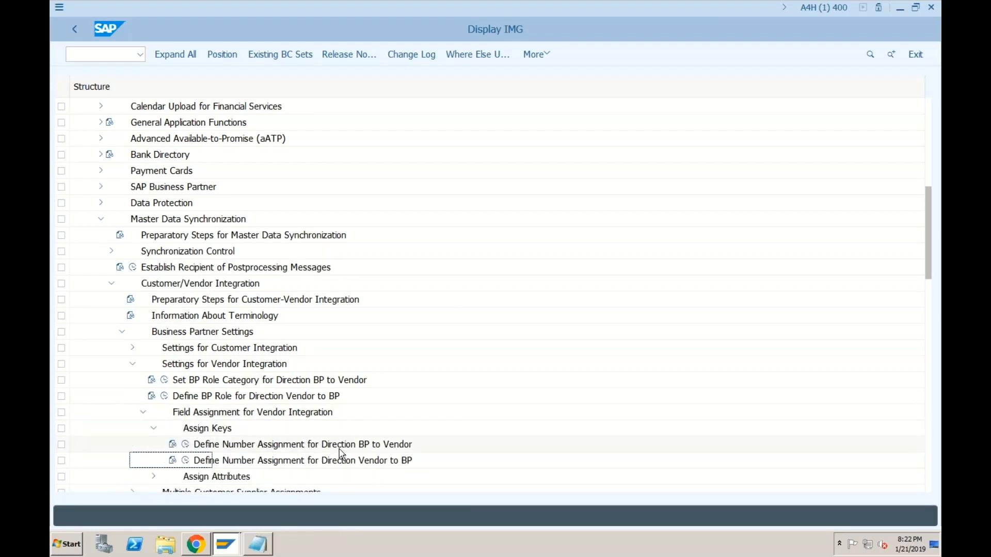
{"action": "left_click", "coordinate": [185, 445]}
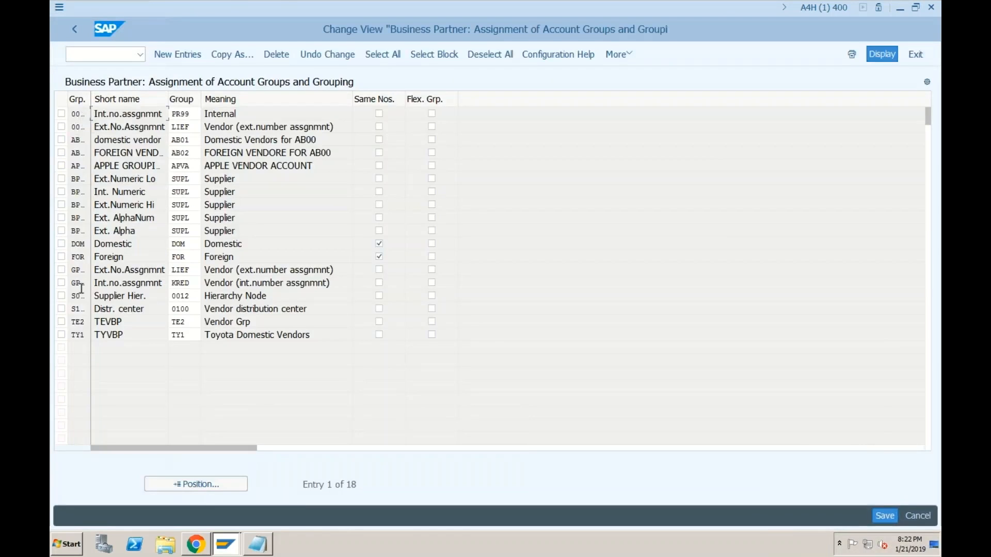
{"action": "left_click", "coordinate": [80, 244]}
{"action": "left_click", "coordinate": [186, 243]}
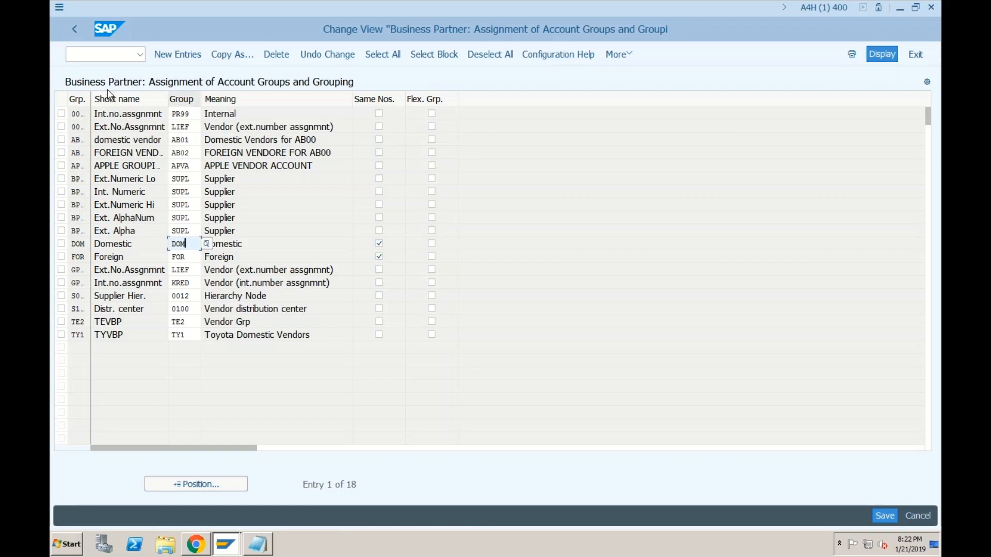
{"action": "left_click", "coordinate": [113, 59]}
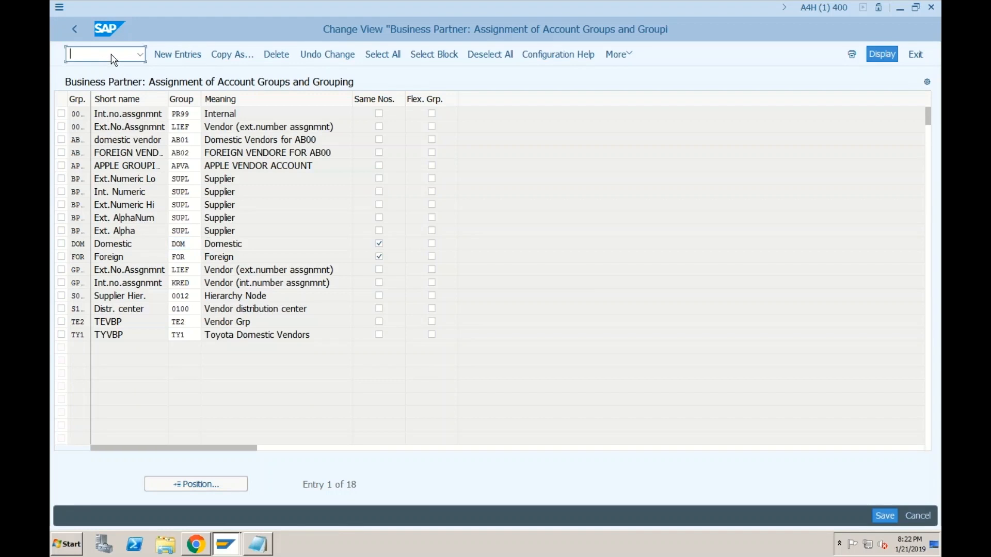
Step: In a new session, open SE16N with table LFA1
{"action": "left_click", "coordinate": [59, 7]}
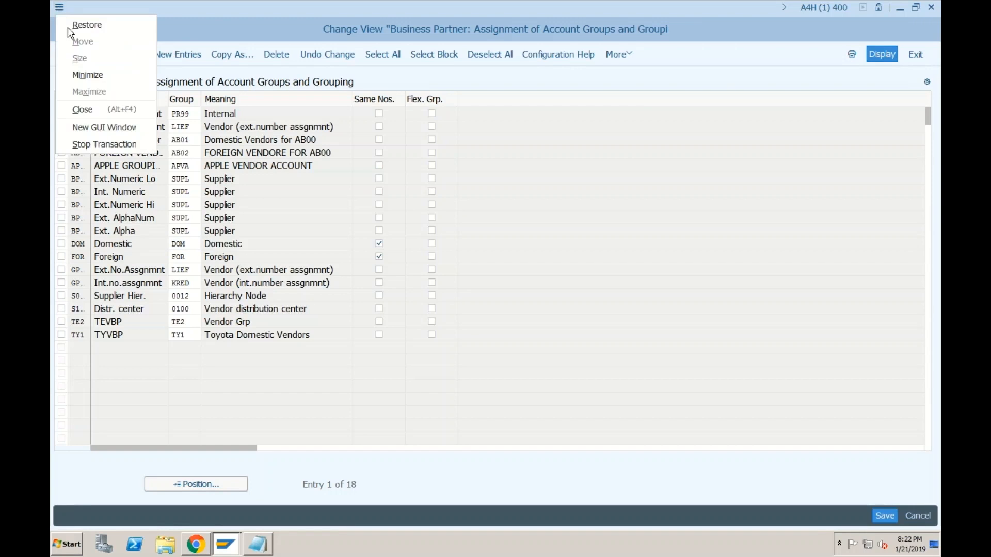
{"action": "left_click", "coordinate": [98, 126]}
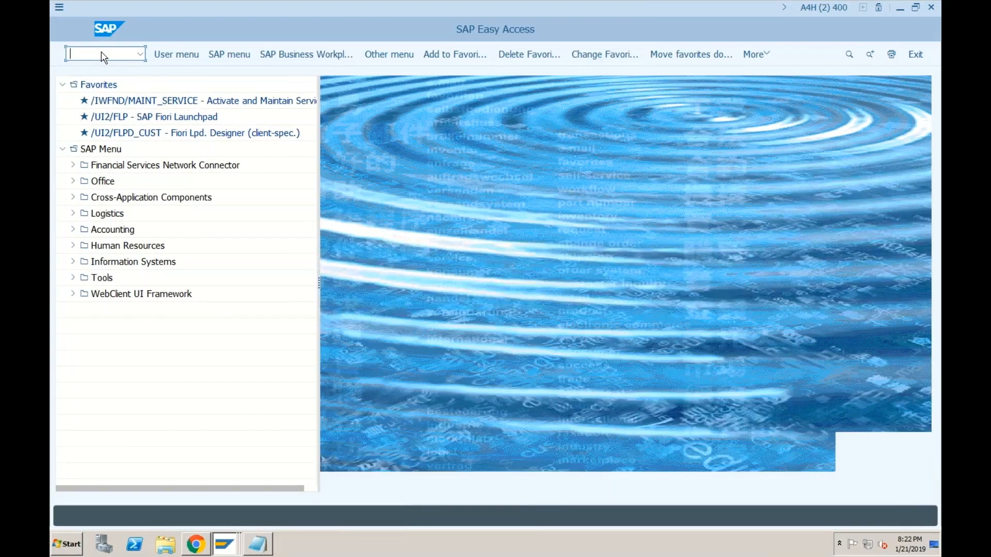
{"action": "type", "text": "se16n"}
{"action": "key", "text": "Return"}
{"action": "type", "text": "lfa1"}
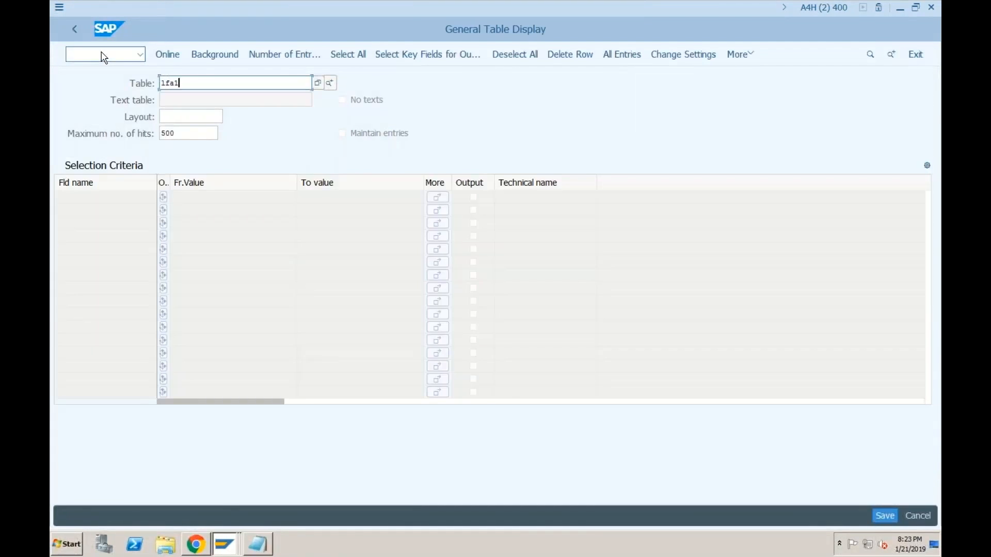
{"action": "key", "text": "Return"}
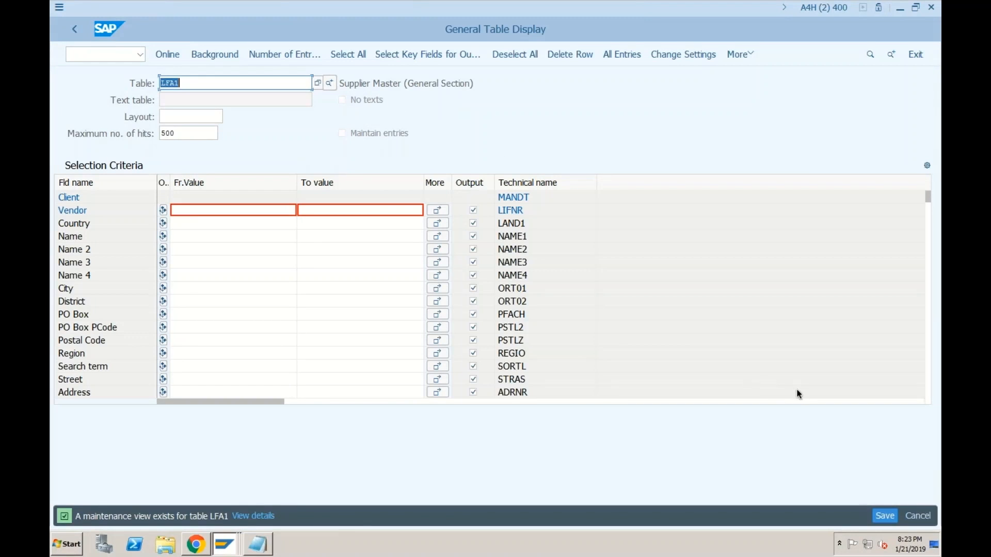
Step: Filter on vendor 501, correcting the mistyped 510, and run the query
{"action": "left_click", "coordinate": [191, 209]}
{"action": "type", "text": "51"}
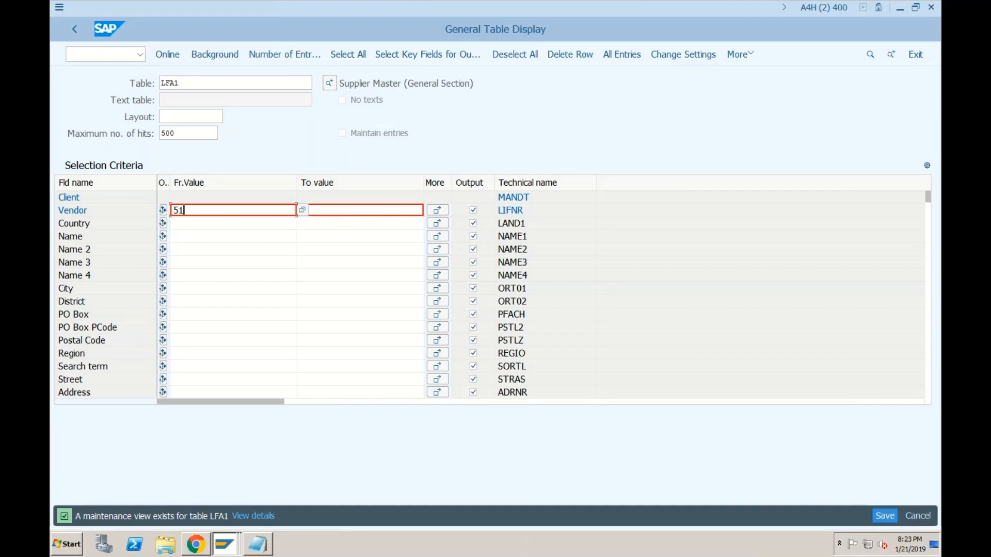
{"action": "type", "text": "0"}
{"action": "left_click", "coordinate": [177, 57]}
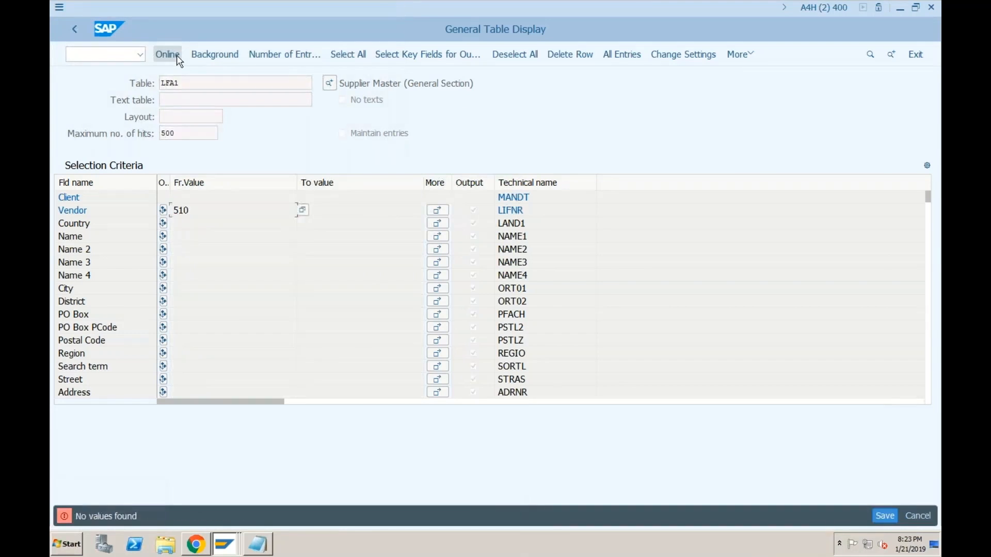
{"action": "left_click", "coordinate": [210, 207]}
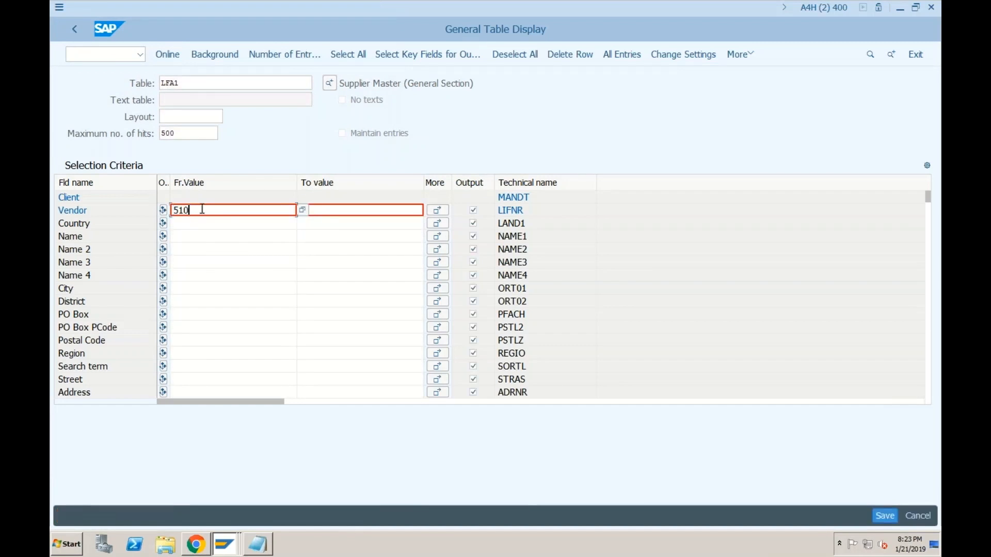
{"action": "key", "text": "BackSpace"}
{"action": "key", "text": "BackSpace"}
{"action": "type", "text": "01"}
{"action": "left_click", "coordinate": [168, 58]}
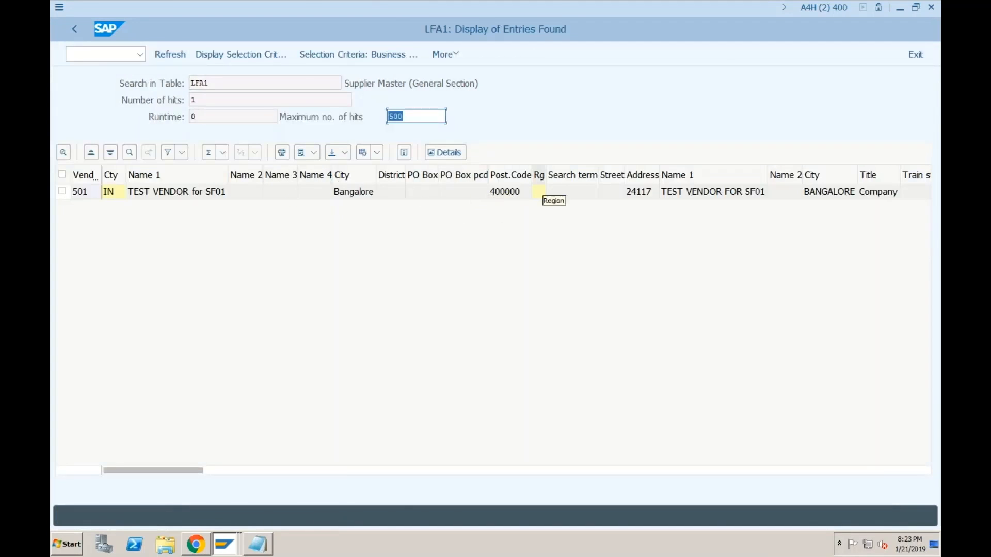
{"action": "left_click", "coordinate": [345, 83]}
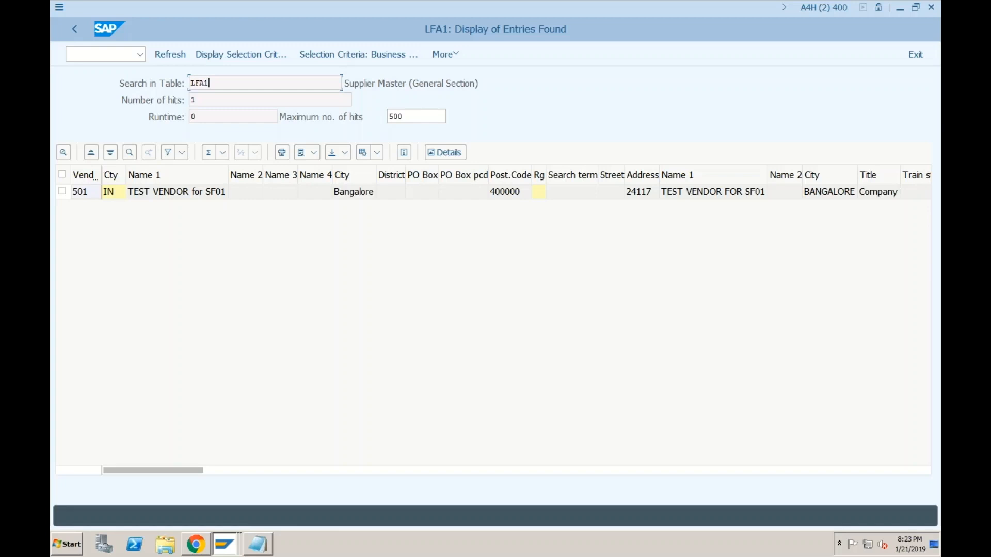
{"action": "left_click", "coordinate": [266, 551]}
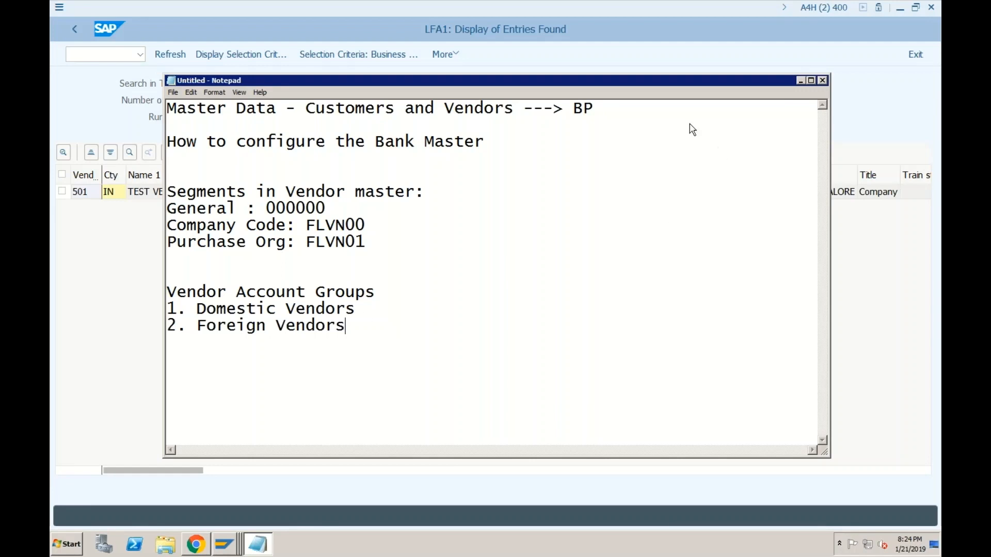
Step: Switch the table browser to LFB1, Vendor Master (Company Code)
{"action": "left_click", "coordinate": [801, 81]}
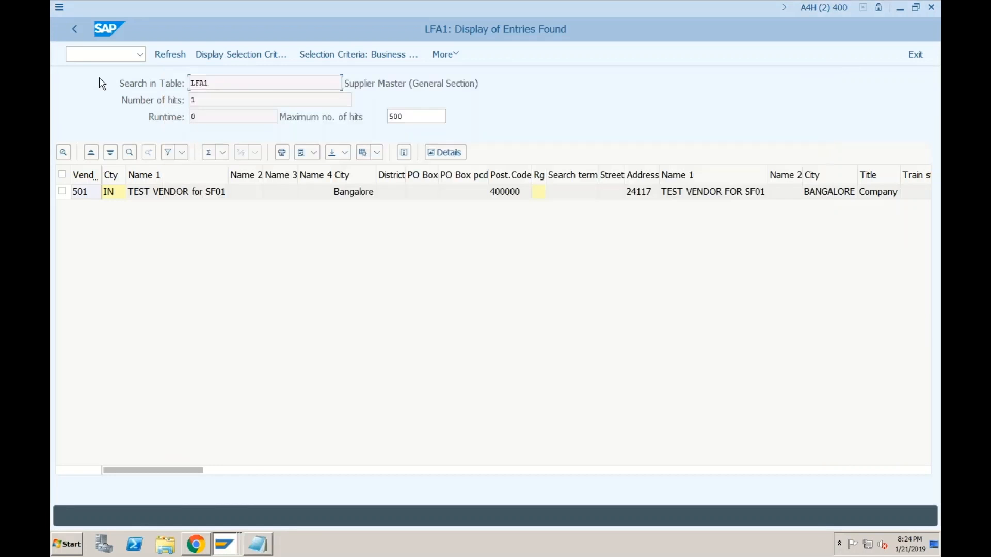
{"action": "left_click", "coordinate": [76, 29]}
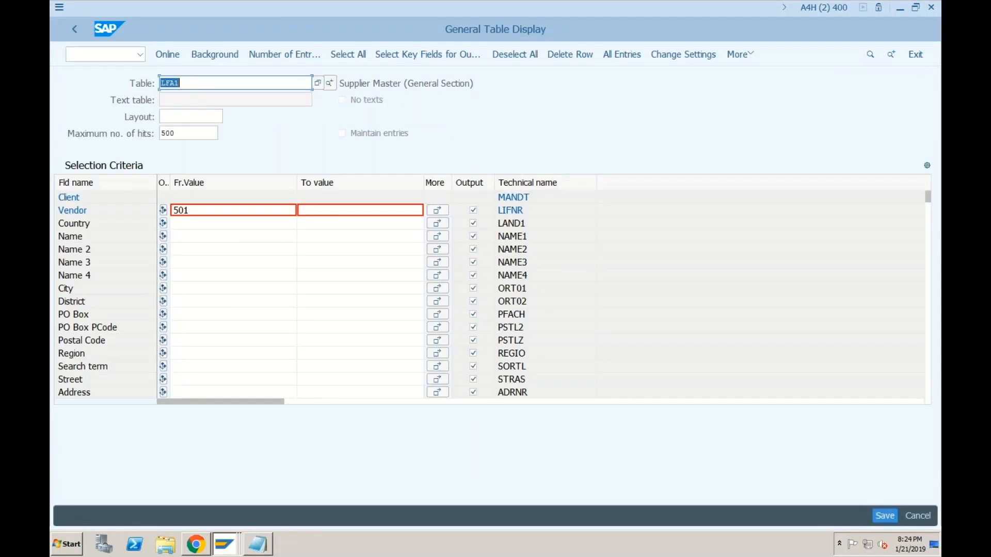
{"action": "left_click", "coordinate": [175, 83]}
{"action": "key", "text": "BackSpace"}
{"action": "type", "text": "b"}
{"action": "key", "text": "Return"}
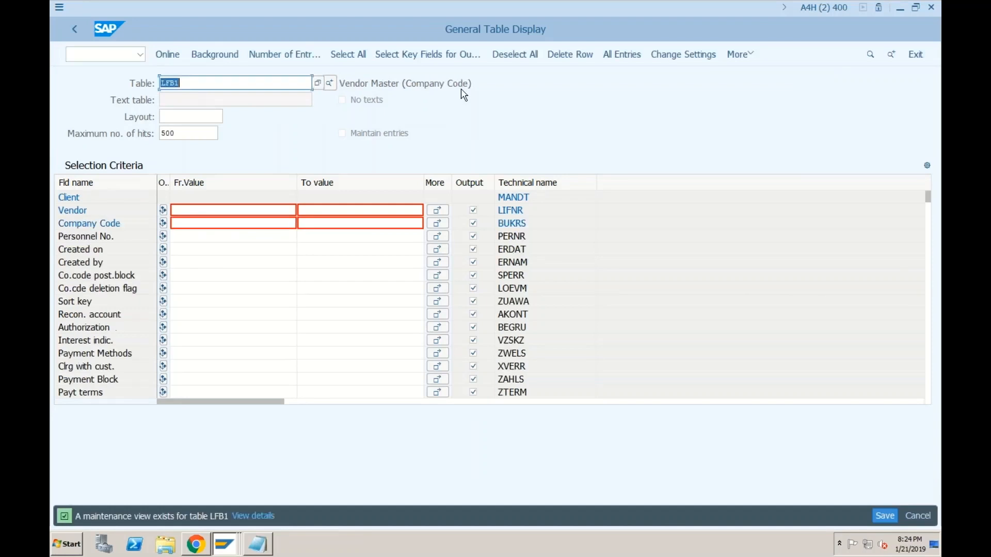
Step: Query LFB1 for company code SF01 after correcting a mistaken 501 filter
{"action": "left_click", "coordinate": [200, 223]}
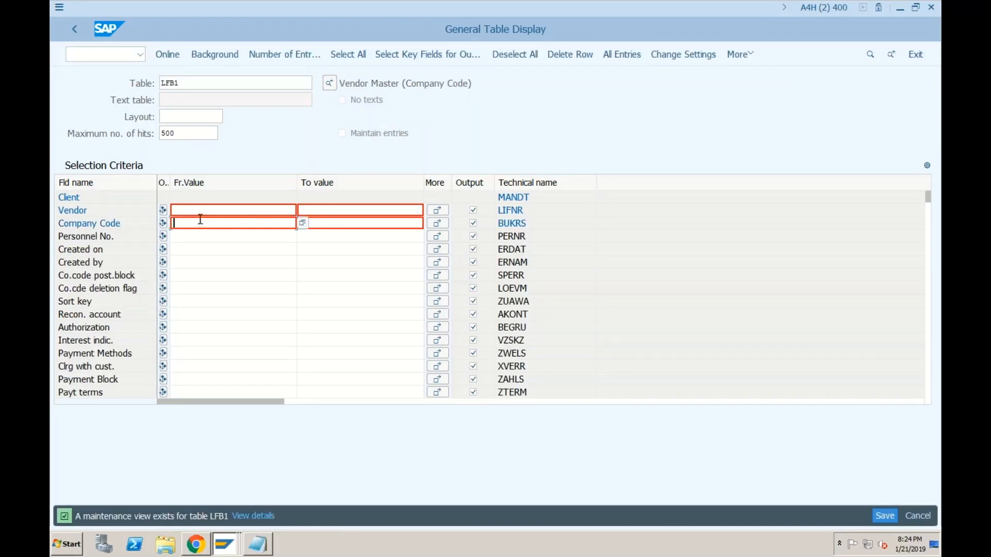
{"action": "type", "text": "501"}
{"action": "left_click", "coordinate": [165, 54]}
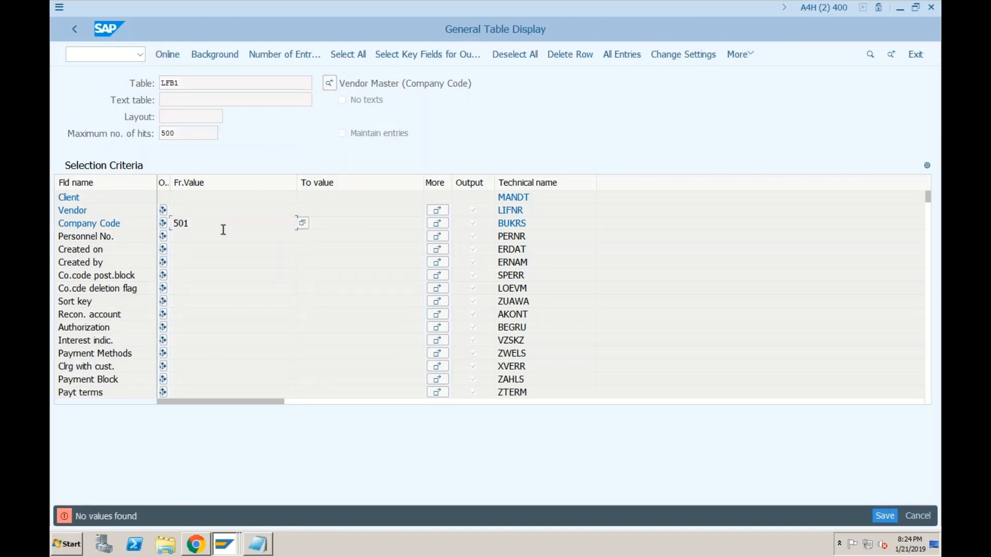
{"action": "key", "text": "Return"}
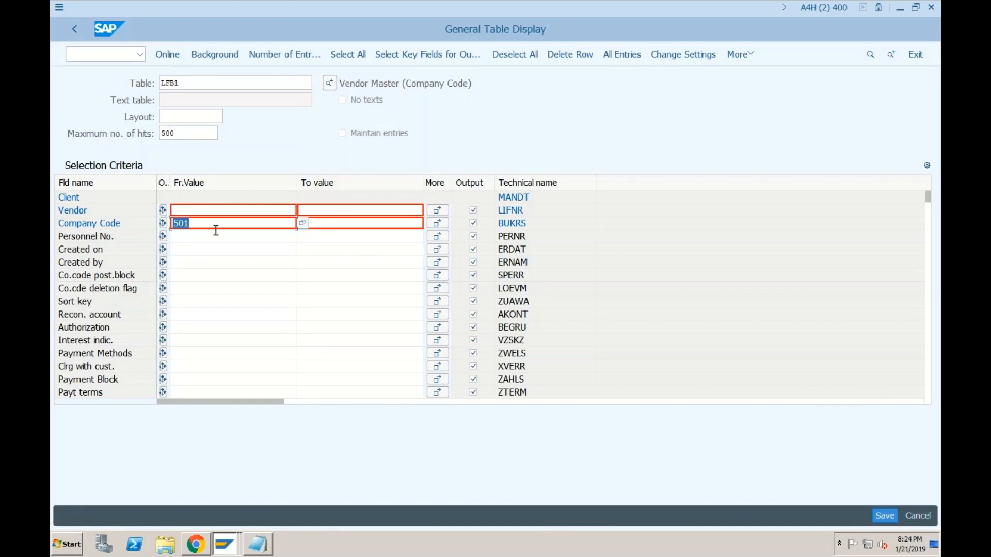
{"action": "key", "text": "BackSpace"}
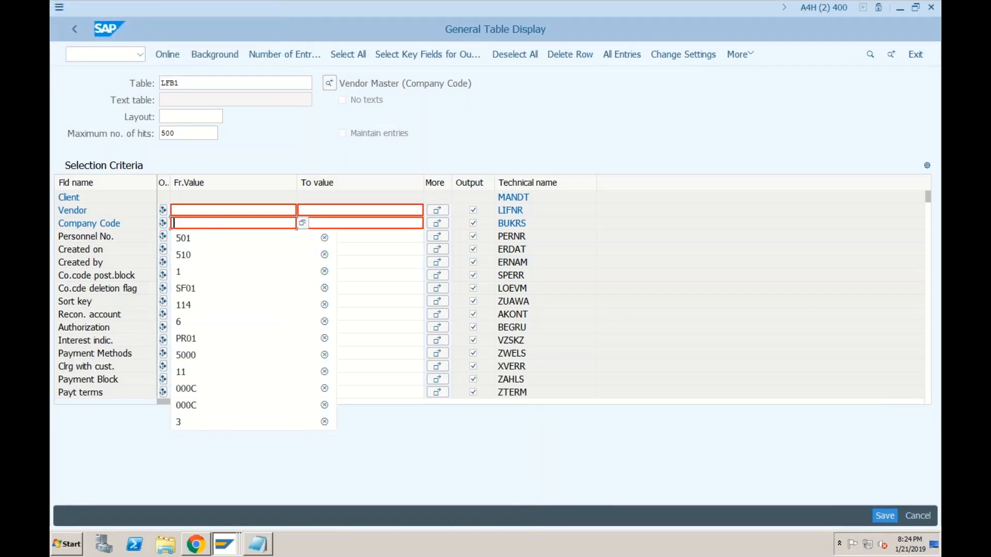
{"action": "type", "text": "sf01"}
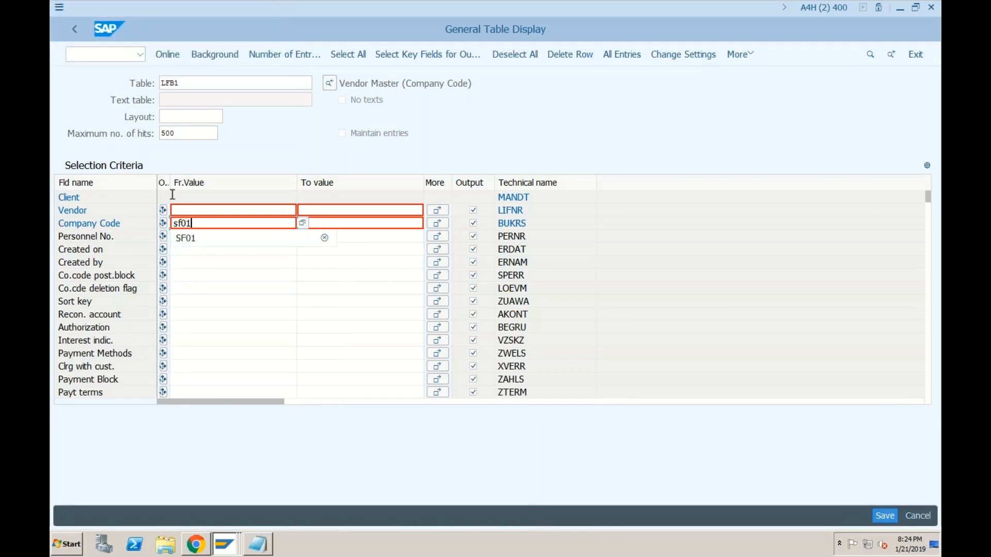
{"action": "left_click", "coordinate": [166, 55]}
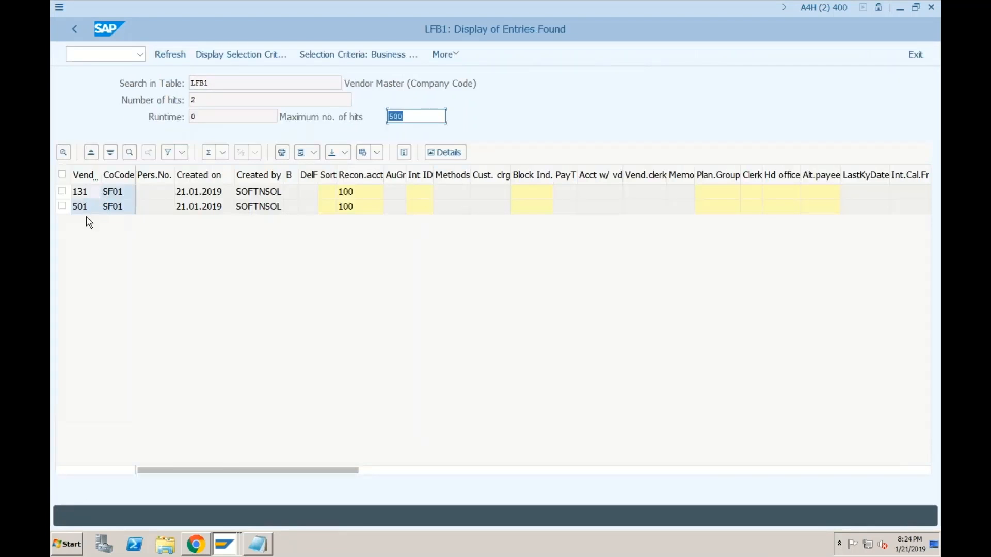
{"action": "left_click", "coordinate": [223, 87]}
Step: Switch the table browser to LFM1, the purchasing-organization vendor table
{"action": "left_click", "coordinate": [74, 29]}
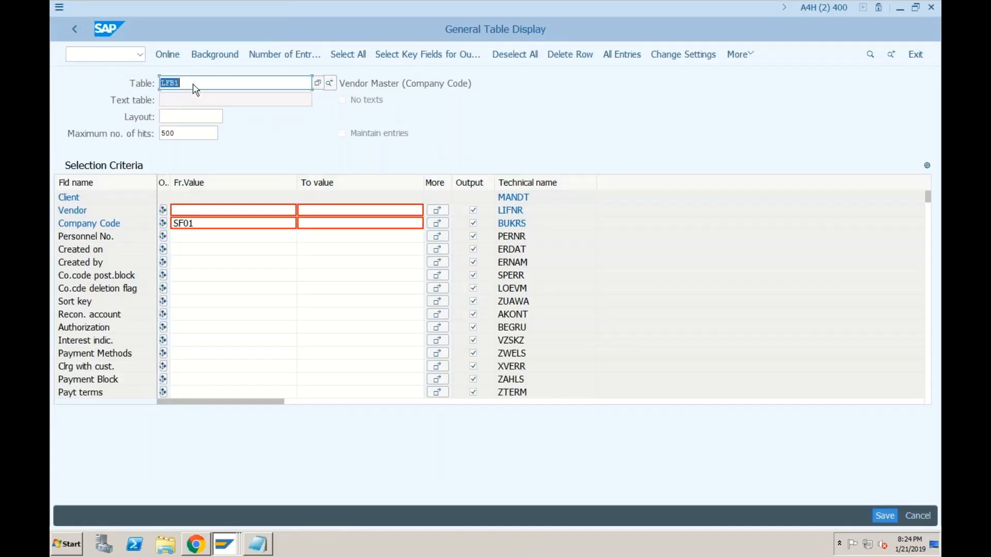
{"action": "key", "text": "BackSpace"}
{"action": "key", "text": "BackSpace"}
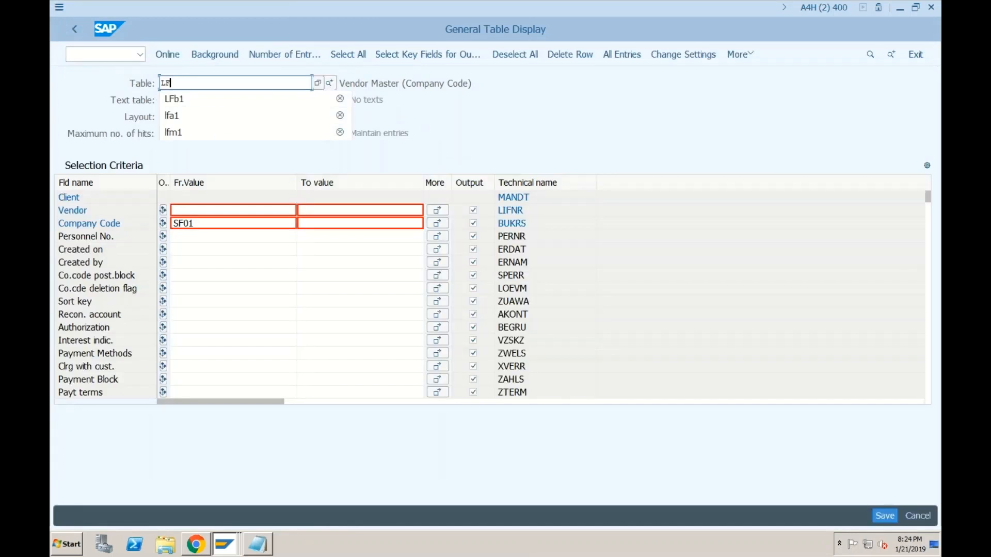
{"action": "type", "text": "m1"}
{"action": "key", "text": "Return"}
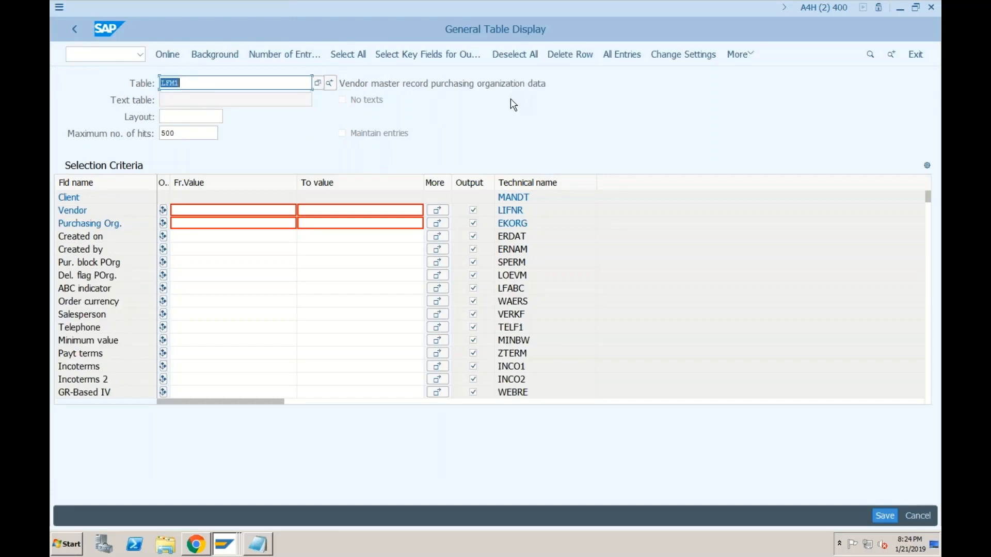
Step: Query LFM1 for vendor 501, which returns no values
{"action": "left_click", "coordinate": [187, 210]}
{"action": "type", "text": "50"}
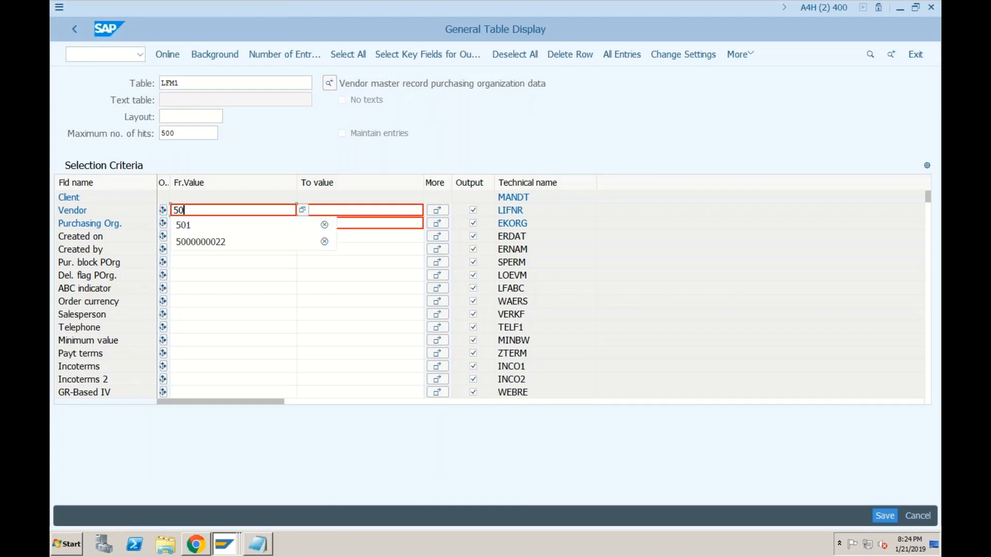
{"action": "key", "text": "Down"}
{"action": "key", "text": "Return"}
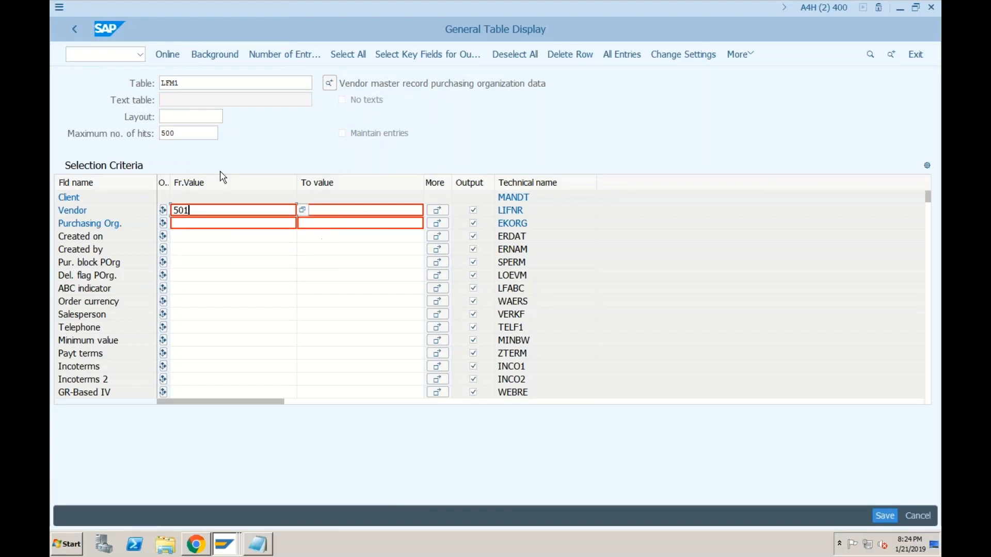
{"action": "left_click", "coordinate": [169, 54]}
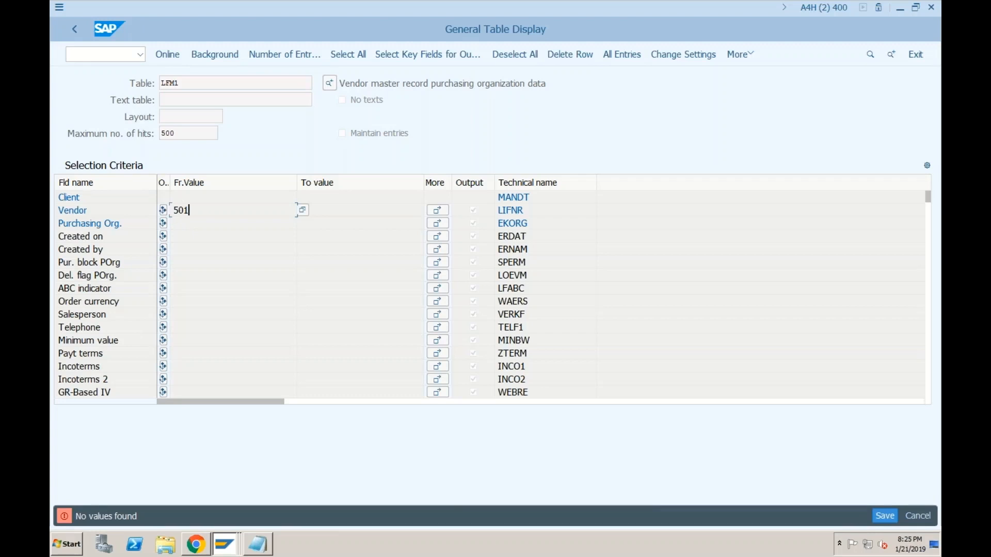
{"action": "left_click", "coordinate": [191, 210]}
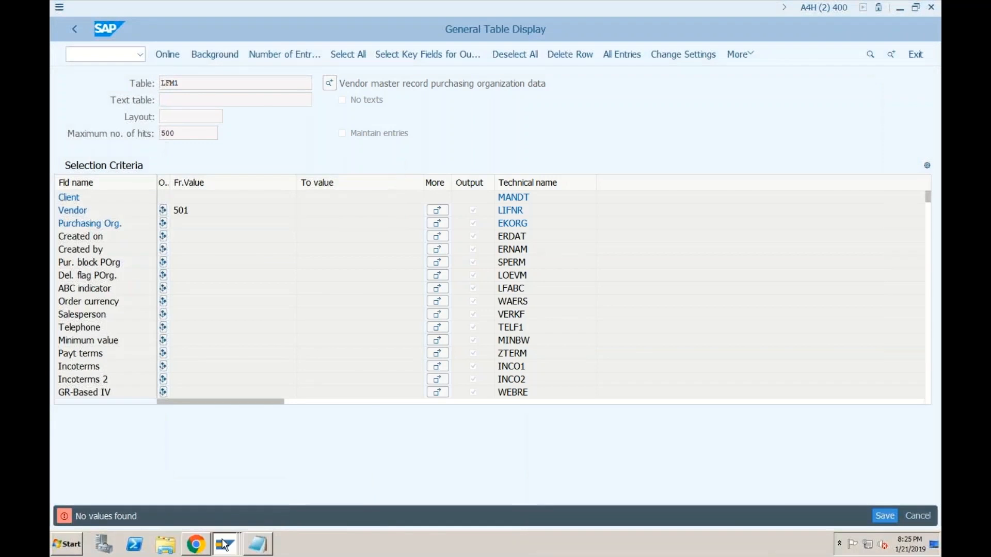
{"action": "mouse_move", "coordinate": [225, 543]}
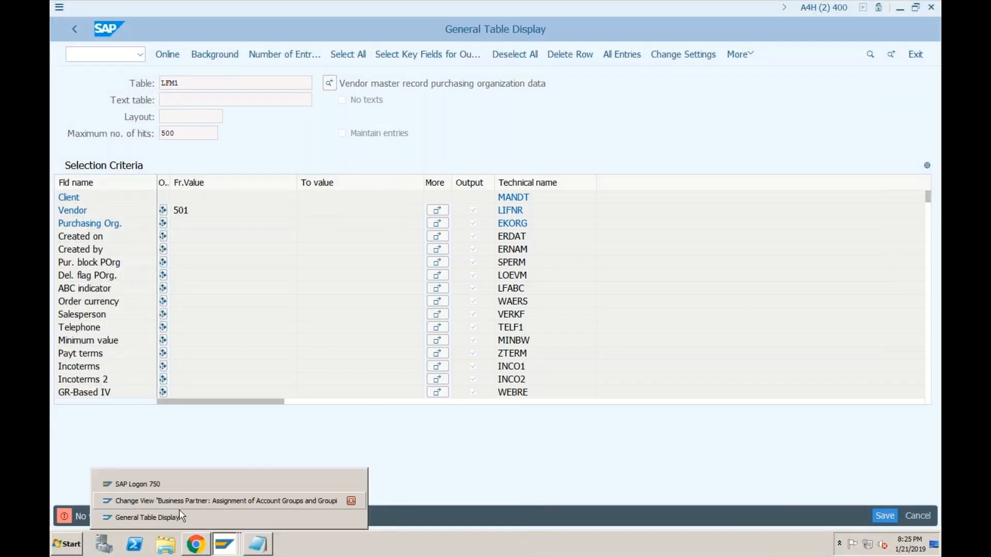
Step: Open a new SAP session and start transaction BP
{"action": "left_click", "coordinate": [60, 8]}
{"action": "left_click", "coordinate": [86, 128]}
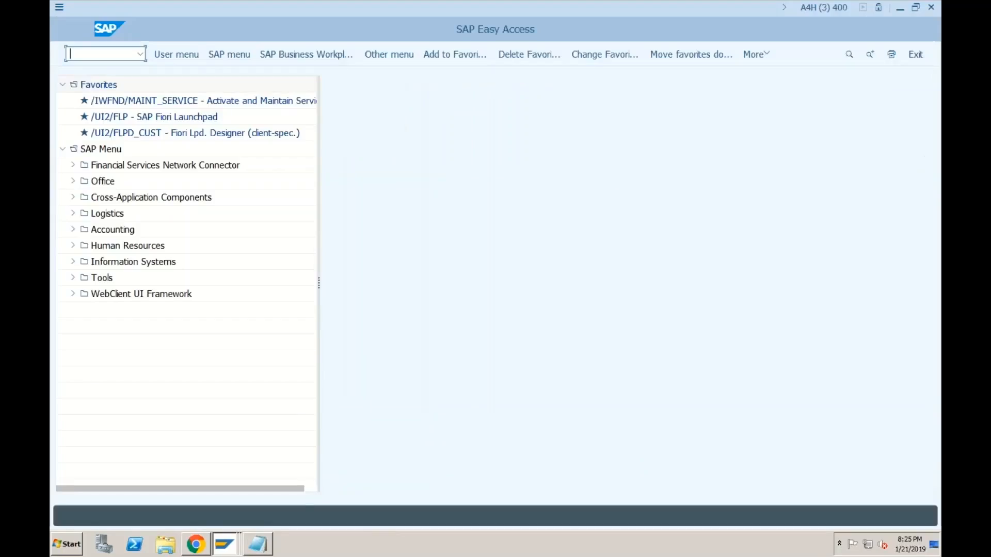
{"action": "type", "text": "bp"}
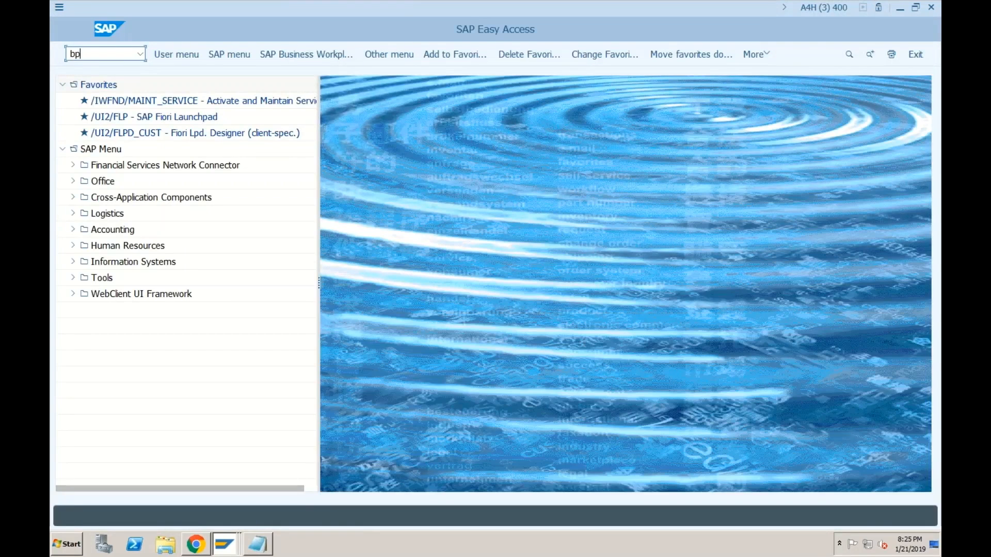
{"action": "key", "text": "Return"}
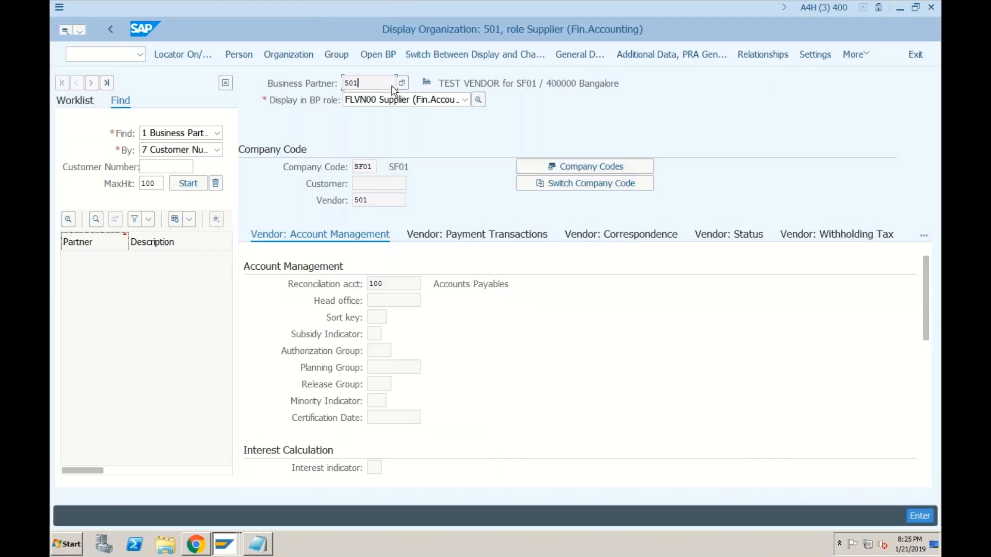
Step: Search business partners by Supplier Number 501 and open partner 501
{"action": "left_click", "coordinate": [163, 167]}
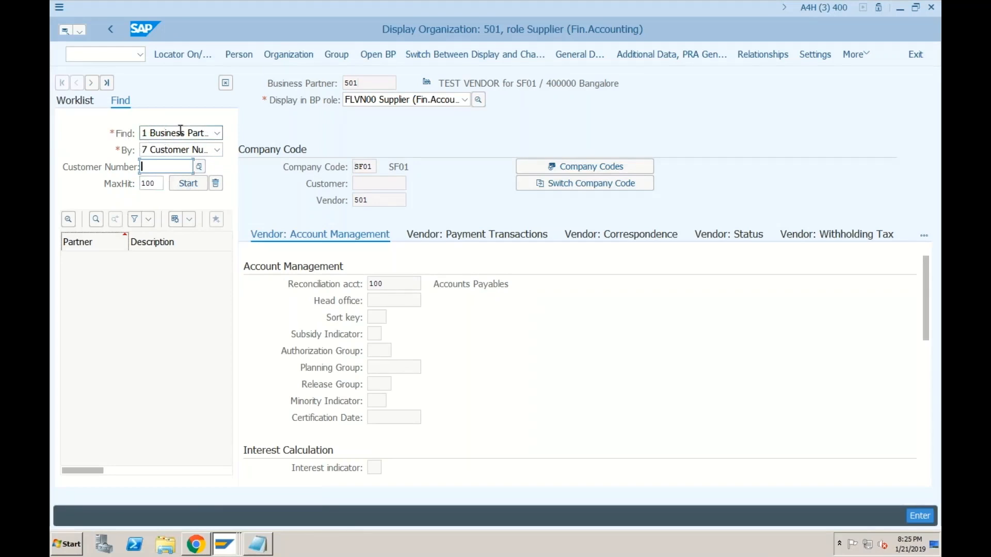
{"action": "left_click", "coordinate": [215, 131]}
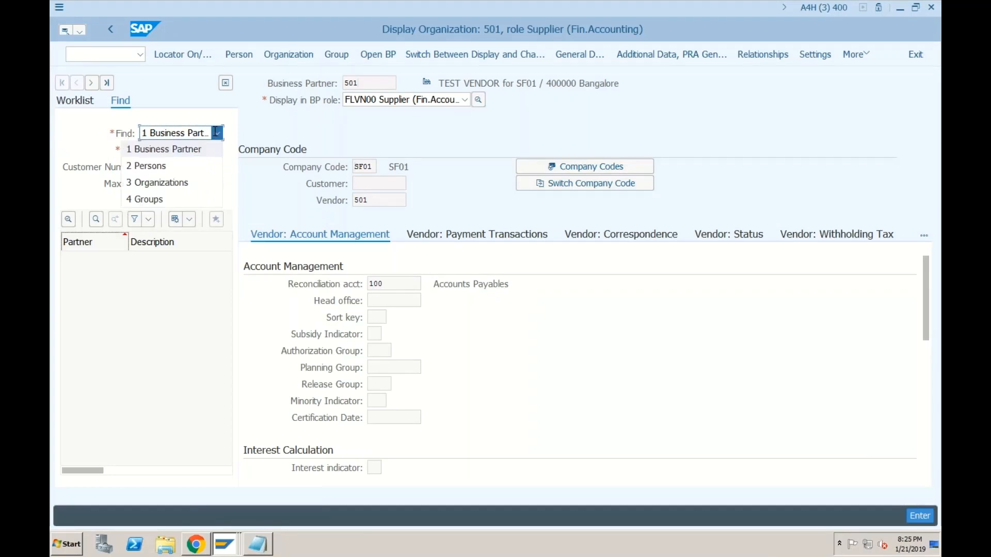
{"action": "left_click", "coordinate": [215, 132]}
{"action": "left_click", "coordinate": [218, 150]}
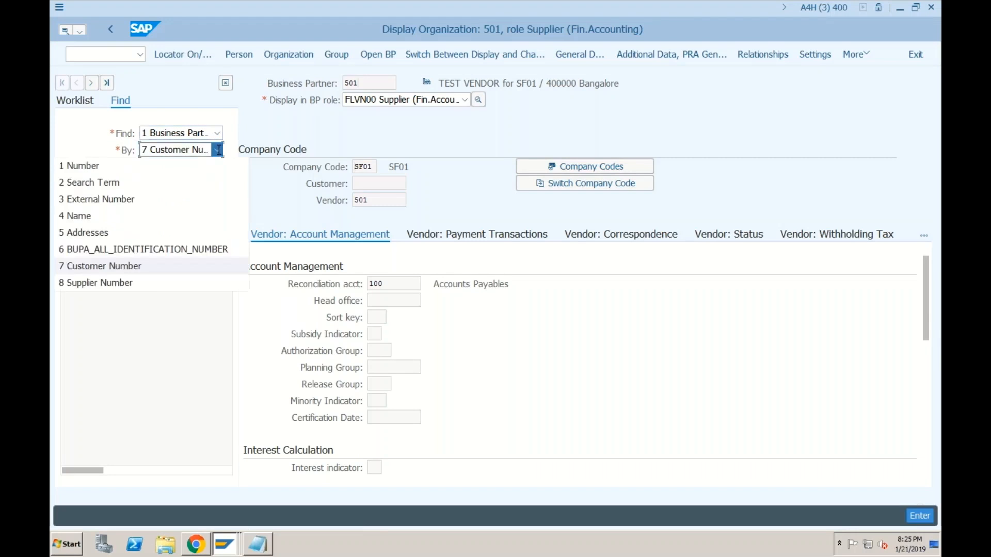
{"action": "left_click", "coordinate": [121, 282]}
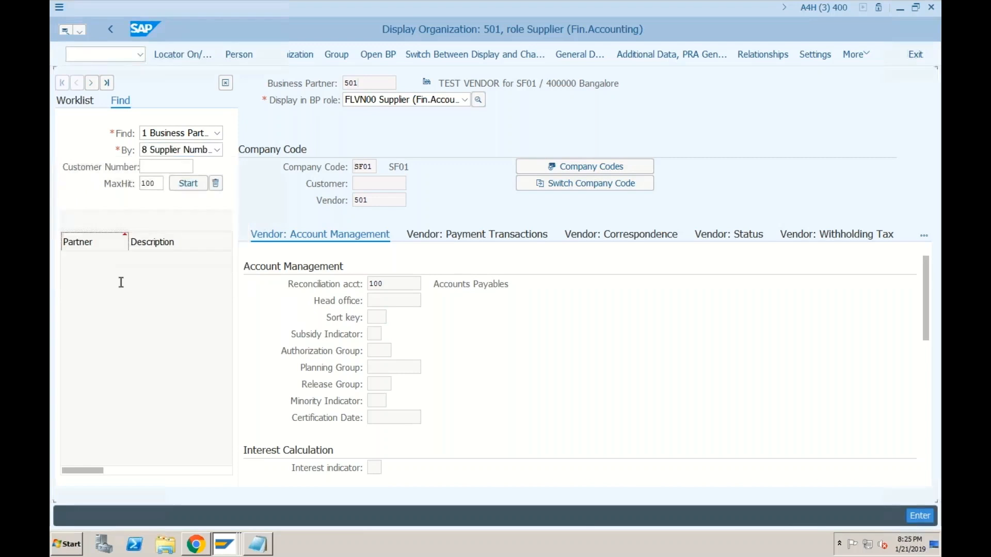
{"action": "left_click", "coordinate": [193, 166]}
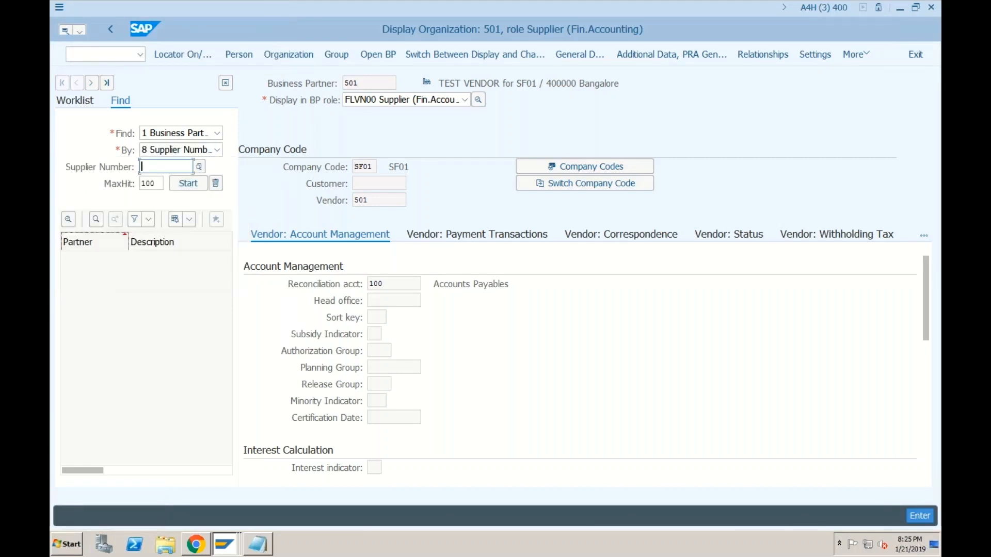
{"action": "type", "text": "501"}
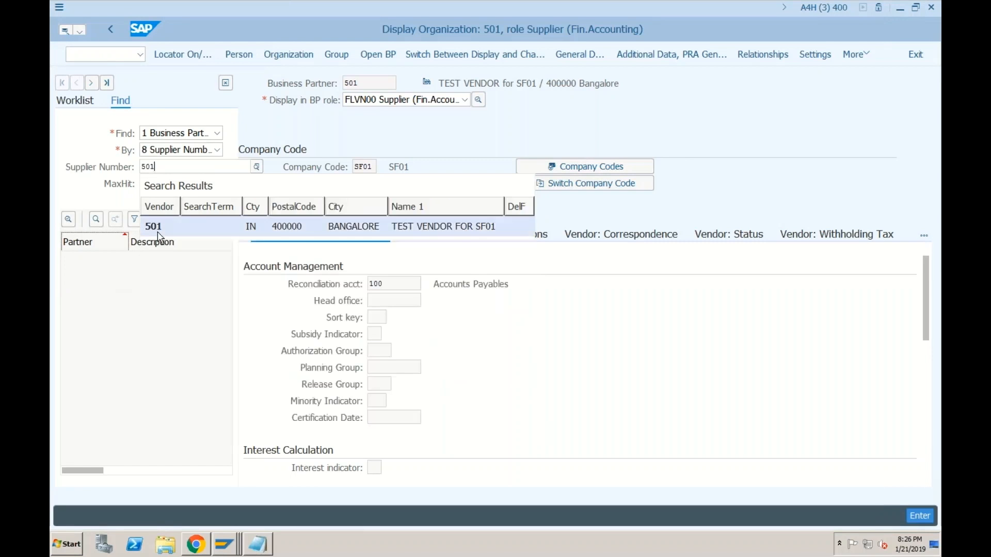
{"action": "left_click", "coordinate": [160, 223]}
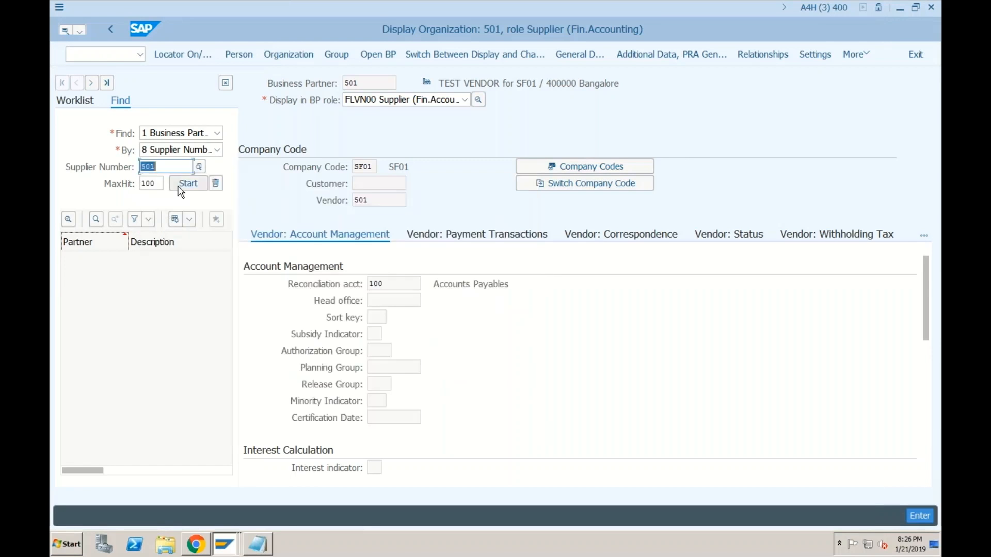
{"action": "left_click", "coordinate": [179, 184]}
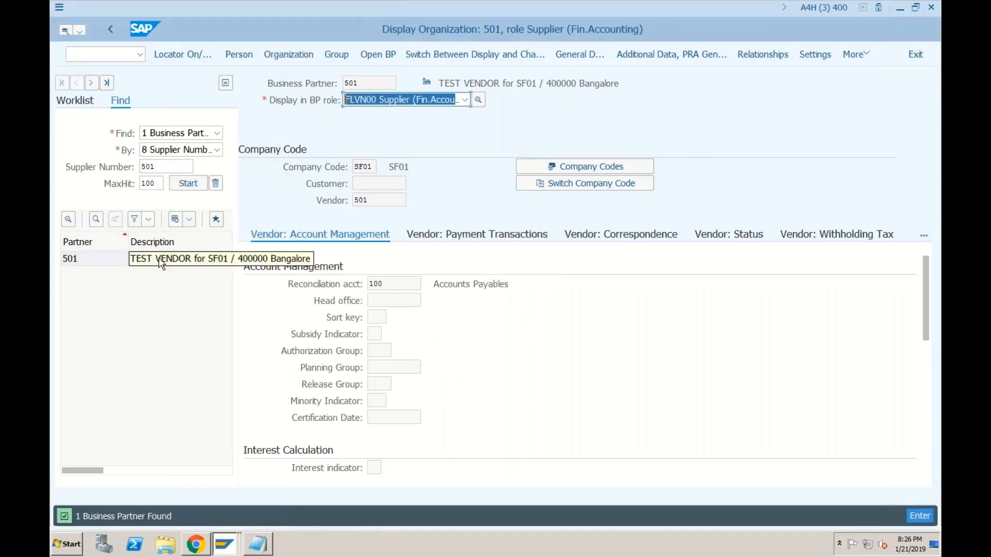
{"action": "double_click", "coordinate": [148, 260]}
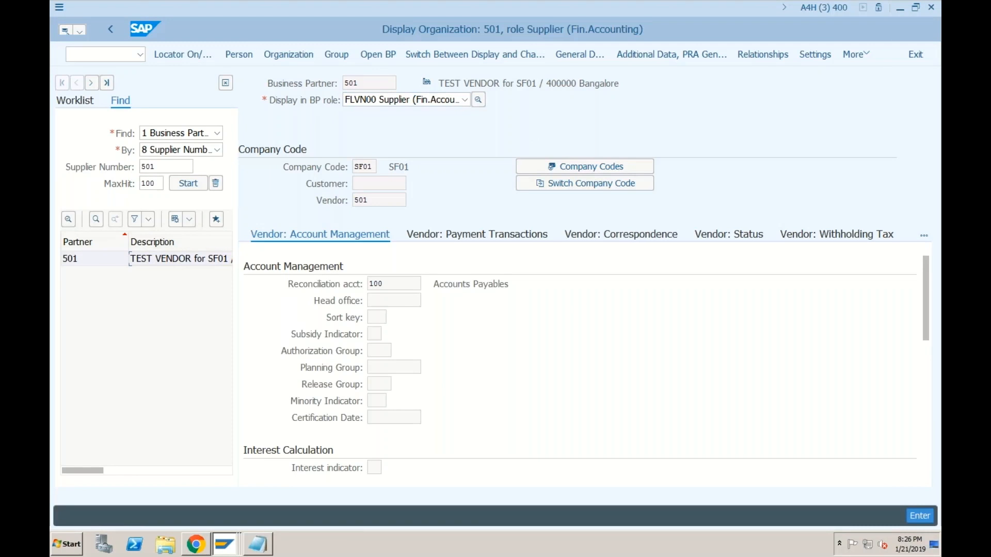
Step: Review partner 501's existing roles and switch it into change mode
{"action": "left_click", "coordinate": [392, 284]}
{"action": "left_click", "coordinate": [377, 100]}
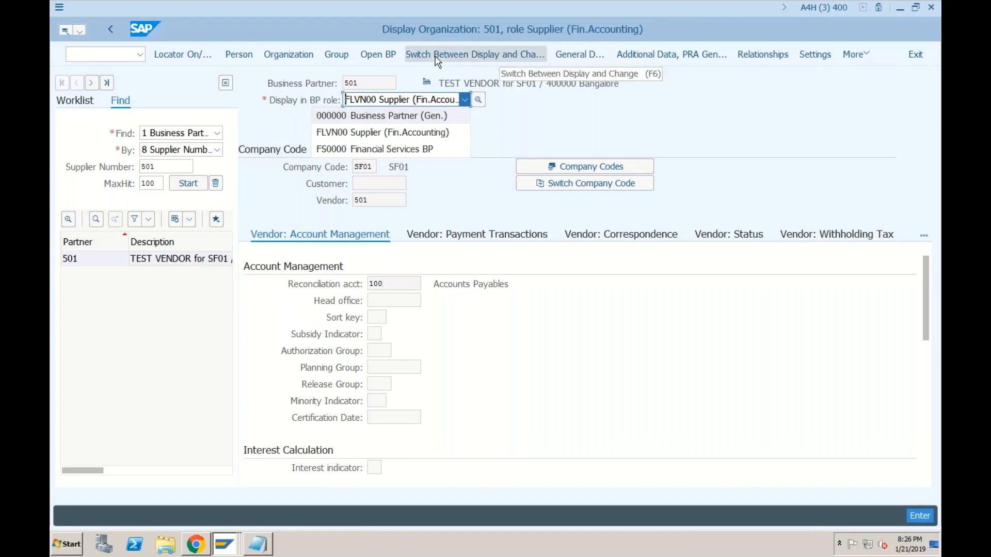
{"action": "left_click", "coordinate": [471, 212]}
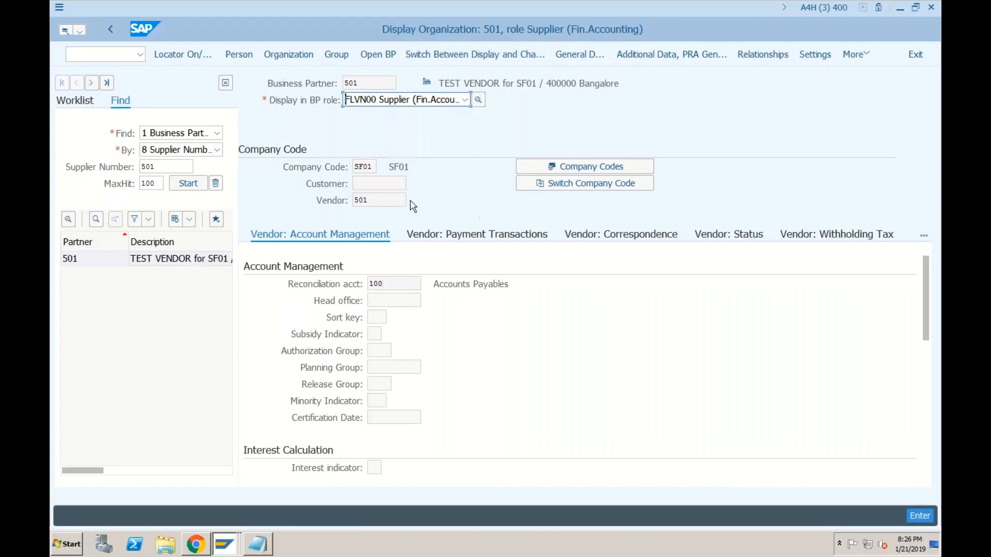
{"action": "left_click", "coordinate": [470, 55]}
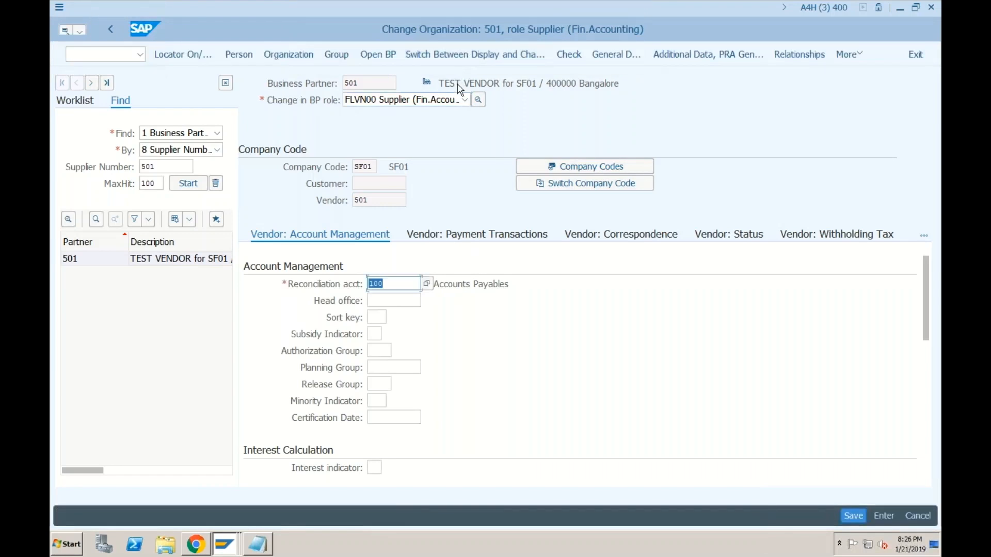
Step: Add the FLVN01 Supplier role with purchasing organization SL01
{"action": "left_click", "coordinate": [464, 100]}
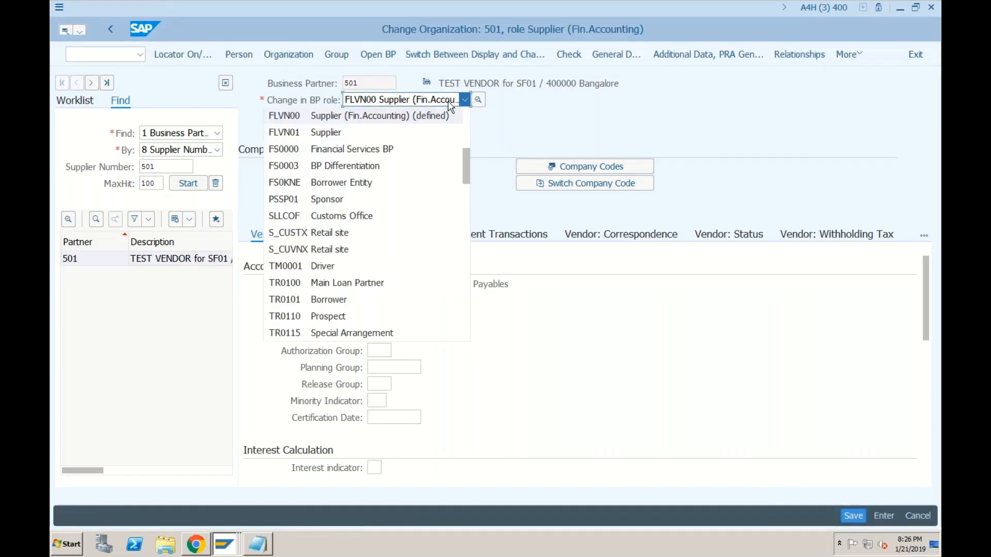
{"action": "left_click", "coordinate": [322, 133]}
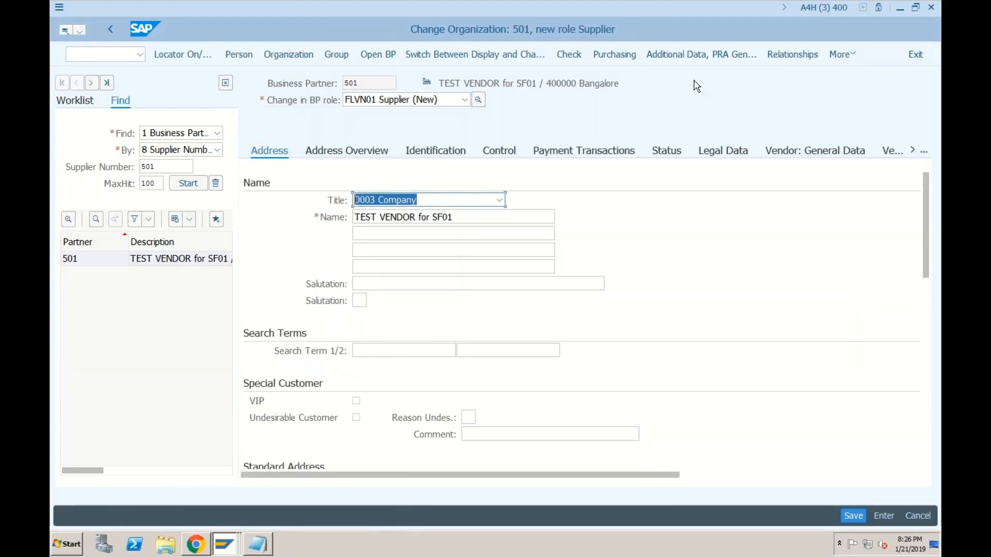
{"action": "left_click", "coordinate": [615, 54]}
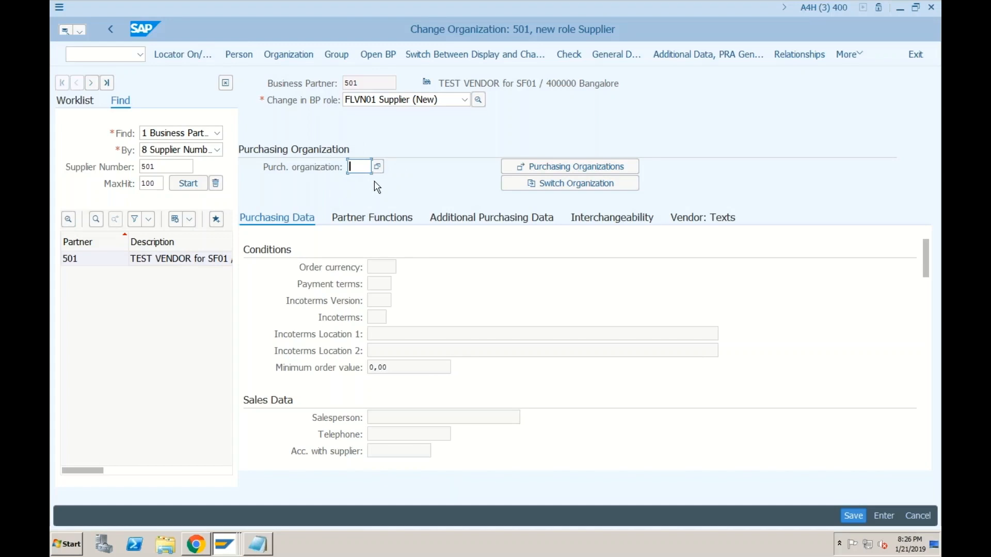
{"action": "type", "text": "s101"}
{"action": "key", "text": "Return"}
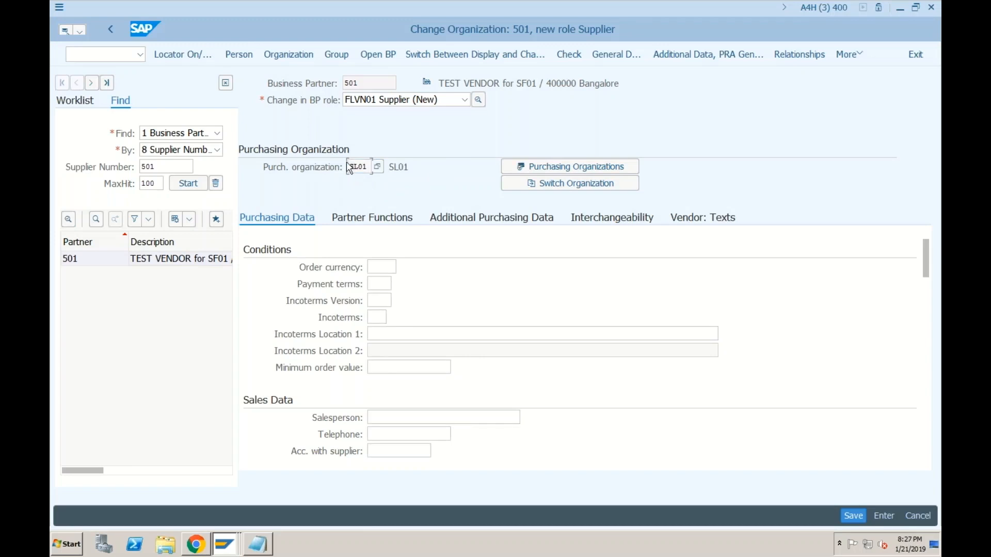
Step: Set order currency INR and save the new supplier role
{"action": "left_click", "coordinate": [381, 268]}
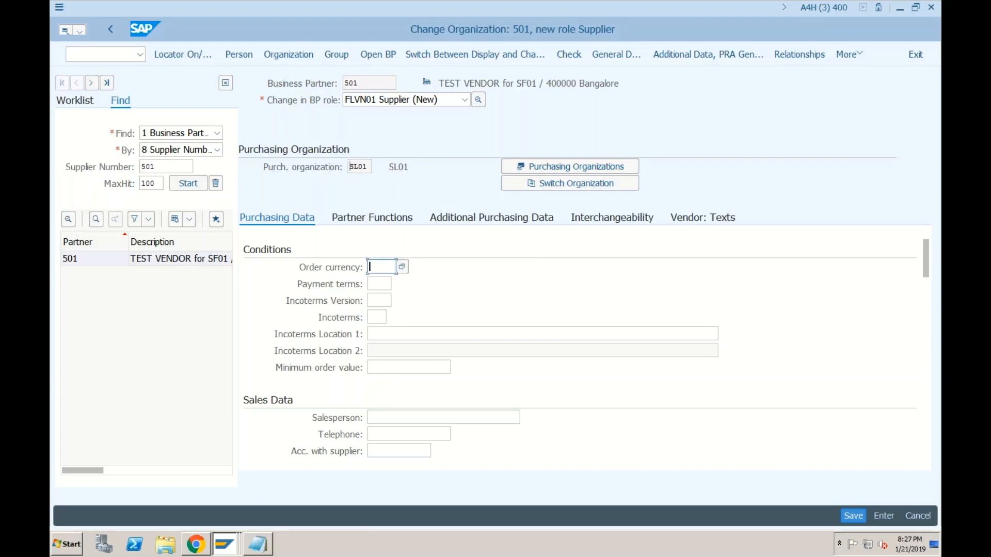
{"action": "type", "text": "inr"}
{"action": "key", "text": "Return"}
{"action": "left_click", "coordinate": [849, 514]}
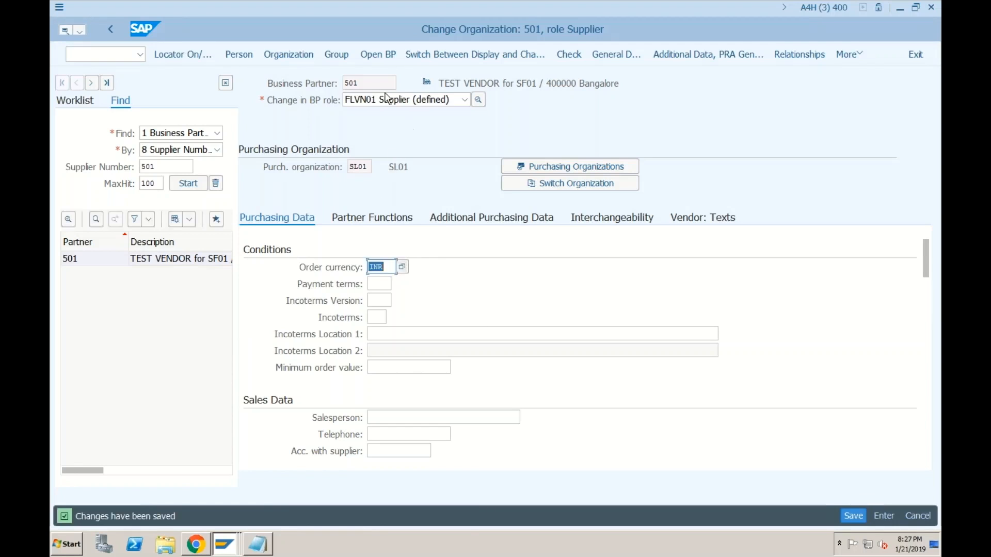
{"action": "left_click", "coordinate": [365, 167]}
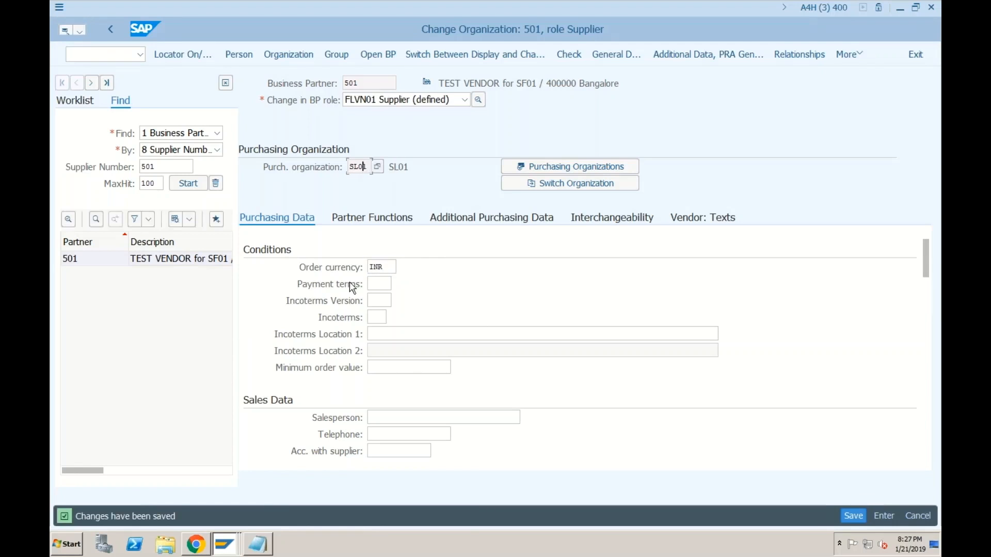
{"action": "left_click", "coordinate": [225, 546]}
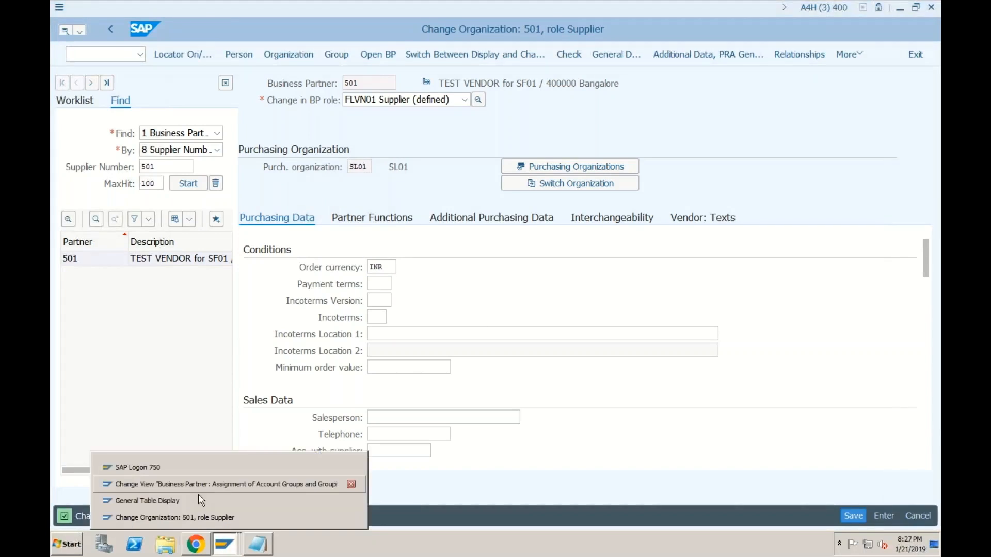
Step: Rerun LFM1 for vendor 501, inspect the SL01 record with INR currency, then go back
{"action": "left_click", "coordinate": [195, 500]}
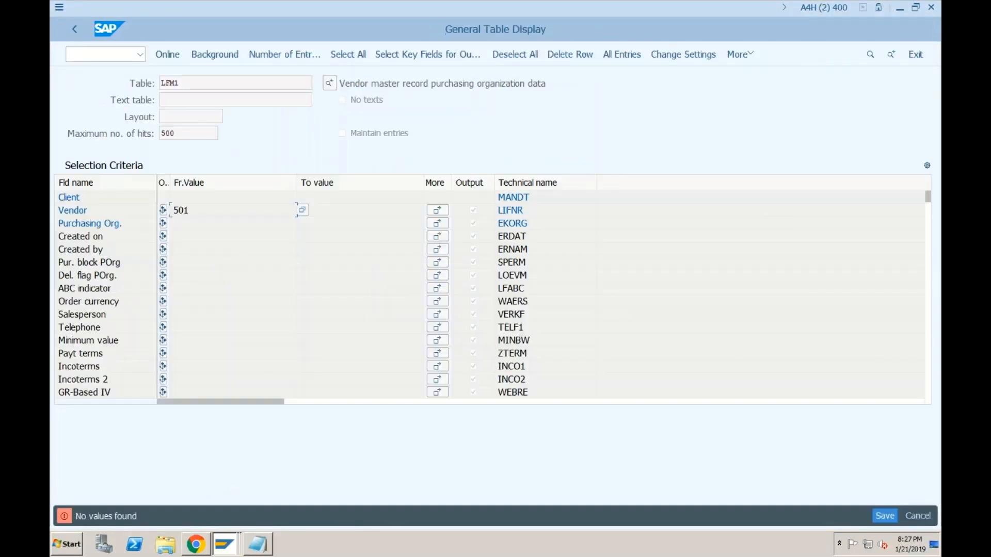
{"action": "left_click", "coordinate": [175, 51]}
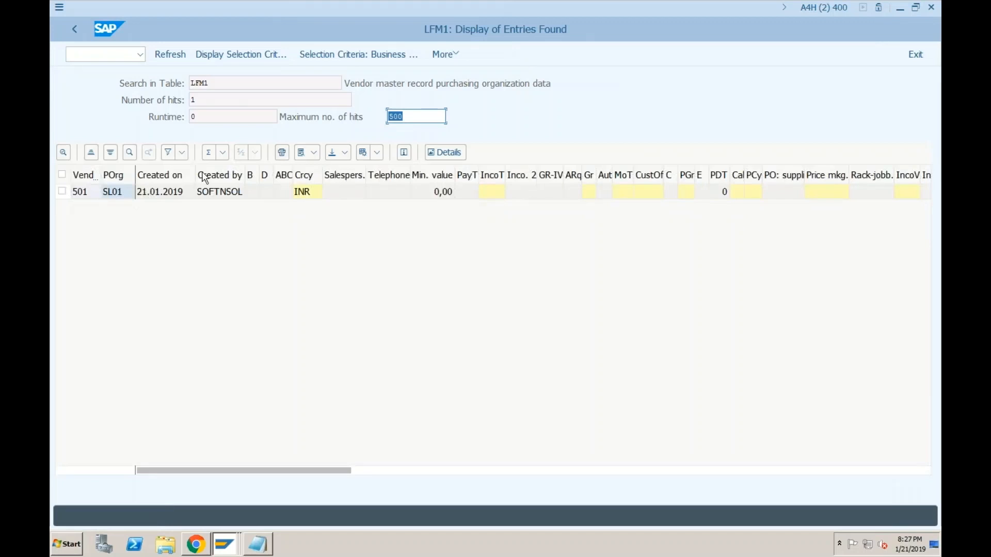
{"action": "left_click", "coordinate": [121, 200]}
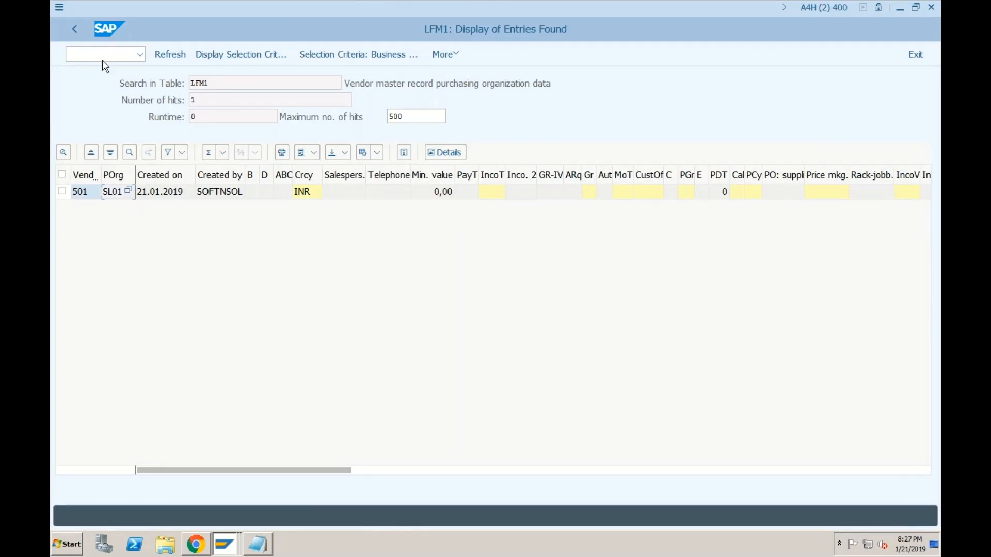
{"action": "left_click", "coordinate": [77, 29]}
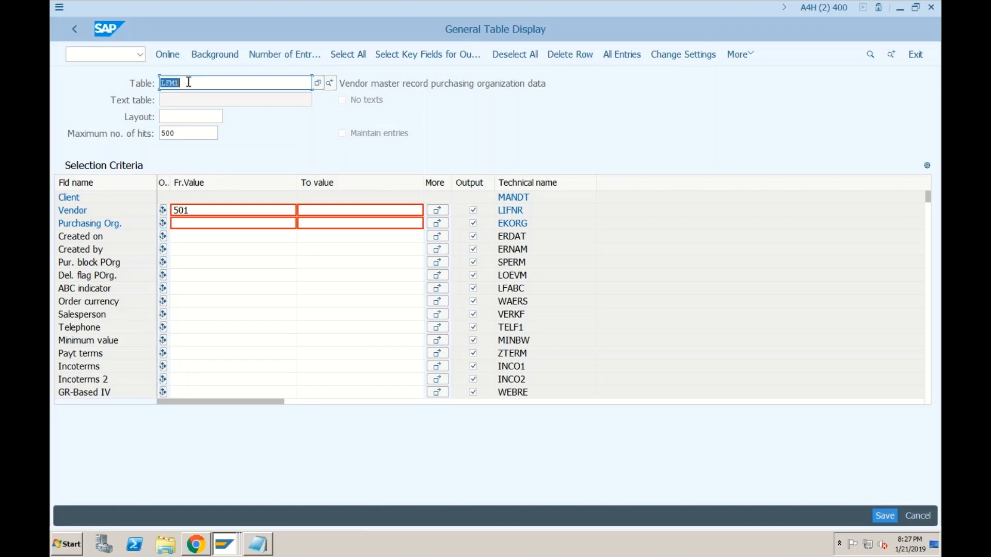
Step: Query BUT000 for business partner 501, find its DOM-grouped entry, then return to selection
{"action": "type", "text": "but"}
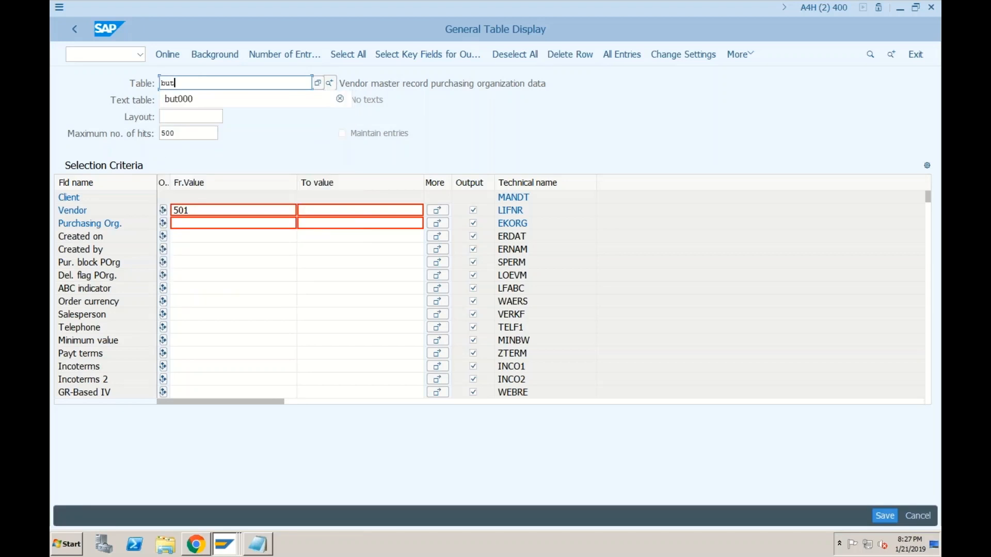
{"action": "type", "text": "000"}
{"action": "key", "text": "Return"}
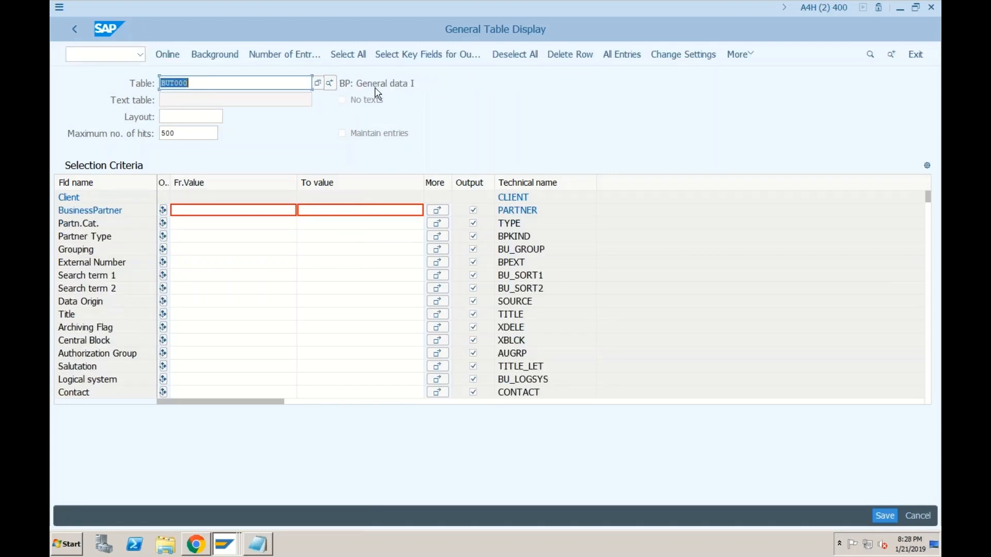
{"action": "left_click", "coordinate": [237, 212]}
{"action": "type", "text": "501"}
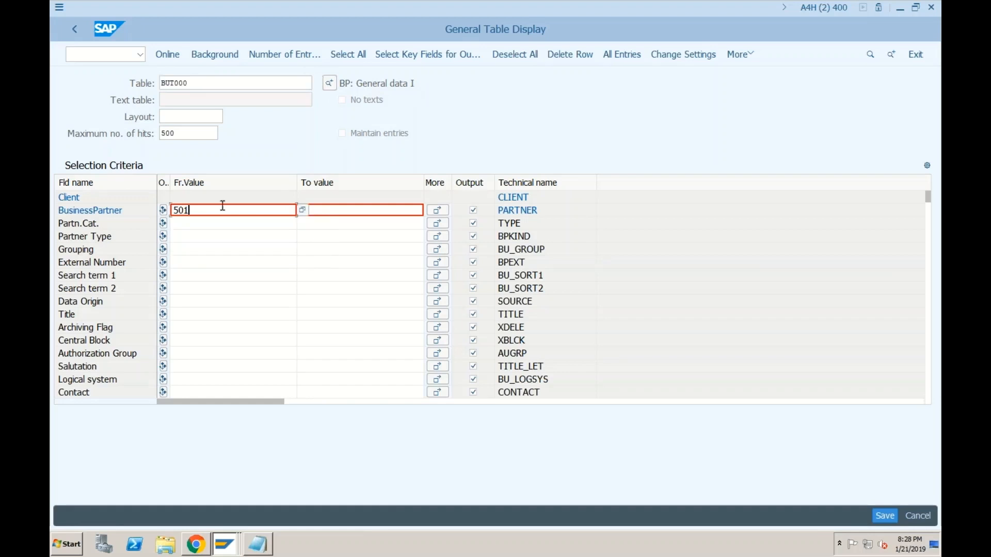
{"action": "left_click", "coordinate": [161, 50]}
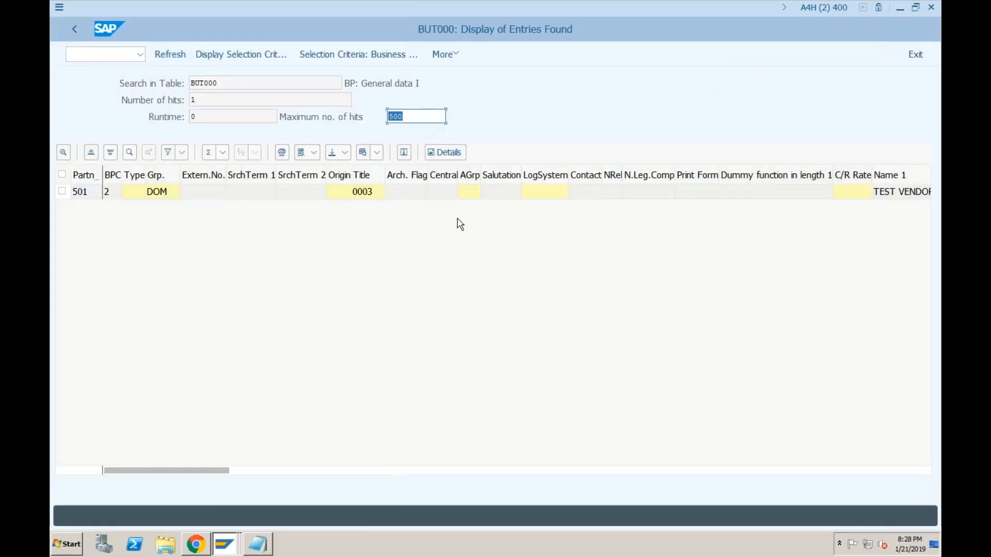
{"action": "left_click", "coordinate": [74, 30]}
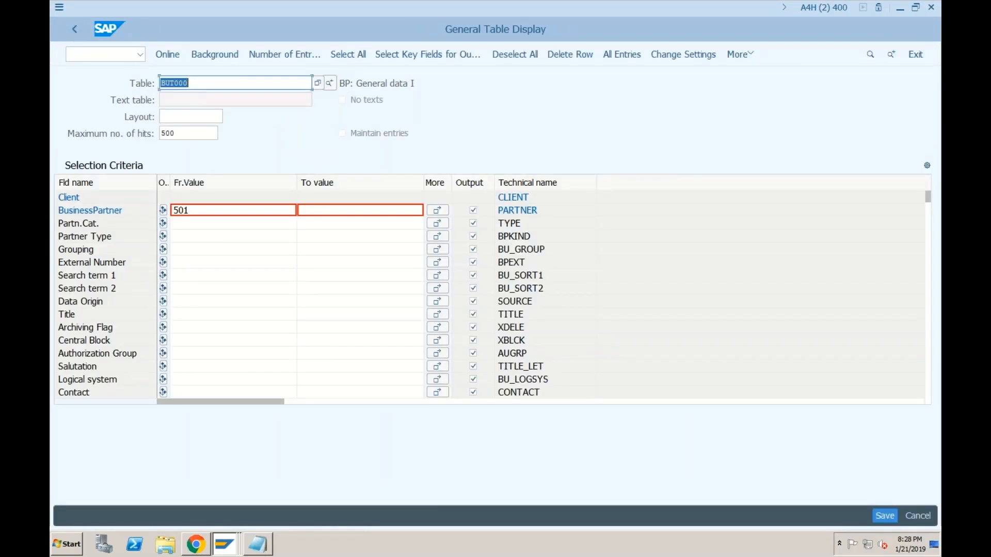
{"action": "left_click", "coordinate": [225, 551]}
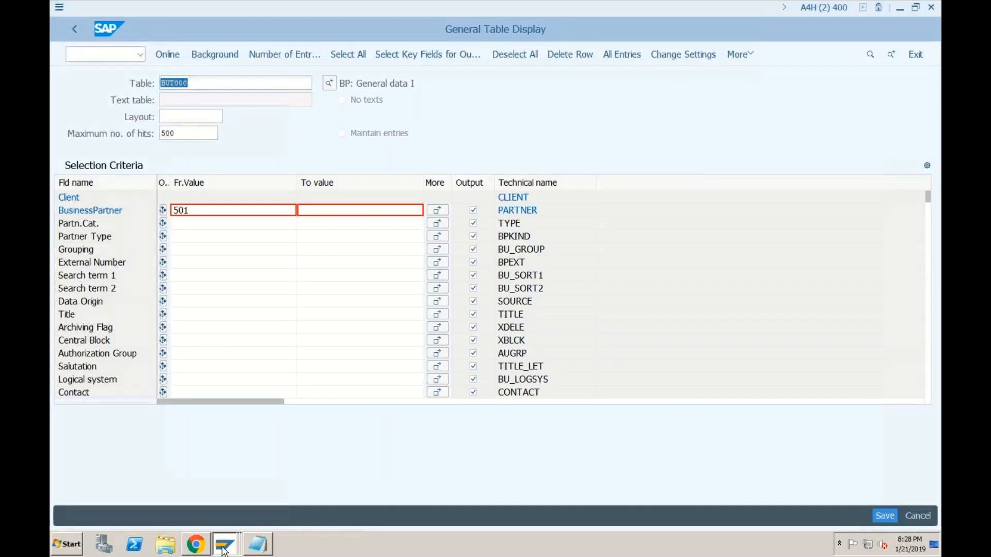
Step: Search partners by supplier number 131 and open partner 63
{"action": "left_click", "coordinate": [198, 516]}
{"action": "left_click", "coordinate": [166, 166]}
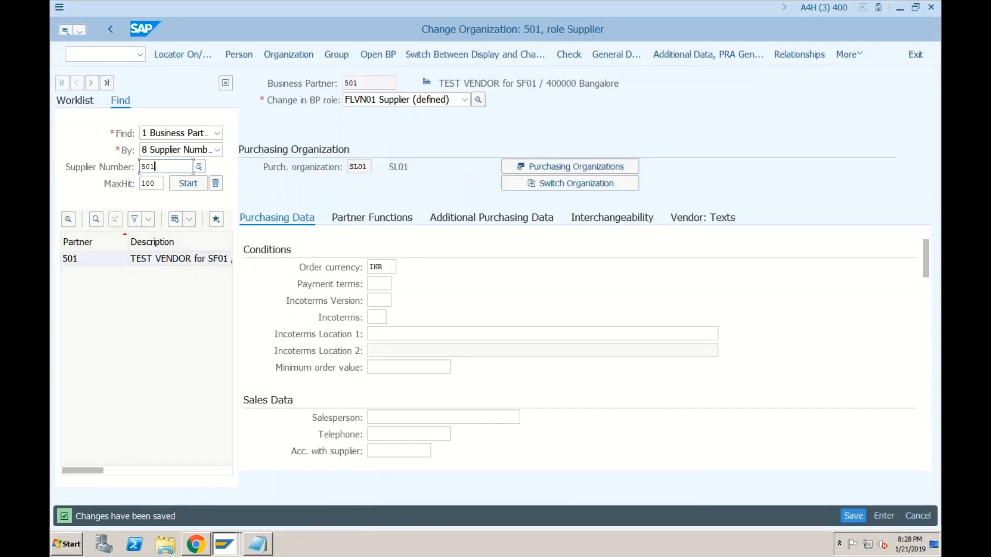
{"action": "key", "text": "BackSpace"}
{"action": "key", "text": "BackSpace"}
{"action": "key", "text": "BackSpace"}
{"action": "type", "text": "131"}
{"action": "key", "text": "Return"}
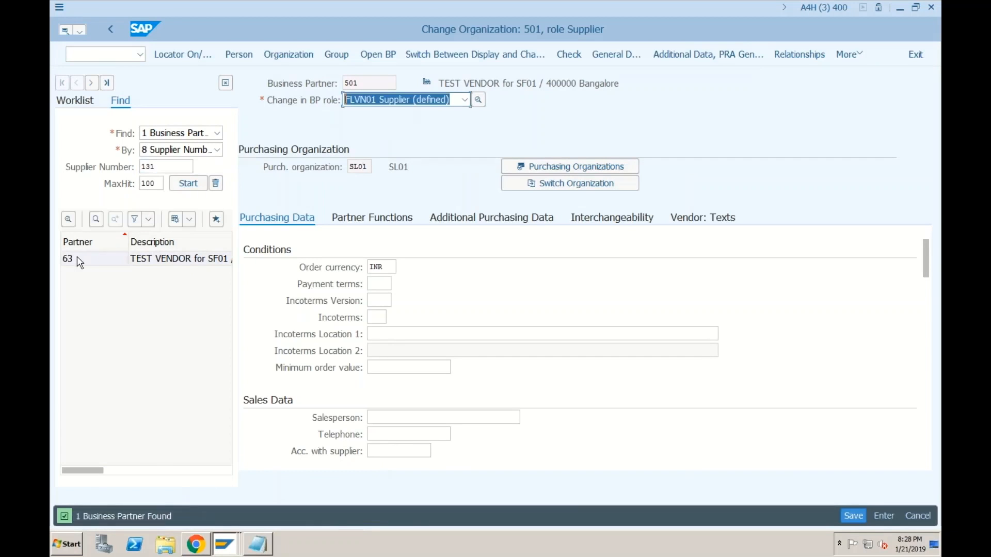
{"action": "double_click", "coordinate": [84, 260]}
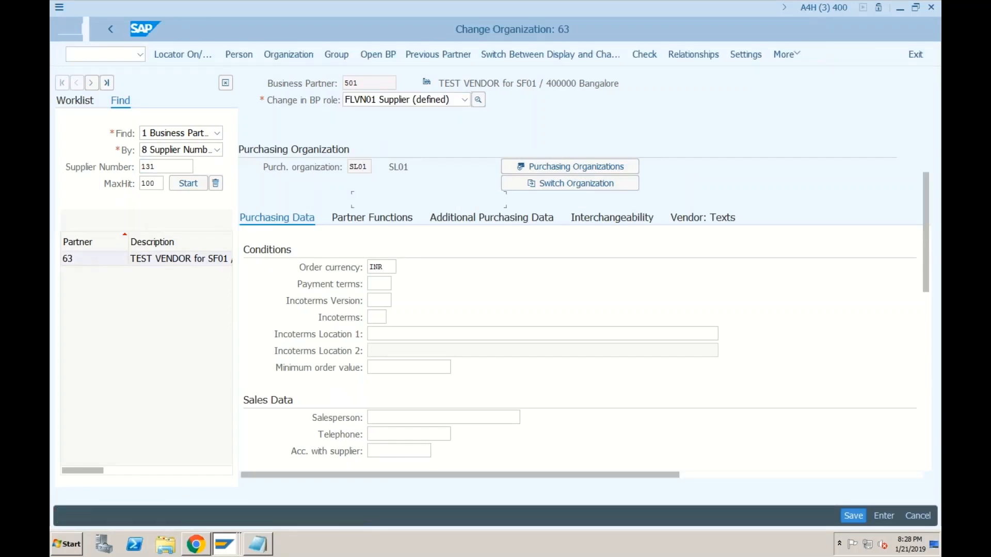
Step: Switch partner 63 to the FLVN00 Supplier (Fin.Accounting) role and show company code data
{"action": "left_click", "coordinate": [378, 84]}
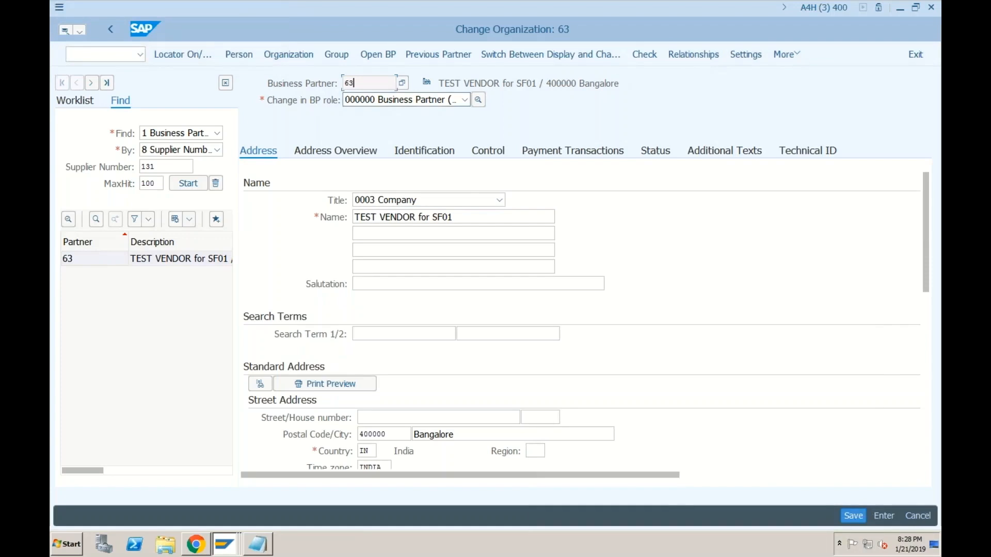
{"action": "left_click", "coordinate": [465, 100]}
{"action": "left_click", "coordinate": [466, 160]}
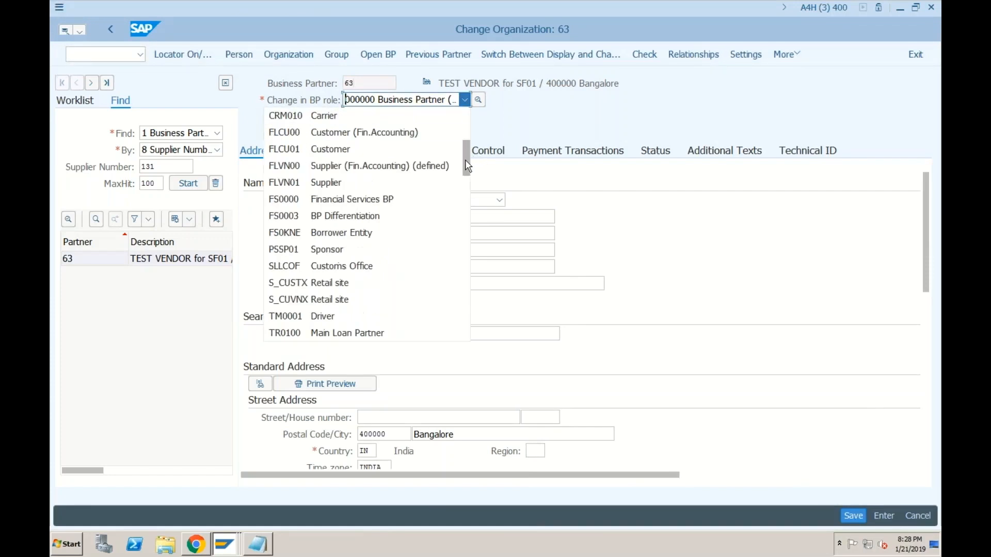
{"action": "left_click", "coordinate": [363, 166]}
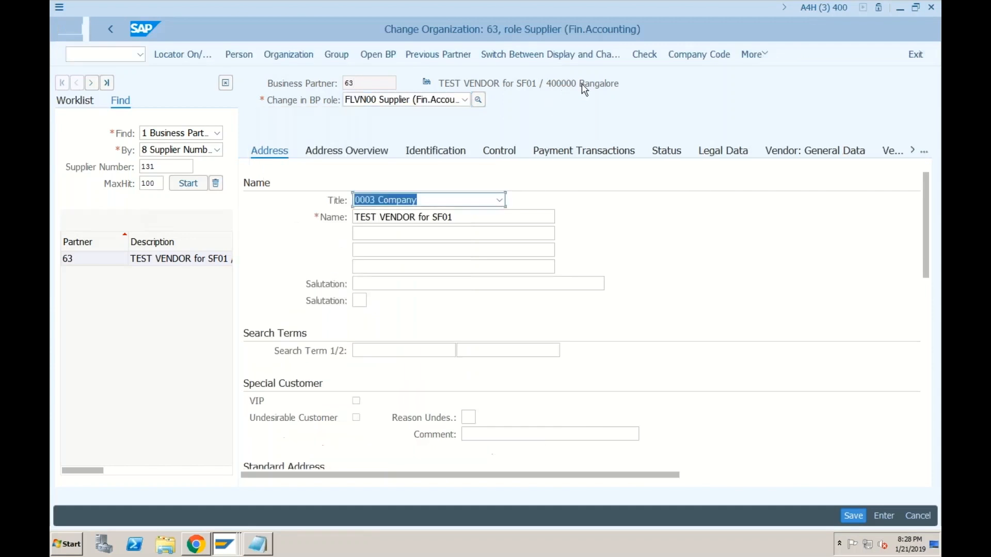
{"action": "left_click", "coordinate": [687, 56]}
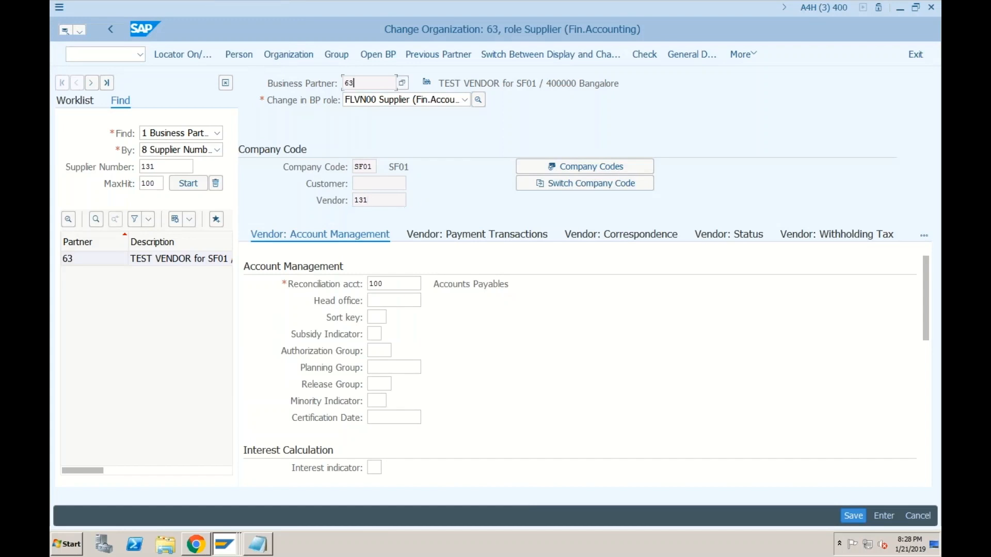
Step: Compare partner number 63 with vendor number 131, then return to the table display window
{"action": "left_click", "coordinate": [358, 84]}
{"action": "left_click", "coordinate": [375, 202]}
{"action": "left_click", "coordinate": [360, 83]}
{"action": "left_click", "coordinate": [222, 551]}
{"action": "left_click", "coordinate": [155, 501]}
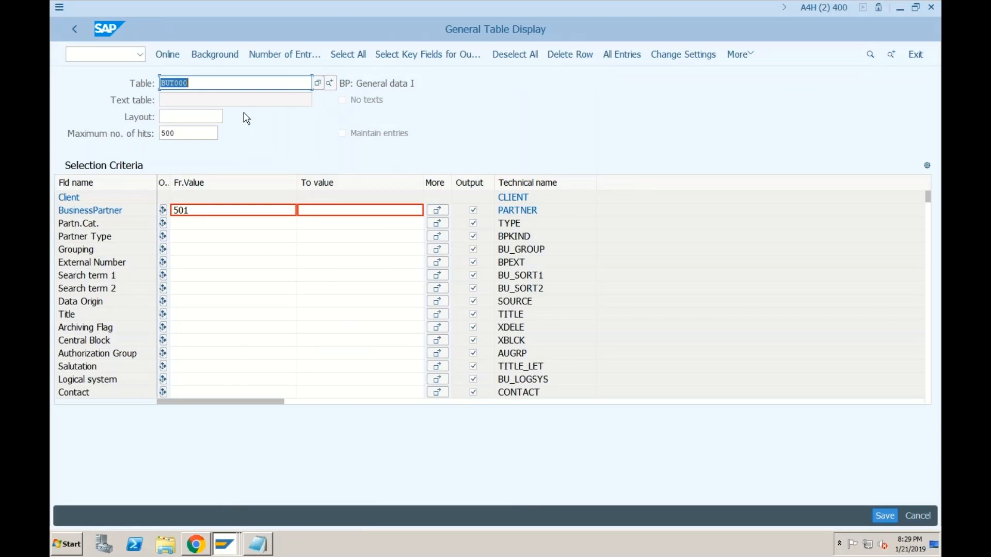
Step: Look up vendor 501 in CVI_VEND_LINK and select its business partner GUID
{"action": "type", "text": "cvi_vend_link"}
{"action": "key", "text": "Return"}
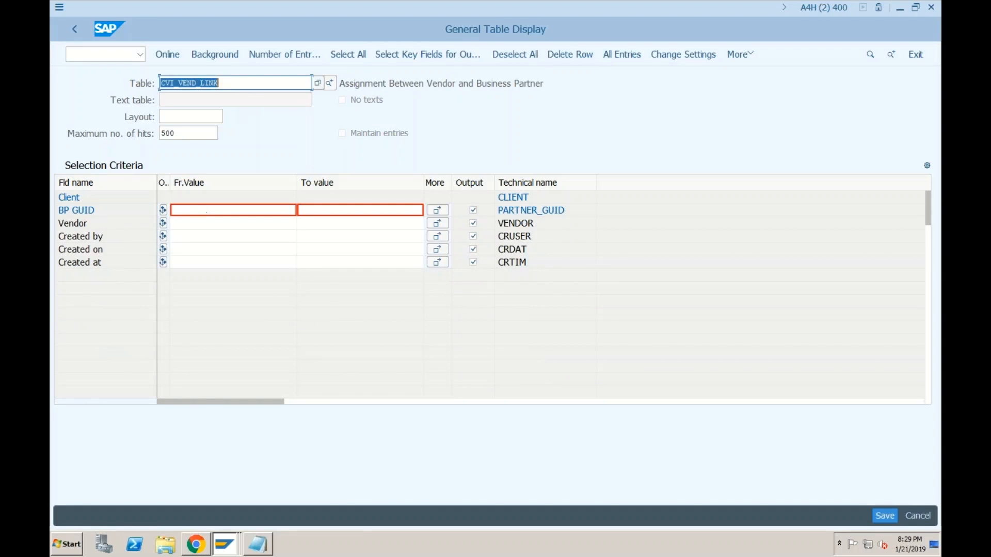
{"action": "left_click", "coordinate": [206, 223]}
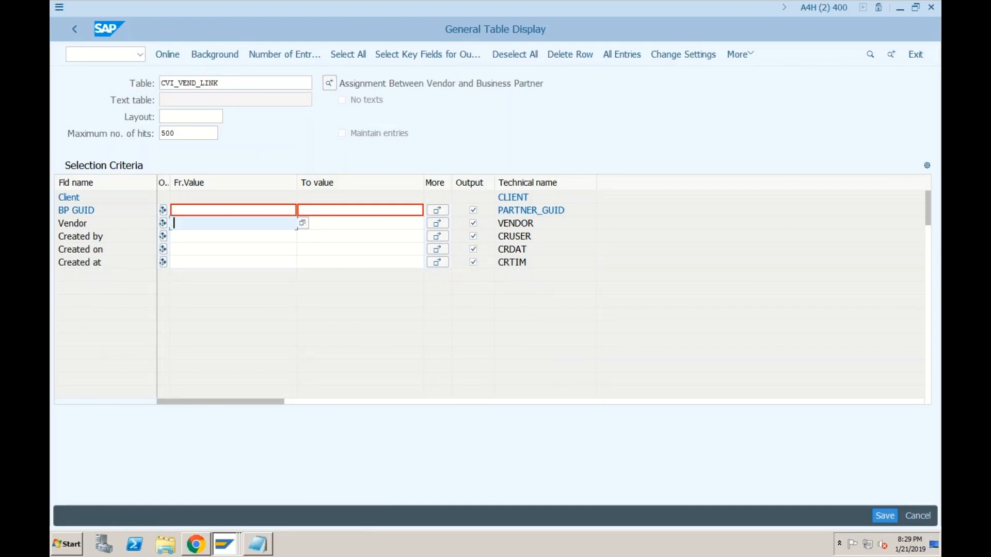
{"action": "type", "text": "501"}
{"action": "left_click", "coordinate": [168, 55]}
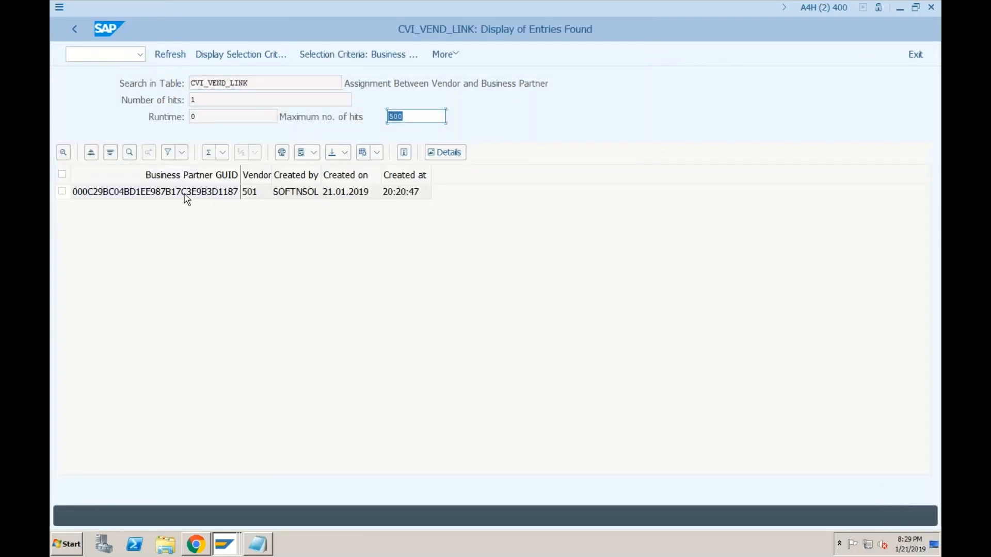
{"action": "left_click", "coordinate": [186, 197]}
{"action": "left_click", "coordinate": [74, 29]}
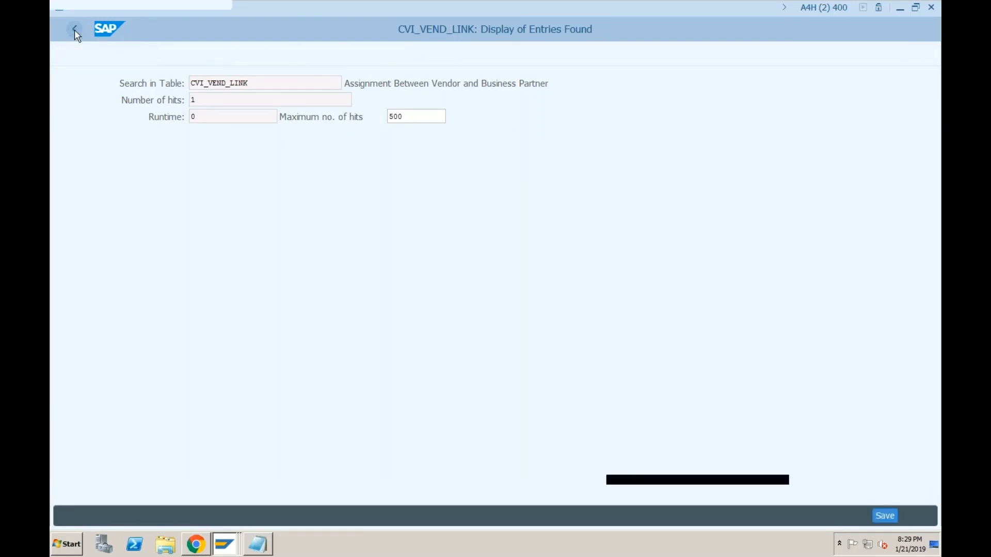
Step: Load table BUT000's selection fields in the table browser
{"action": "type", "text": "but"}
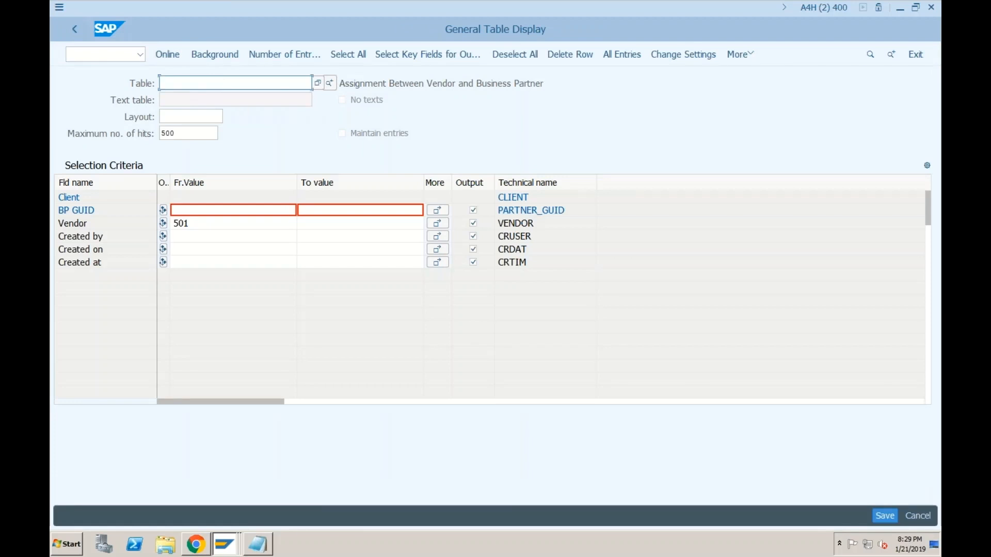
{"action": "type", "text": "000"}
{"action": "key", "text": "Return"}
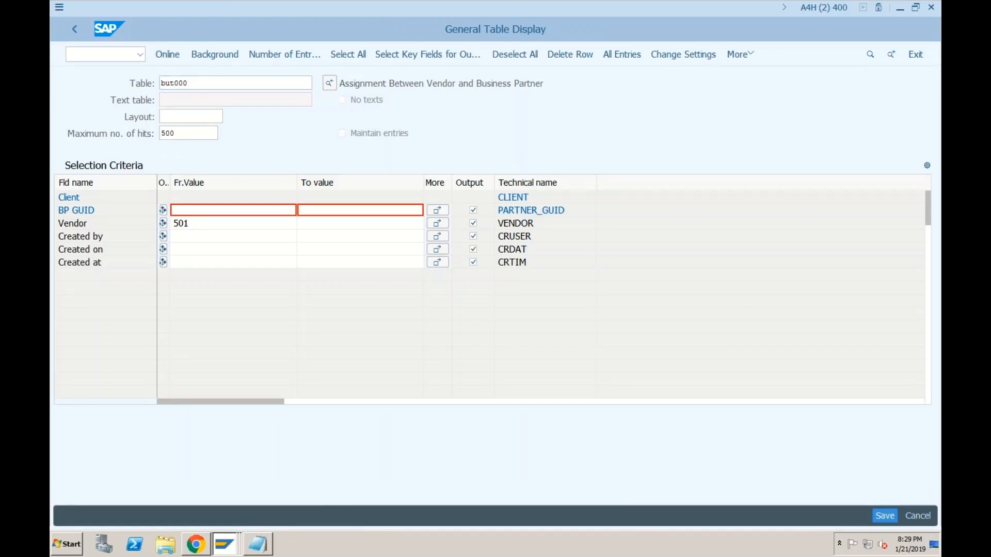
{"action": "left_click", "coordinate": [181, 212]}
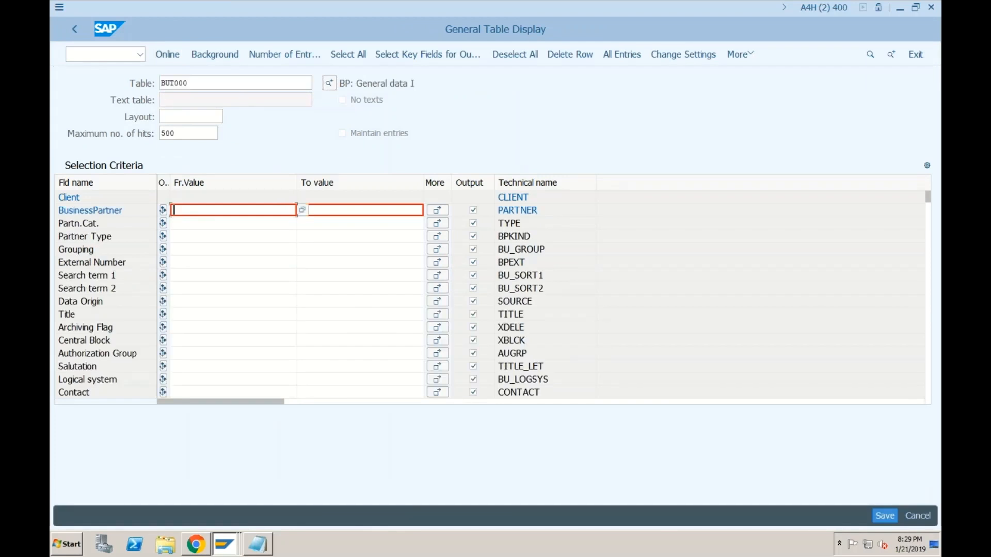
{"action": "left_click", "coordinate": [928, 269]}
{"action": "left_click", "coordinate": [931, 275]}
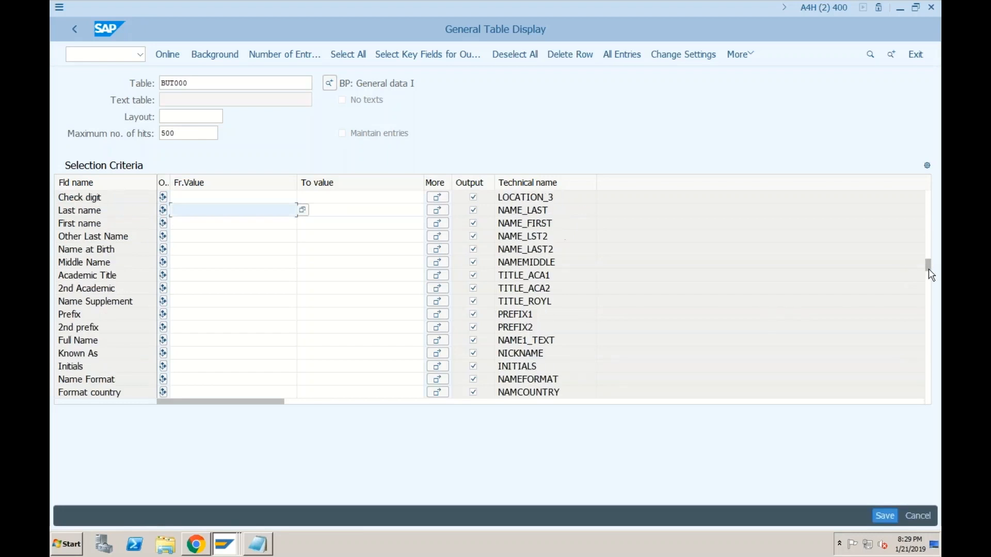
{"action": "left_click", "coordinate": [932, 289]}
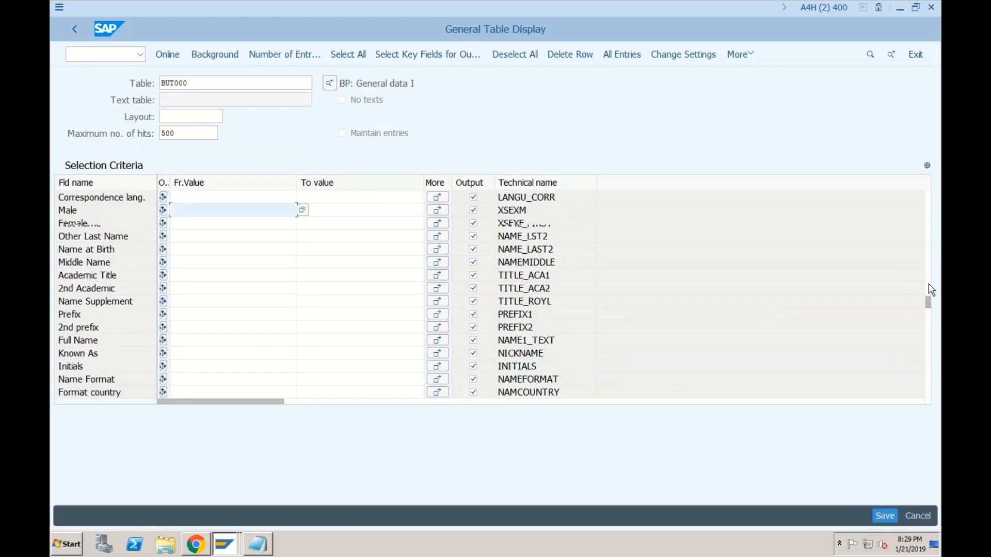
{"action": "left_click", "coordinate": [929, 322]}
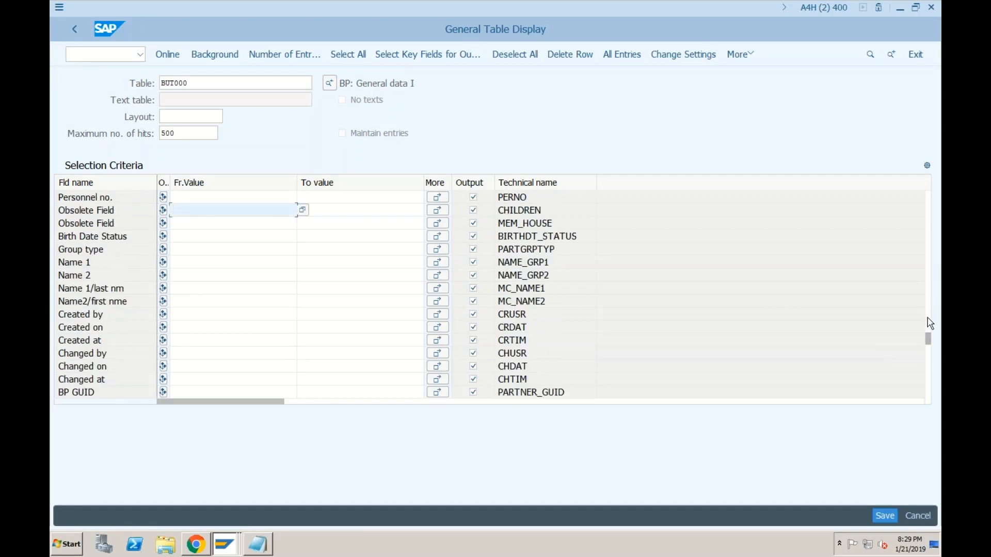
{"action": "left_click", "coordinate": [233, 393]}
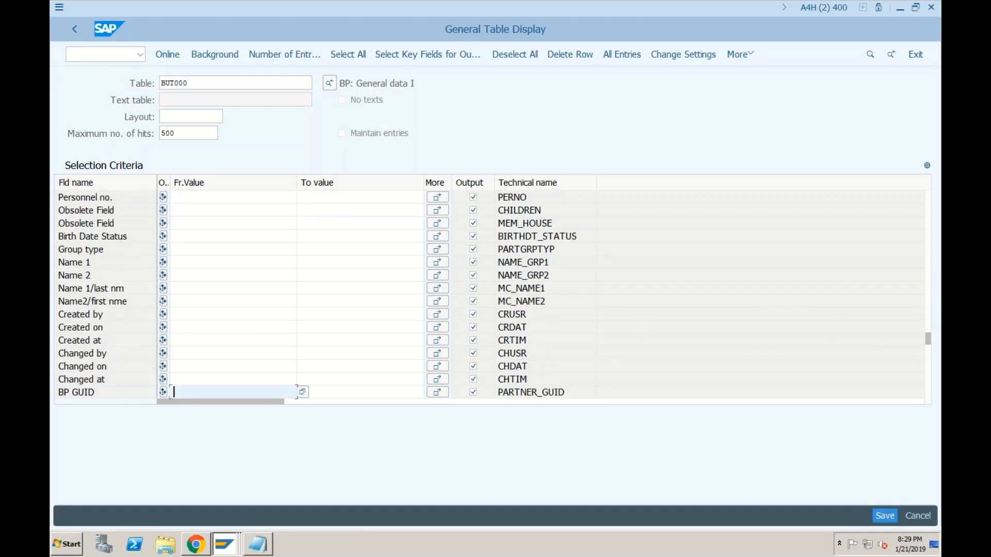
{"action": "key", "text": "ctrl+v"}
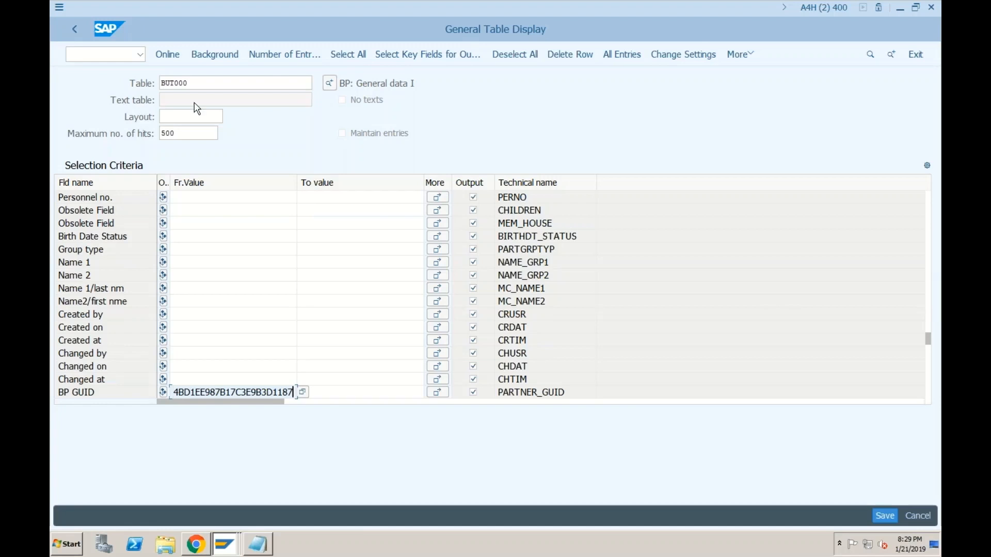
{"action": "left_click", "coordinate": [174, 57]}
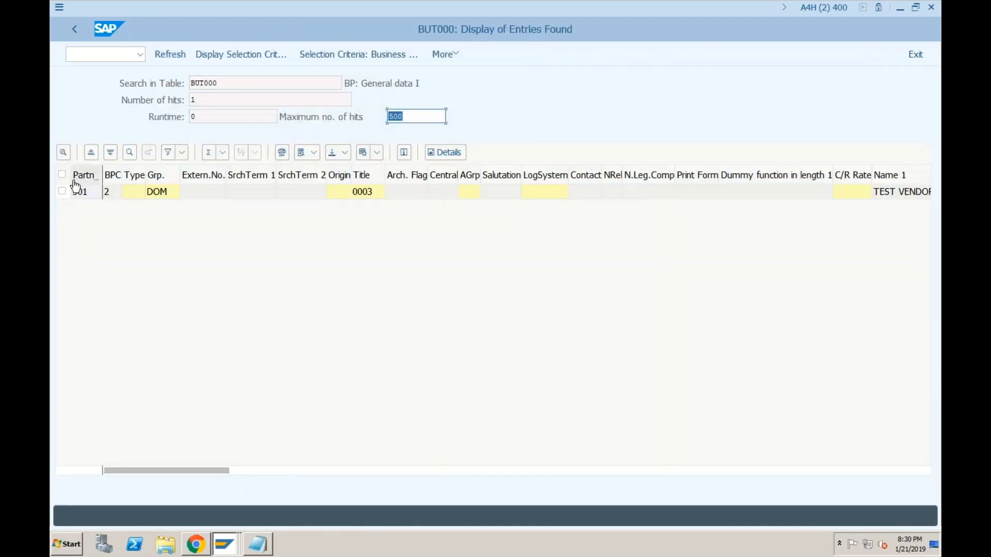
{"action": "left_click", "coordinate": [74, 30]}
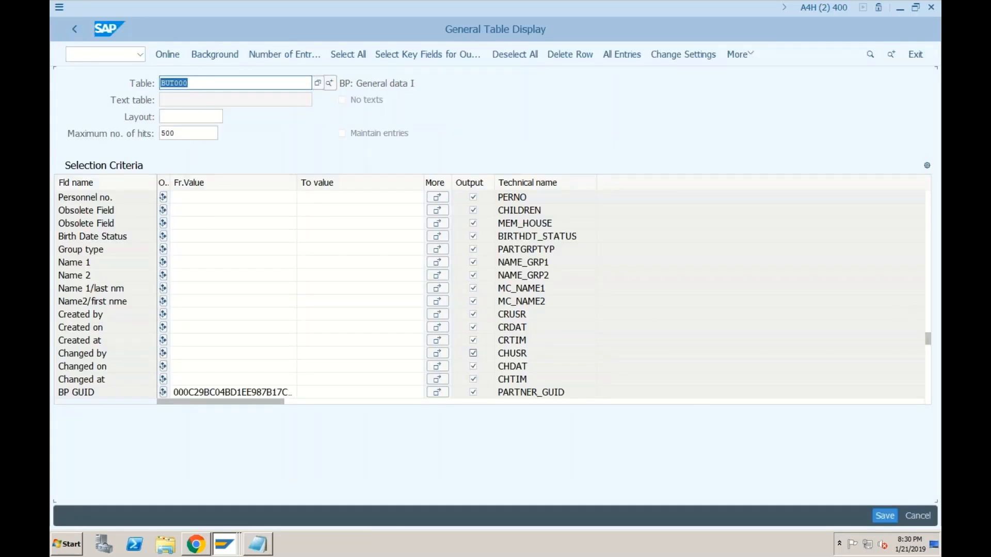
{"action": "left_click", "coordinate": [232, 379]}
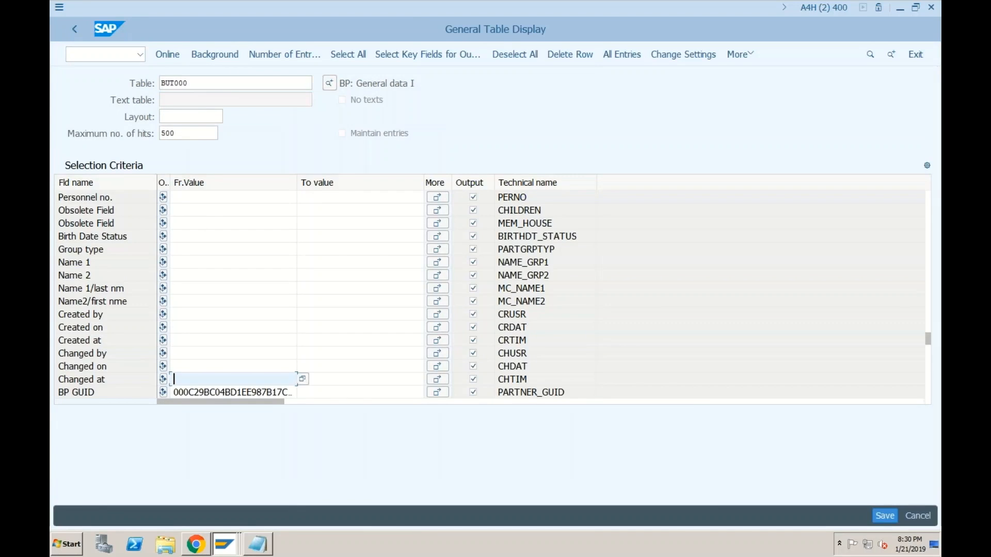
{"action": "key", "text": "Tab"}
{"action": "key", "text": "Tab"}
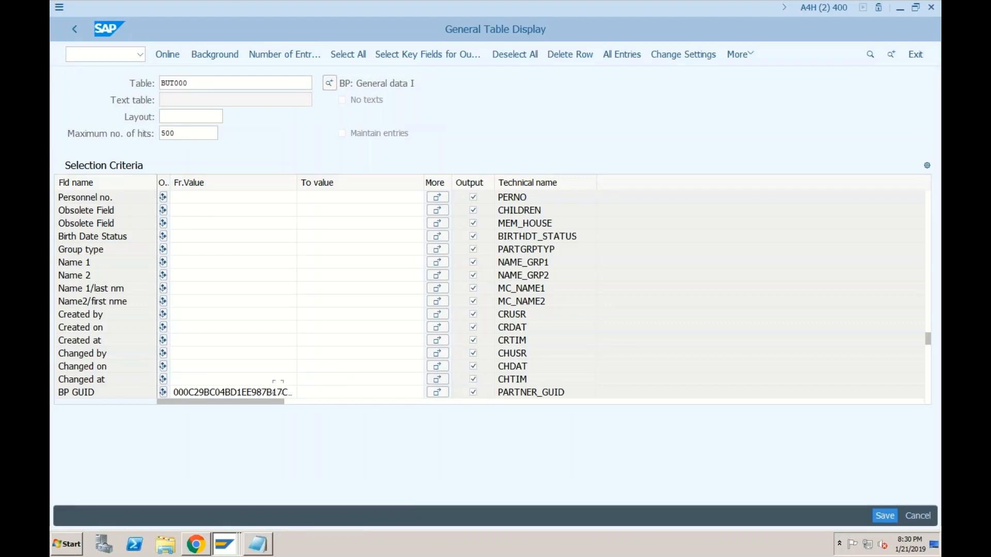
{"action": "key", "text": "Tab"}
{"action": "key", "text": "BackSpace"}
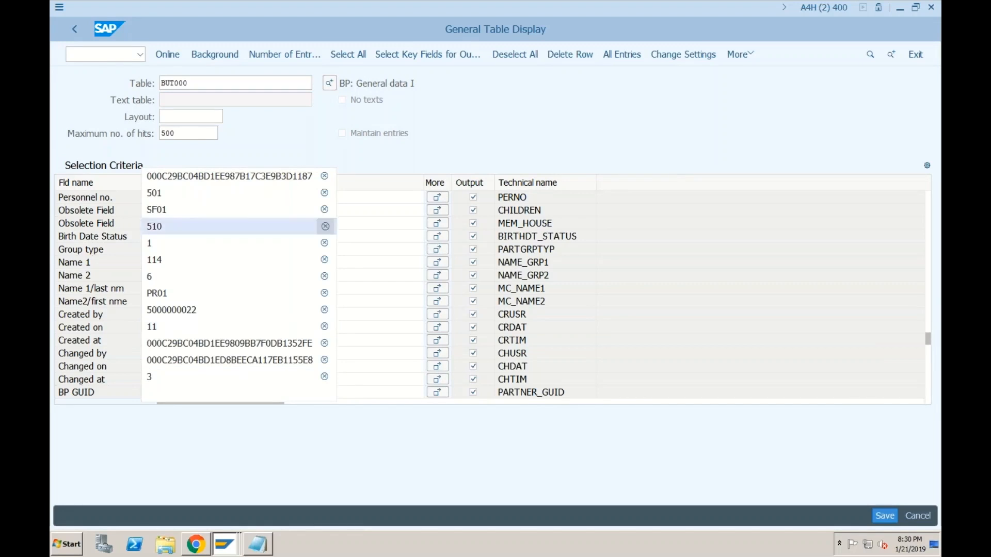
{"action": "left_click", "coordinate": [709, 294]}
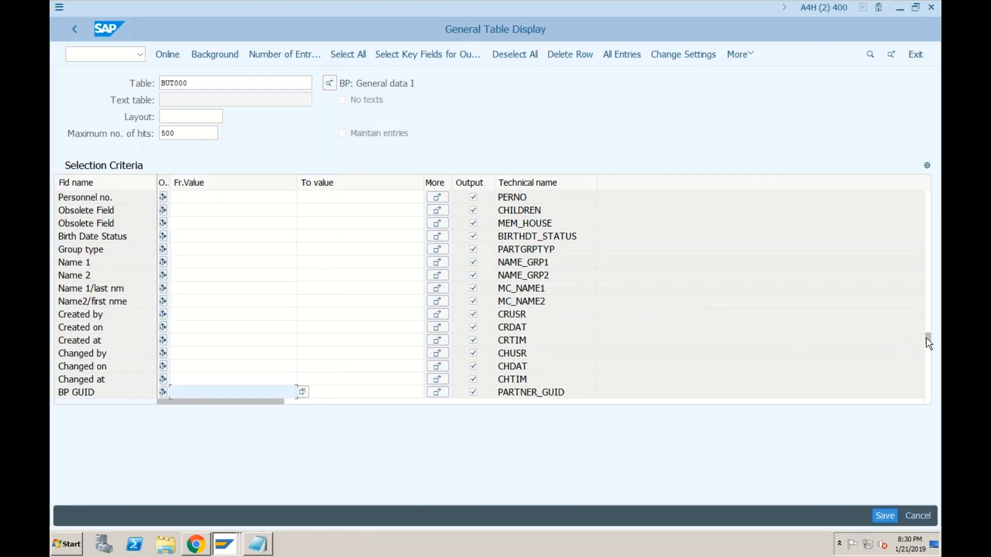
{"action": "left_click_drag", "start_coordinate": [929, 343], "coordinate": [925, 197]}
Step: Query BUT000 for partner 63 and scroll through the TEST VENDOR FOR SF01 record
{"action": "left_click", "coordinate": [200, 212]}
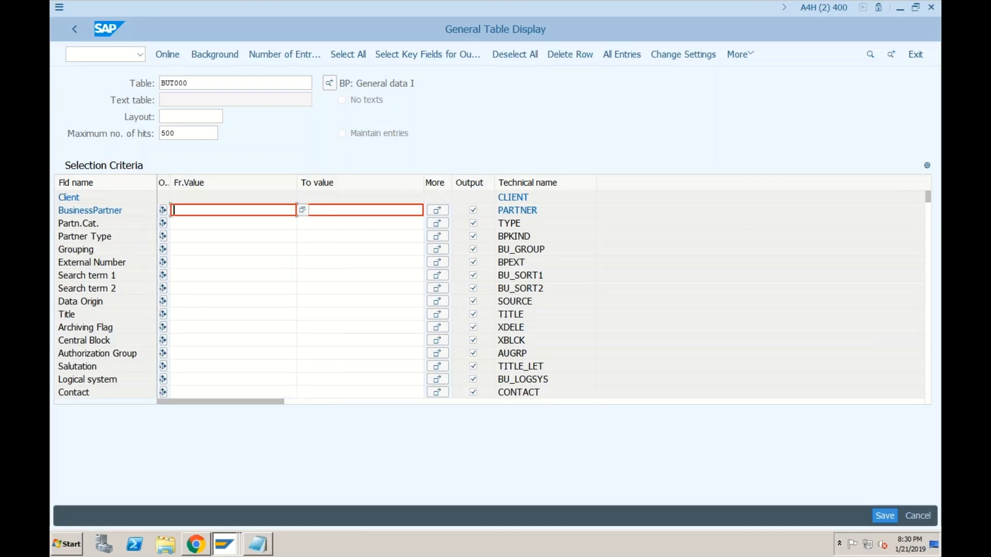
{"action": "type", "text": "63"}
{"action": "left_click", "coordinate": [169, 59]}
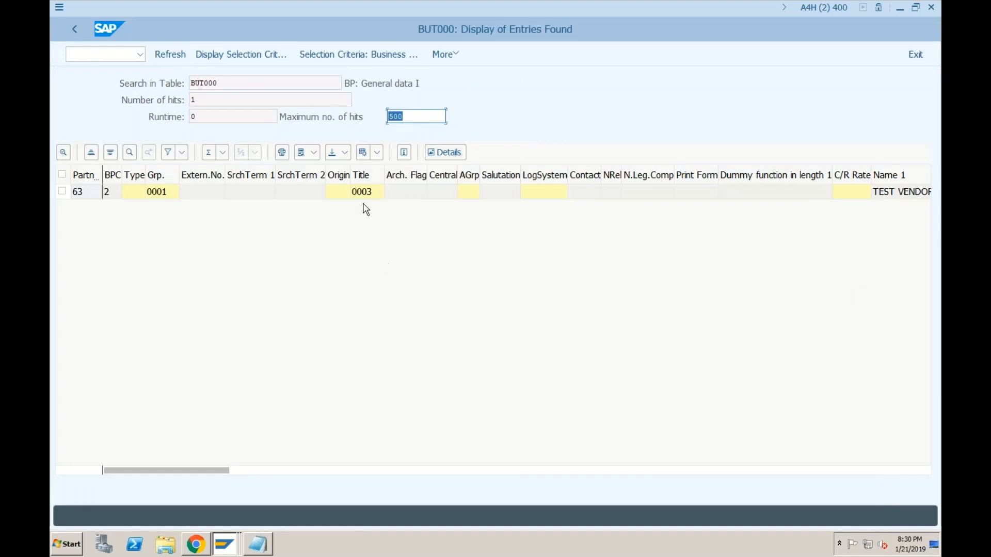
{"action": "left_click", "coordinate": [386, 470]}
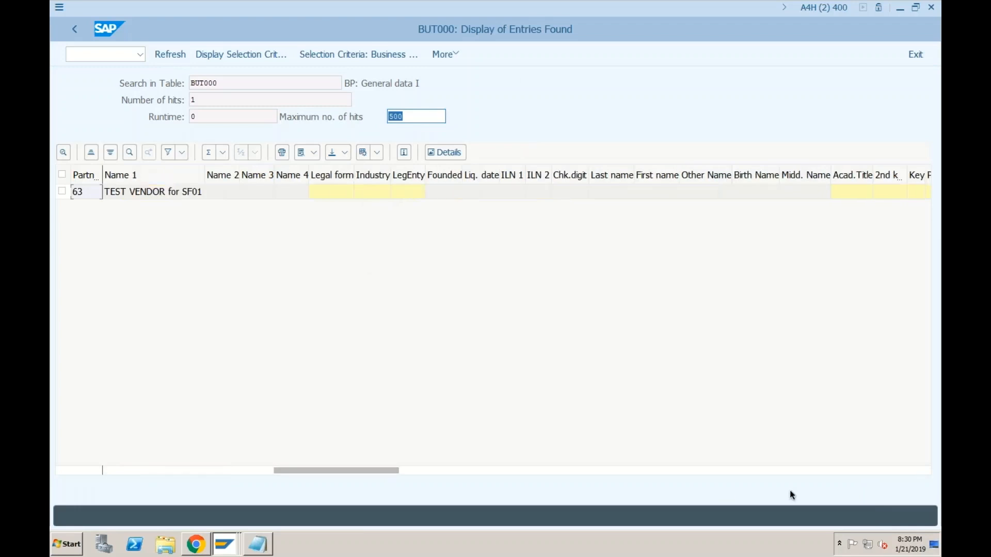
{"action": "left_click", "coordinate": [839, 471]}
{"action": "left_click", "coordinate": [842, 472]}
{"action": "left_click", "coordinate": [841, 471]}
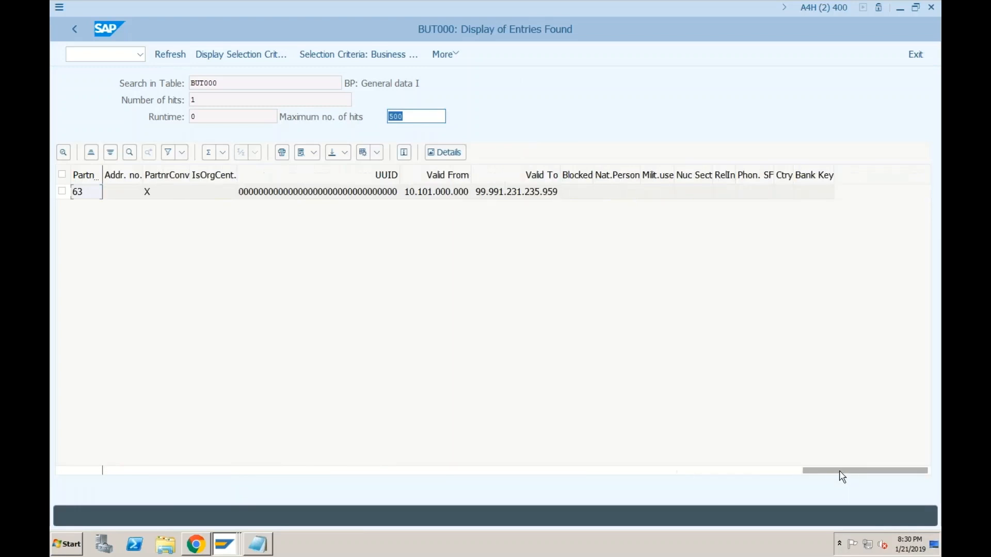
{"action": "left_click", "coordinate": [325, 471]}
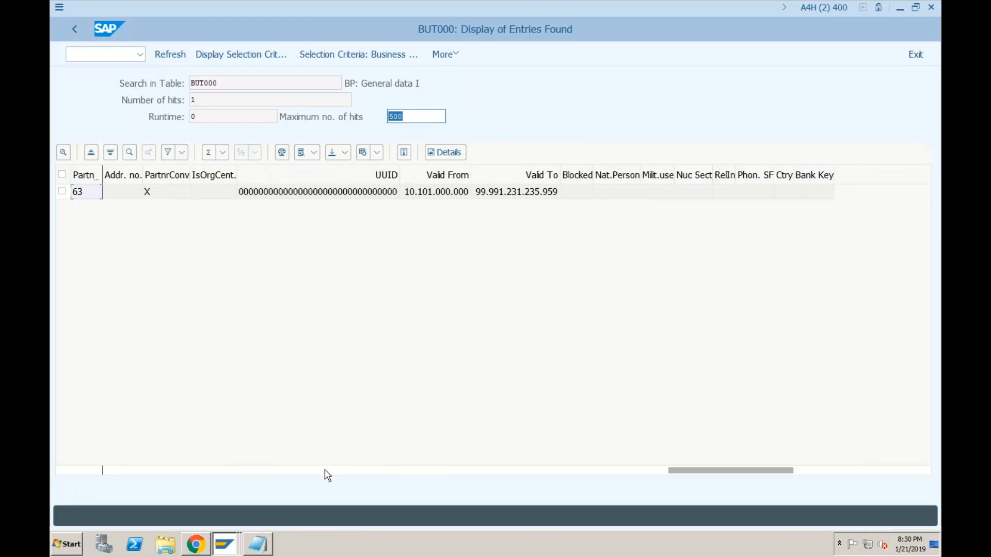
Step: Select partner 63's GUID and return to table selection, clearing the table name
{"action": "left_click", "coordinate": [814, 197]}
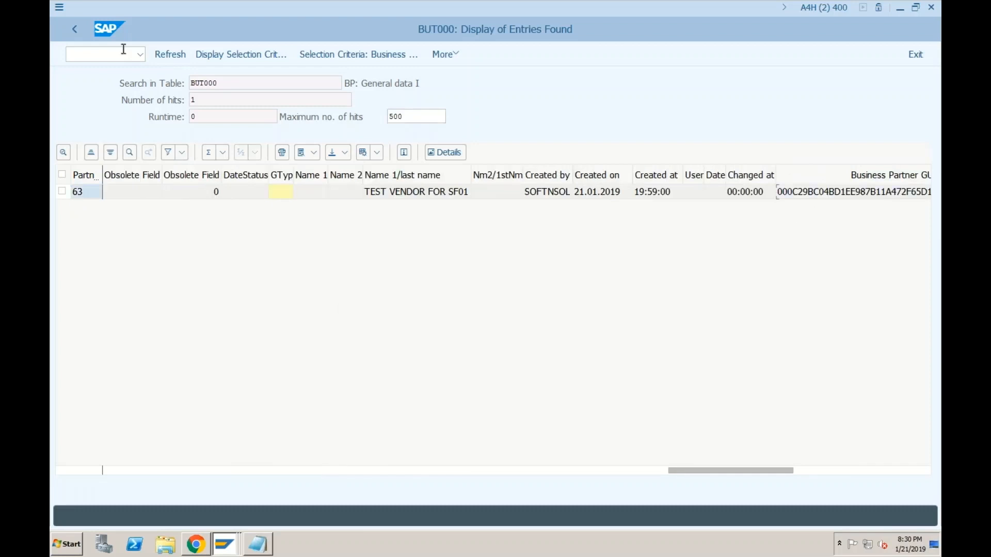
{"action": "left_click", "coordinate": [75, 28]}
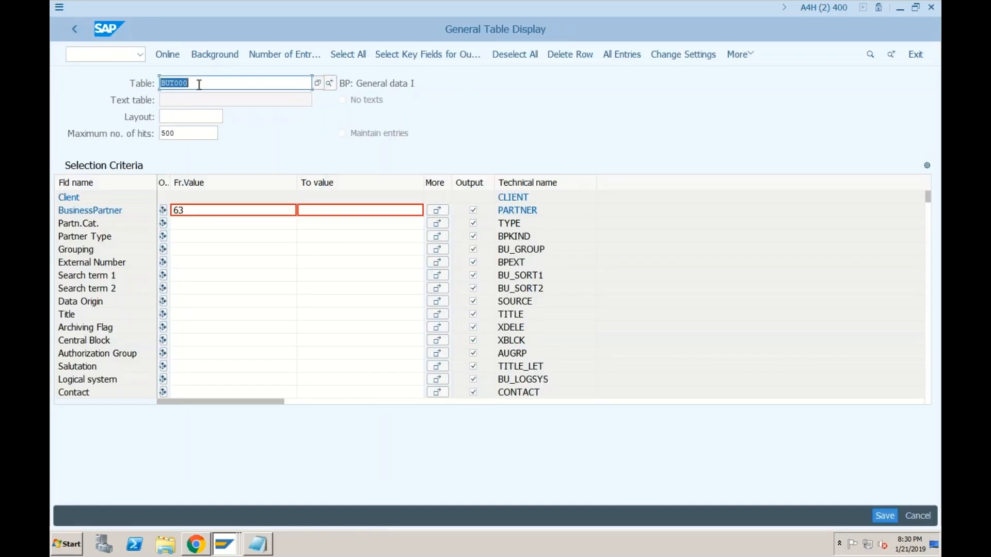
{"action": "key", "text": "BackSpace"}
Step: Look up partner 63's pasted GUID in CVI_VEND_LINK, confirming its link to vendor 131
{"action": "left_click", "coordinate": [189, 115]}
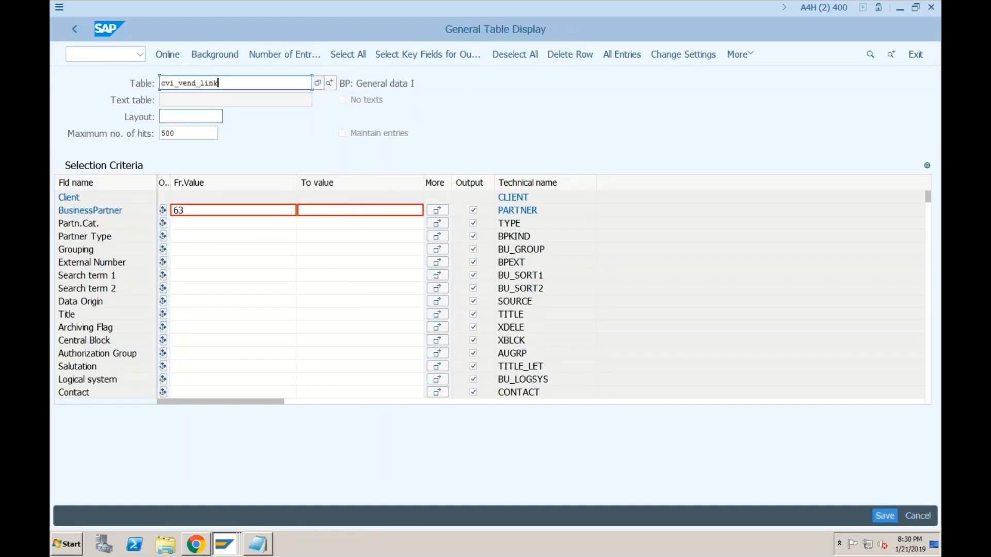
{"action": "key", "text": "Return"}
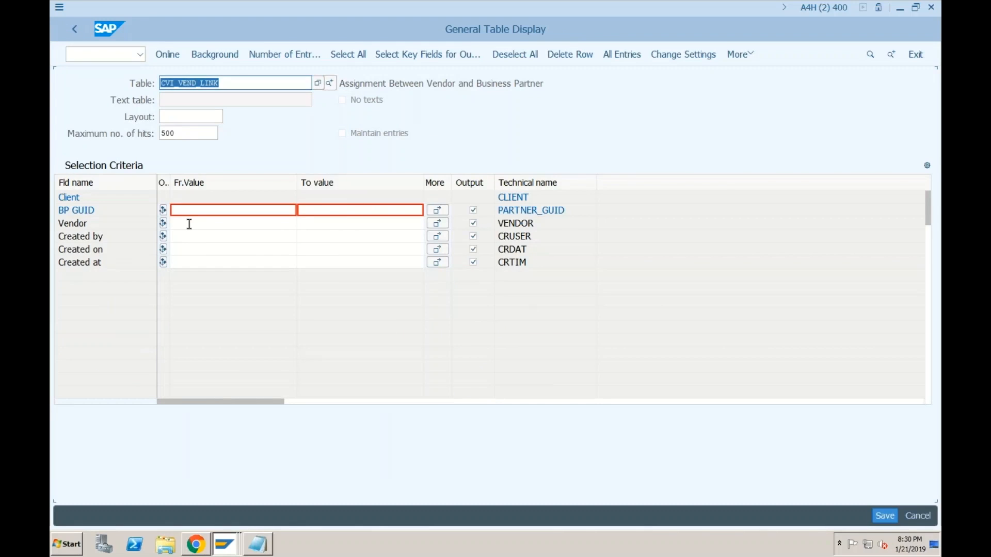
{"action": "key", "text": "ctrl+v"}
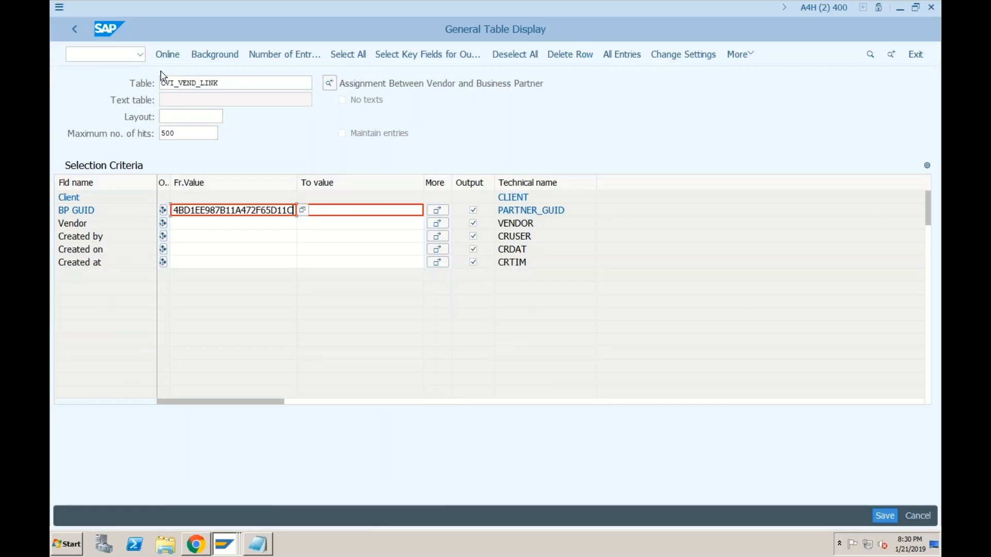
{"action": "left_click", "coordinate": [167, 54]}
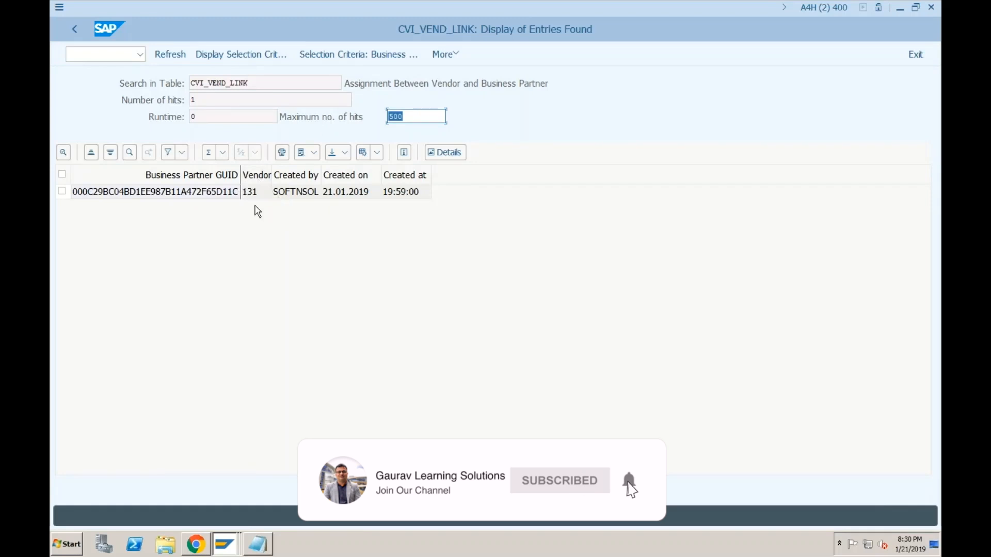
{"action": "left_click", "coordinate": [73, 30]}
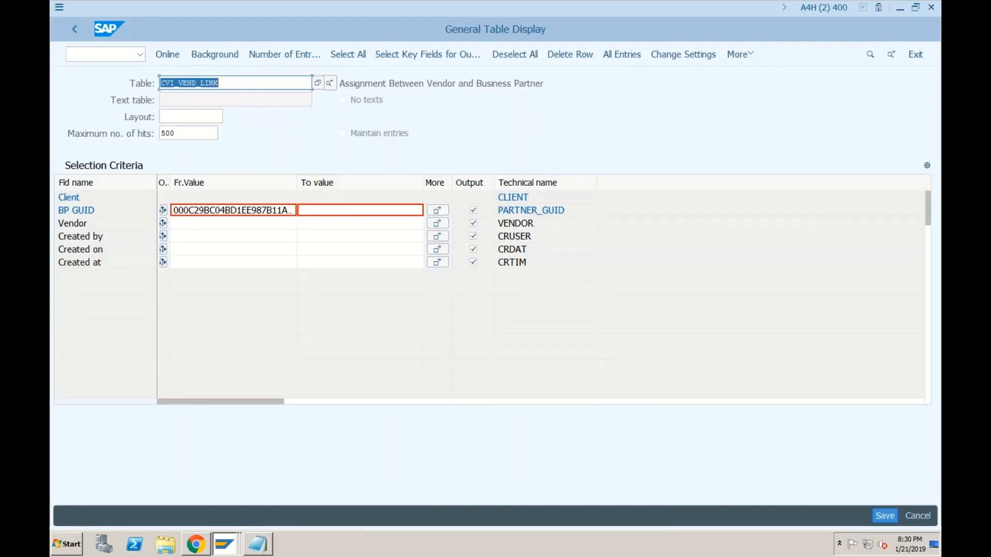
Step: Look up table BUT100 for business partner 63, which returns only role FLVN00
{"action": "type", "text": "b"}
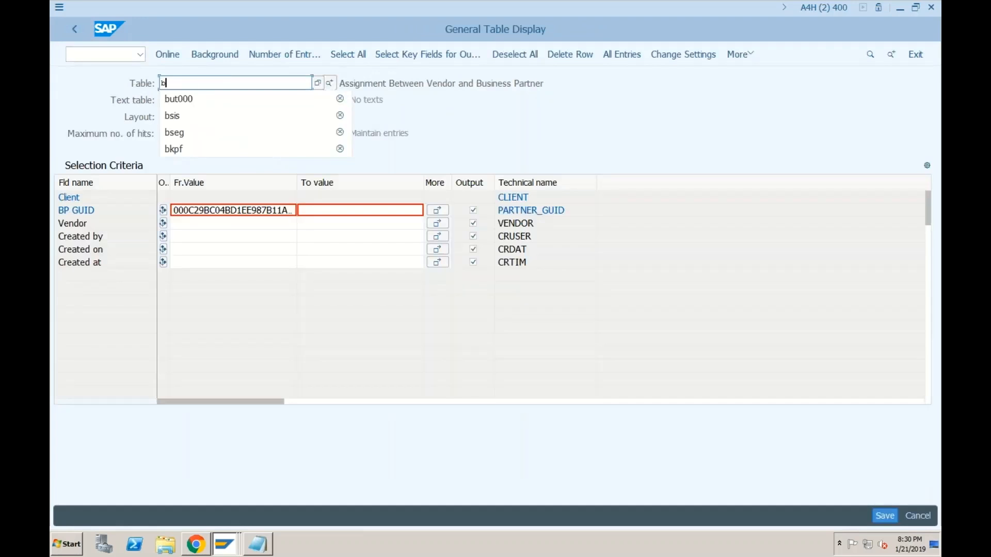
{"action": "type", "text": "ut10"}
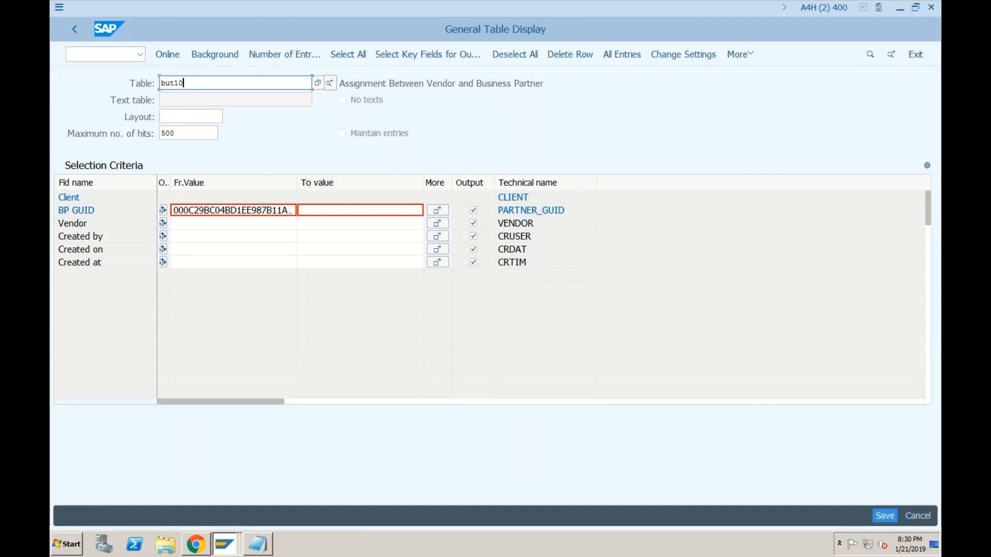
{"action": "type", "text": "0"}
{"action": "key", "text": "Return"}
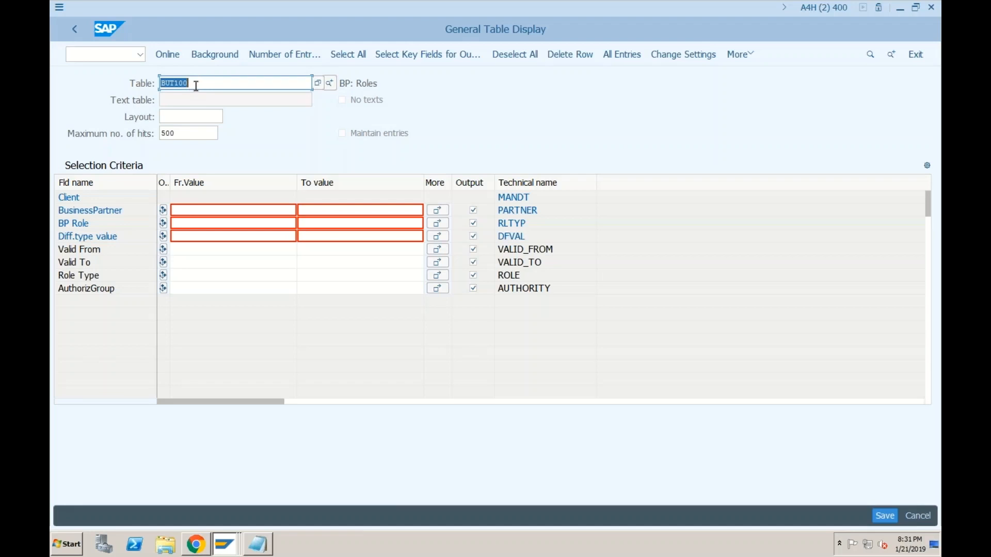
{"action": "left_click", "coordinate": [193, 211]}
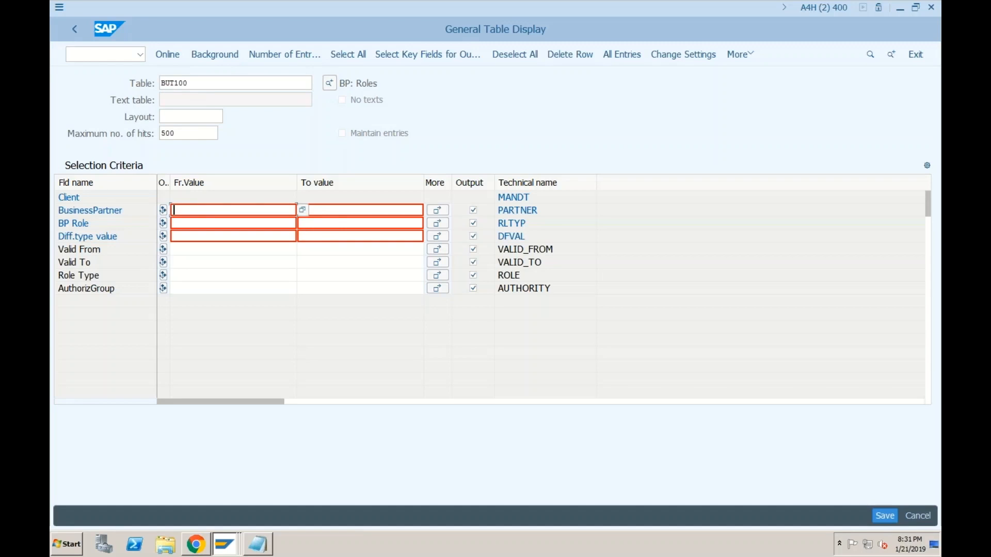
{"action": "type", "text": "63"}
{"action": "left_click", "coordinate": [176, 59]}
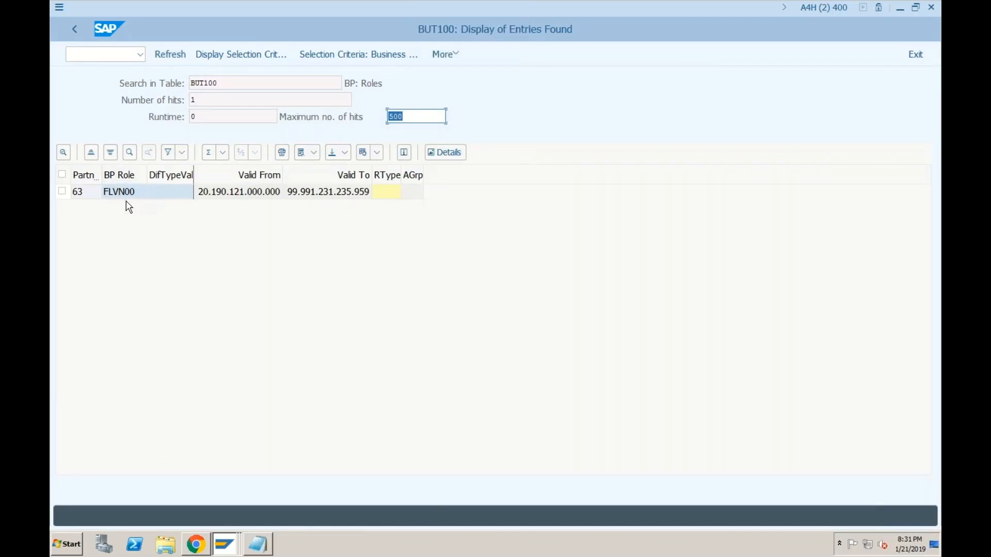
Step: Rerun the BUT100 lookup for partner 501, listing roles FLVN00 and FLVN01
{"action": "left_click", "coordinate": [76, 31]}
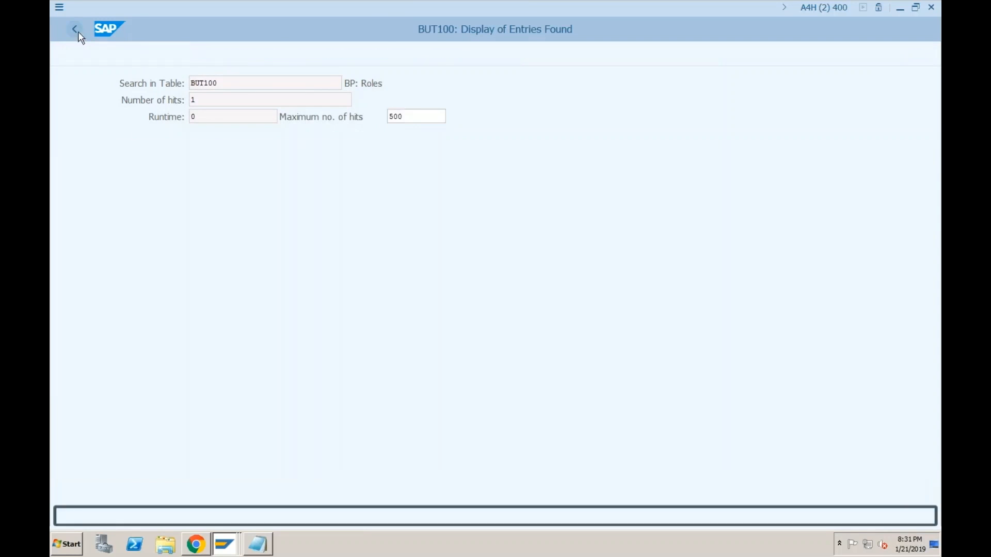
{"action": "left_click_drag", "start_coordinate": [185, 210], "coordinate": [171, 209]}
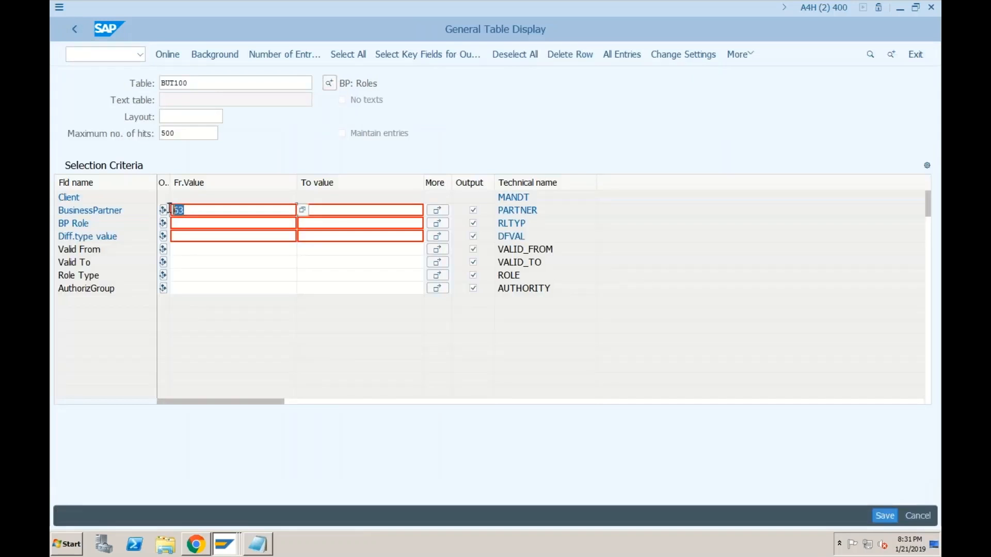
{"action": "type", "text": "501"}
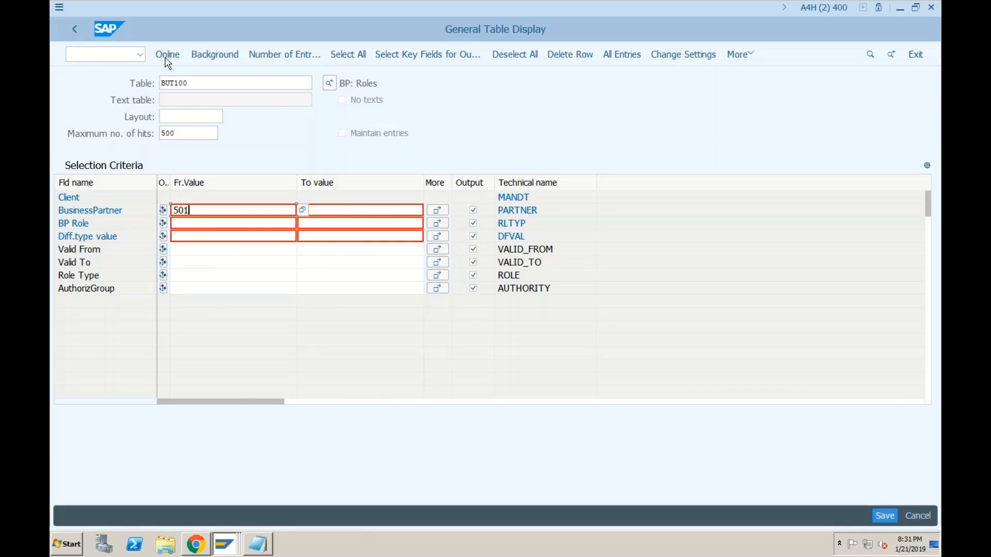
{"action": "left_click", "coordinate": [168, 55]}
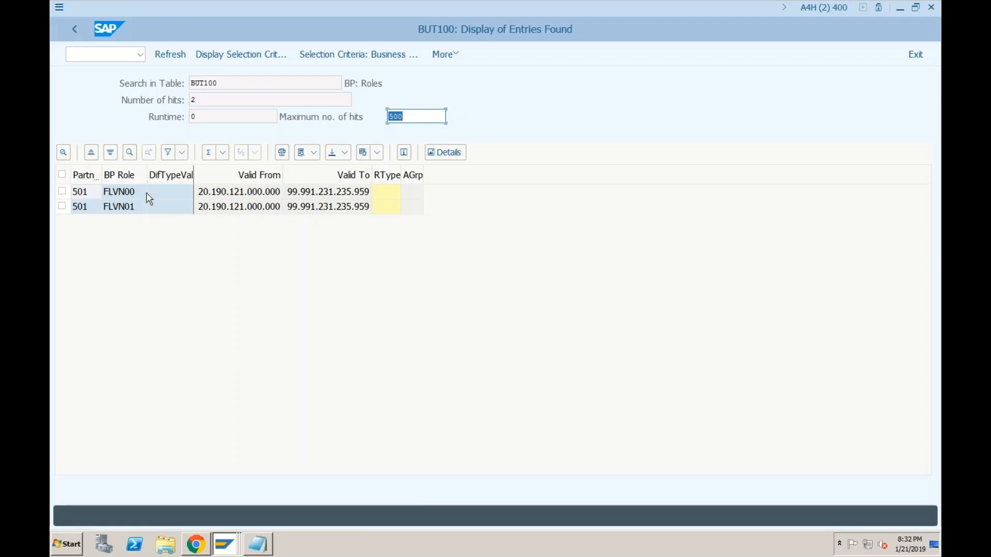
{"action": "left_click", "coordinate": [225, 544]}
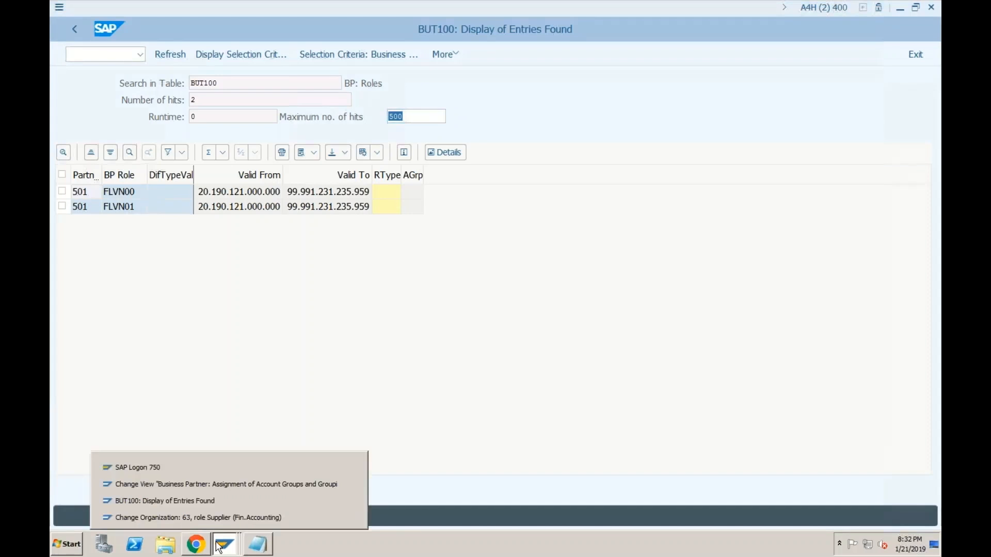
Step: Return to the Change Organization: 63 window and browse its BP role dropdown list
{"action": "left_click", "coordinate": [165, 518]}
{"action": "left_click", "coordinate": [465, 100]}
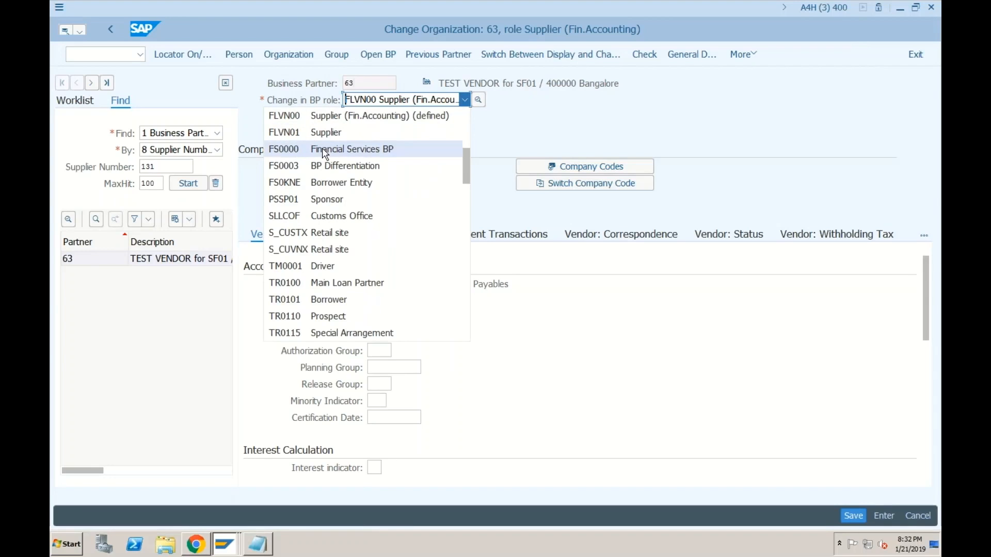
{"action": "scroll", "coordinate": [325, 153], "scroll_direction": "up", "scroll_amount": 1}
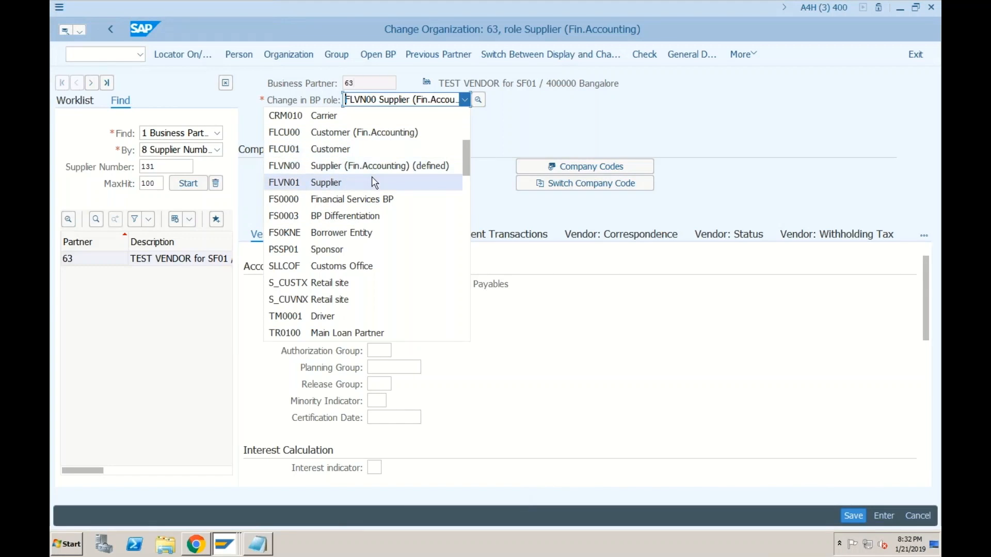
{"action": "scroll", "coordinate": [374, 182], "scroll_direction": "up", "scroll_amount": 3}
{"action": "scroll", "coordinate": [374, 182], "scroll_direction": "down", "scroll_amount": 15}
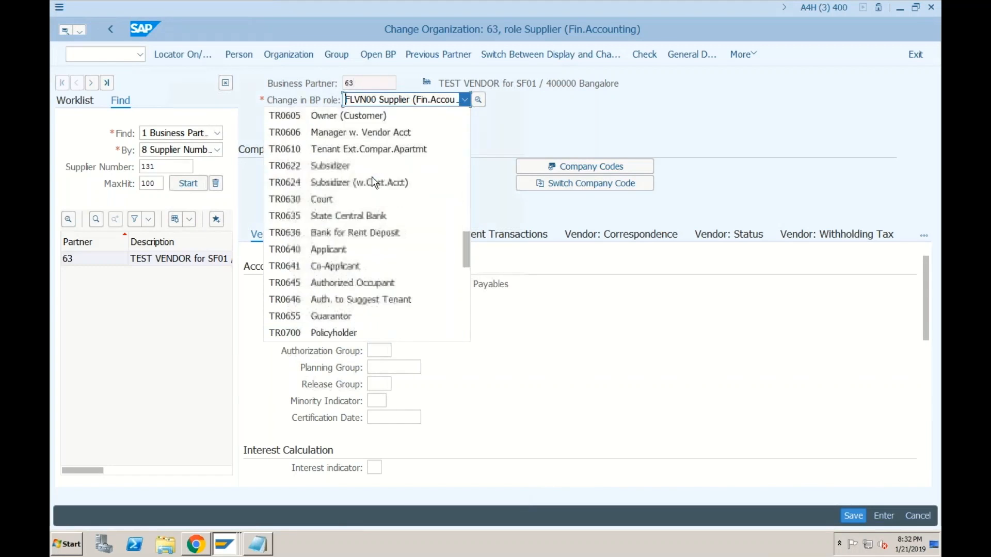
{"action": "scroll", "coordinate": [375, 183], "scroll_direction": "down", "scroll_amount": 10}
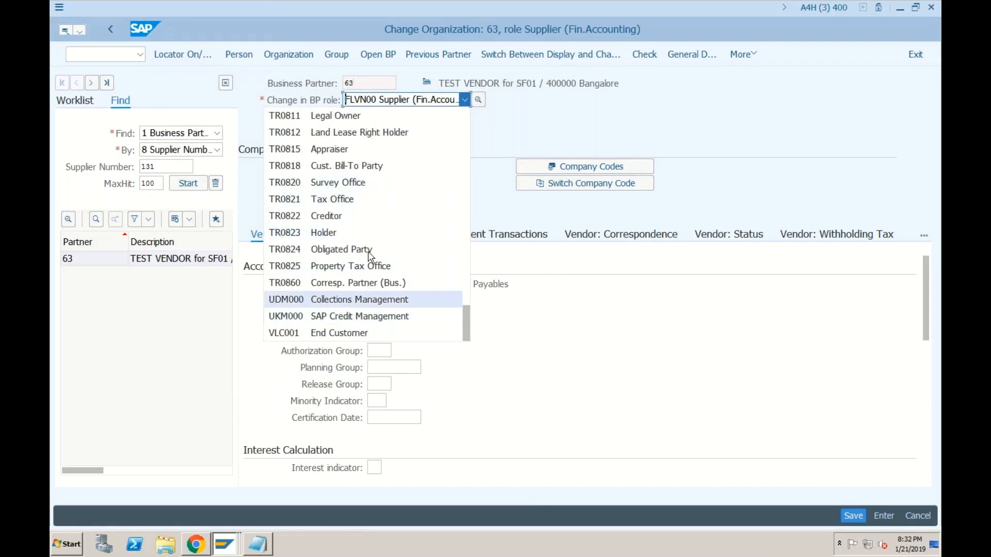
{"action": "scroll", "coordinate": [372, 250], "scroll_direction": "up", "scroll_amount": 12}
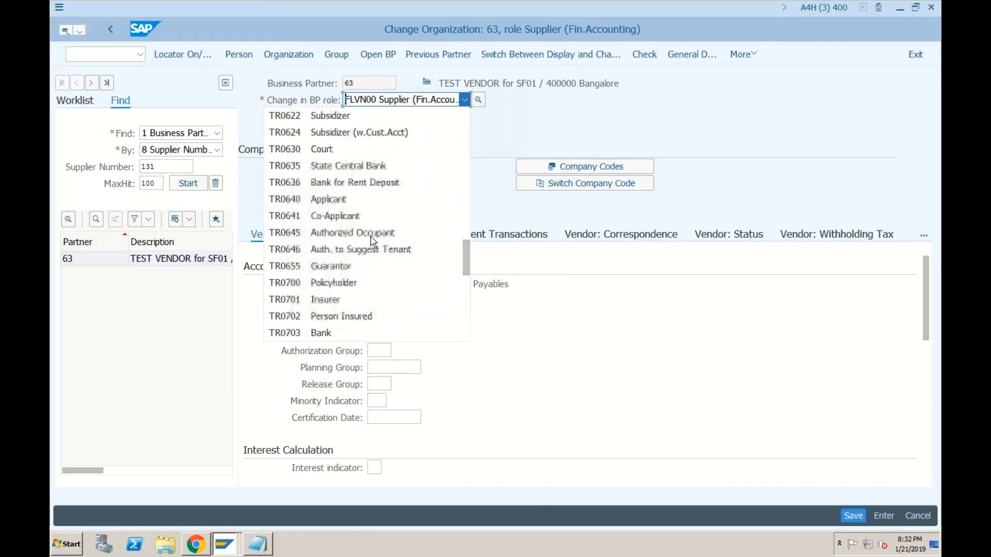
{"action": "scroll", "coordinate": [373, 241], "scroll_direction": "up", "scroll_amount": 15}
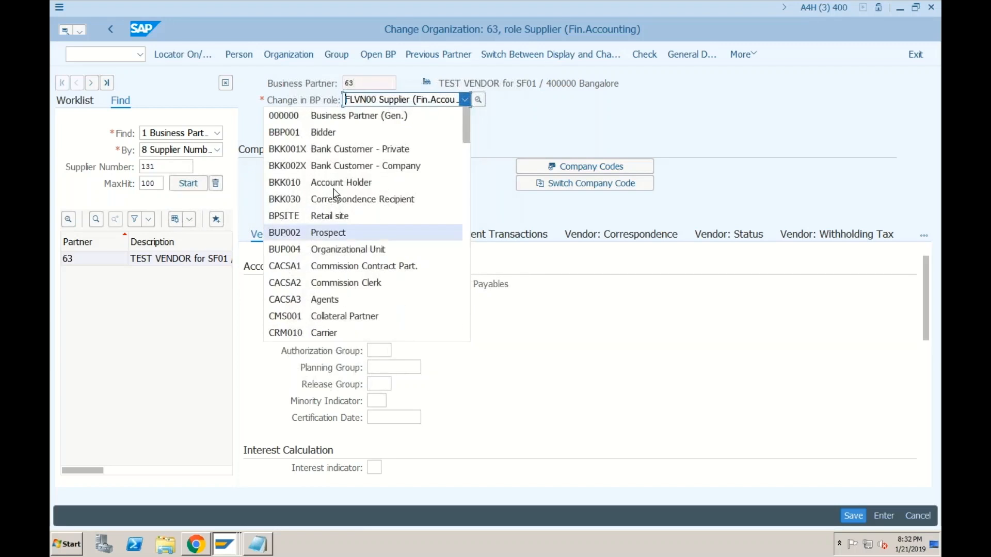